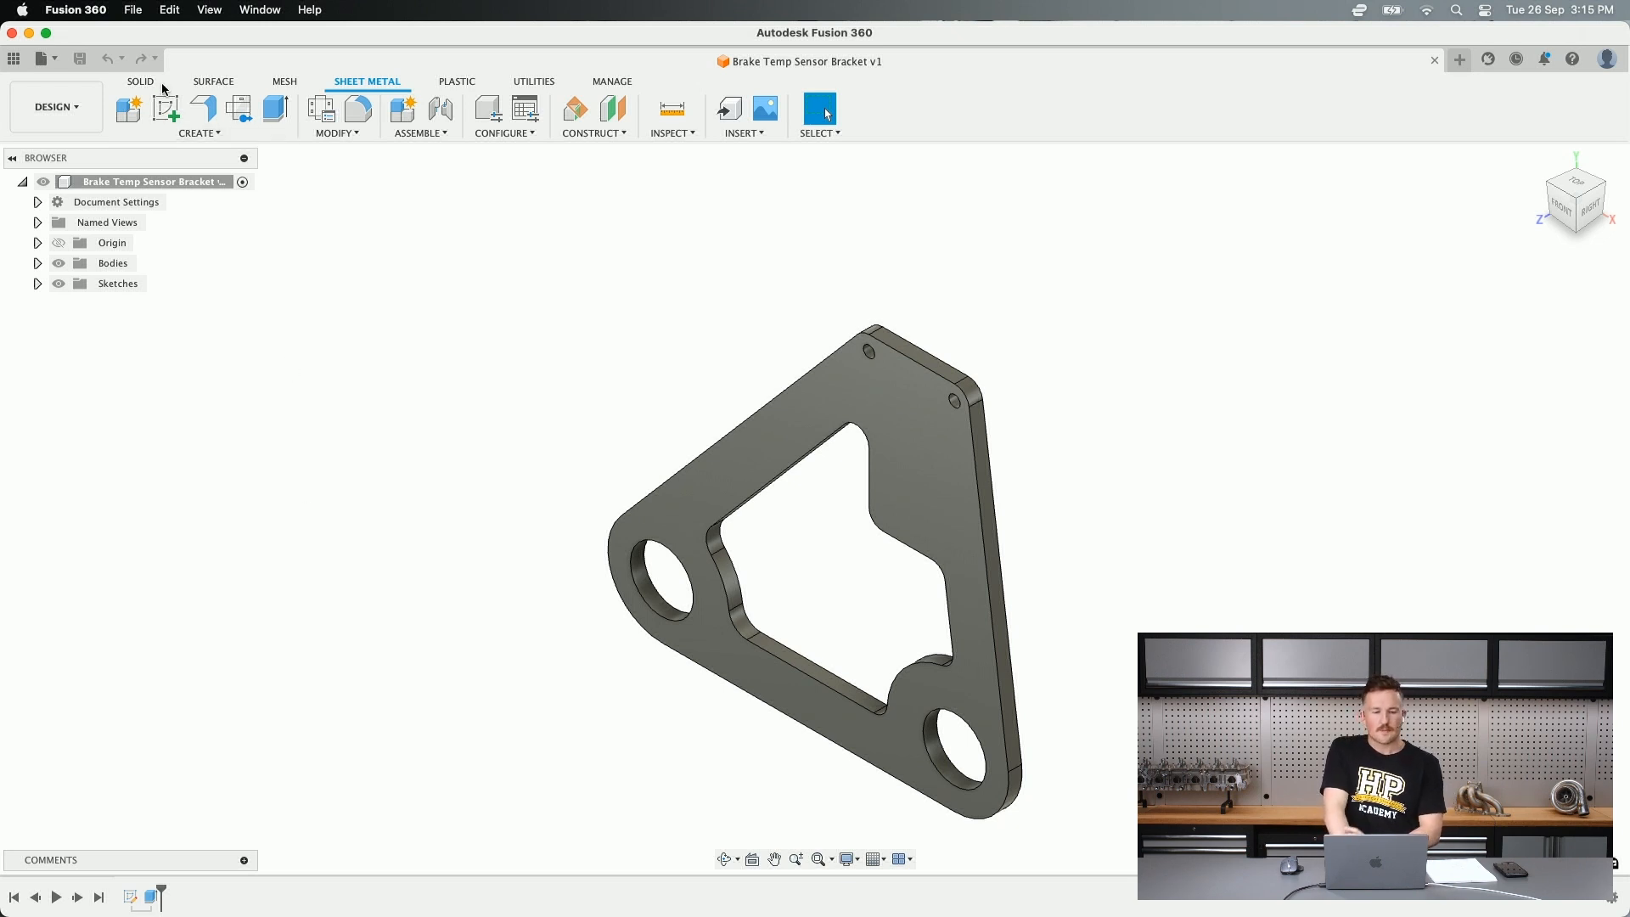
- Look through the solid and surface modelling toolsets, including the list of solid creation commands
click(95, 105)
click(95, 105)
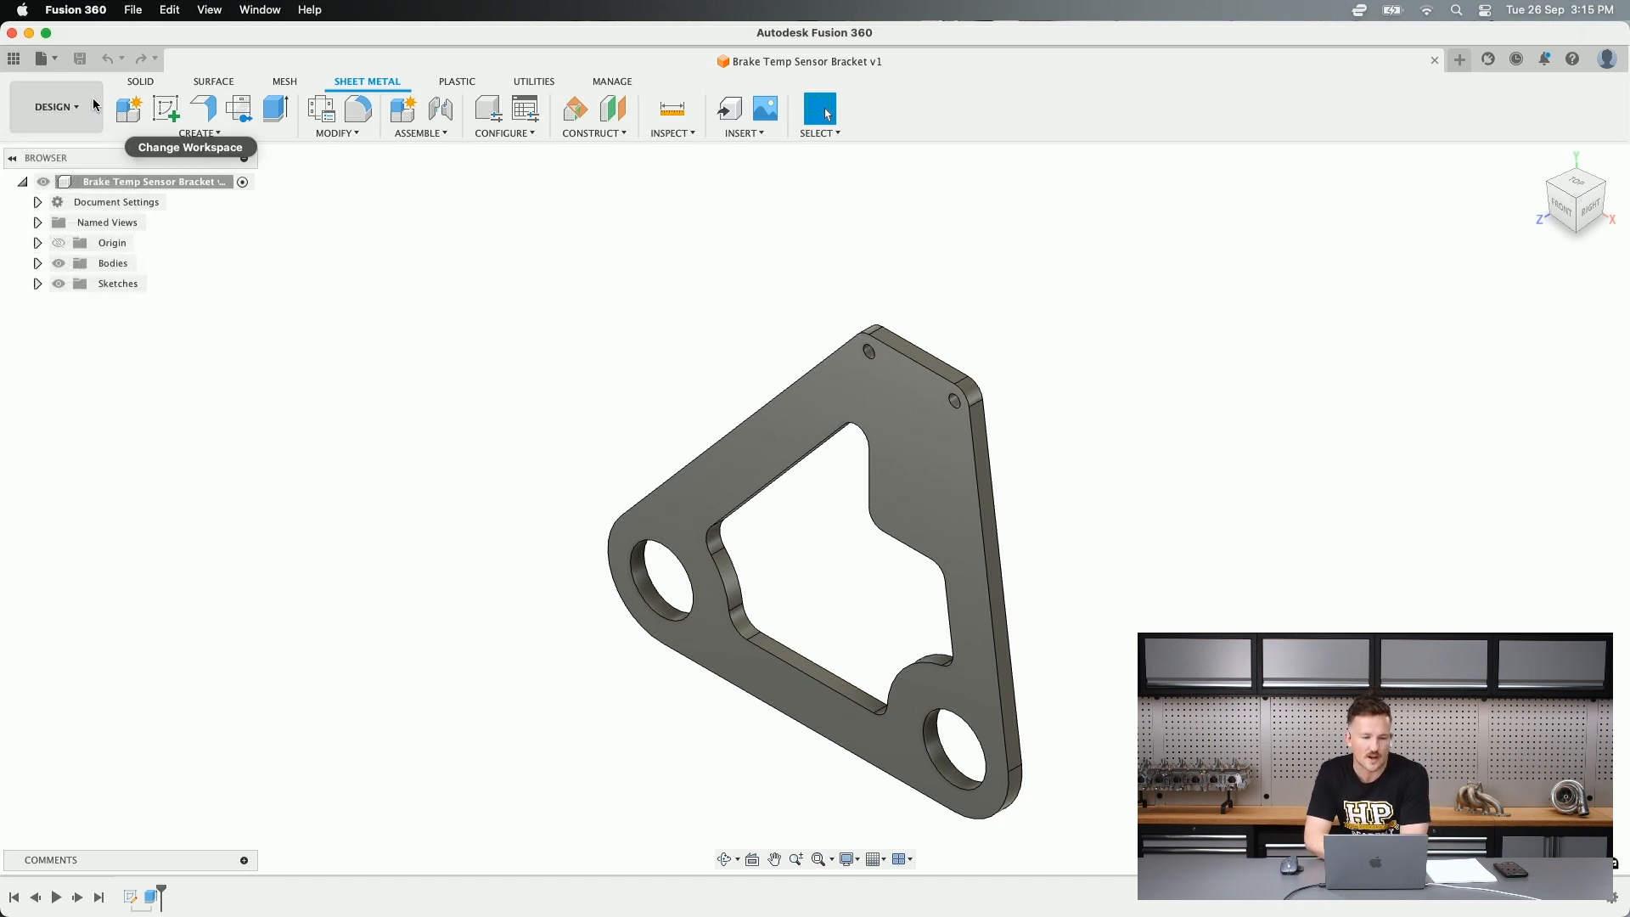
click(142, 85)
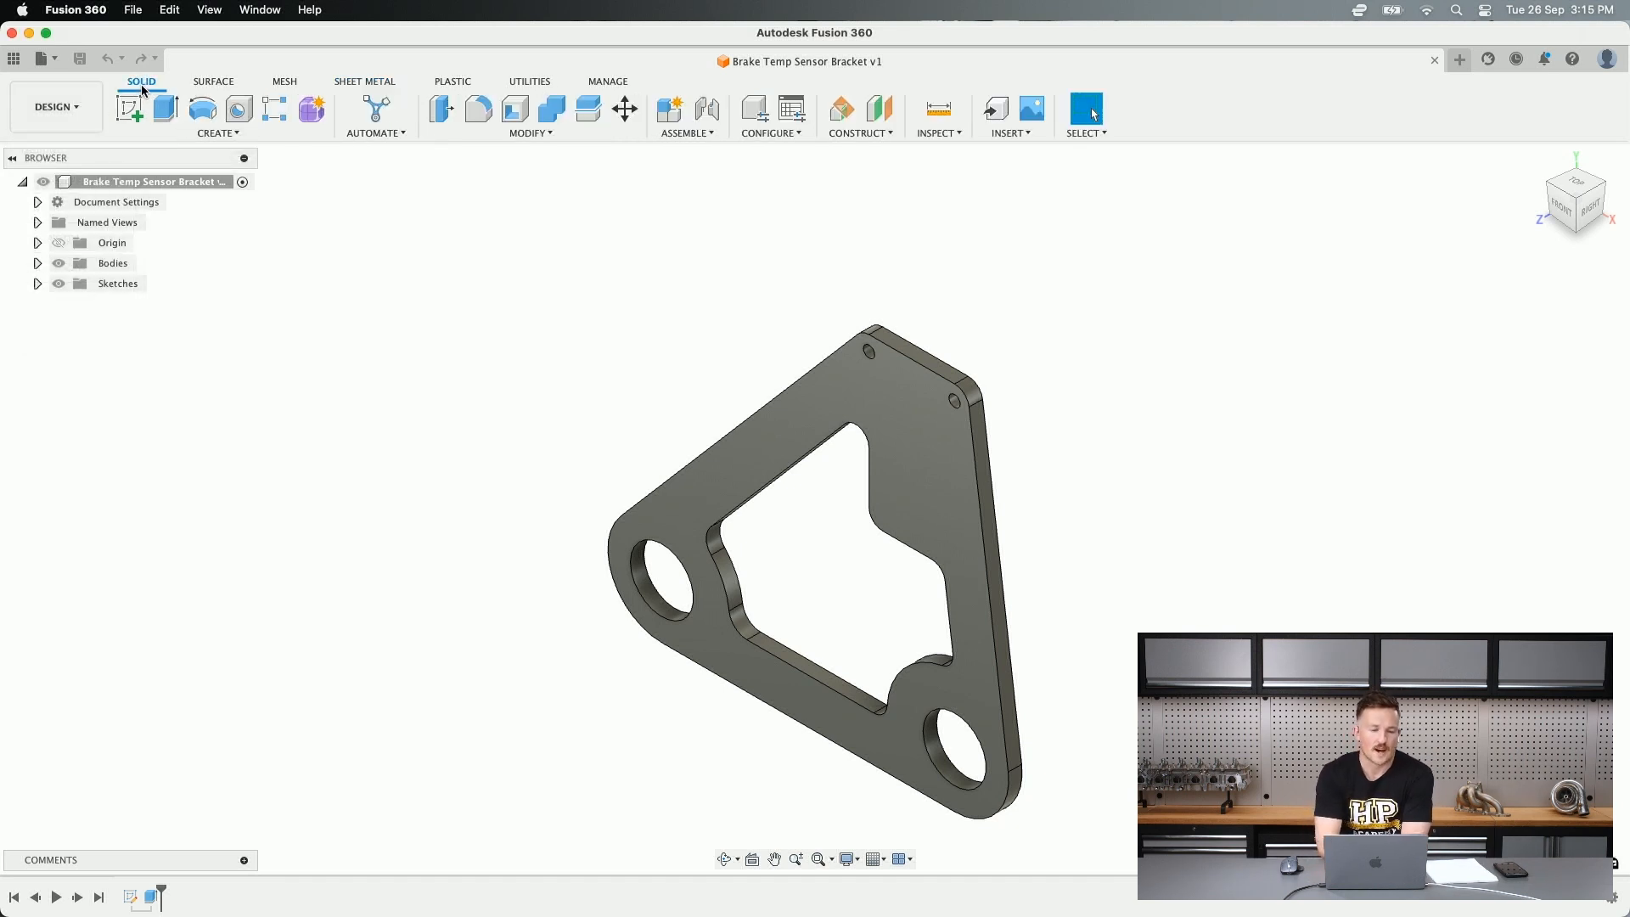
click(238, 84)
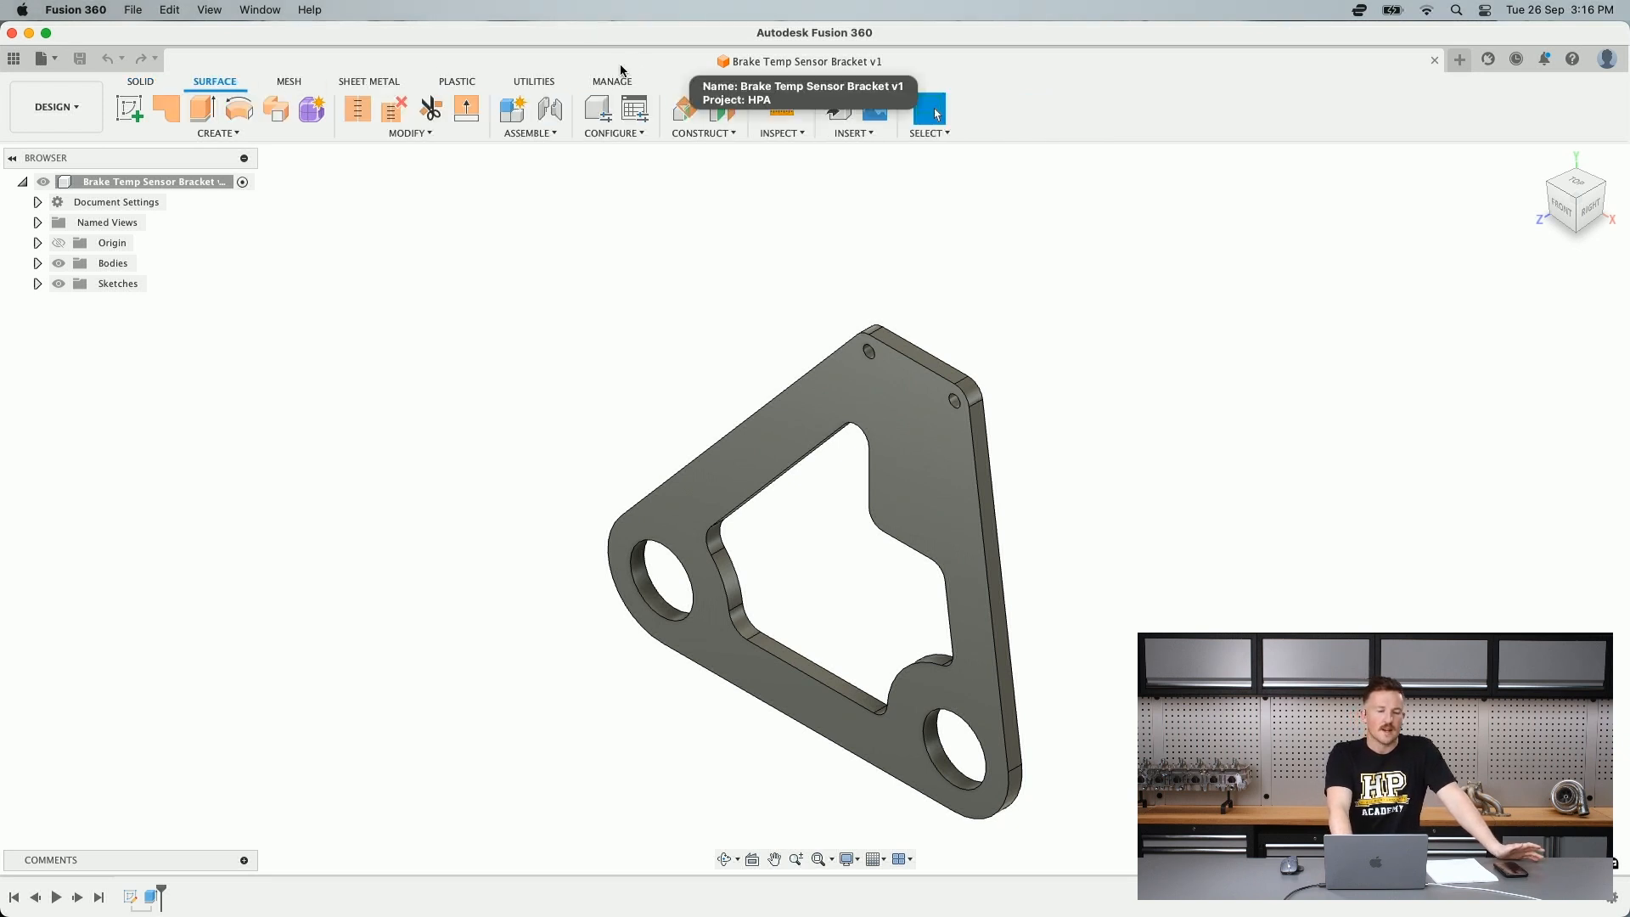
click(141, 83)
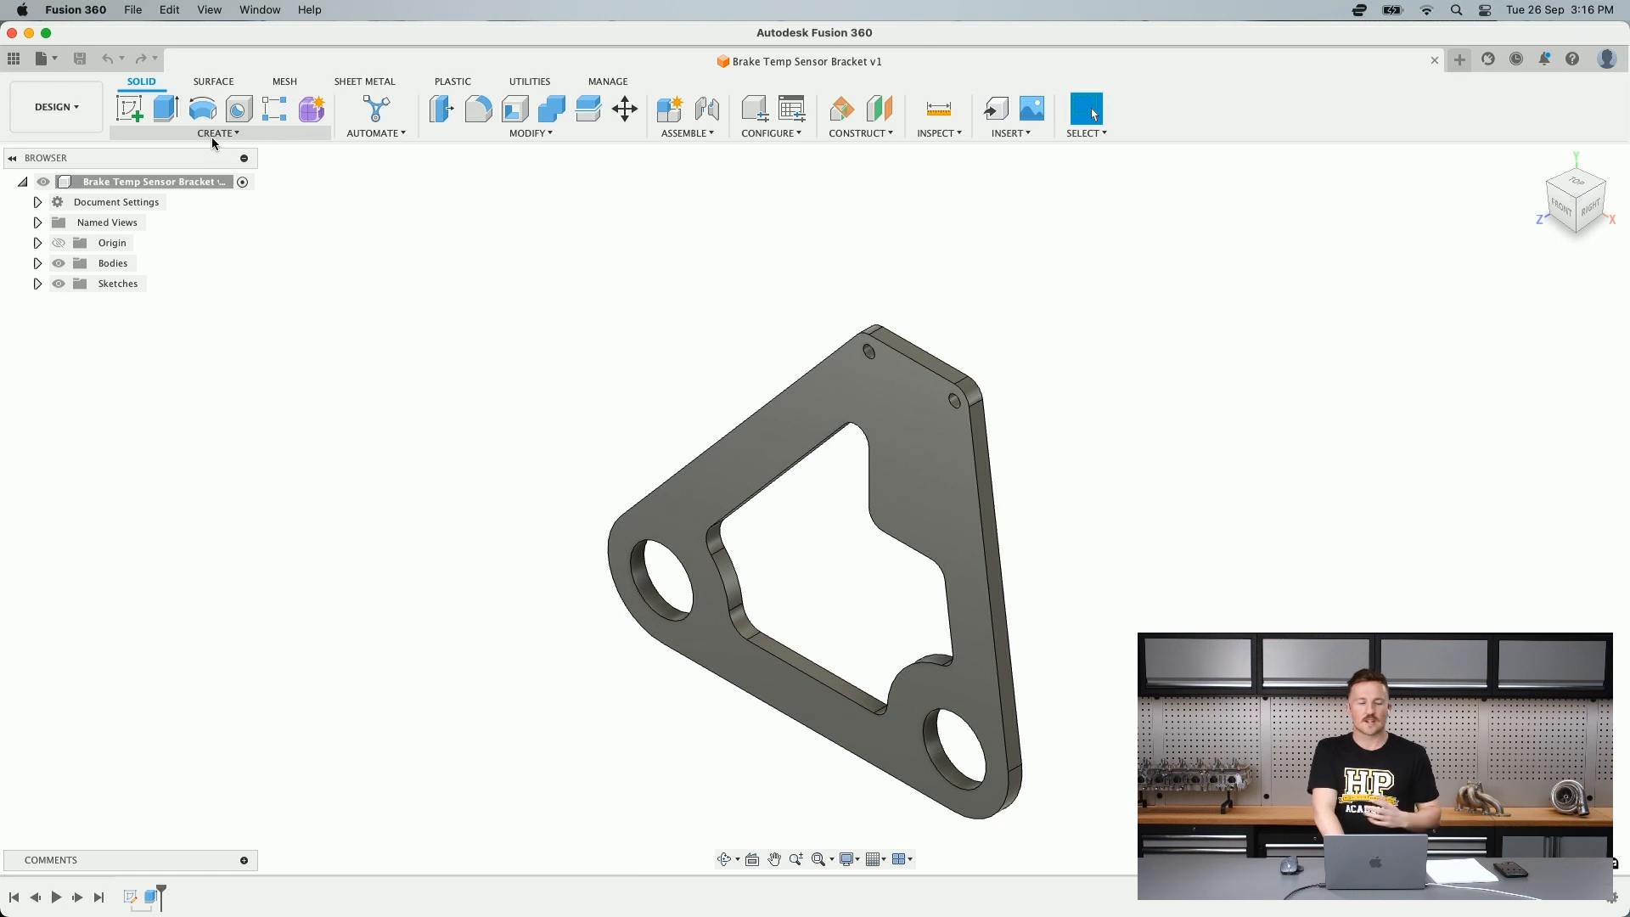
click(323, 136)
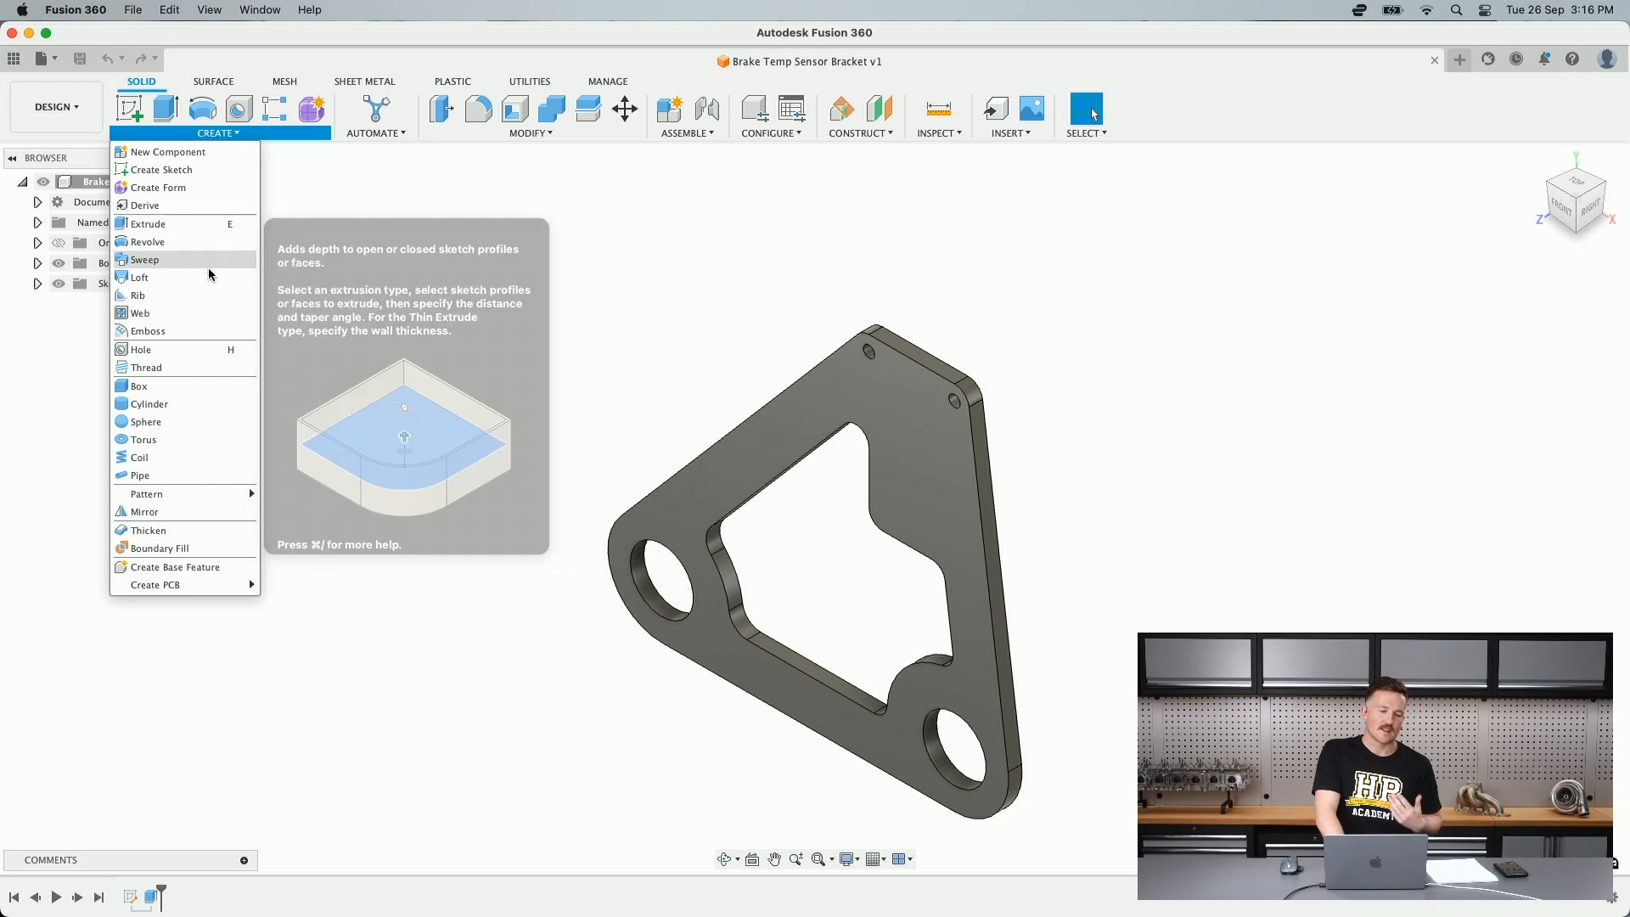
click(382, 328)
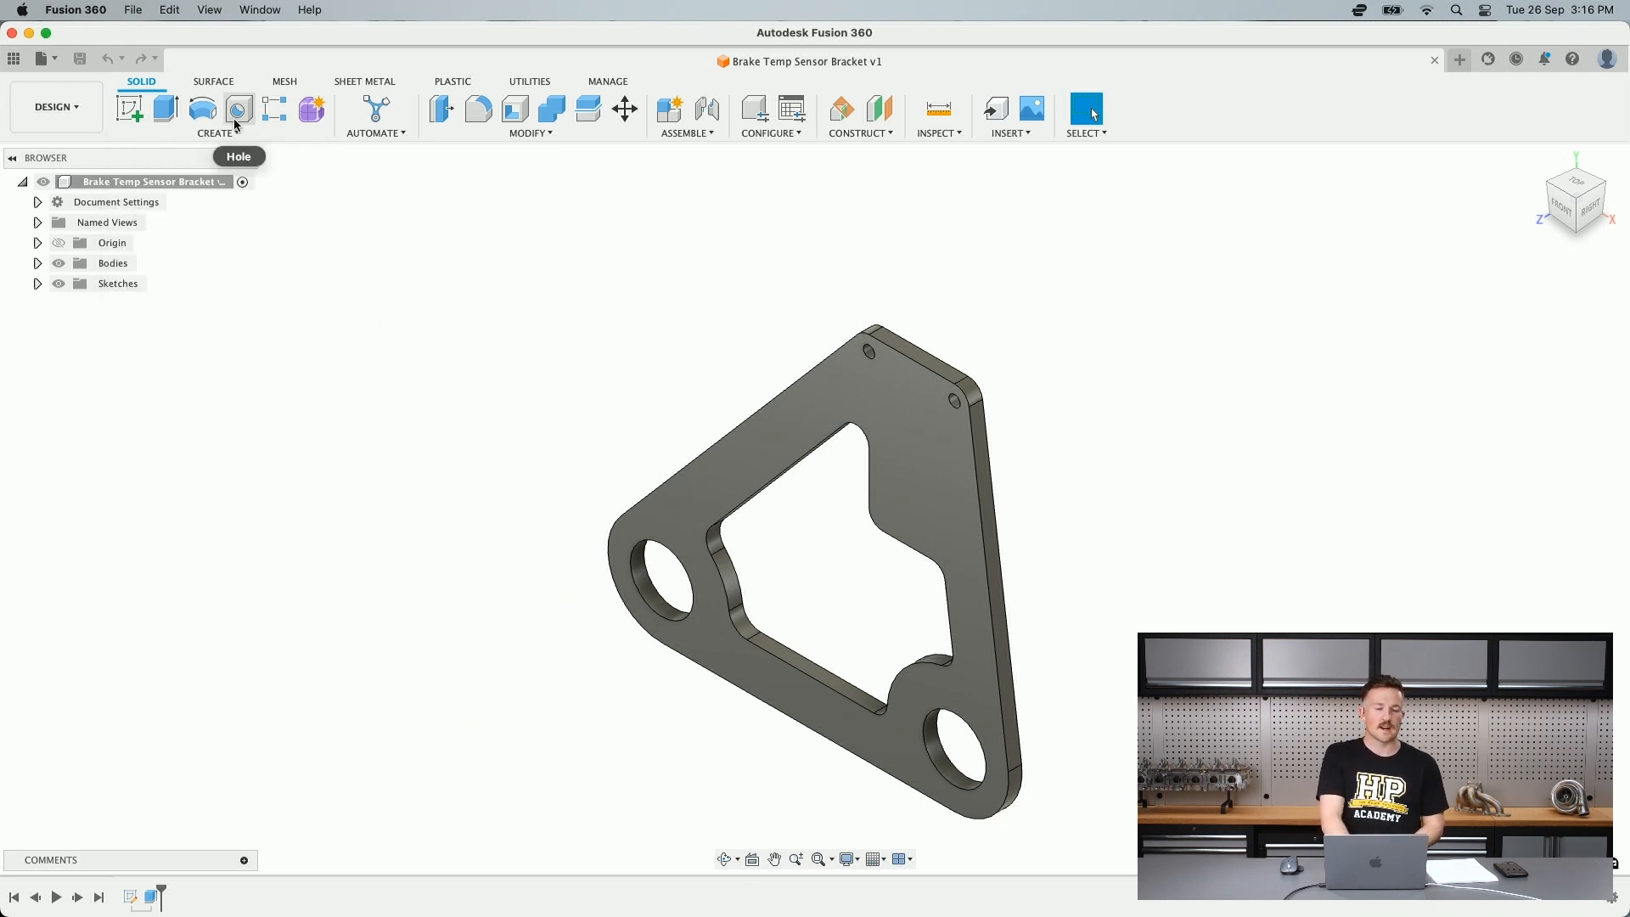
- Review the creation and modification commands in the sheet metal toolset, including Flange, Convert to Sheet Metal and Unfold
click(355, 82)
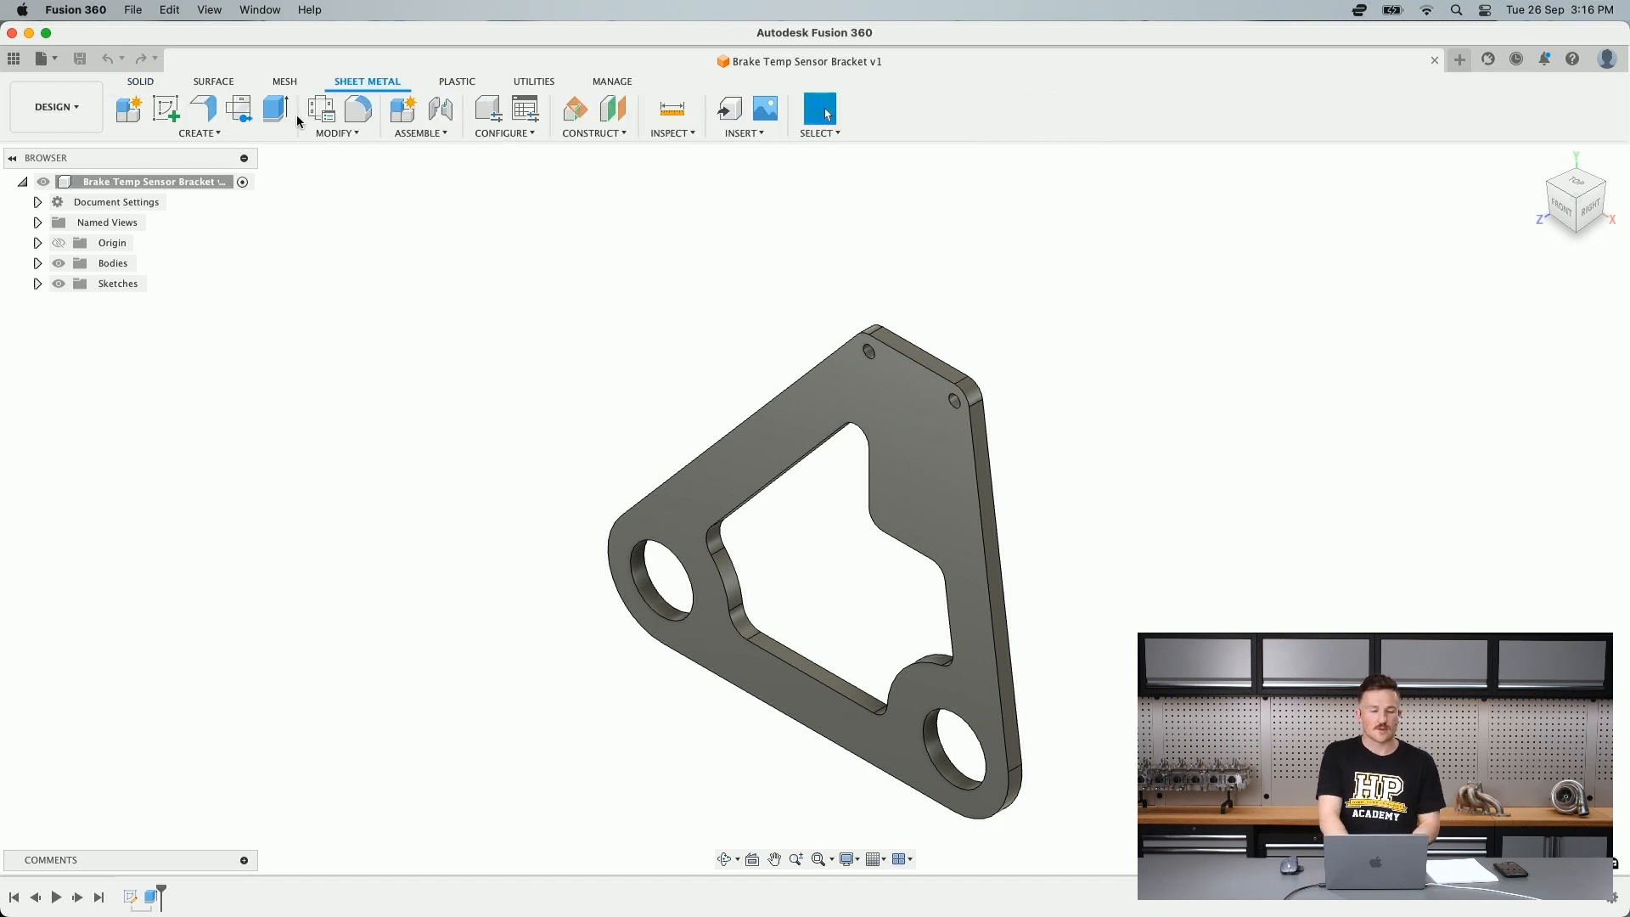
click(257, 134)
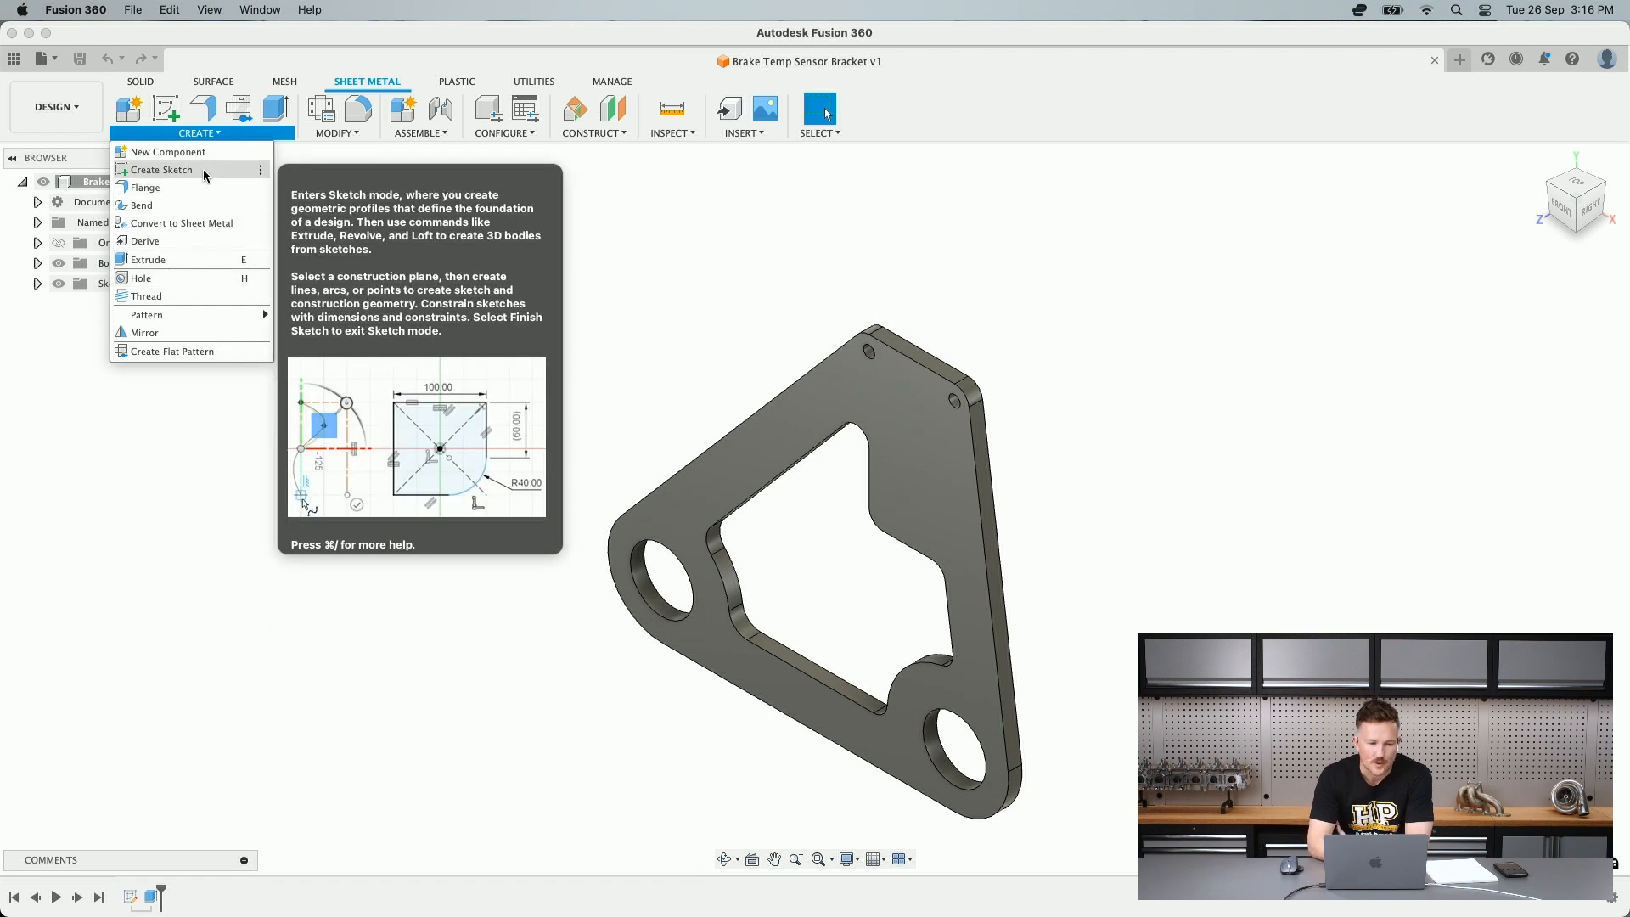
click(344, 133)
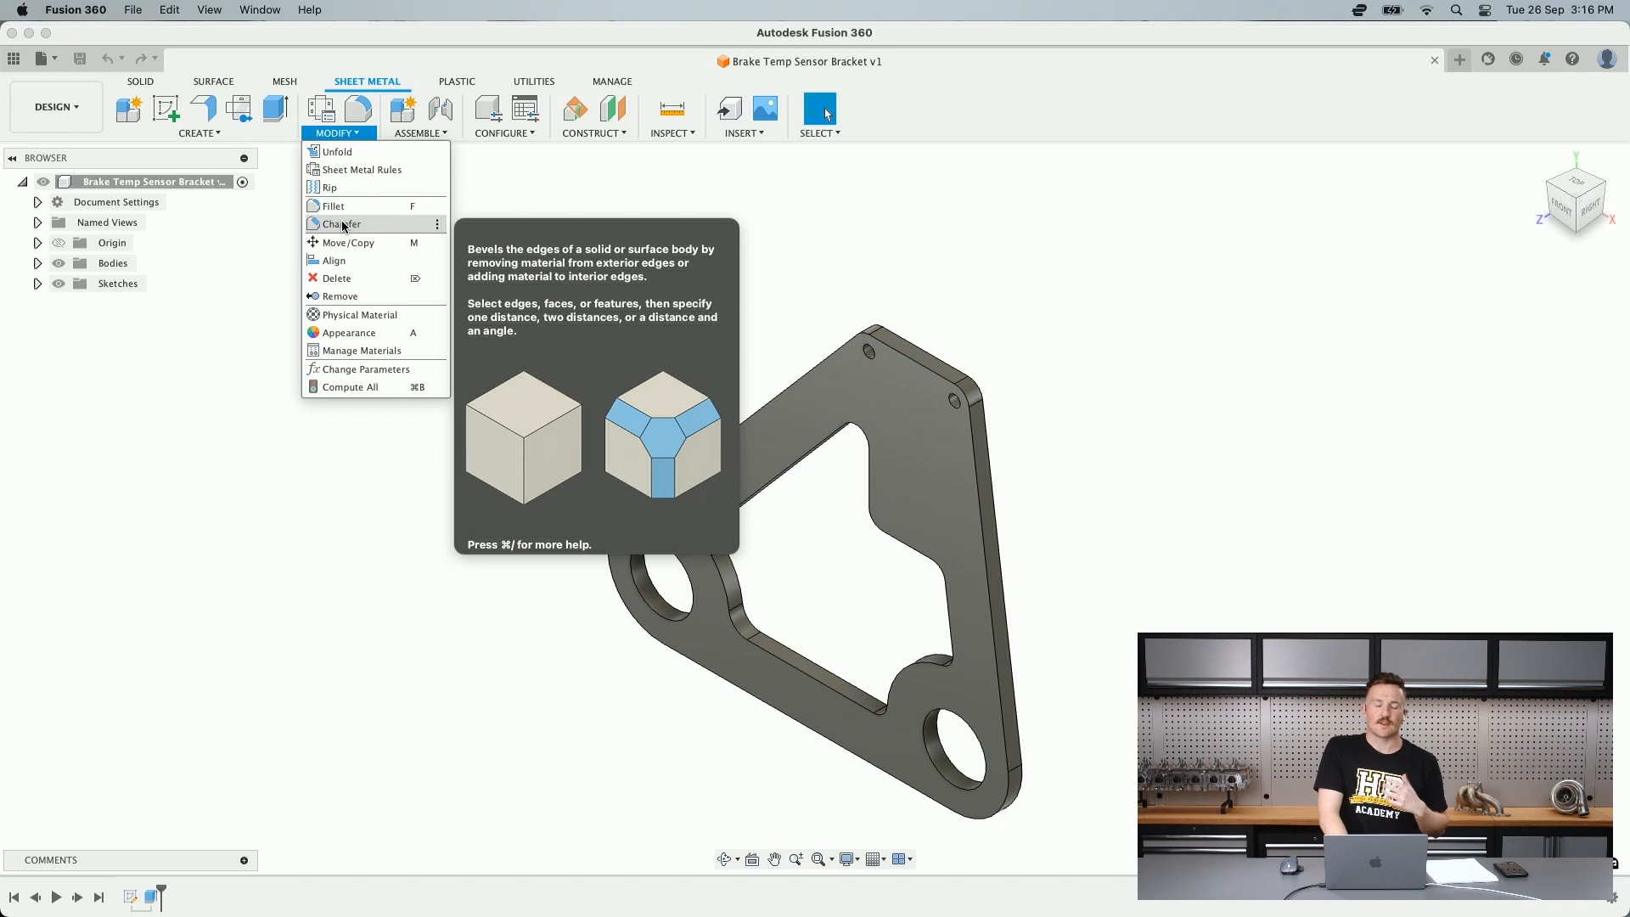
click(252, 136)
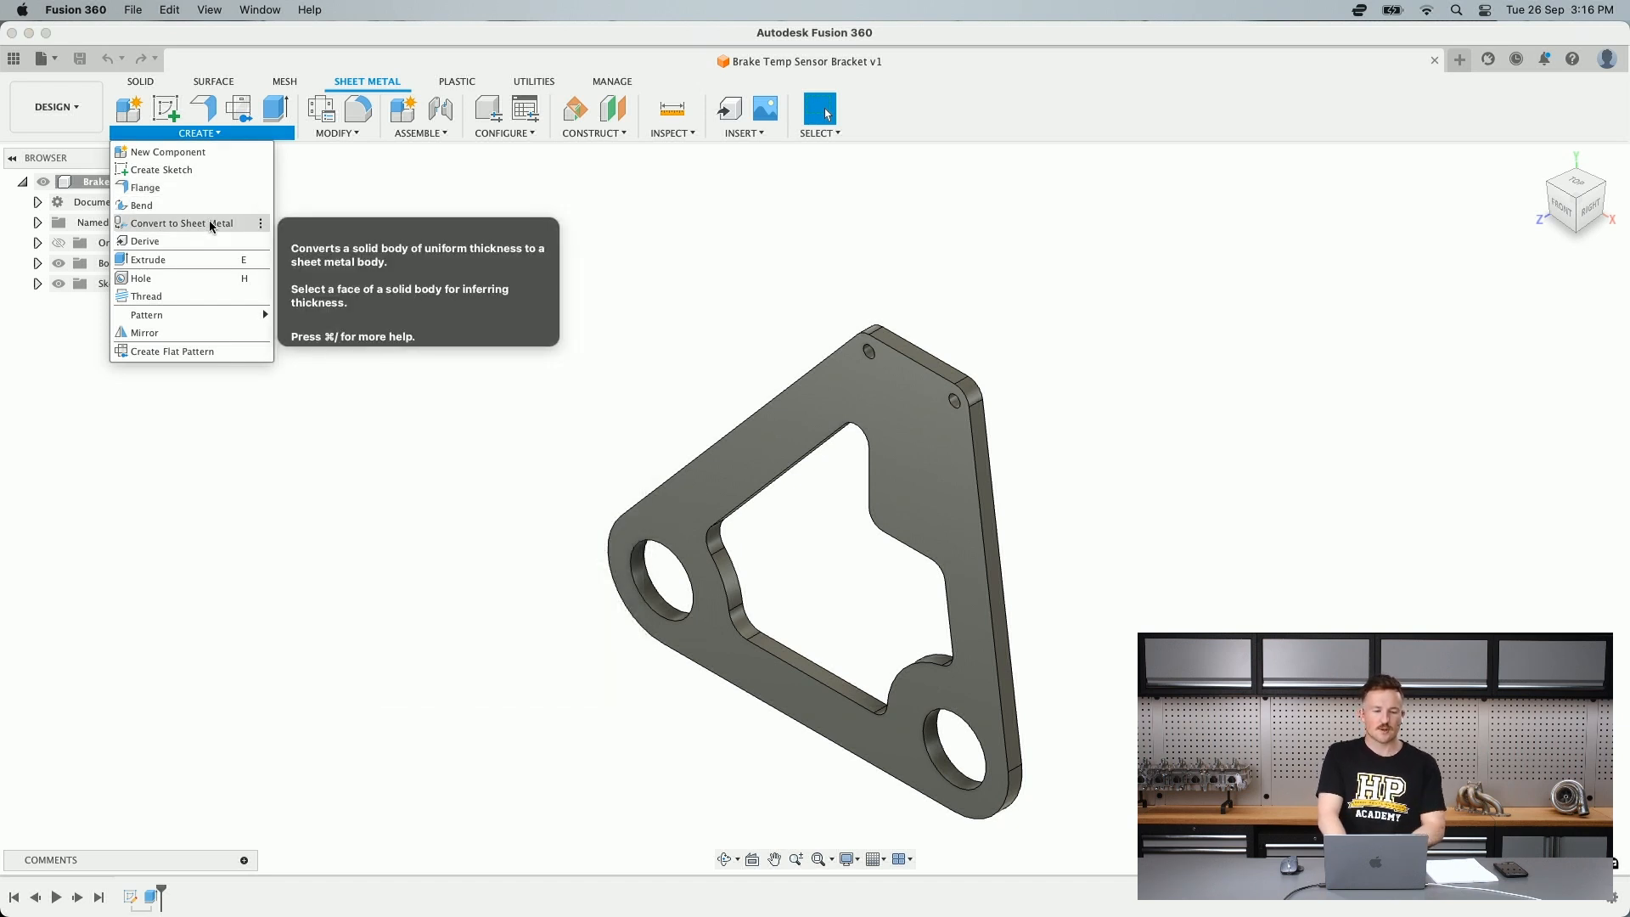
click(339, 134)
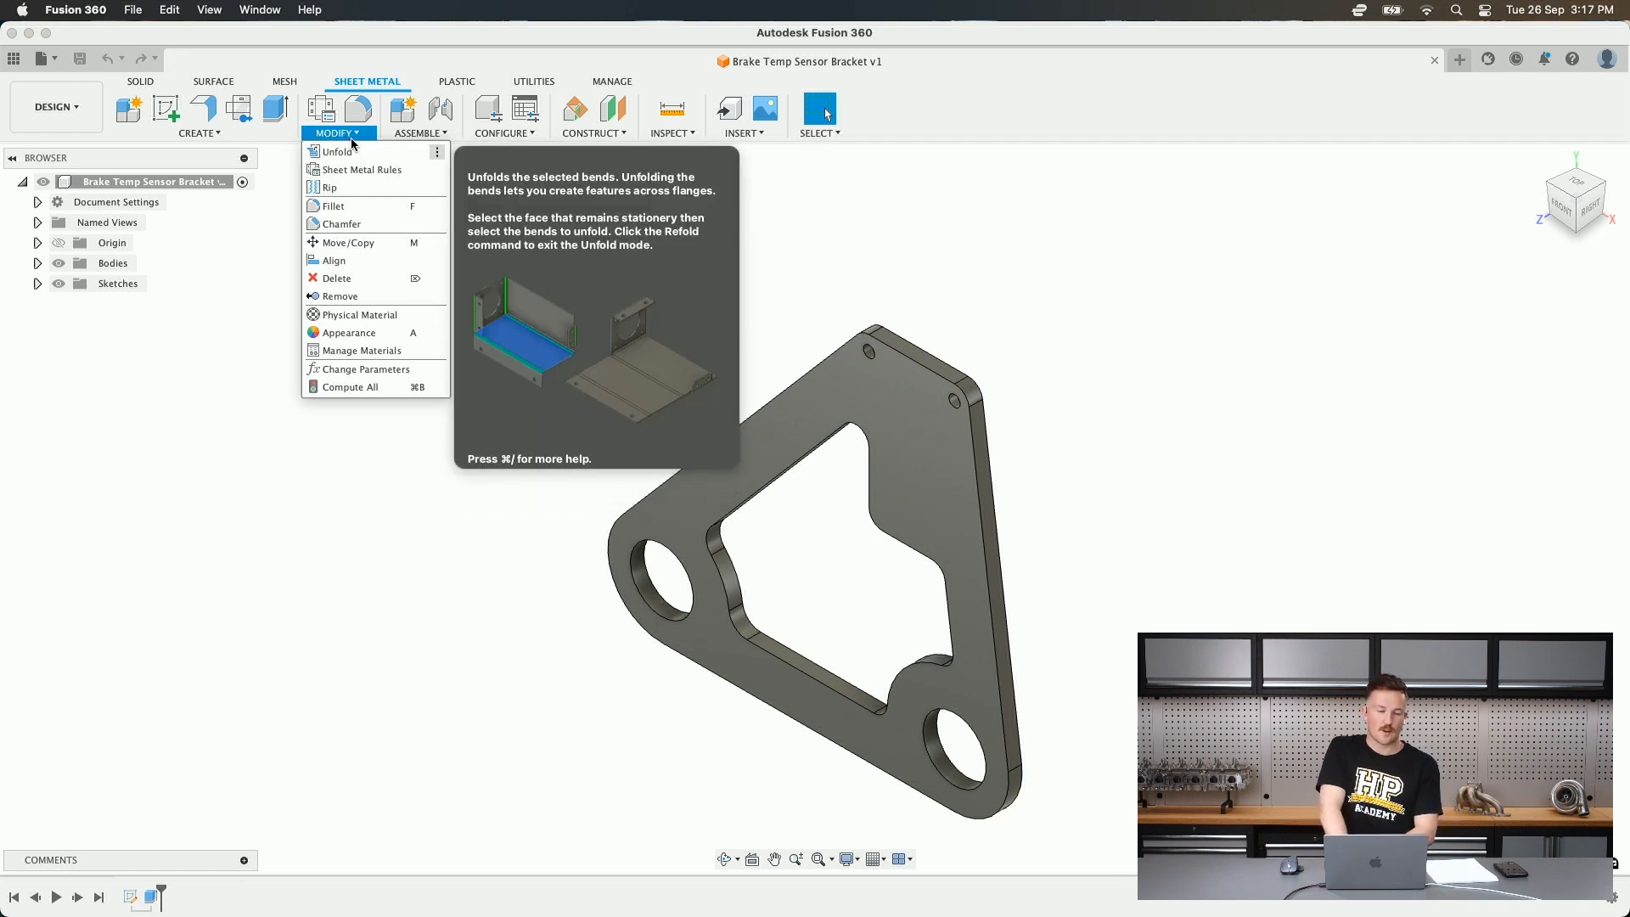
click(353, 141)
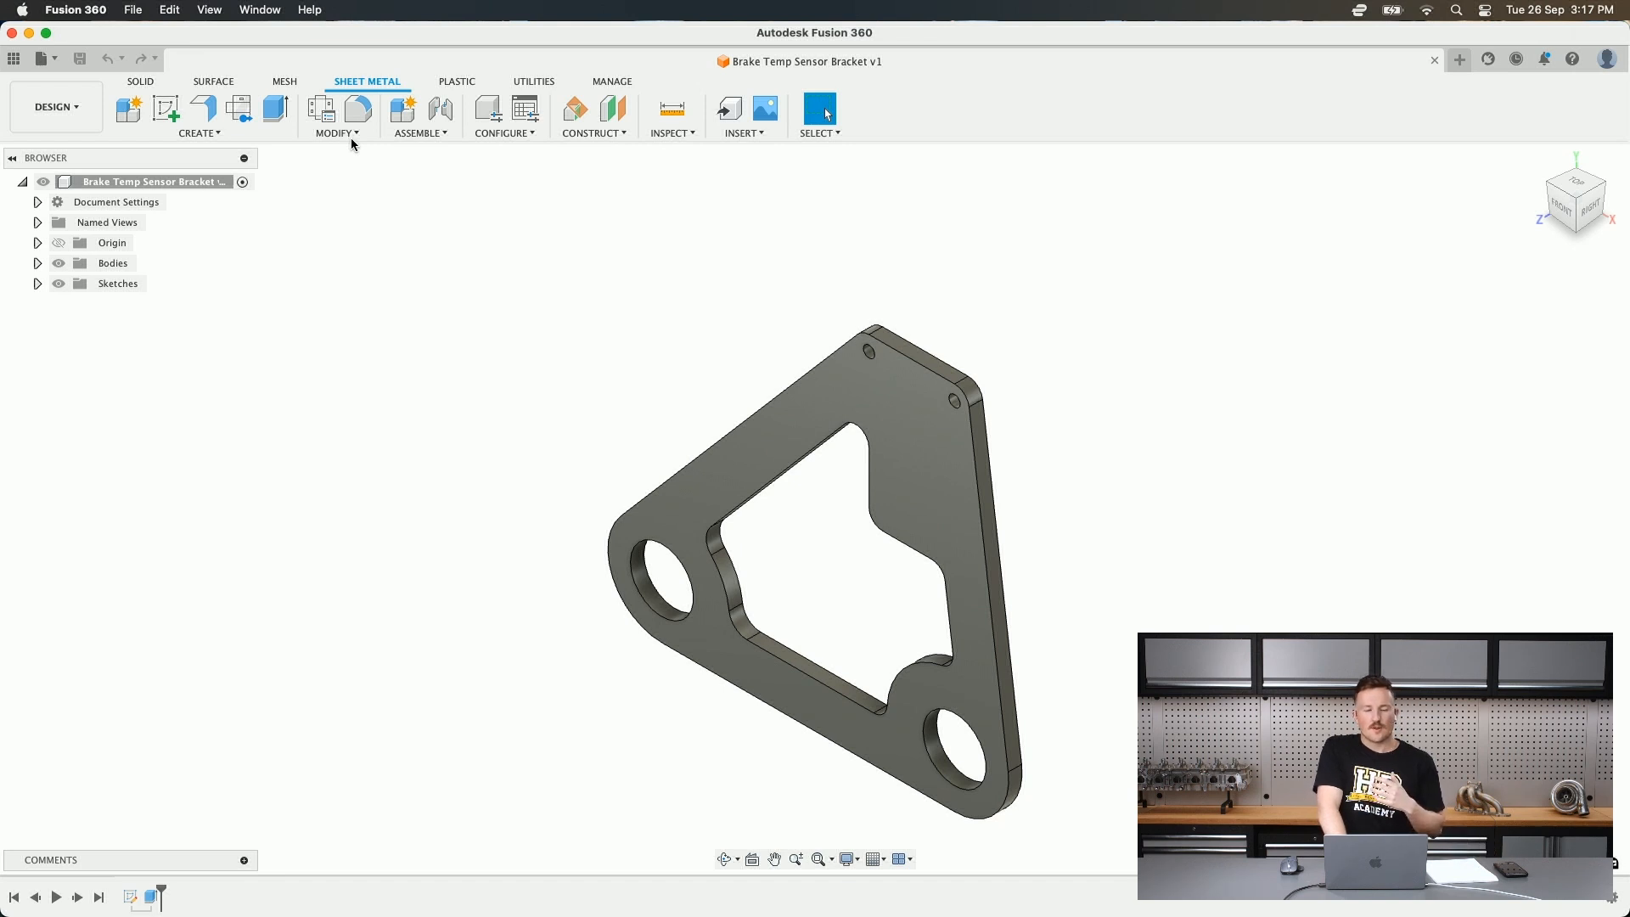
click(283, 137)
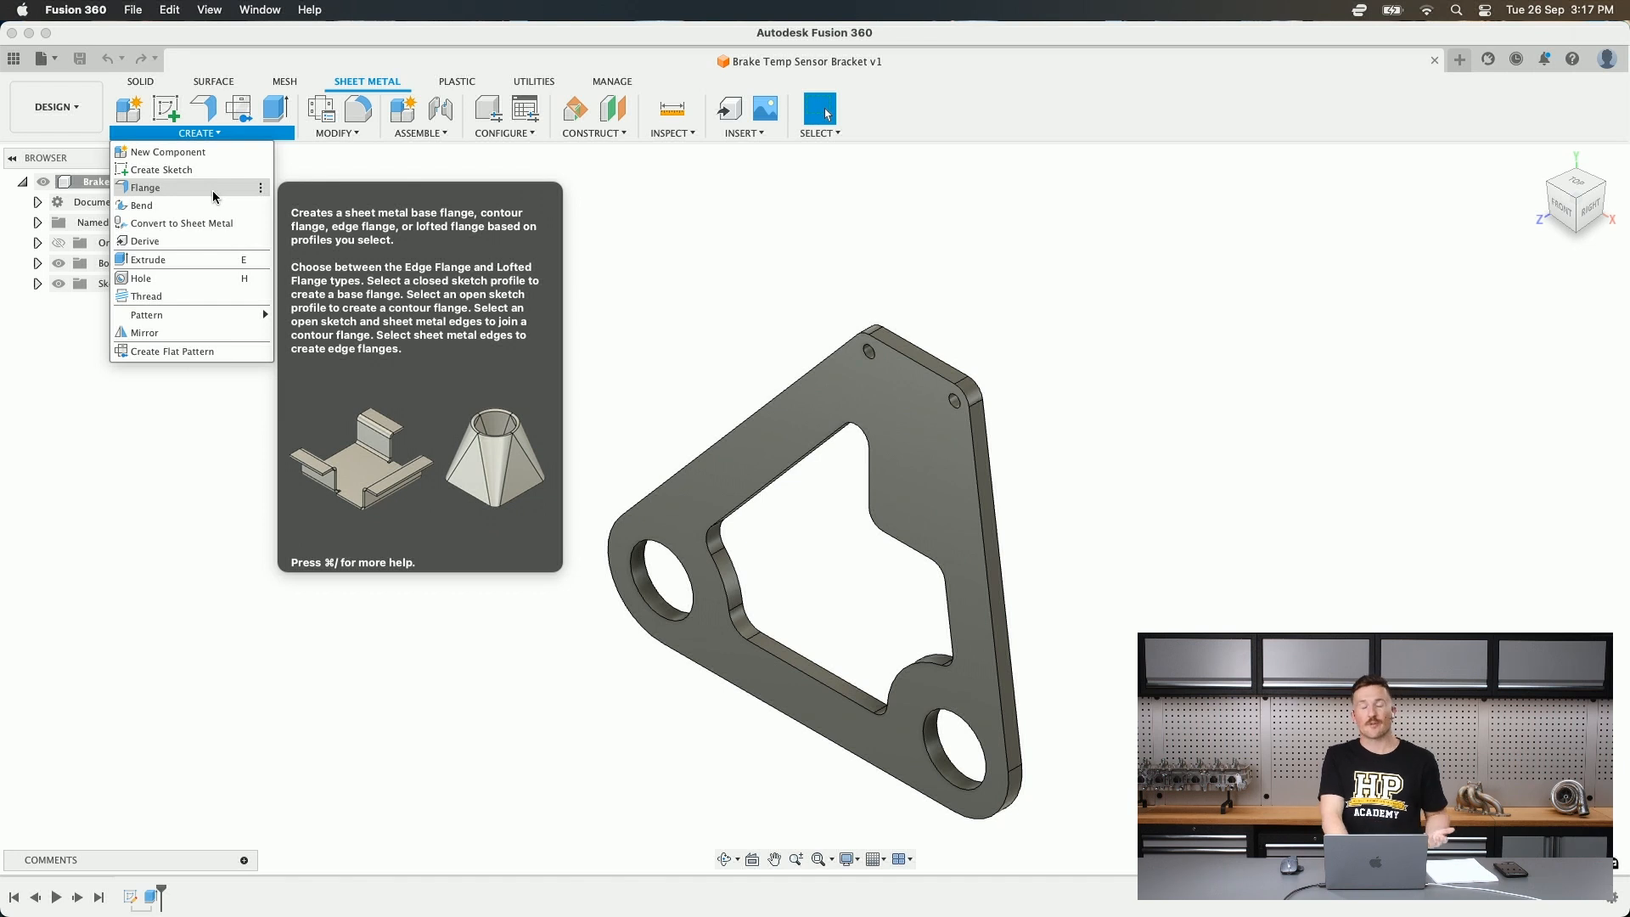
click(349, 184)
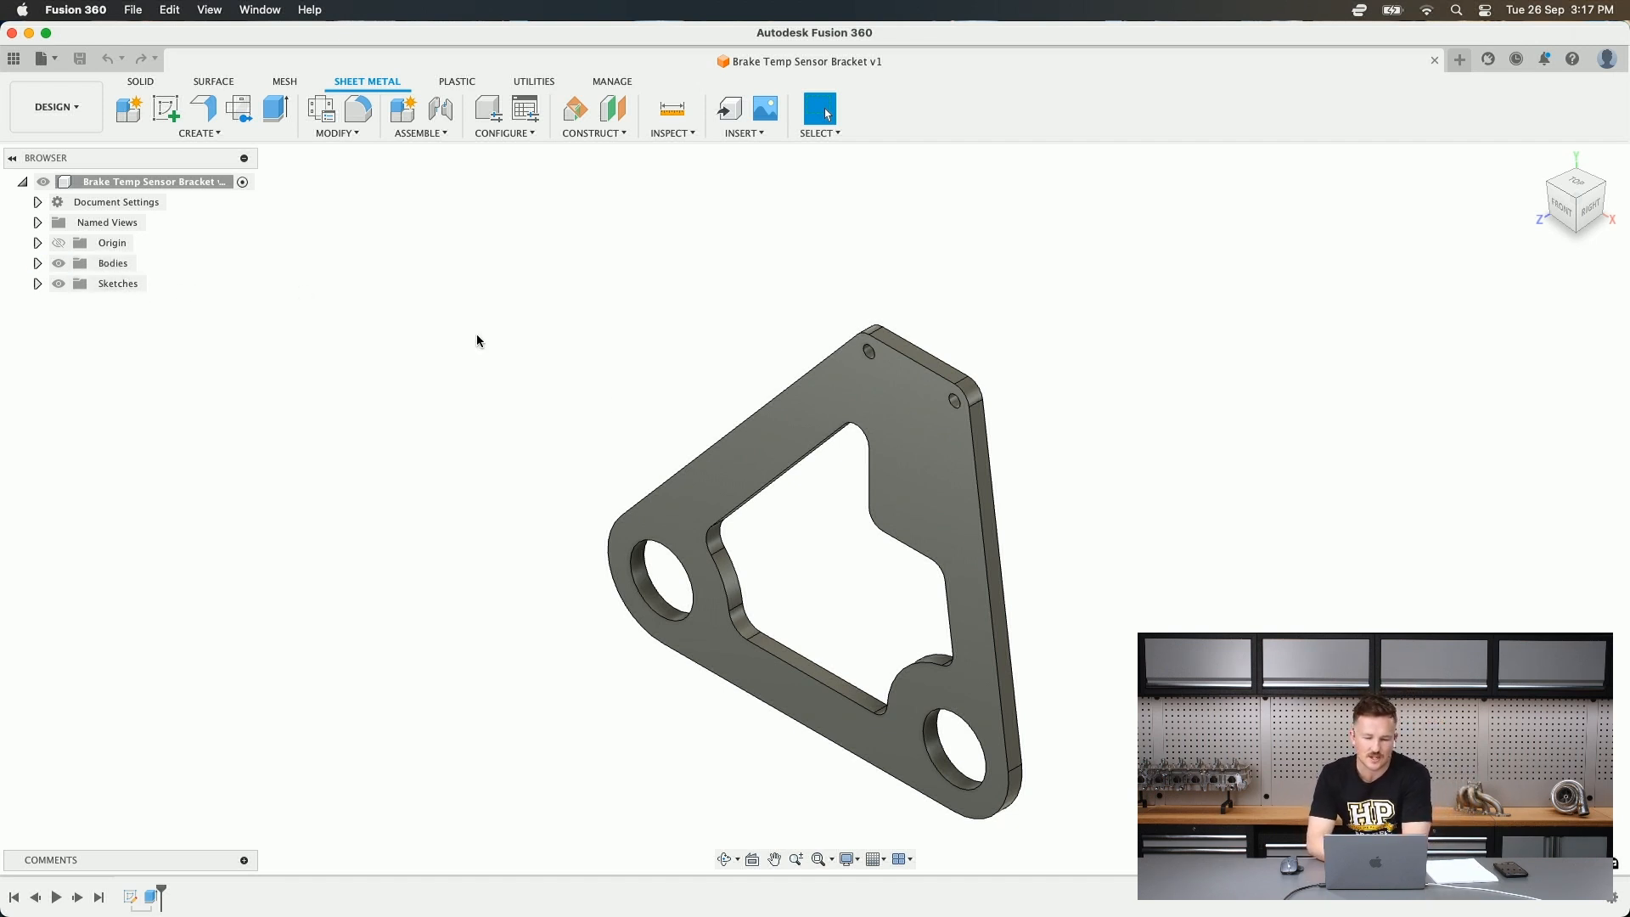
- Reveal the bracket's body in the browser and examine the part from several angles
shift+middle_drag(789, 452, 1103, 433)
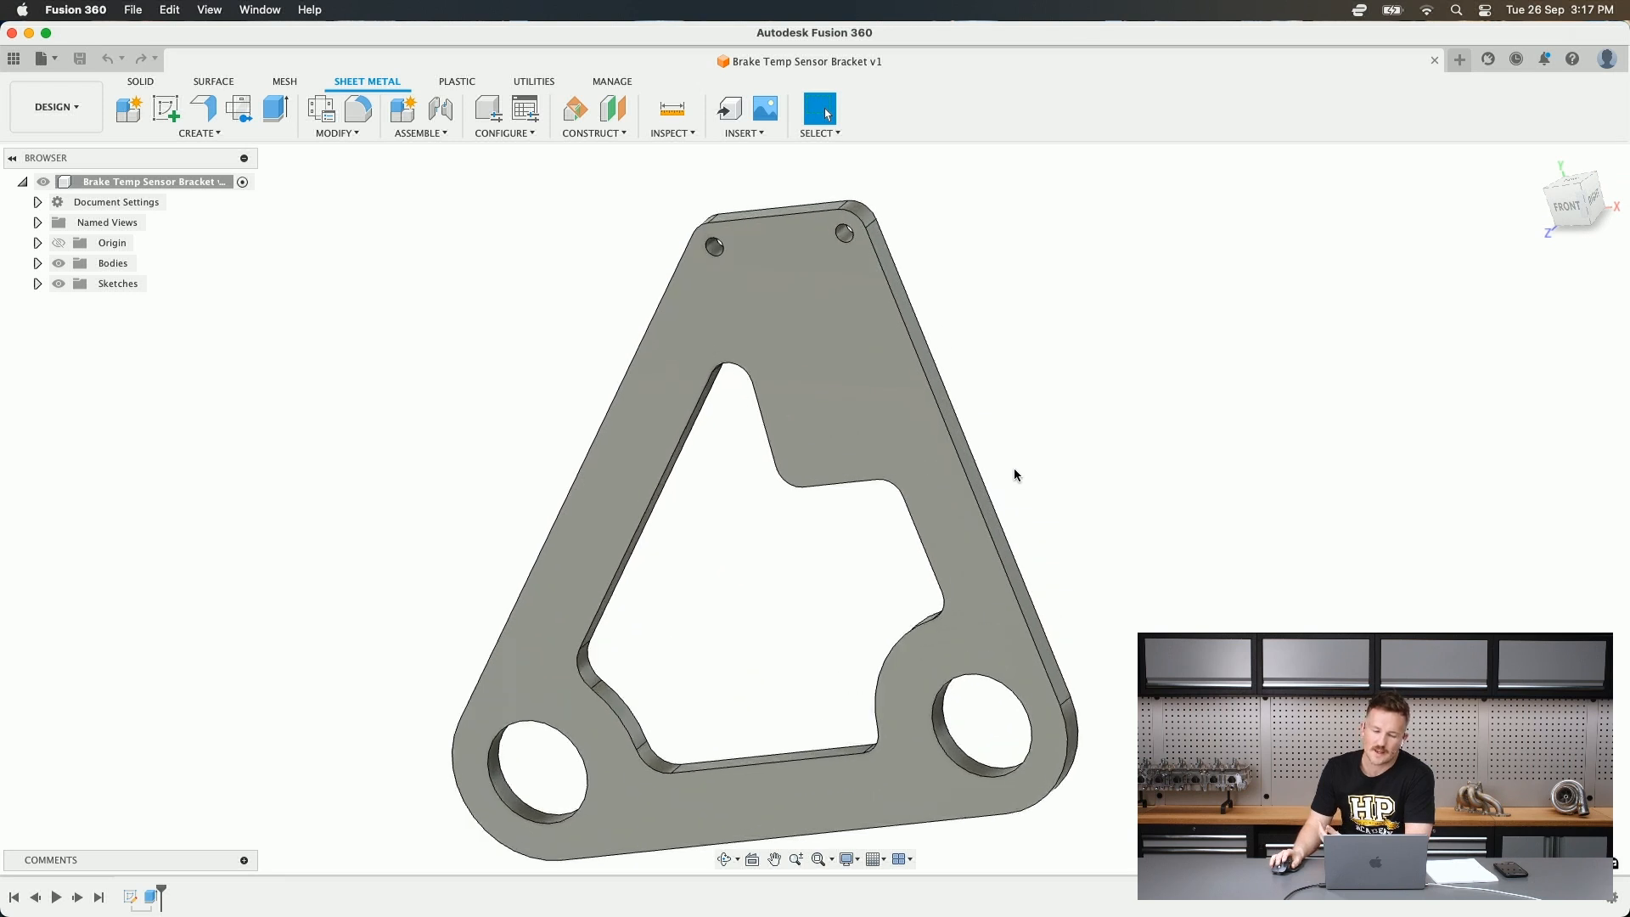
scroll(1015, 472, down, 5)
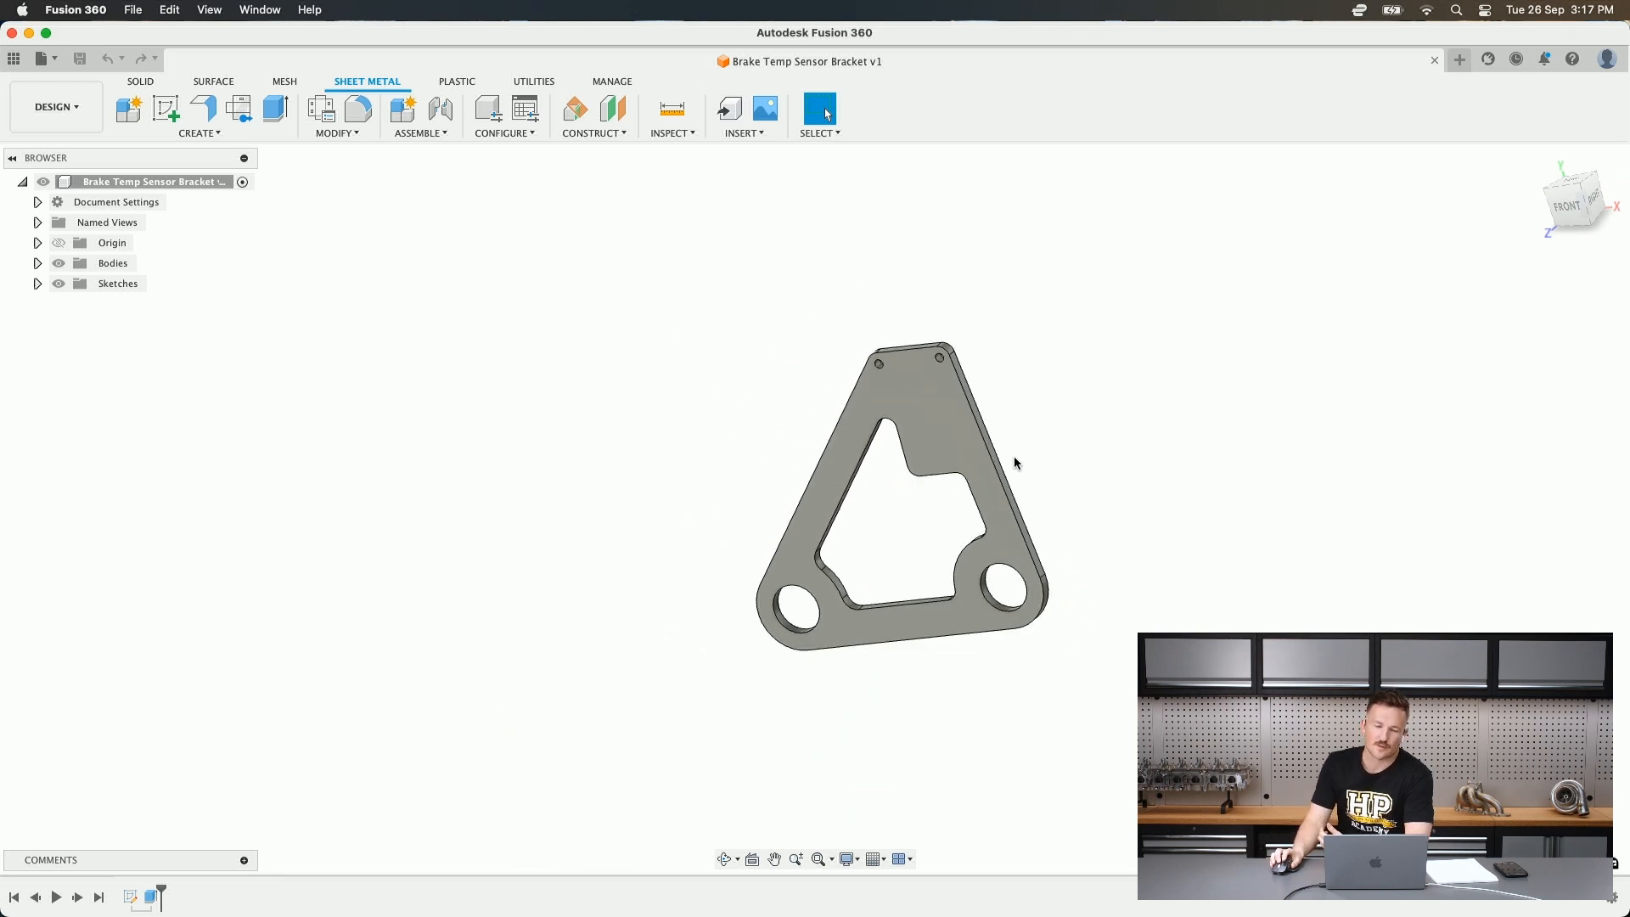
click(39, 264)
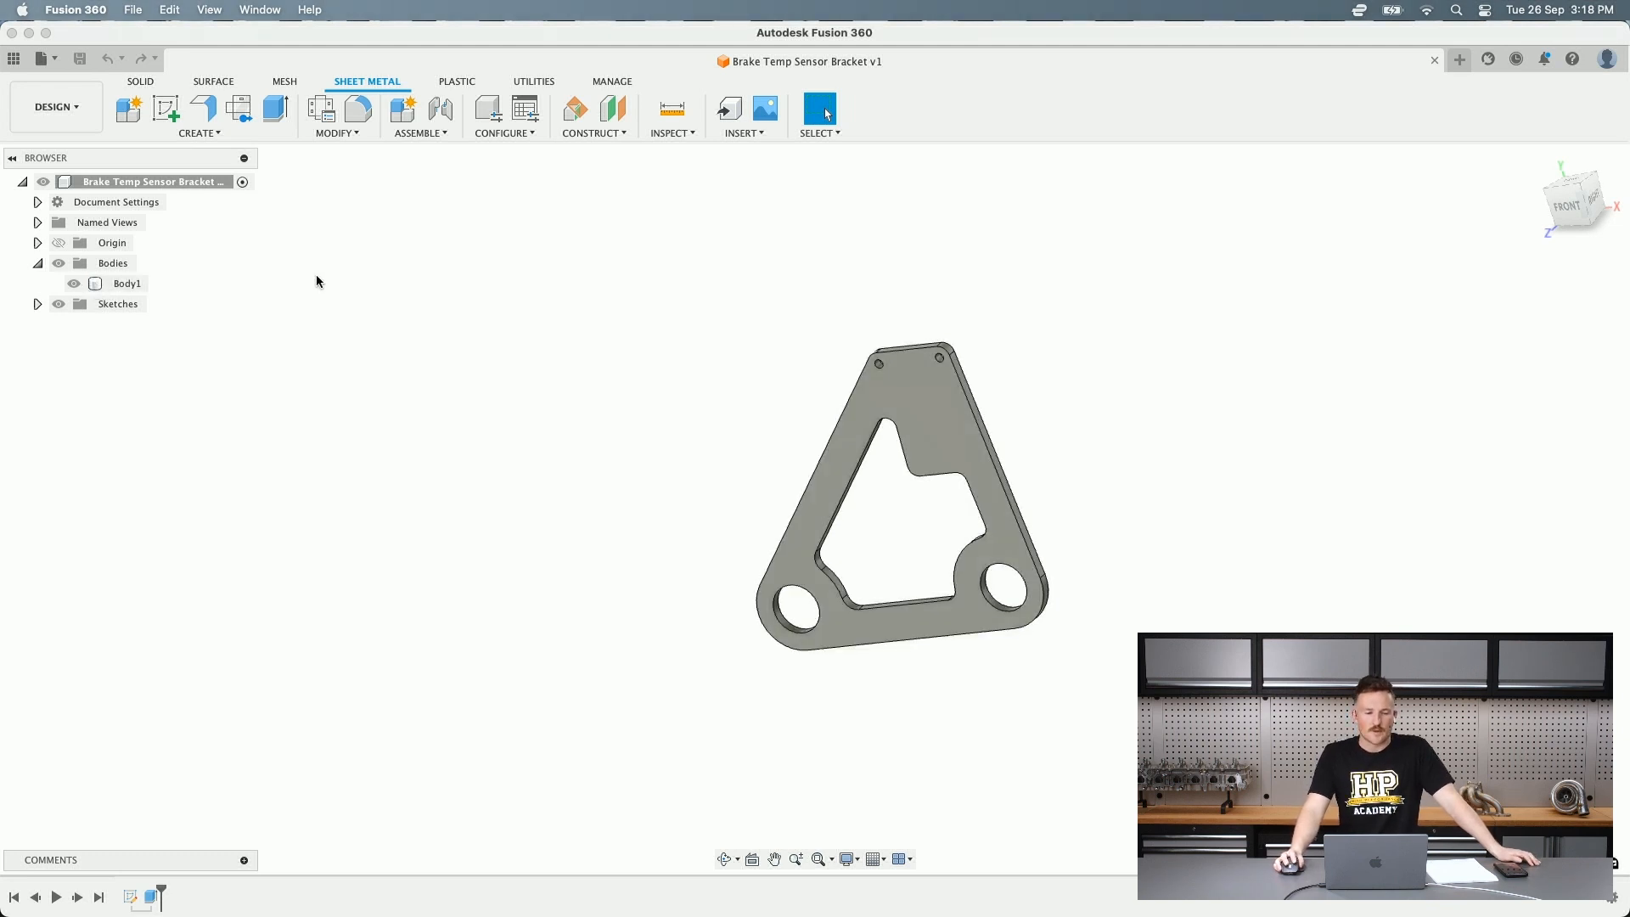
click(216, 135)
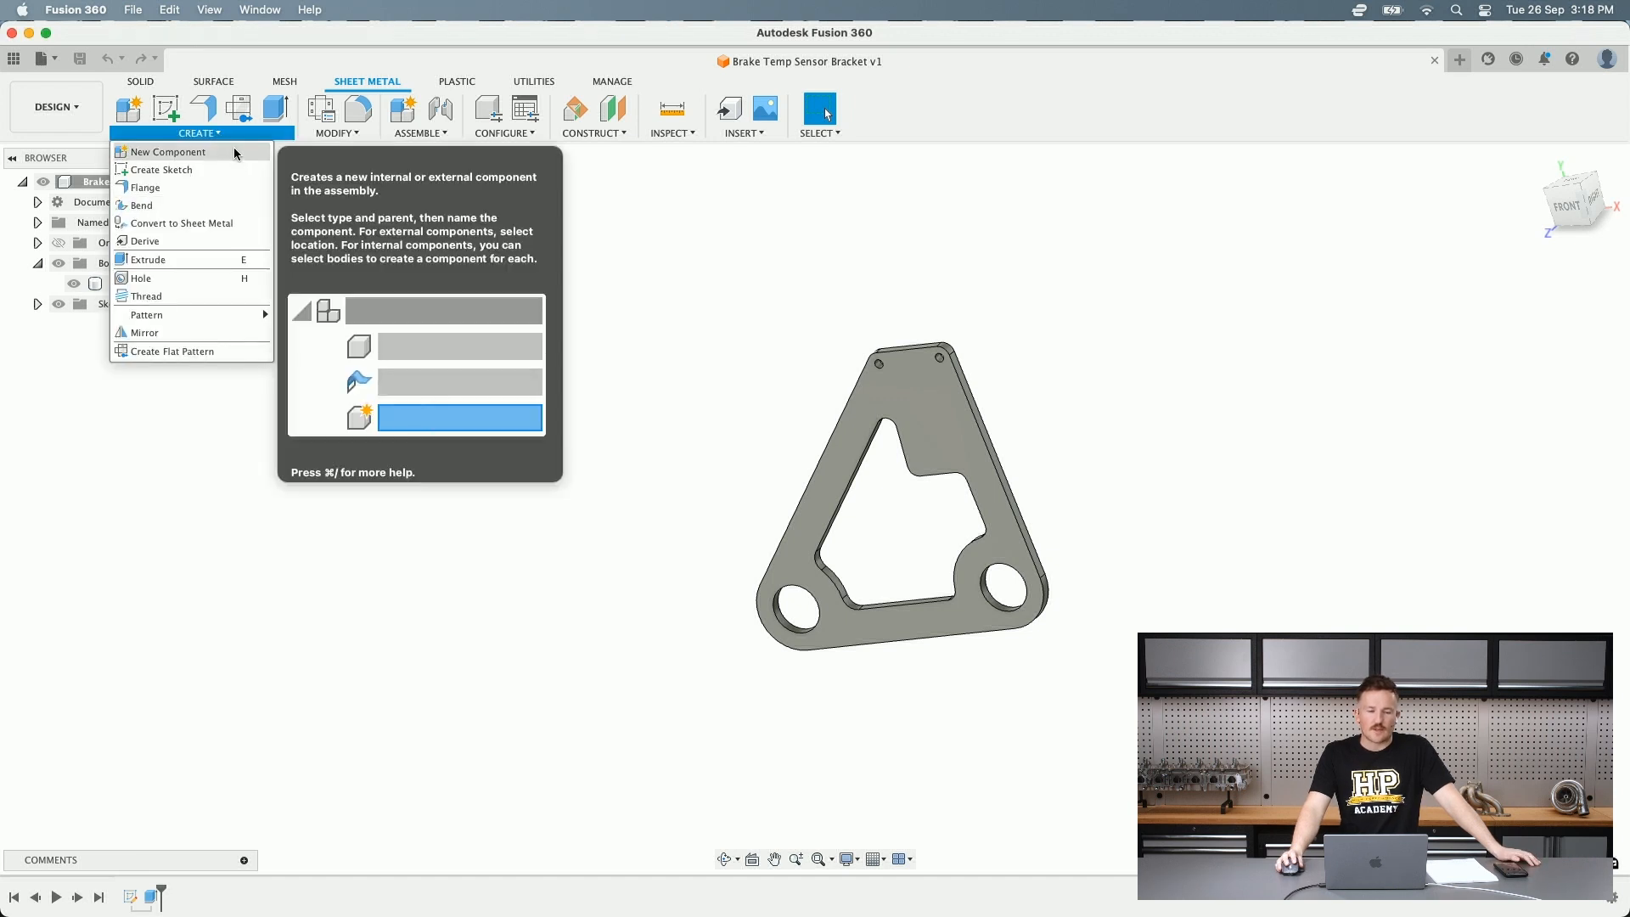
key(Escape)
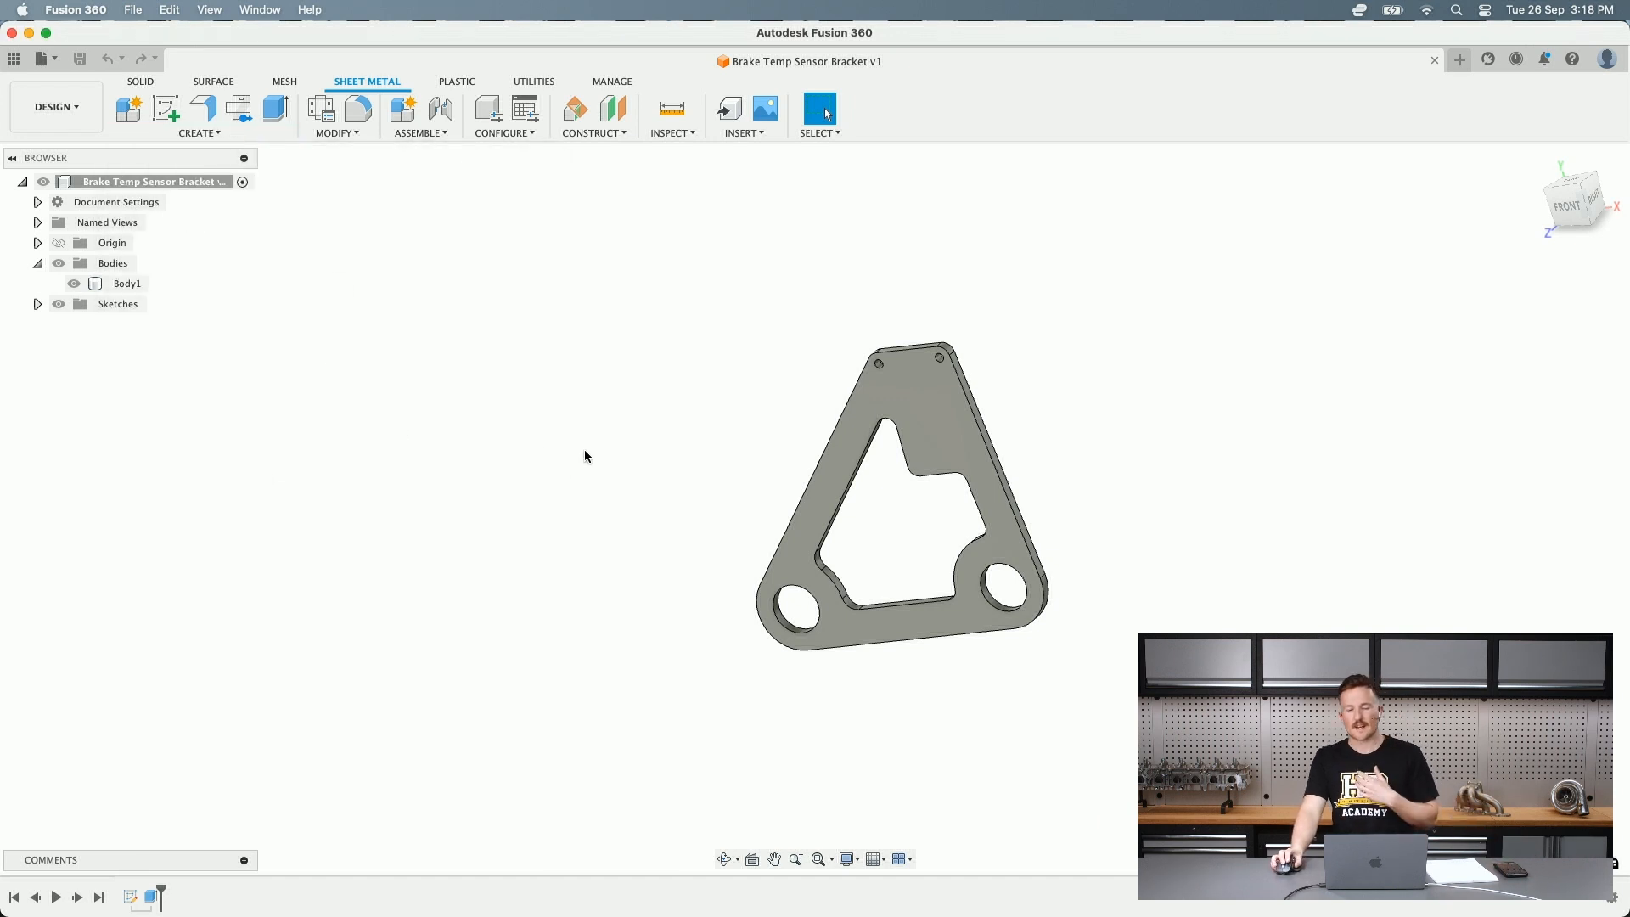
shift+middle_drag(585, 457, 532, 462)
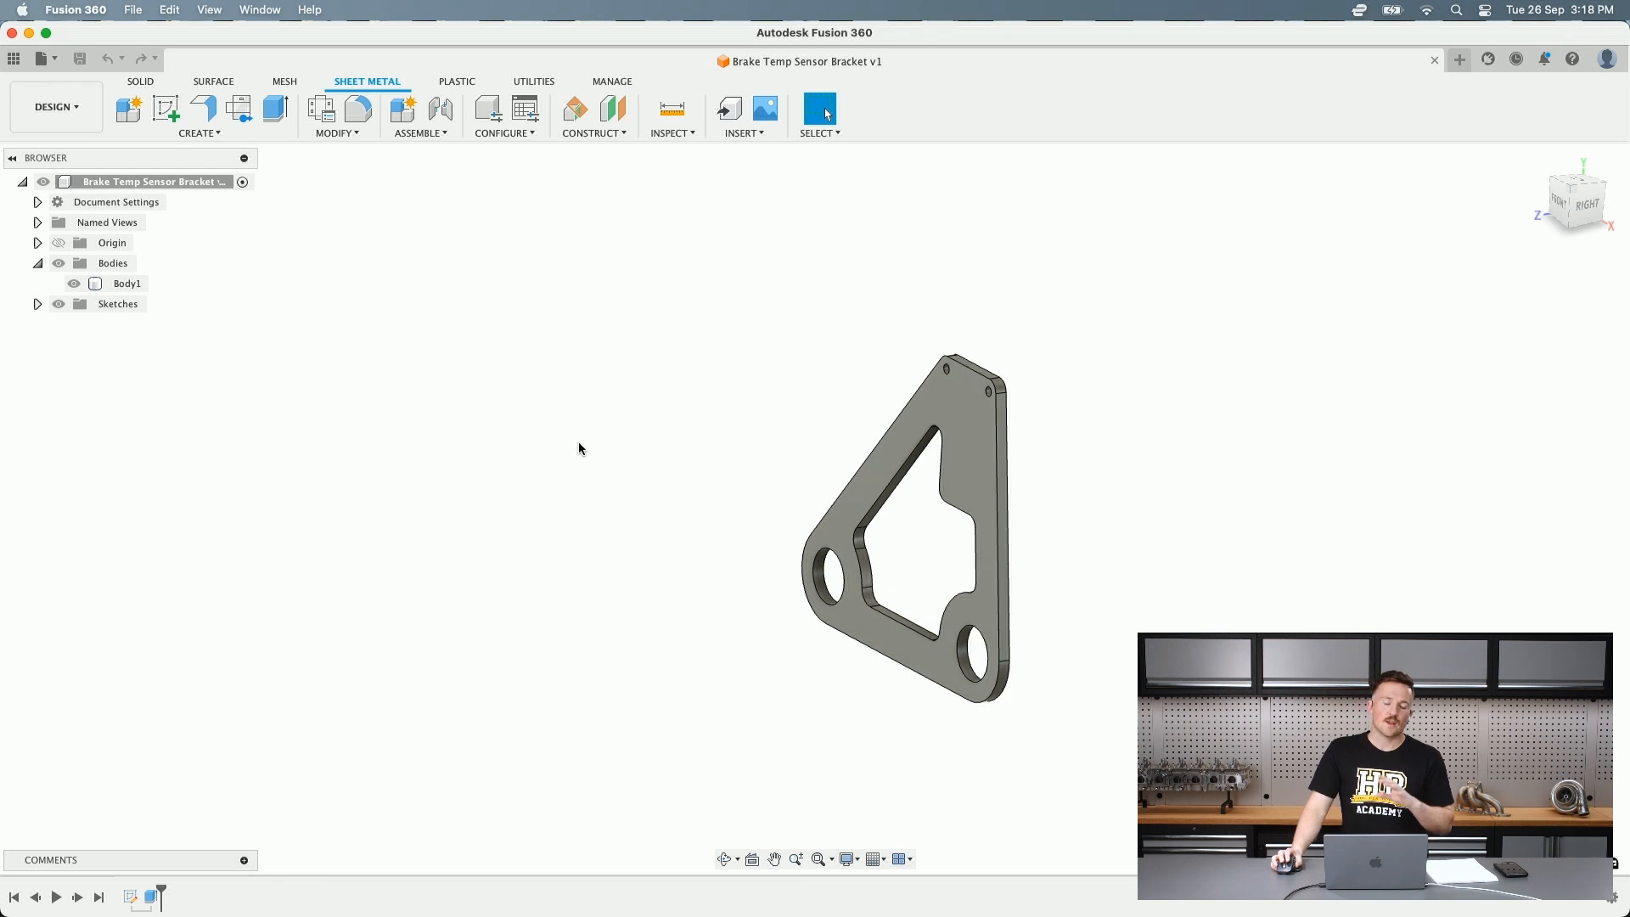
scroll(1048, 443, down, 3)
scroll(1048, 445, up, 5)
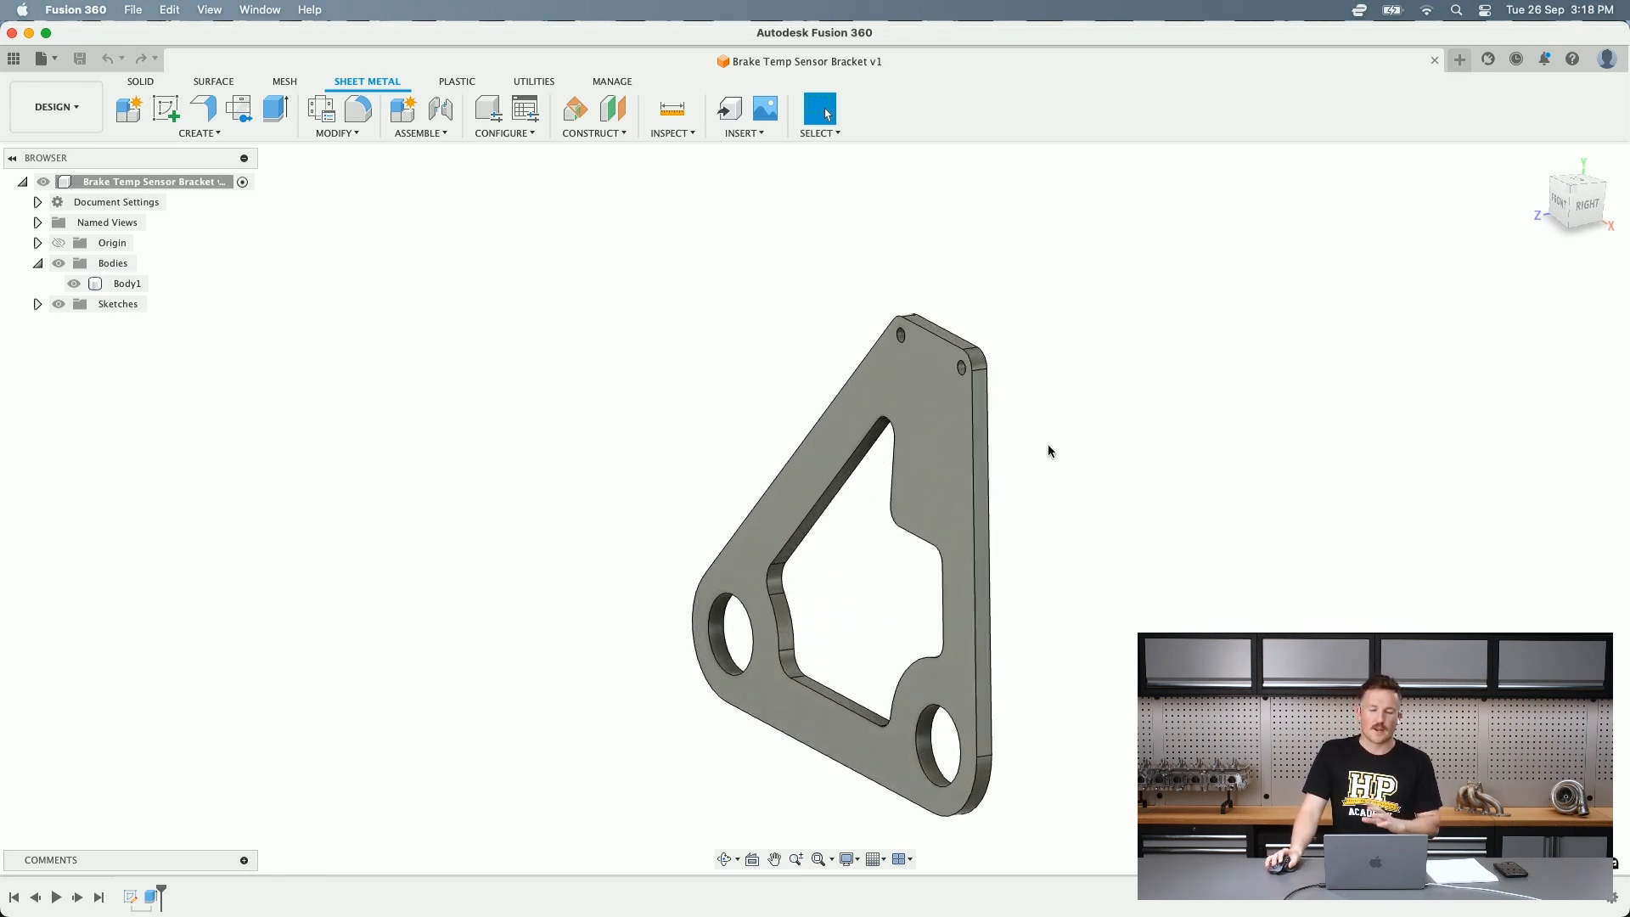
scroll(611, 289, up, 1)
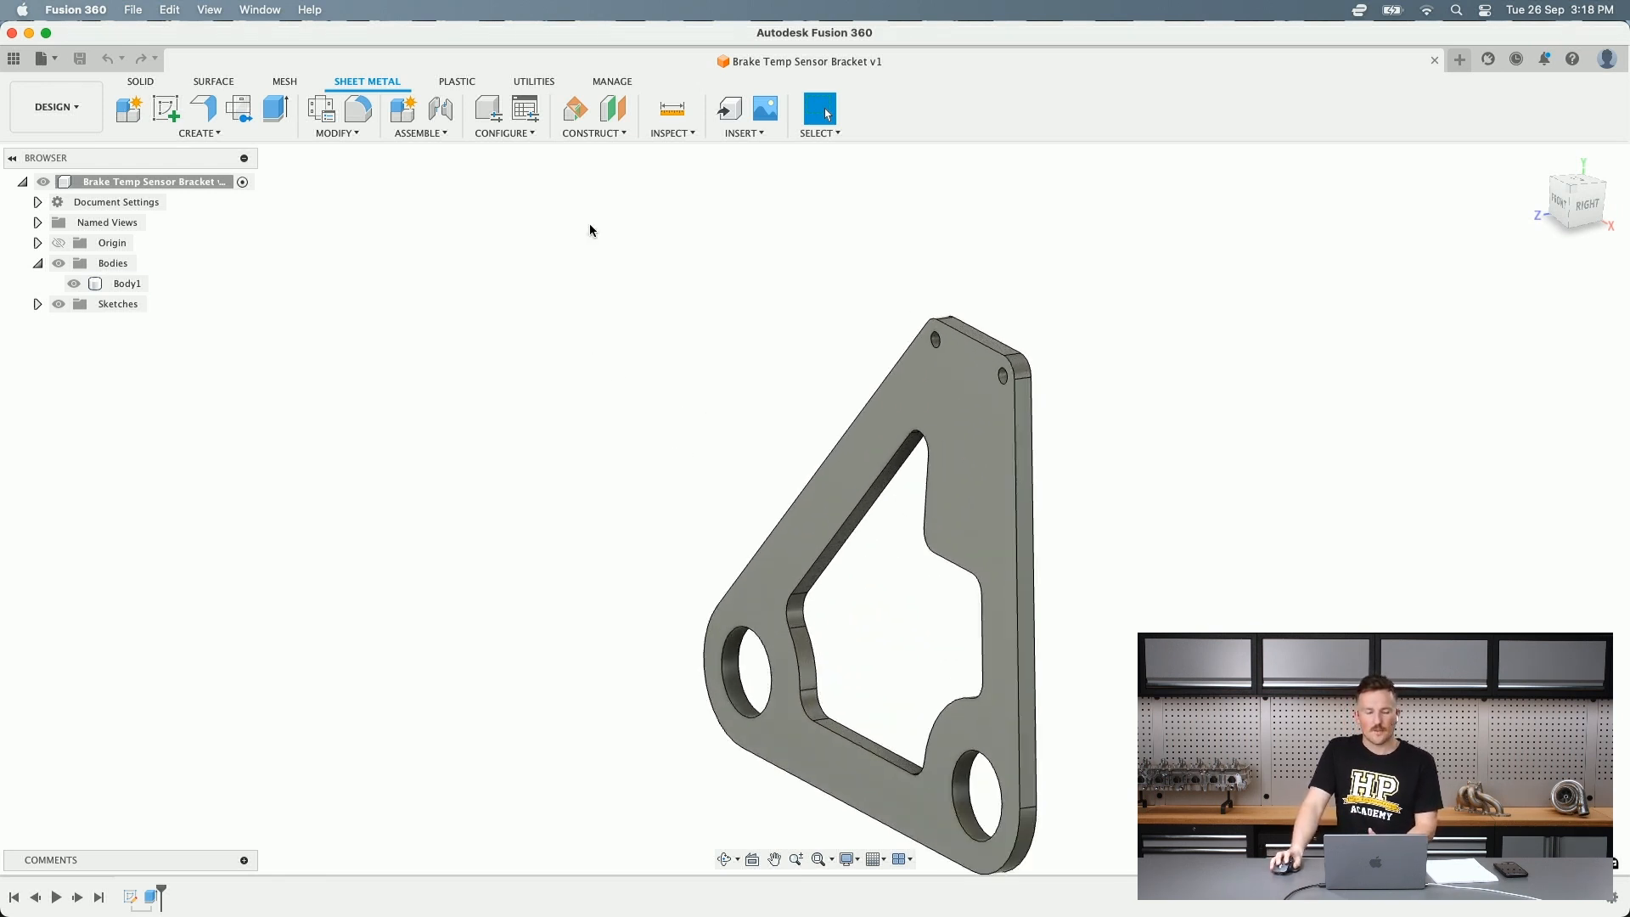
- Convert the bracket's solid body to sheet metal from its large flat face, using the Steel (mm) rule
click(248, 138)
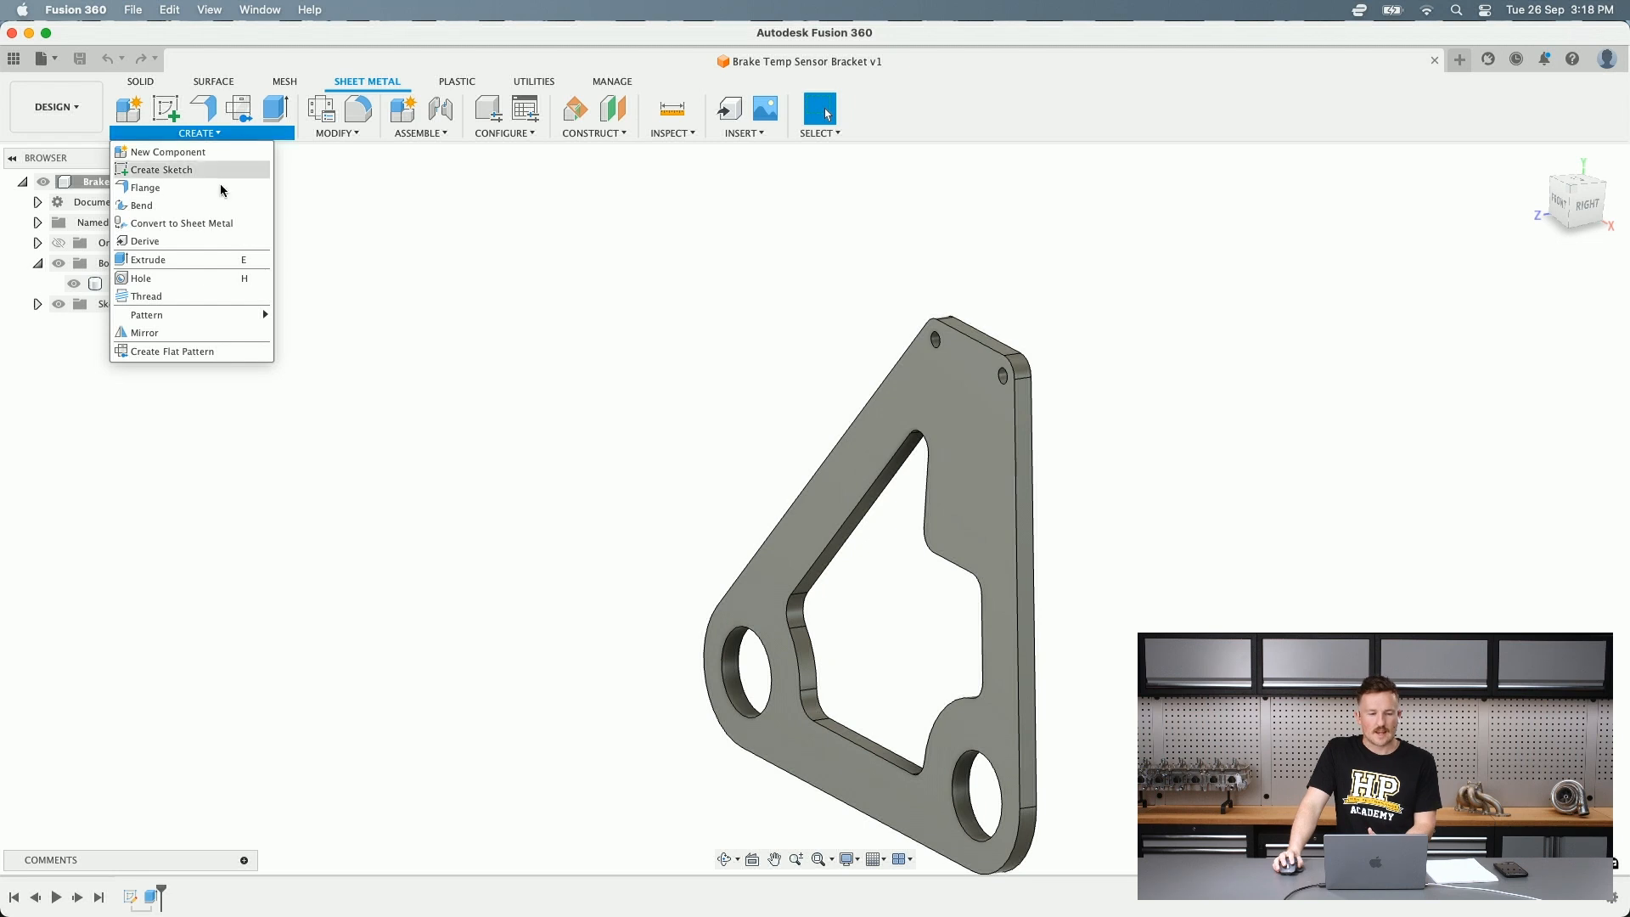
click(237, 224)
click(990, 400)
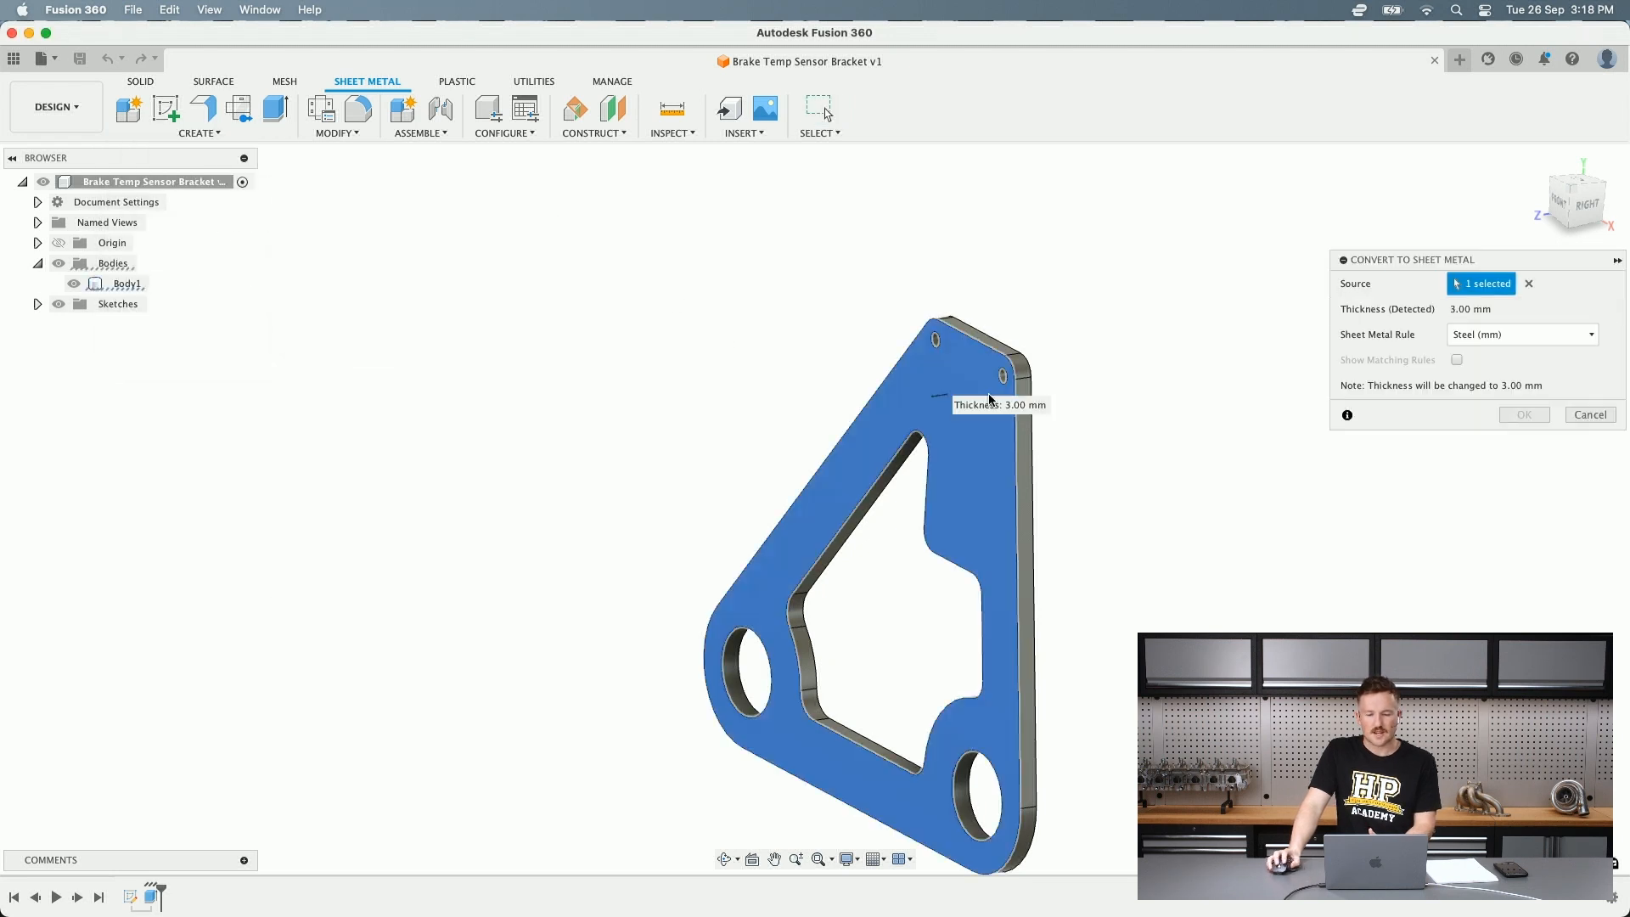
click(1505, 414)
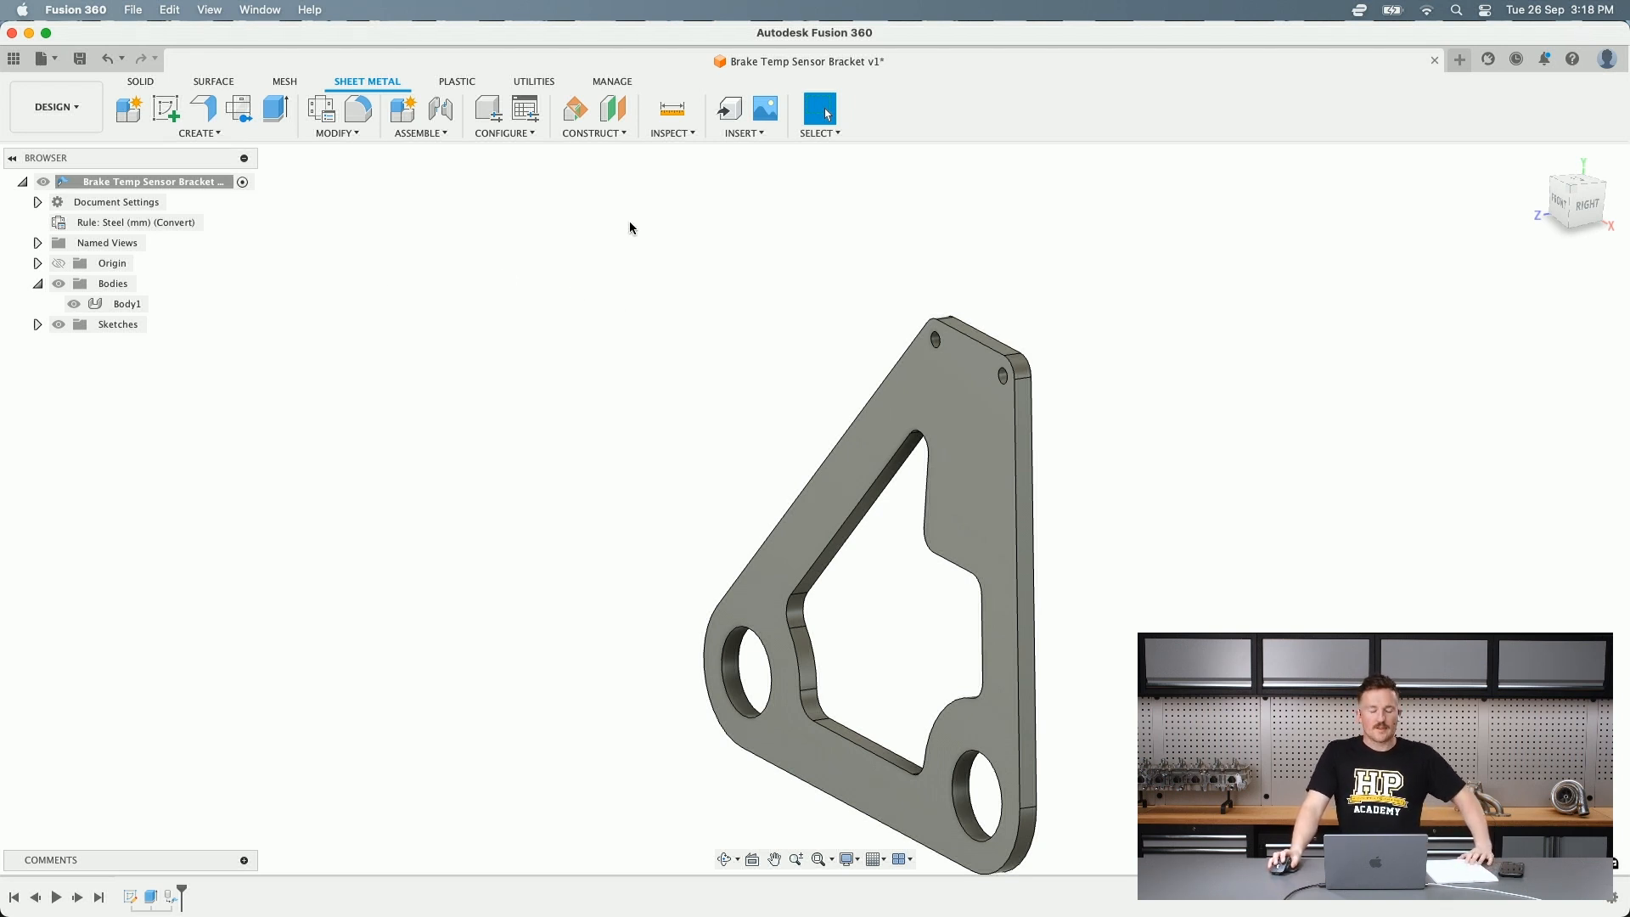
- Undo the bracket's sheet metal conversion and collapse the Bodies folder
click(269, 135)
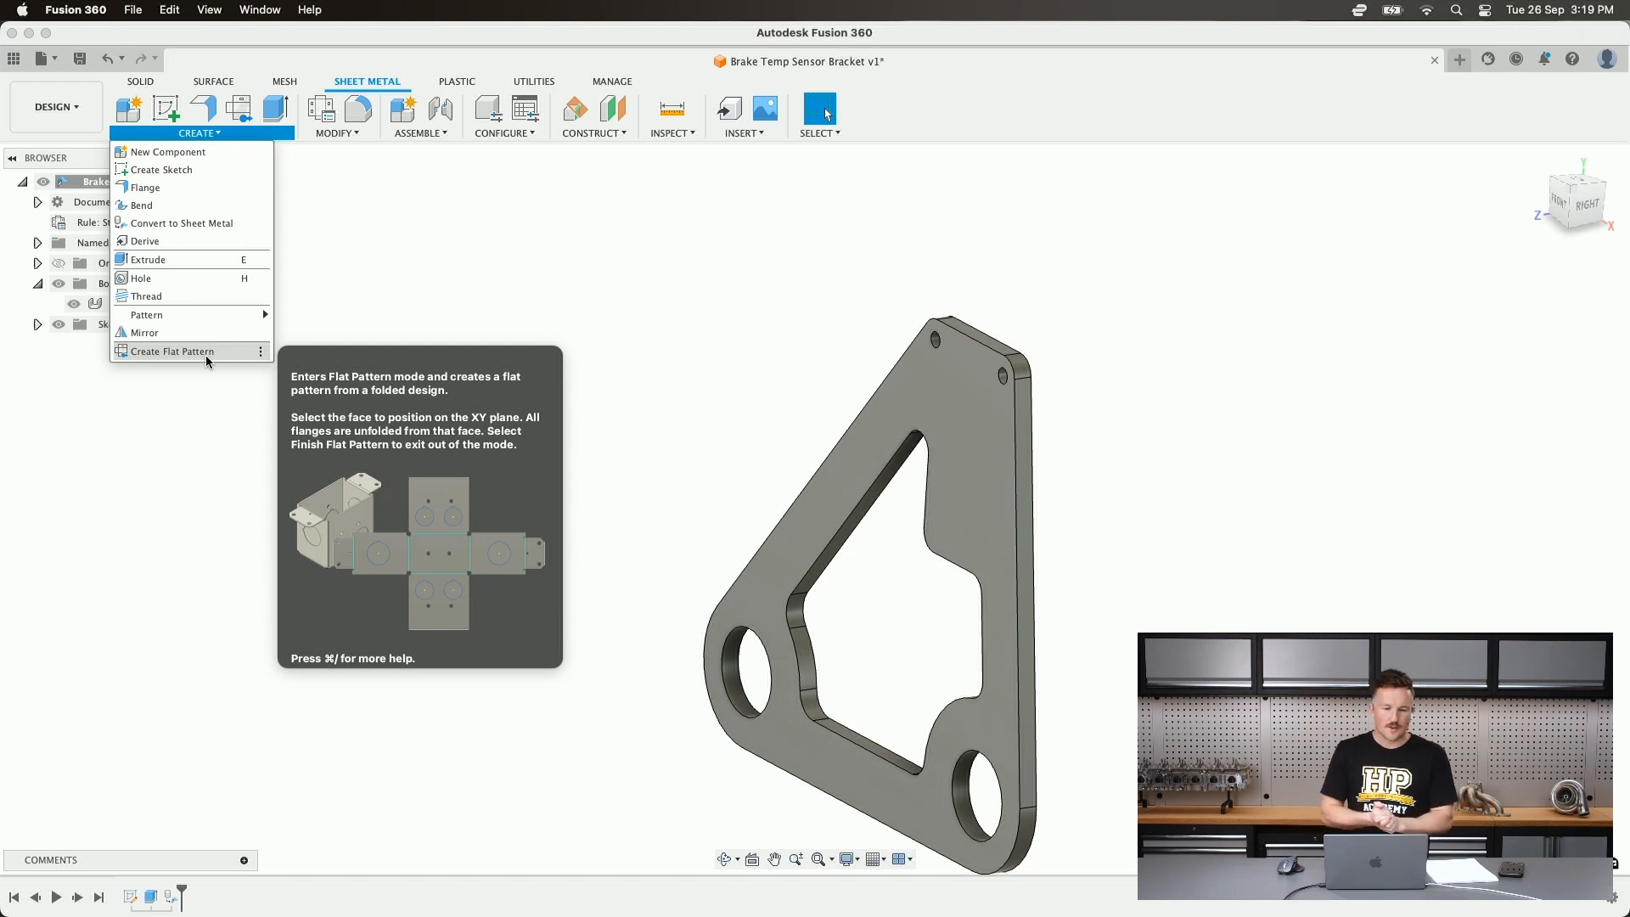
click(422, 259)
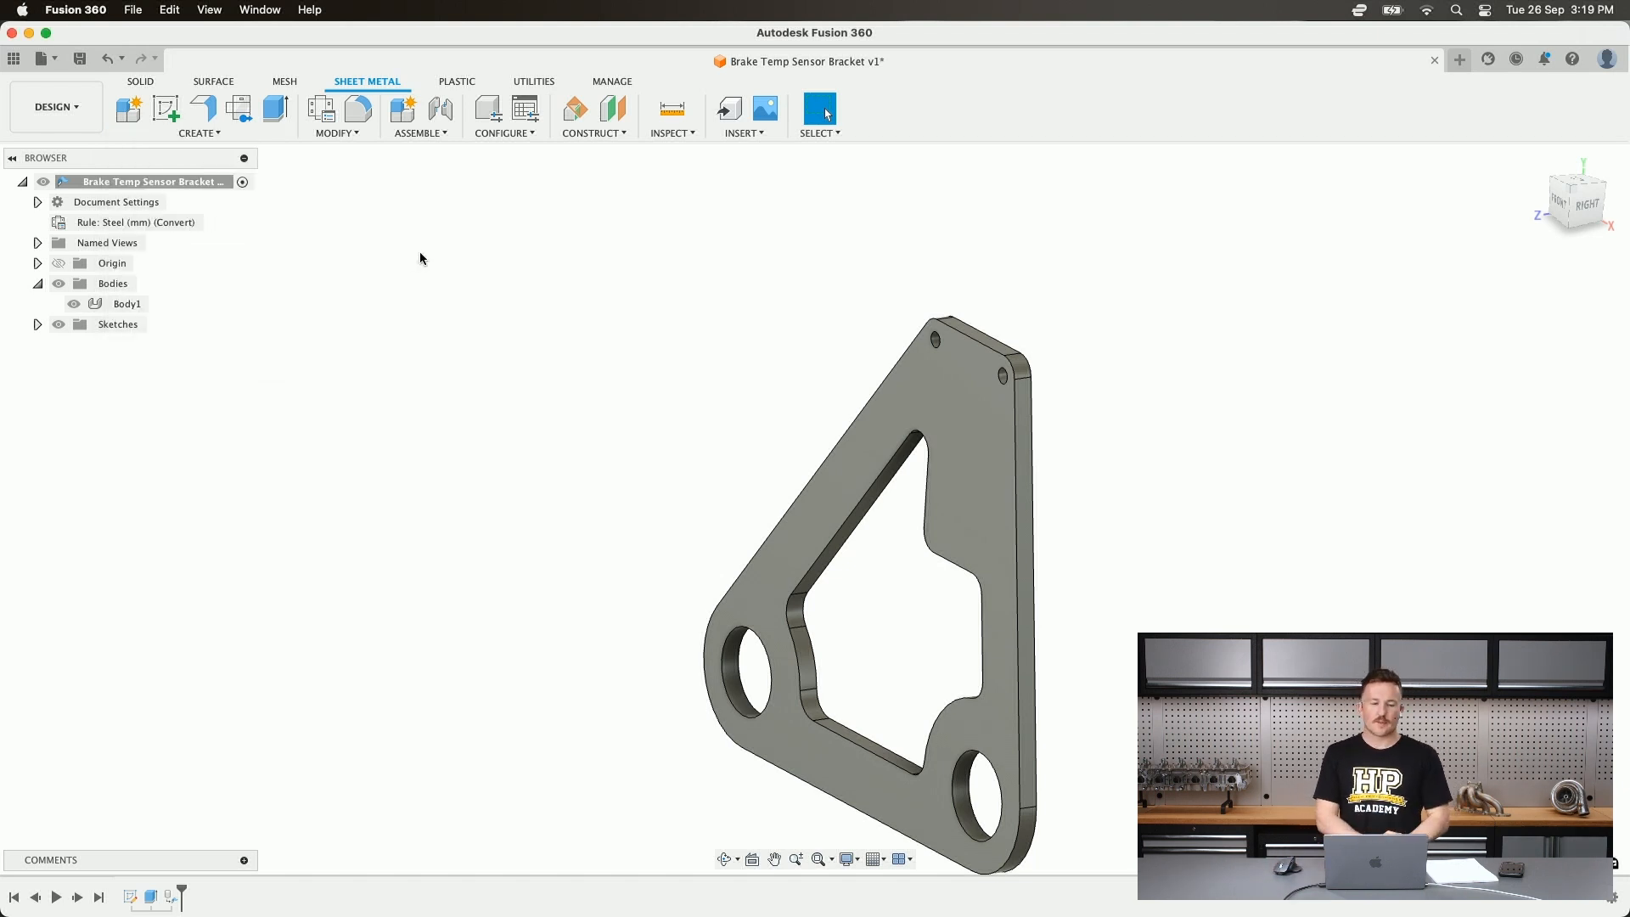
key(super+z)
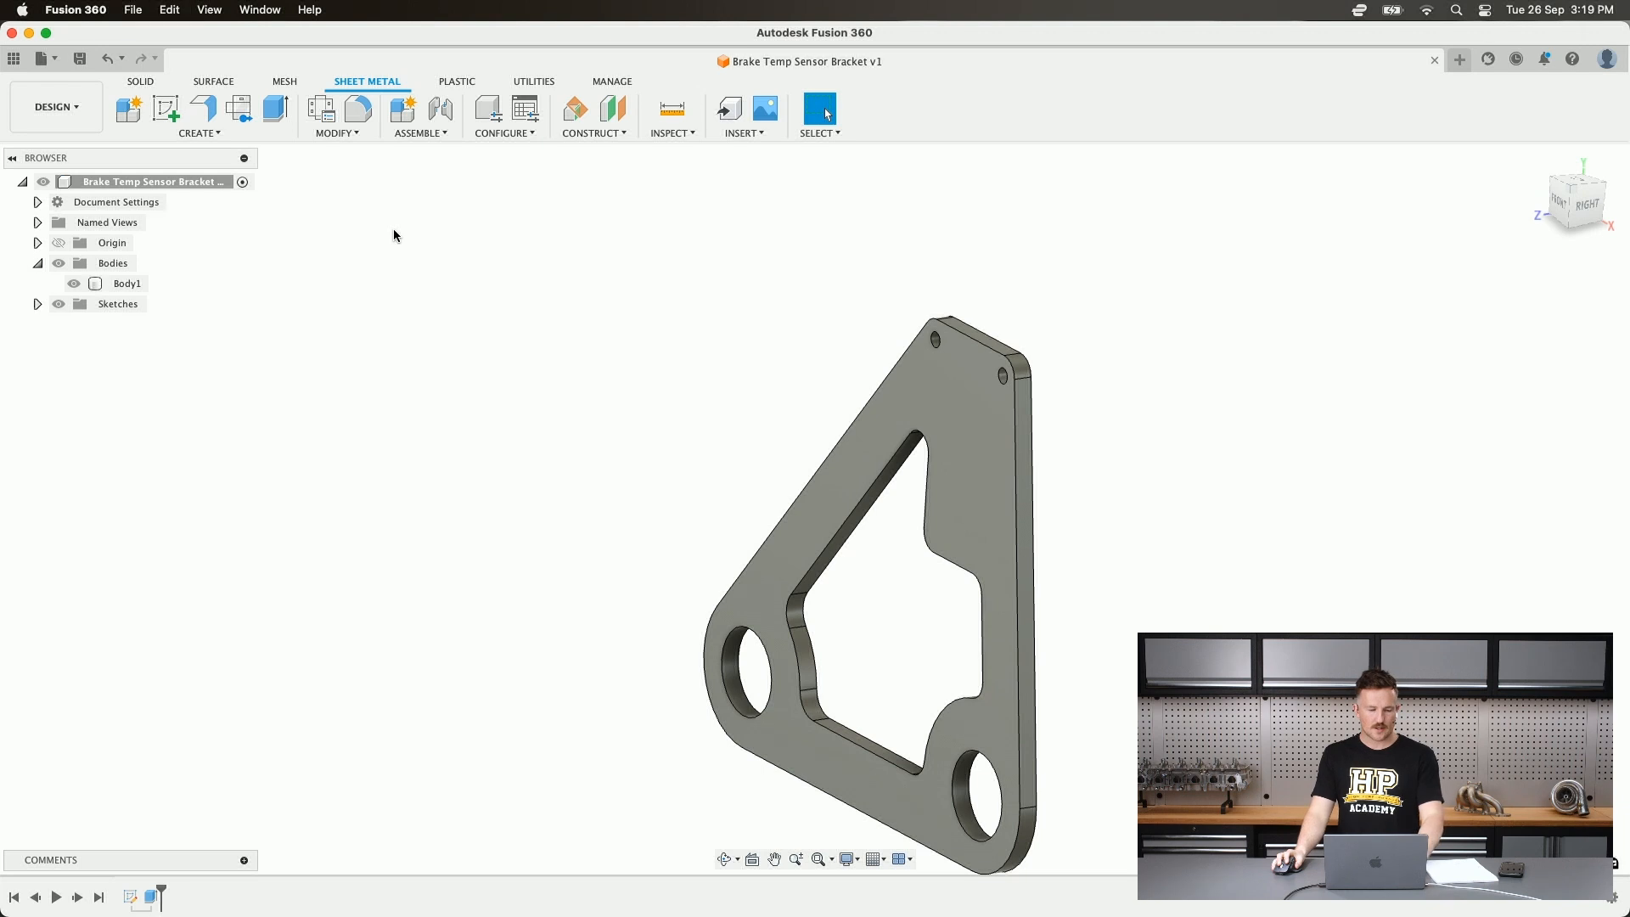
click(37, 263)
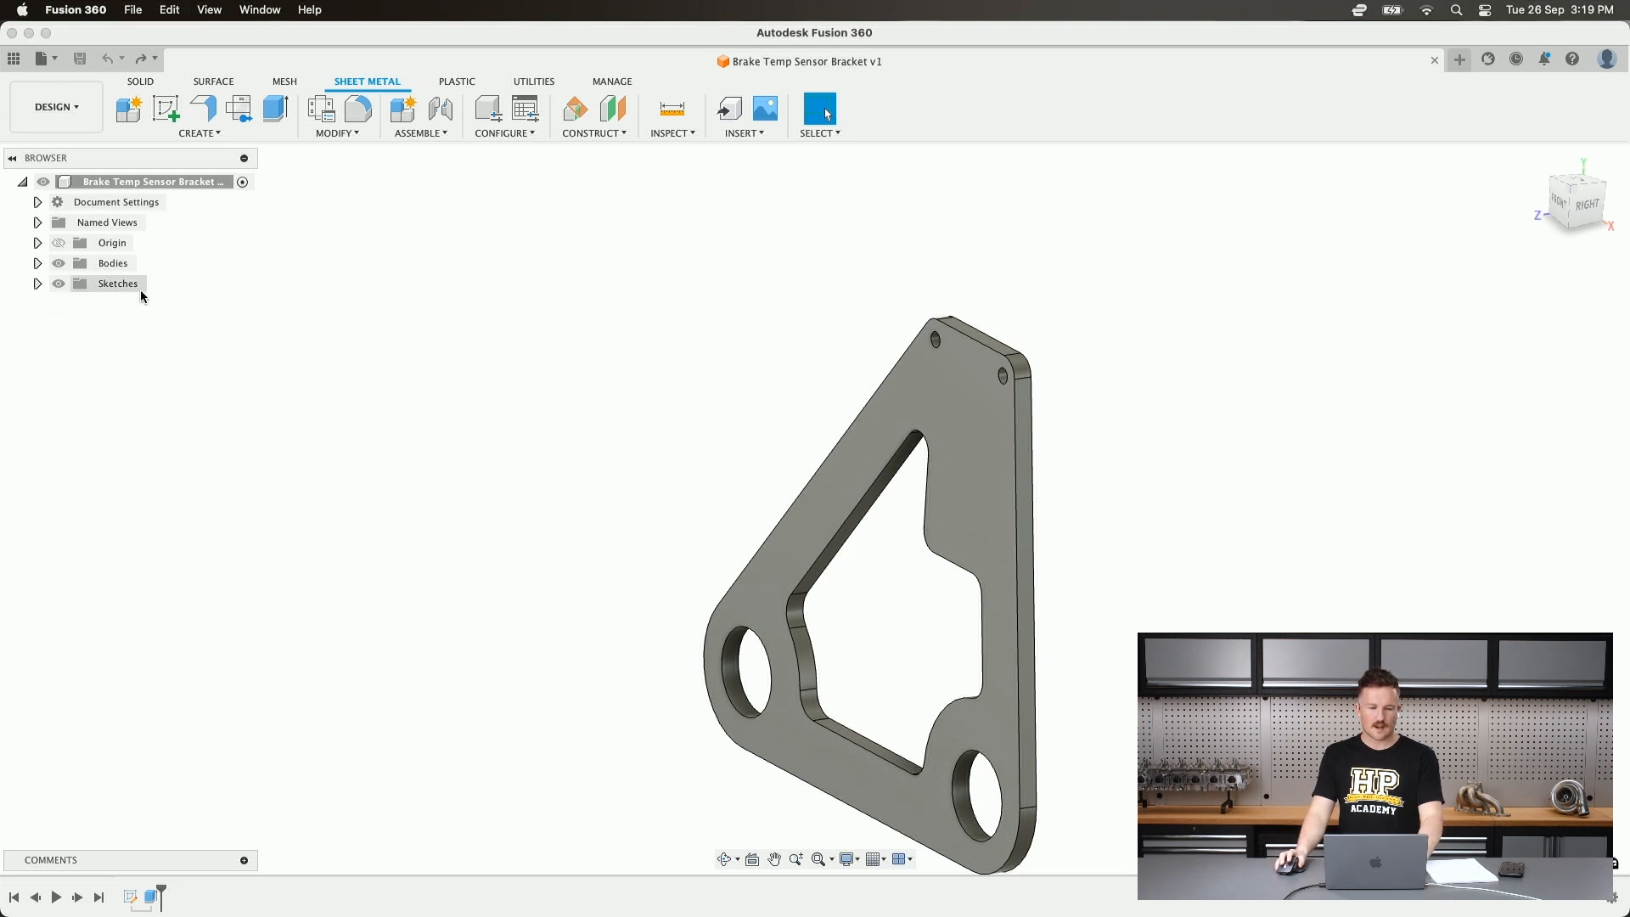
- Examine the bracket's flat face, thickness and end with the two small holes from several angles
key(F6)
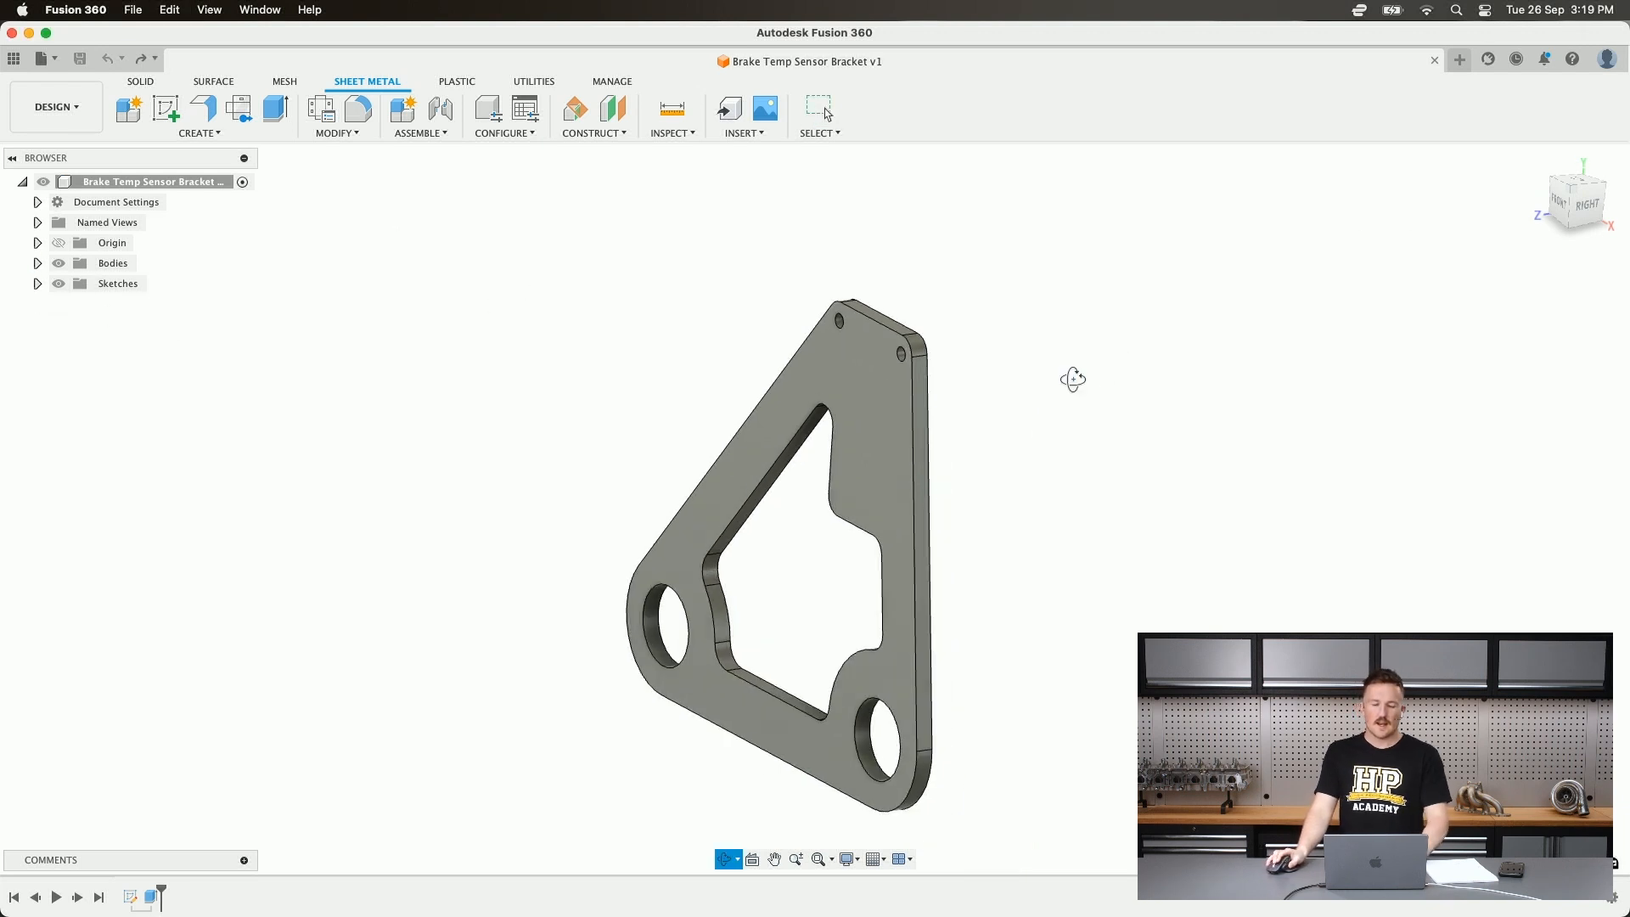
shift+middle_drag(1073, 378, 1034, 365)
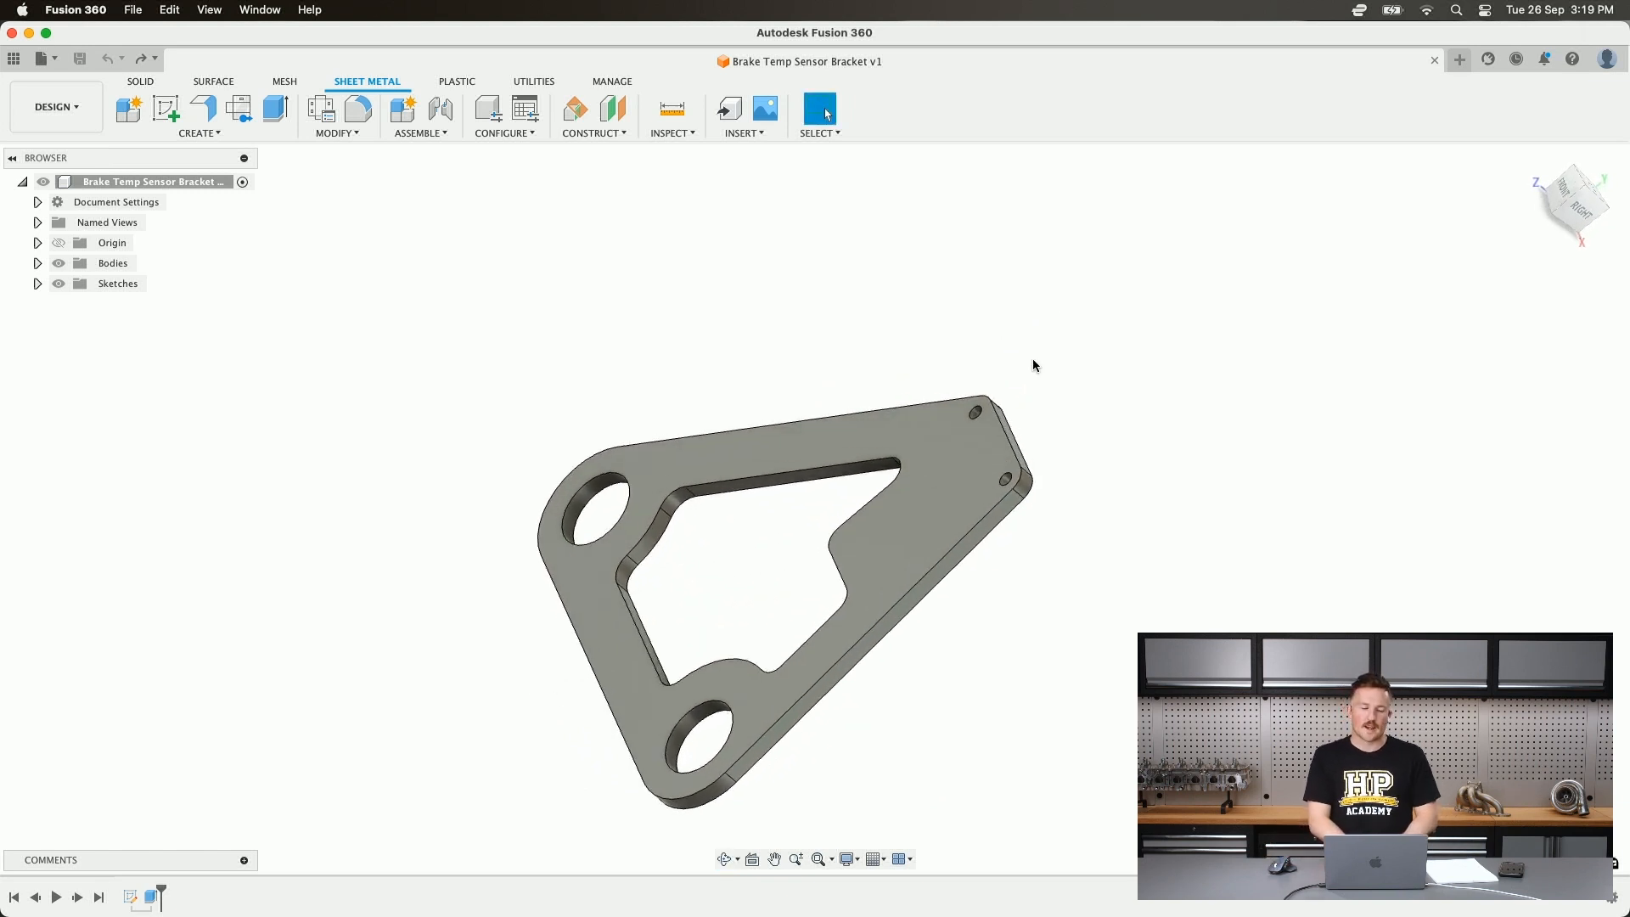
scroll(957, 339, down, 2)
shift+middle_drag(957, 339, 739, 608)
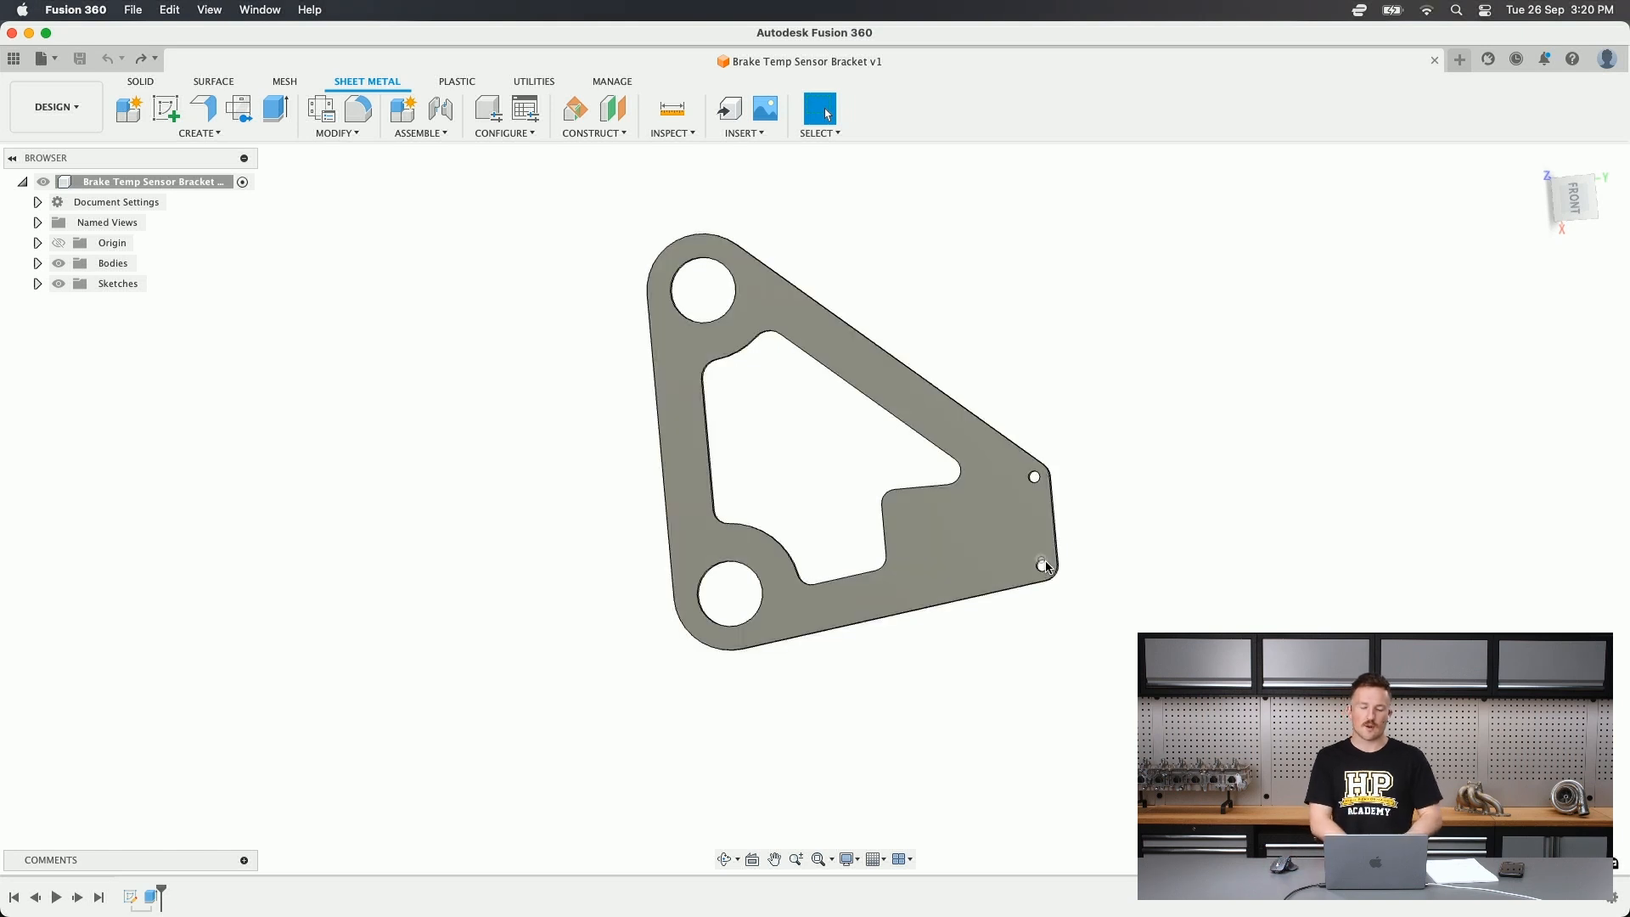
shift+middle_drag(1052, 429, 998, 412)
scroll(997, 413, up, 2)
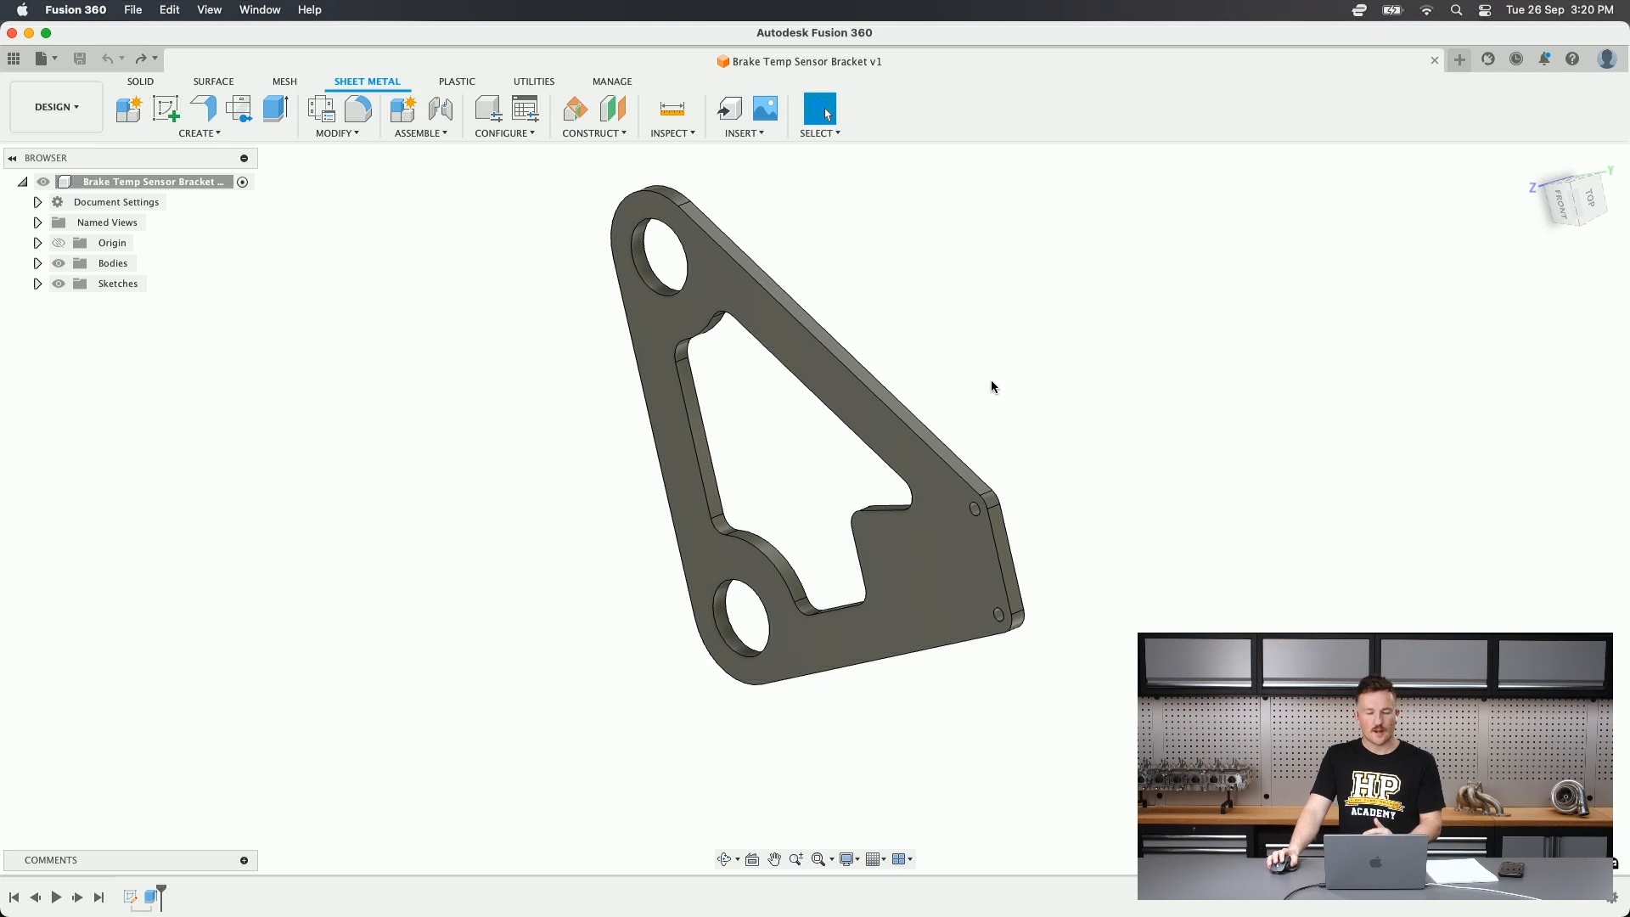
shift+middle_drag(991, 380, 864, 438)
shift+middle_drag(756, 431, 839, 457)
scroll(839, 457, up, 3)
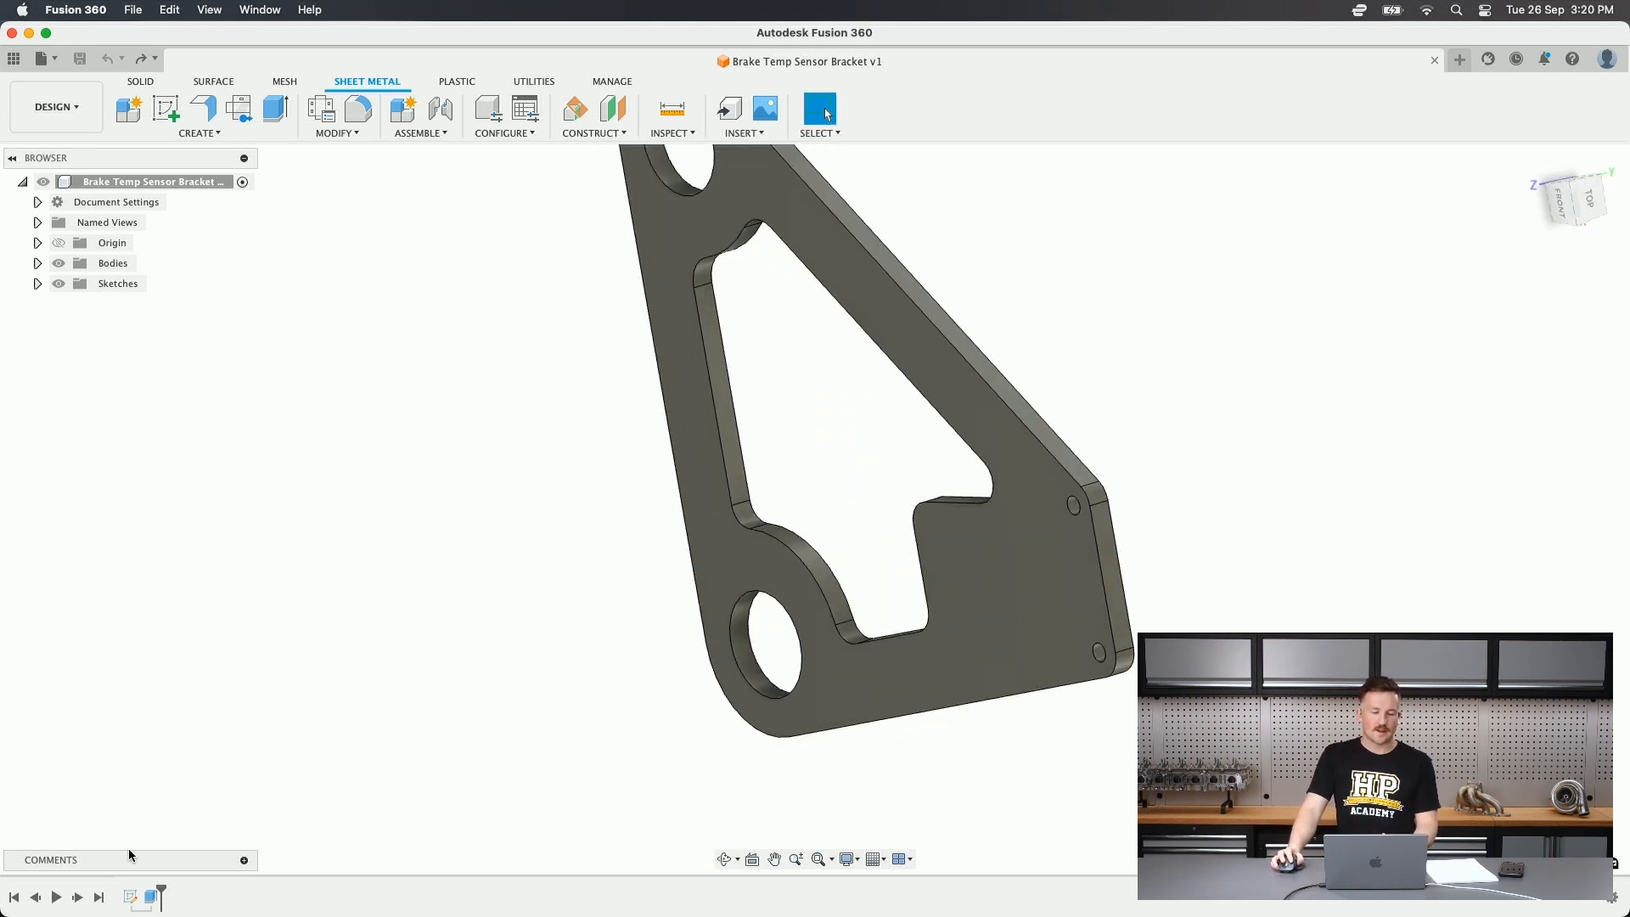
- Open the bracket's base sketch, examine its profile, dimensions and constraints, and finish the sketch without editing it
right_click(133, 899)
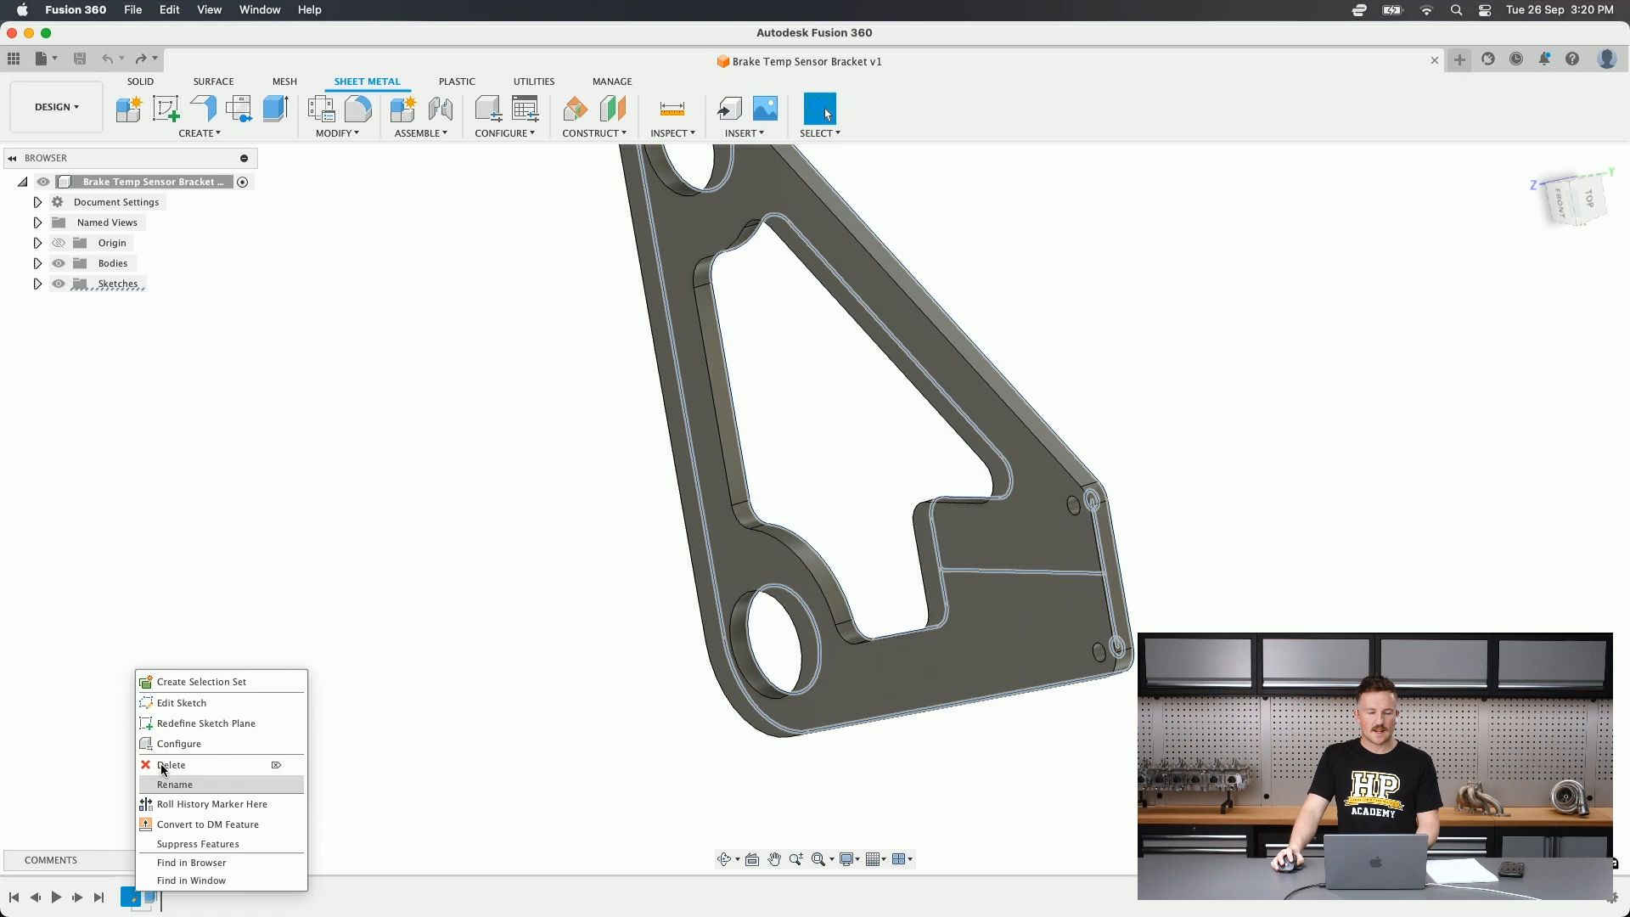
click(173, 711)
scroll(416, 458, down, 2)
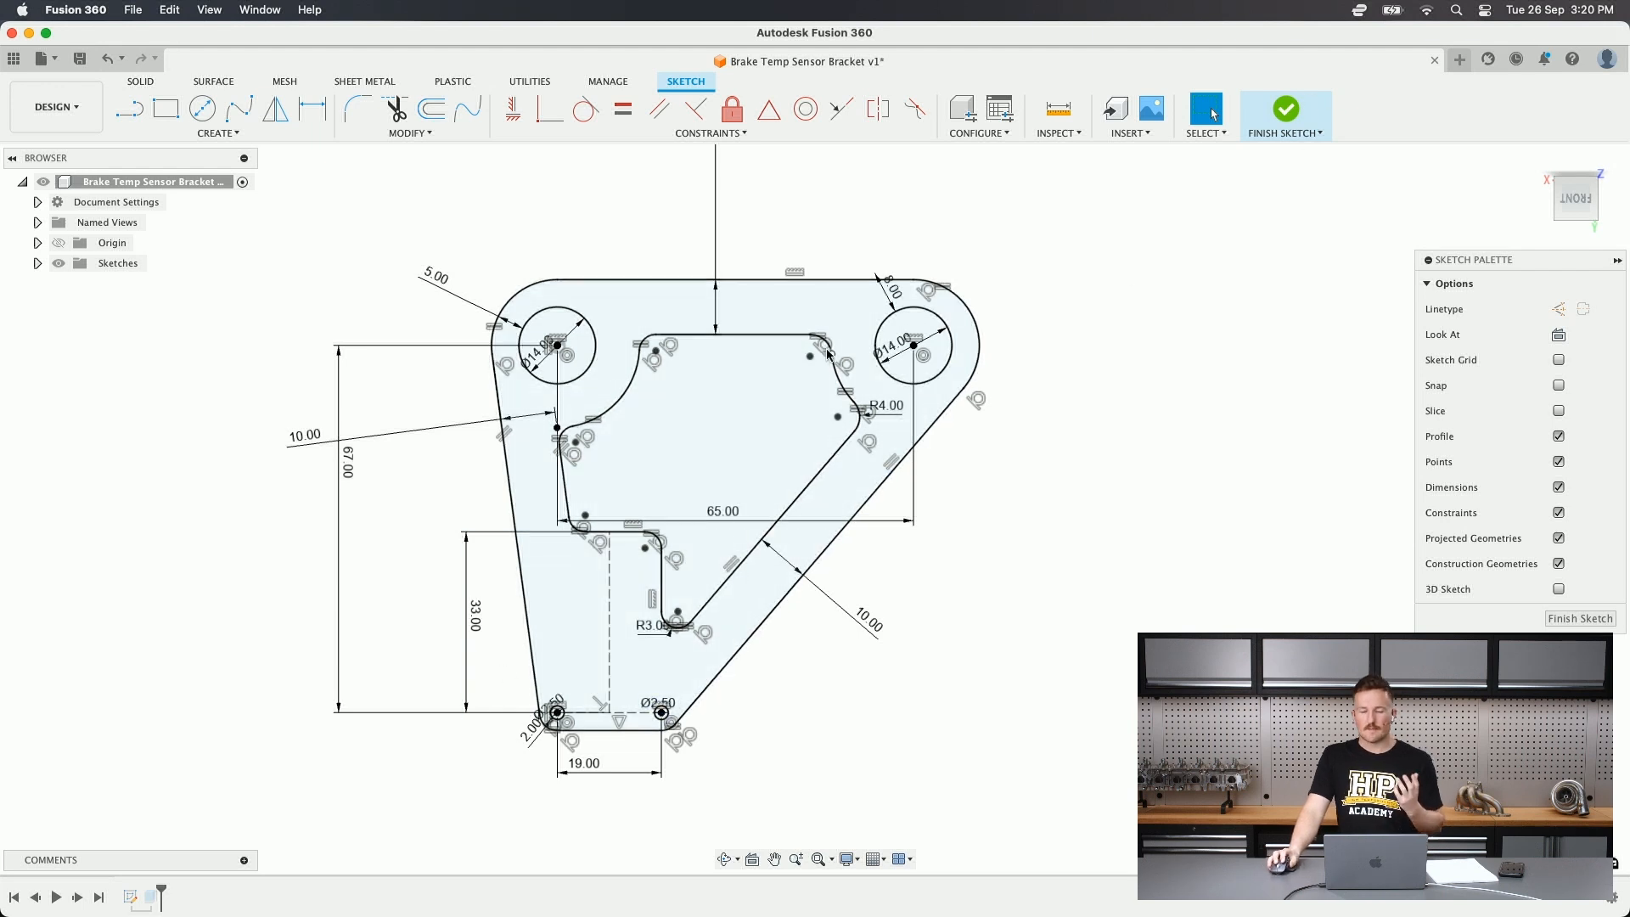
scroll(713, 526, up, 1)
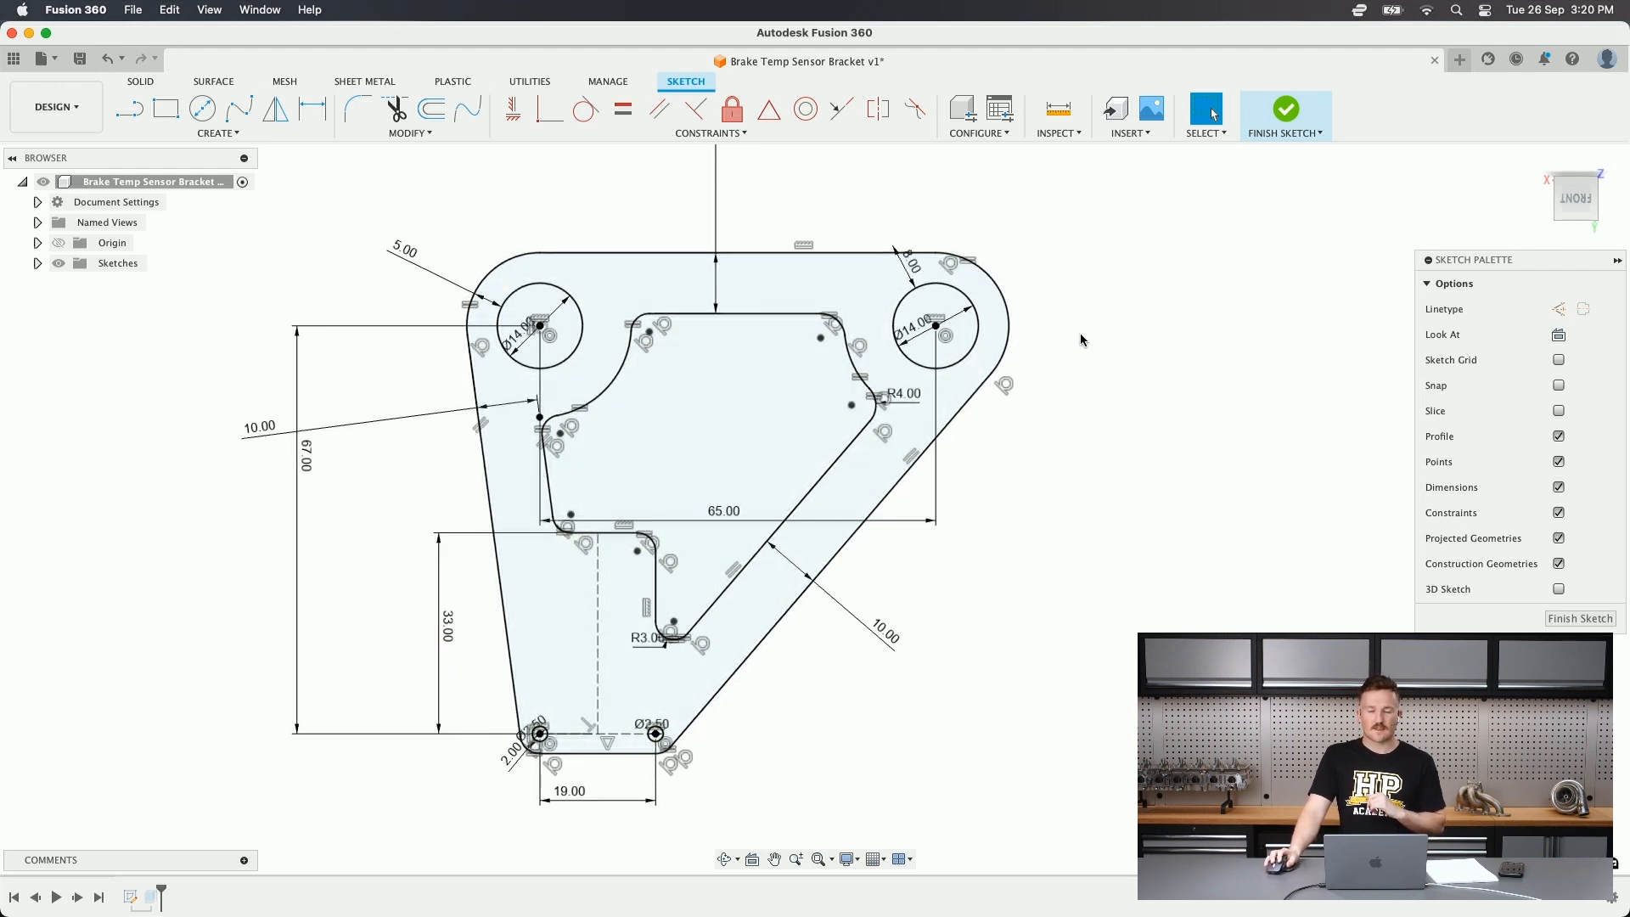
scroll(1163, 335, down, 2)
click(1286, 109)
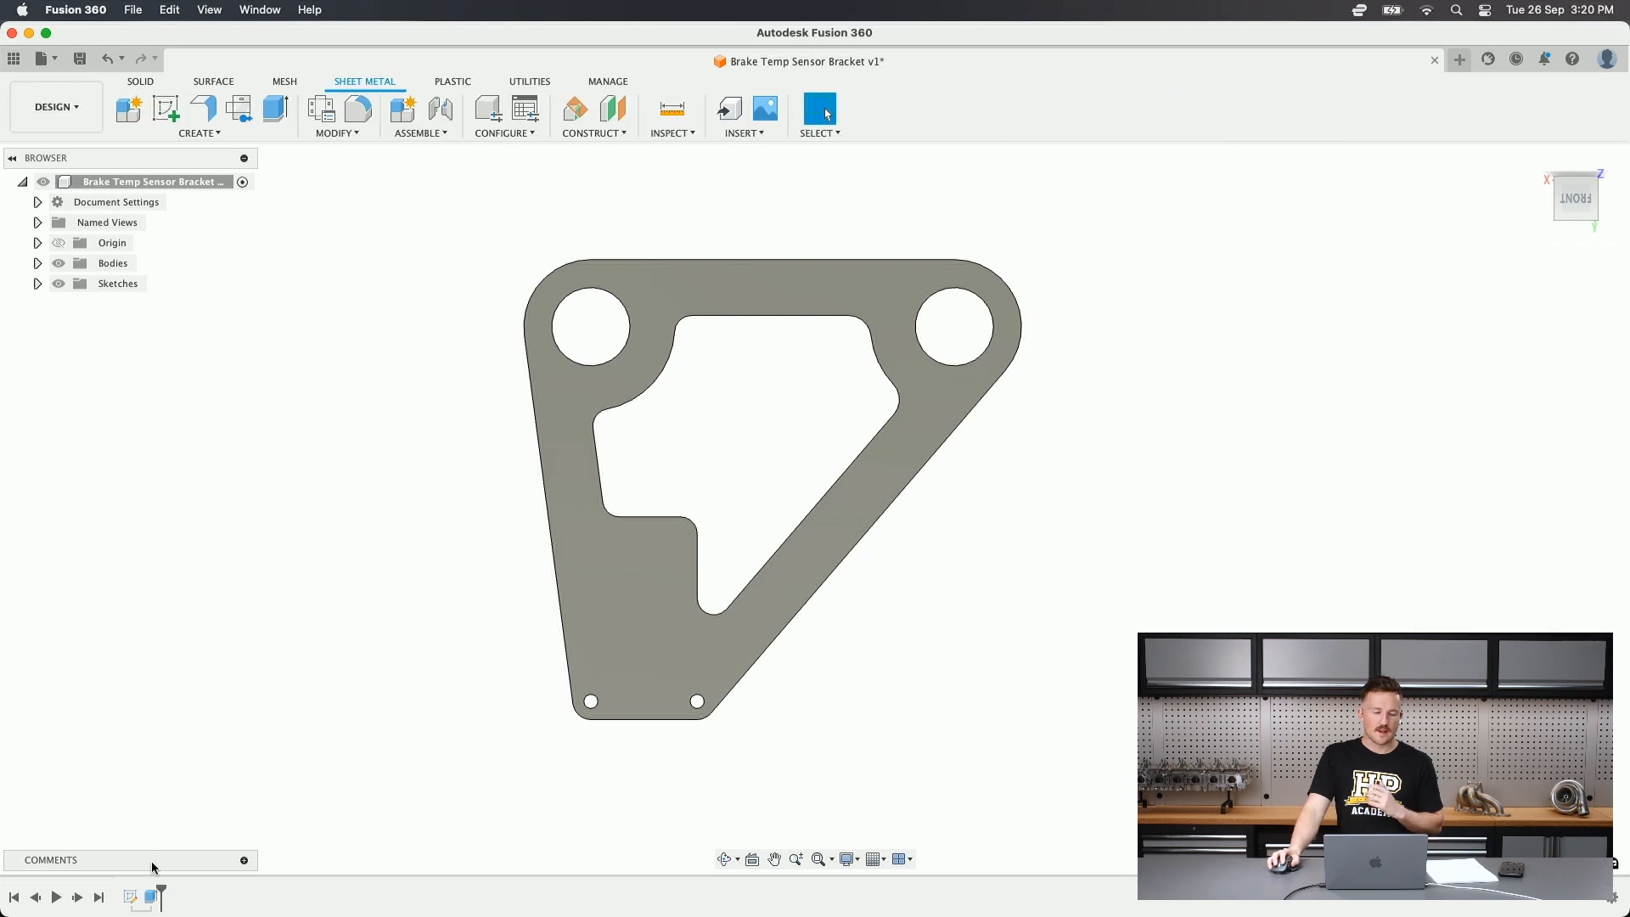
- Select the bracket's extrusion in the design history and examine the flat solid body from several angles
click(158, 899)
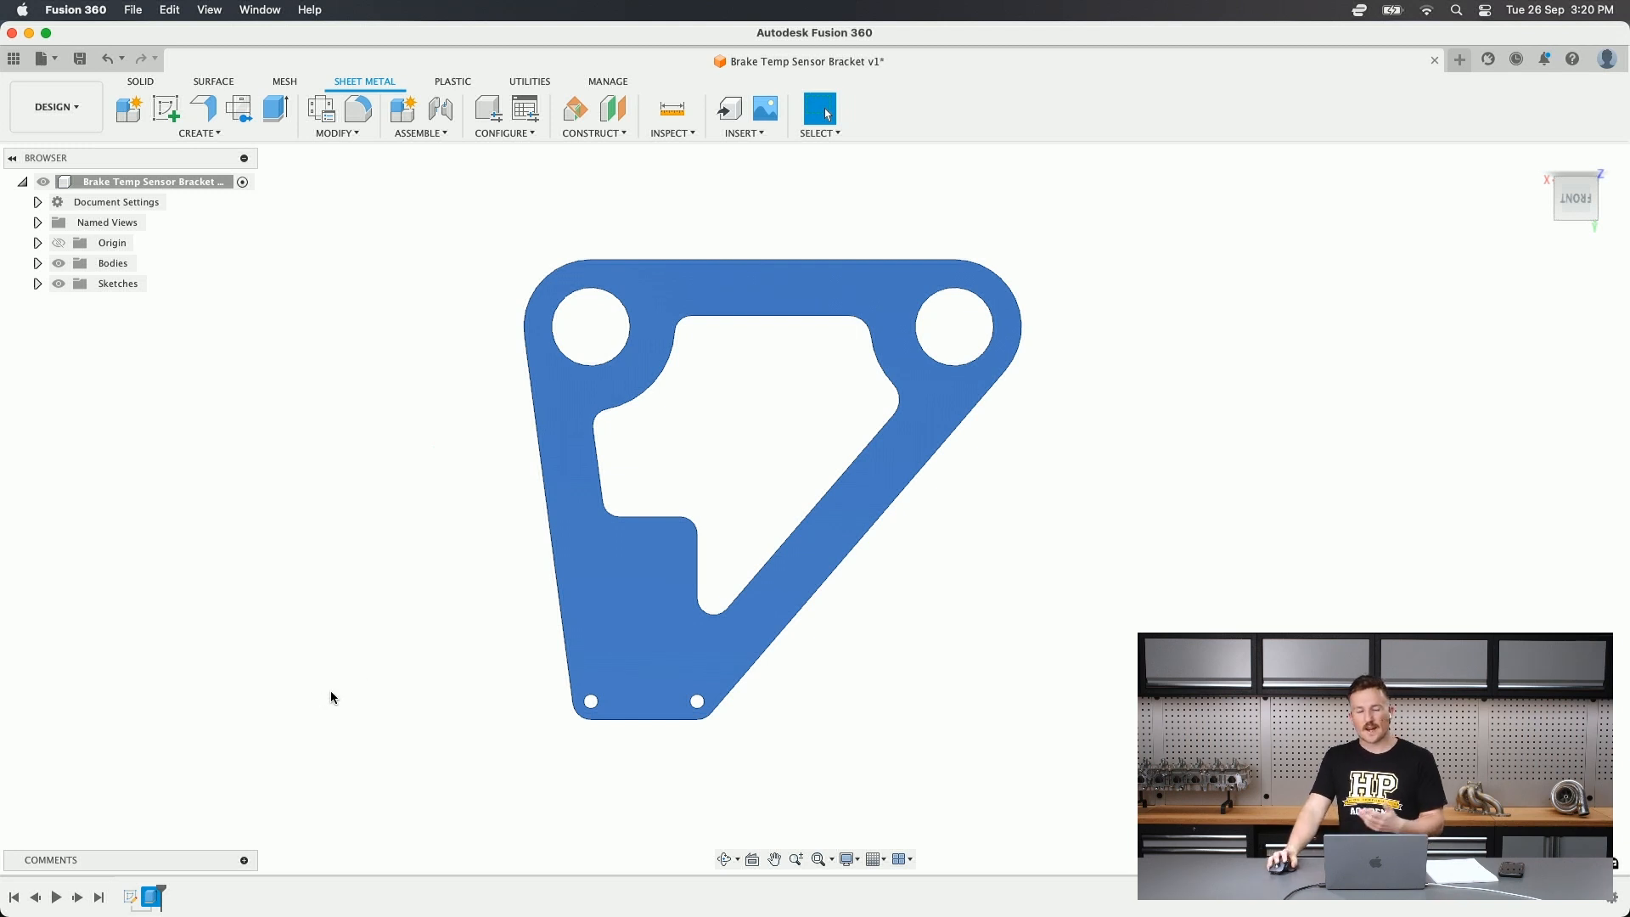
shift+middle_drag(829, 626, 1011, 478)
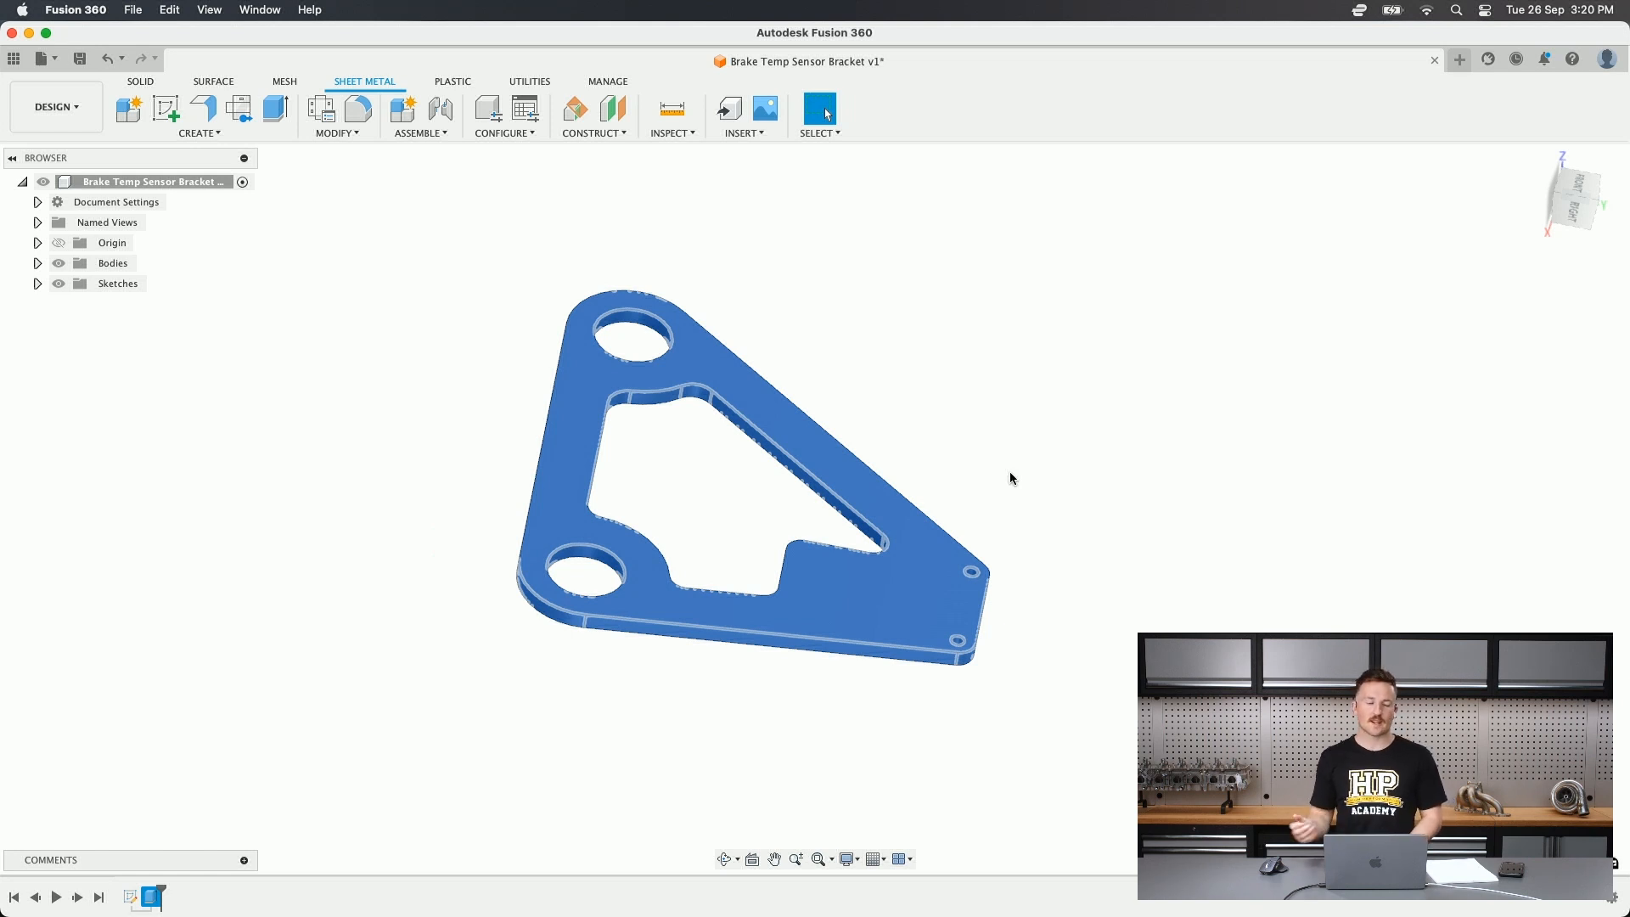
click(1008, 467)
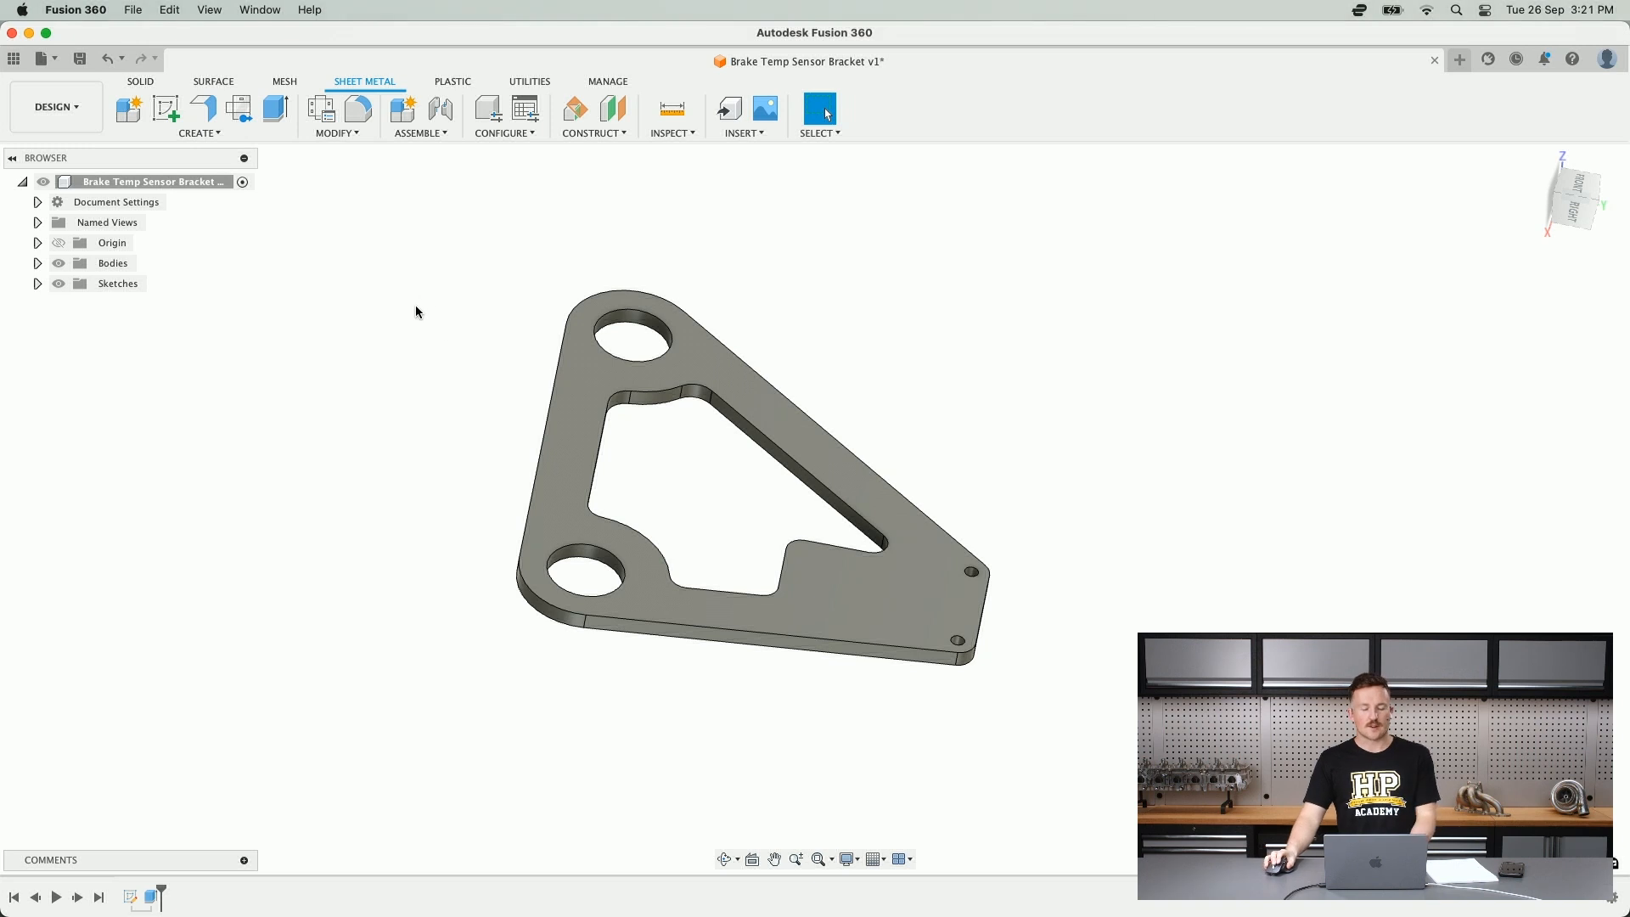
shift+middle_drag(414, 309, 394, 338)
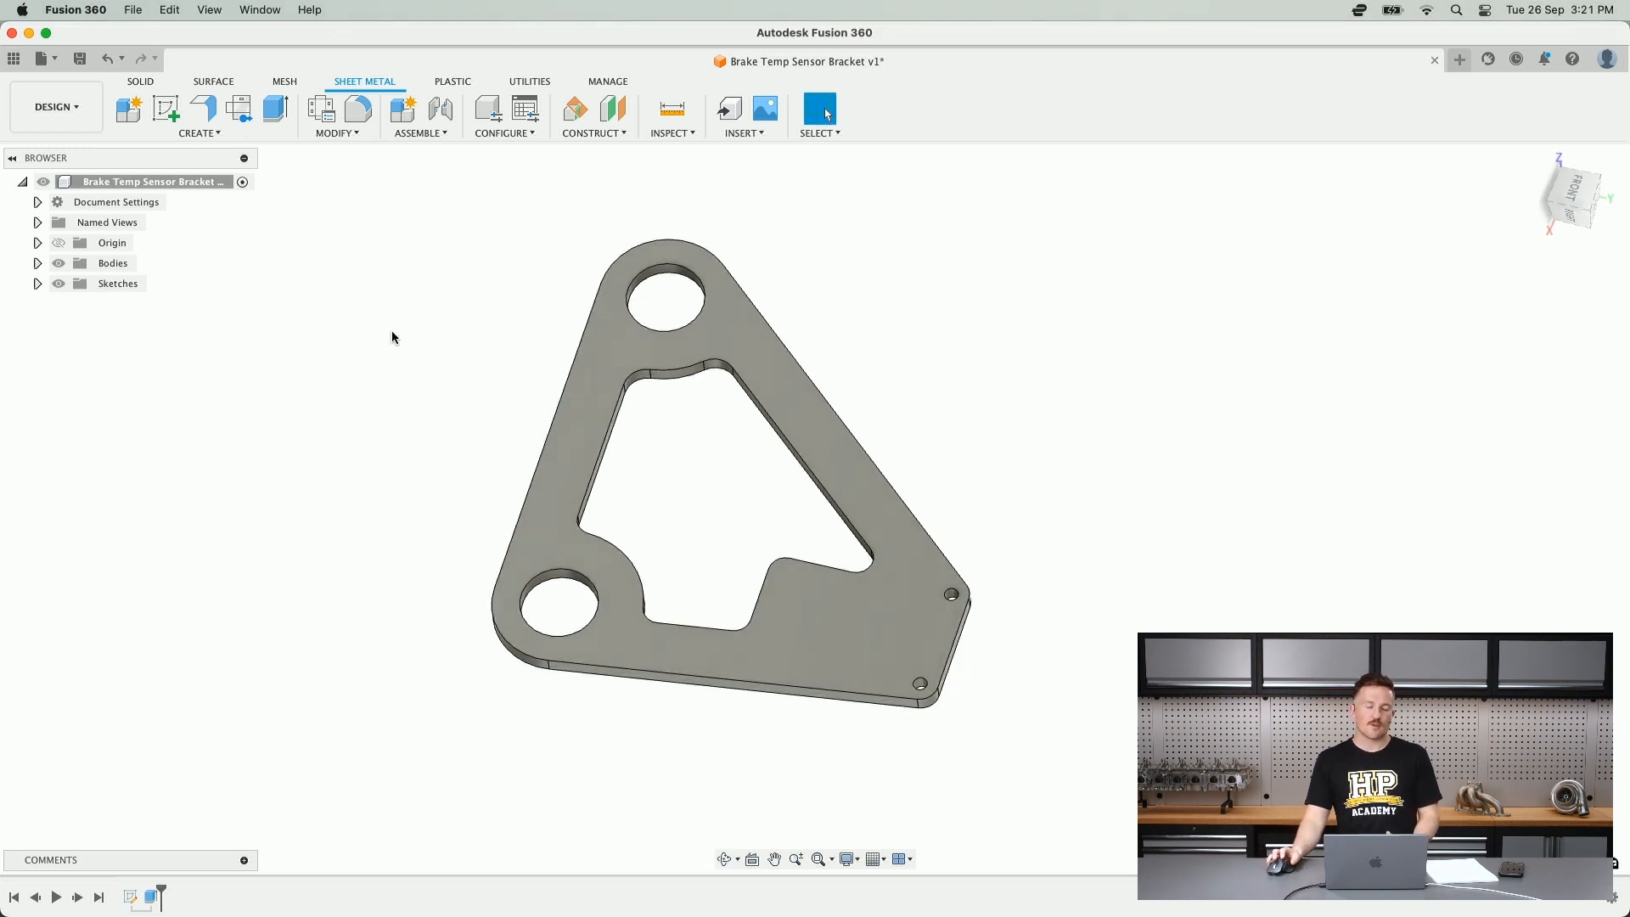
scroll(1001, 305, down, 3)
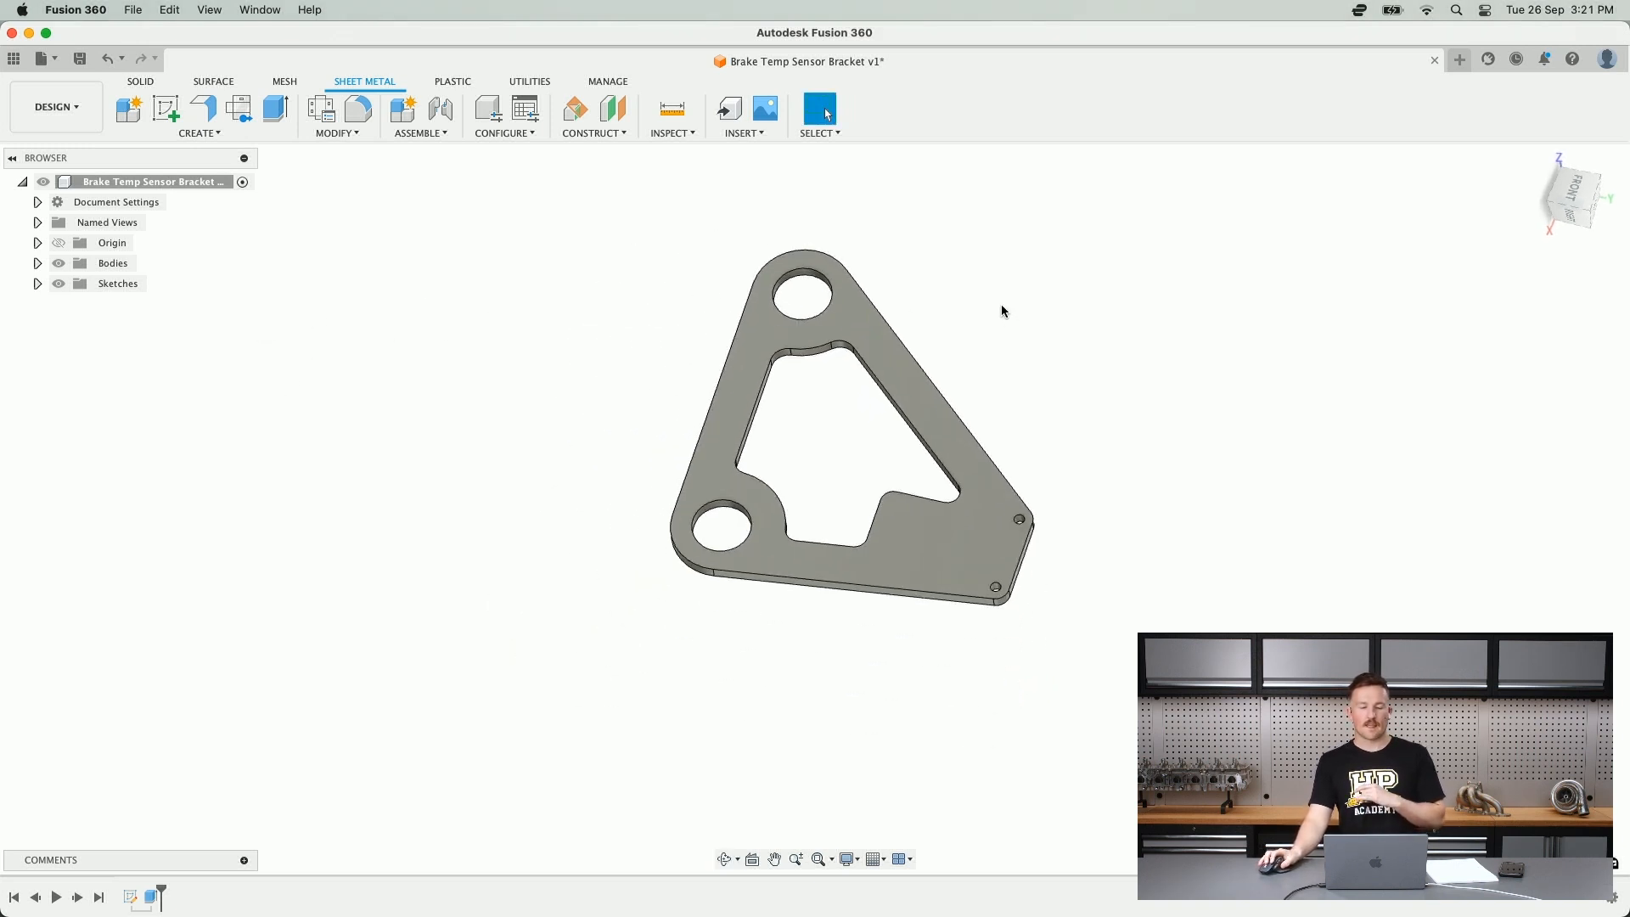
scroll(917, 356, up, 3)
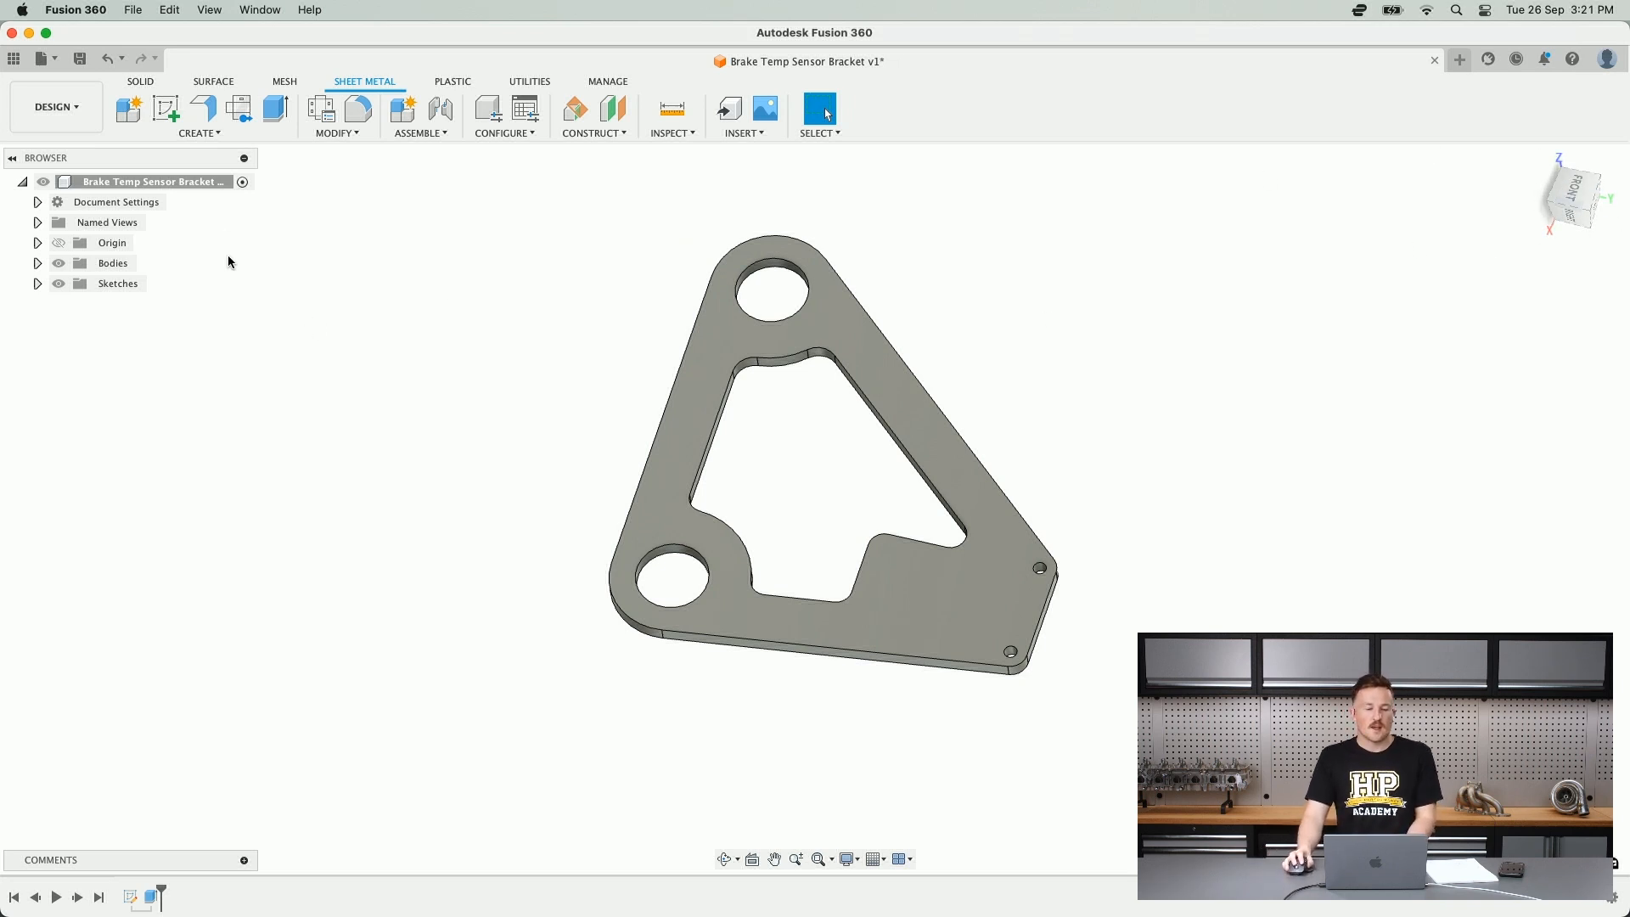
- Convert the solid bracket to sheet metal from its large flat face with the Steel (mm) rule, and check the converted body in the browser
click(215, 134)
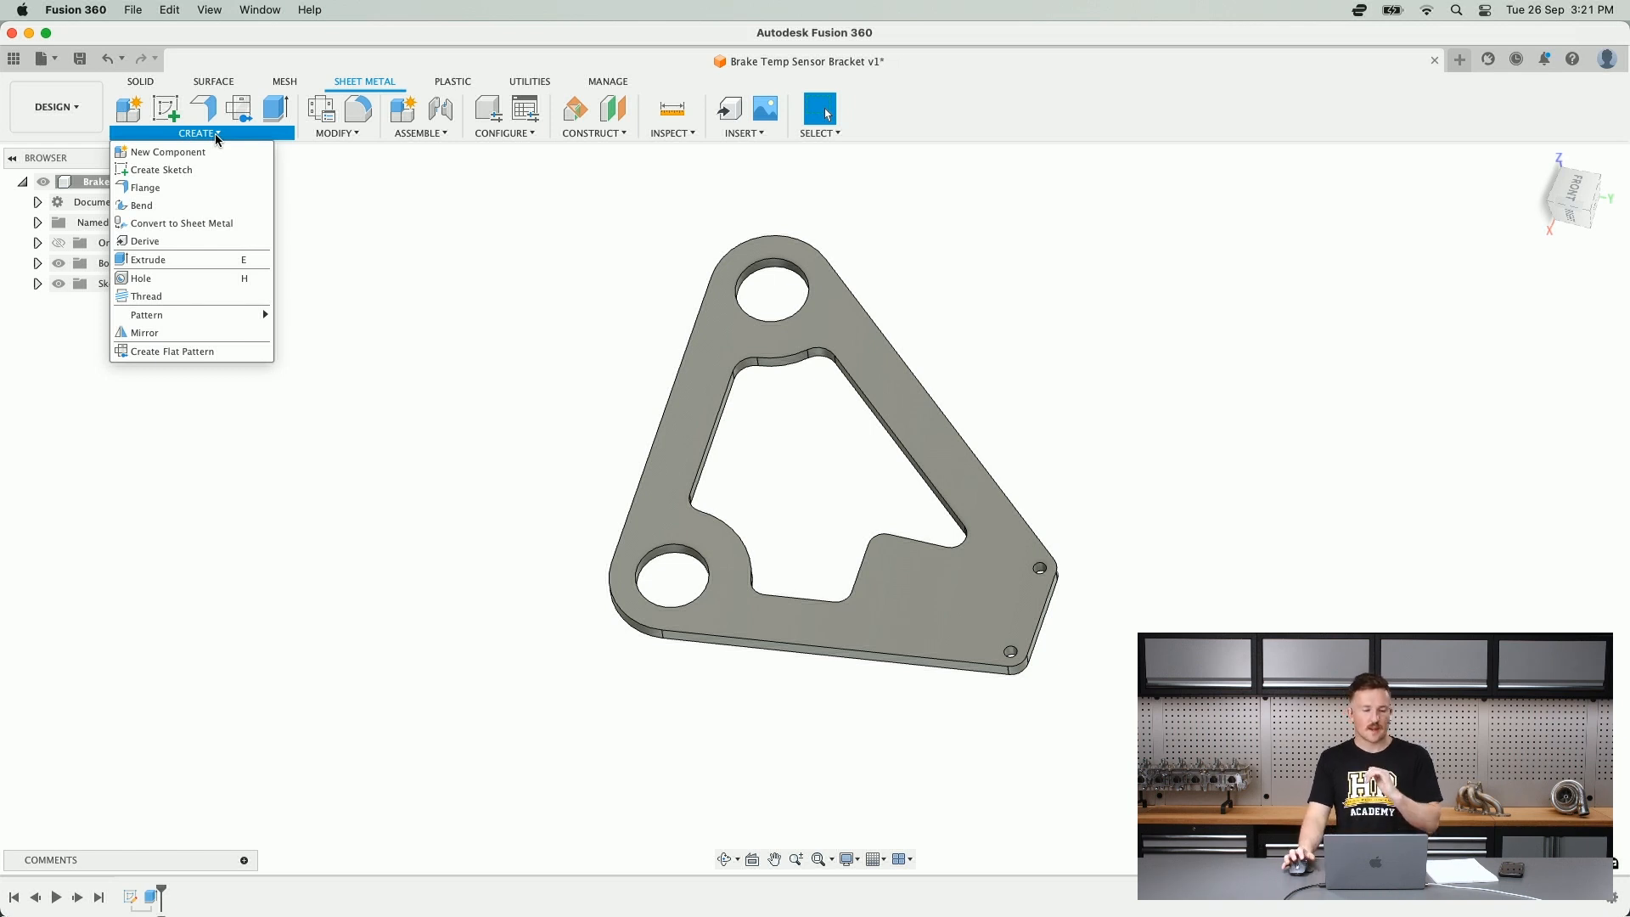
click(196, 223)
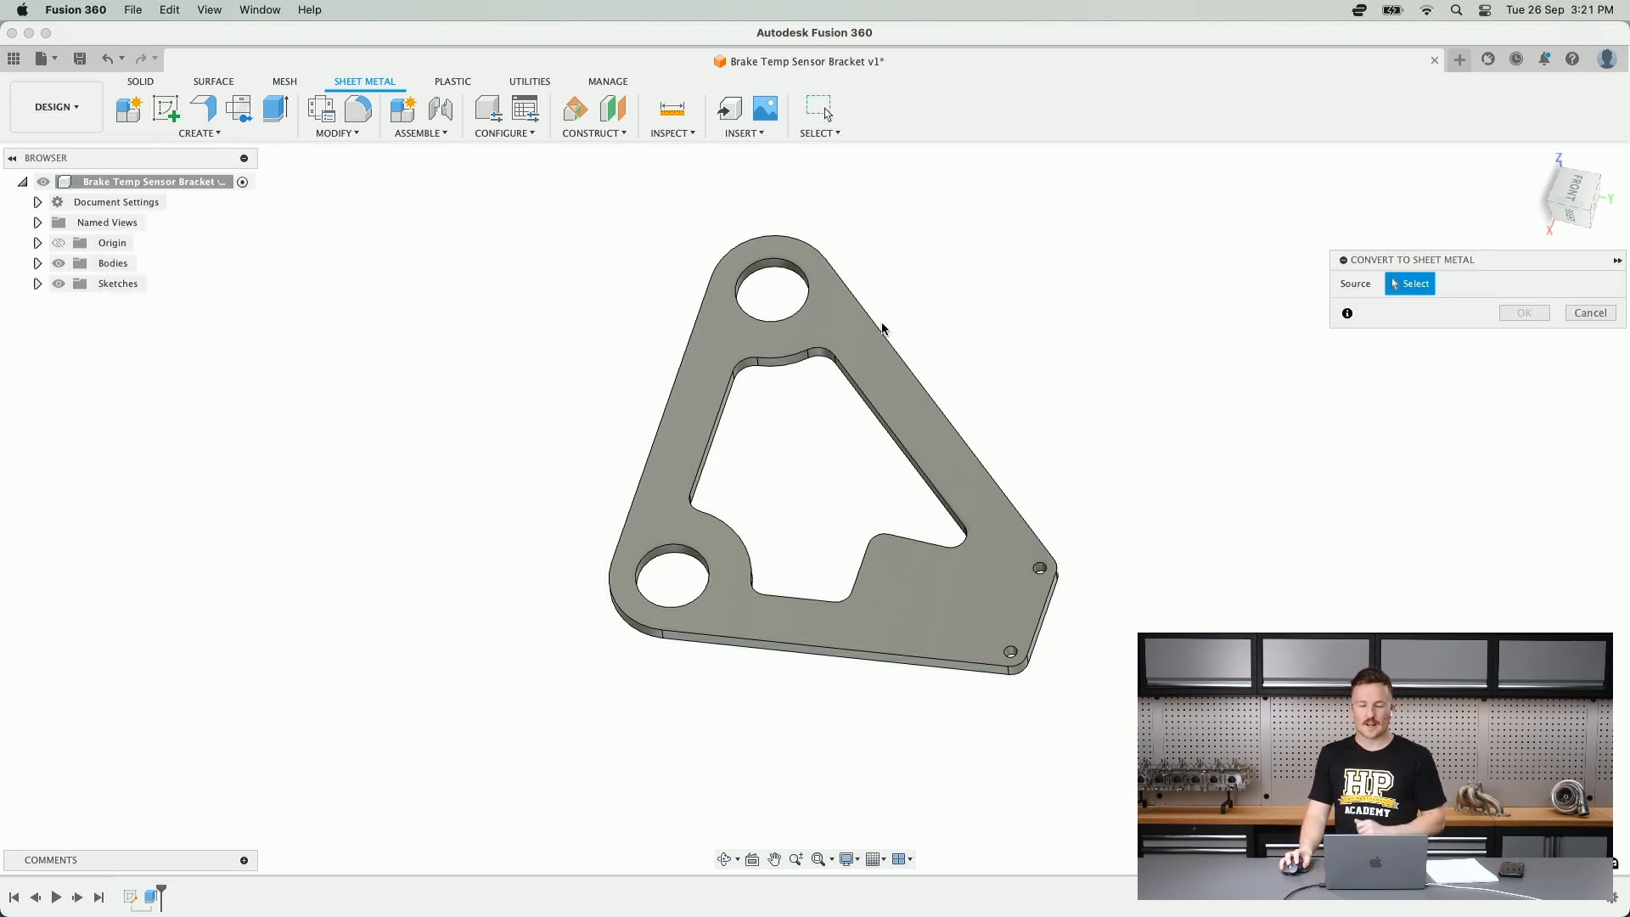
click(833, 338)
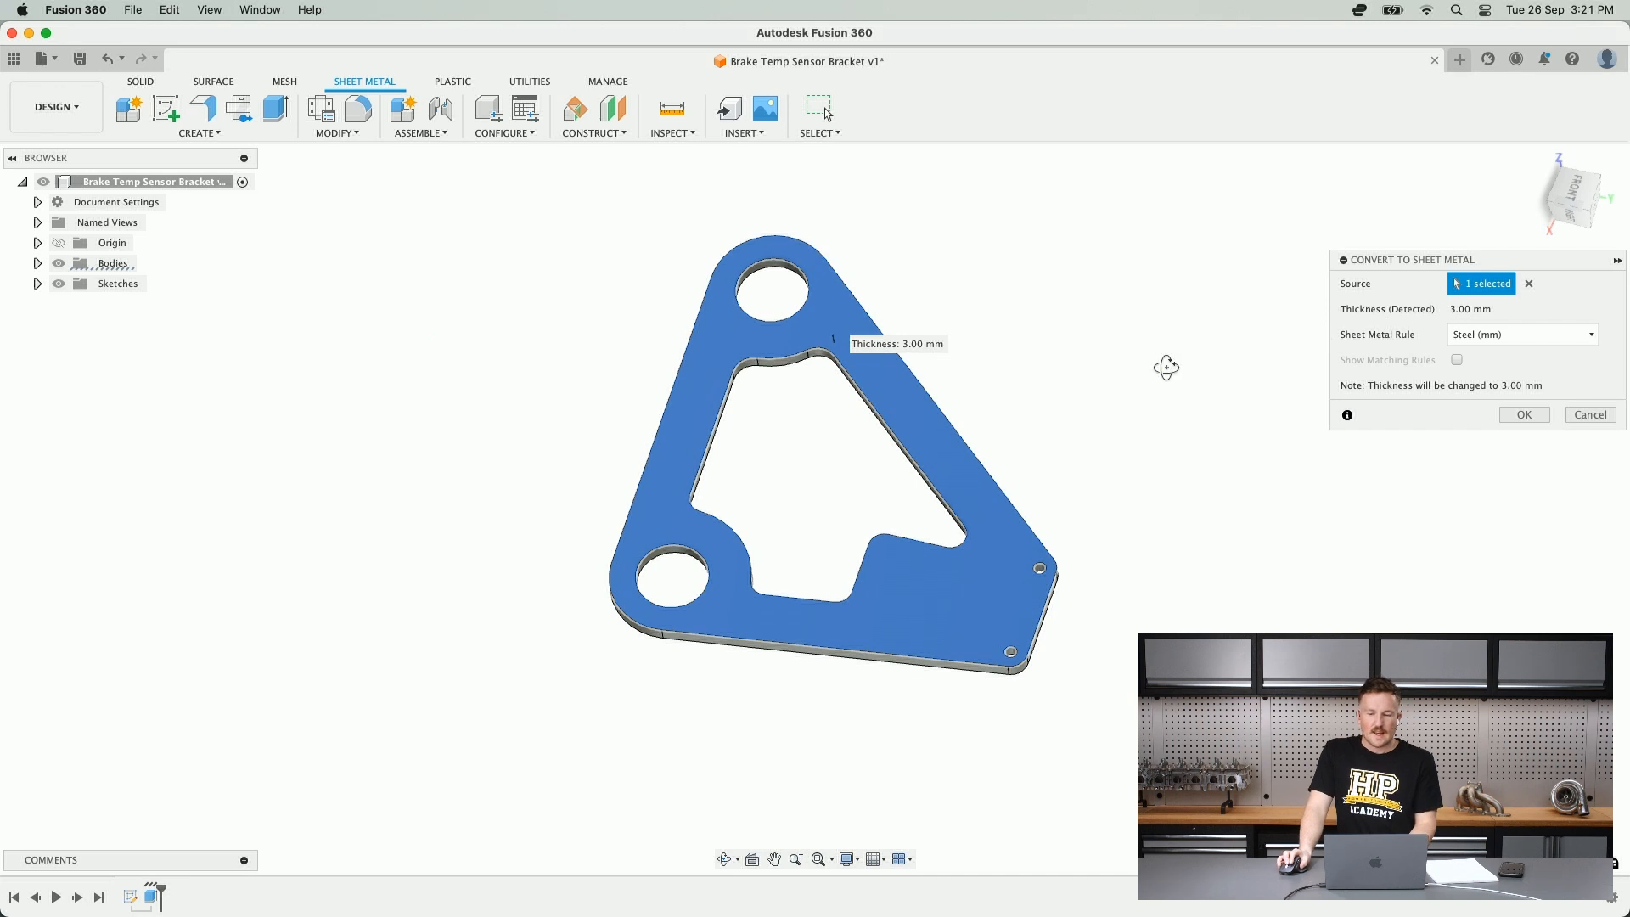
shift+middle_drag(1165, 364, 1106, 335)
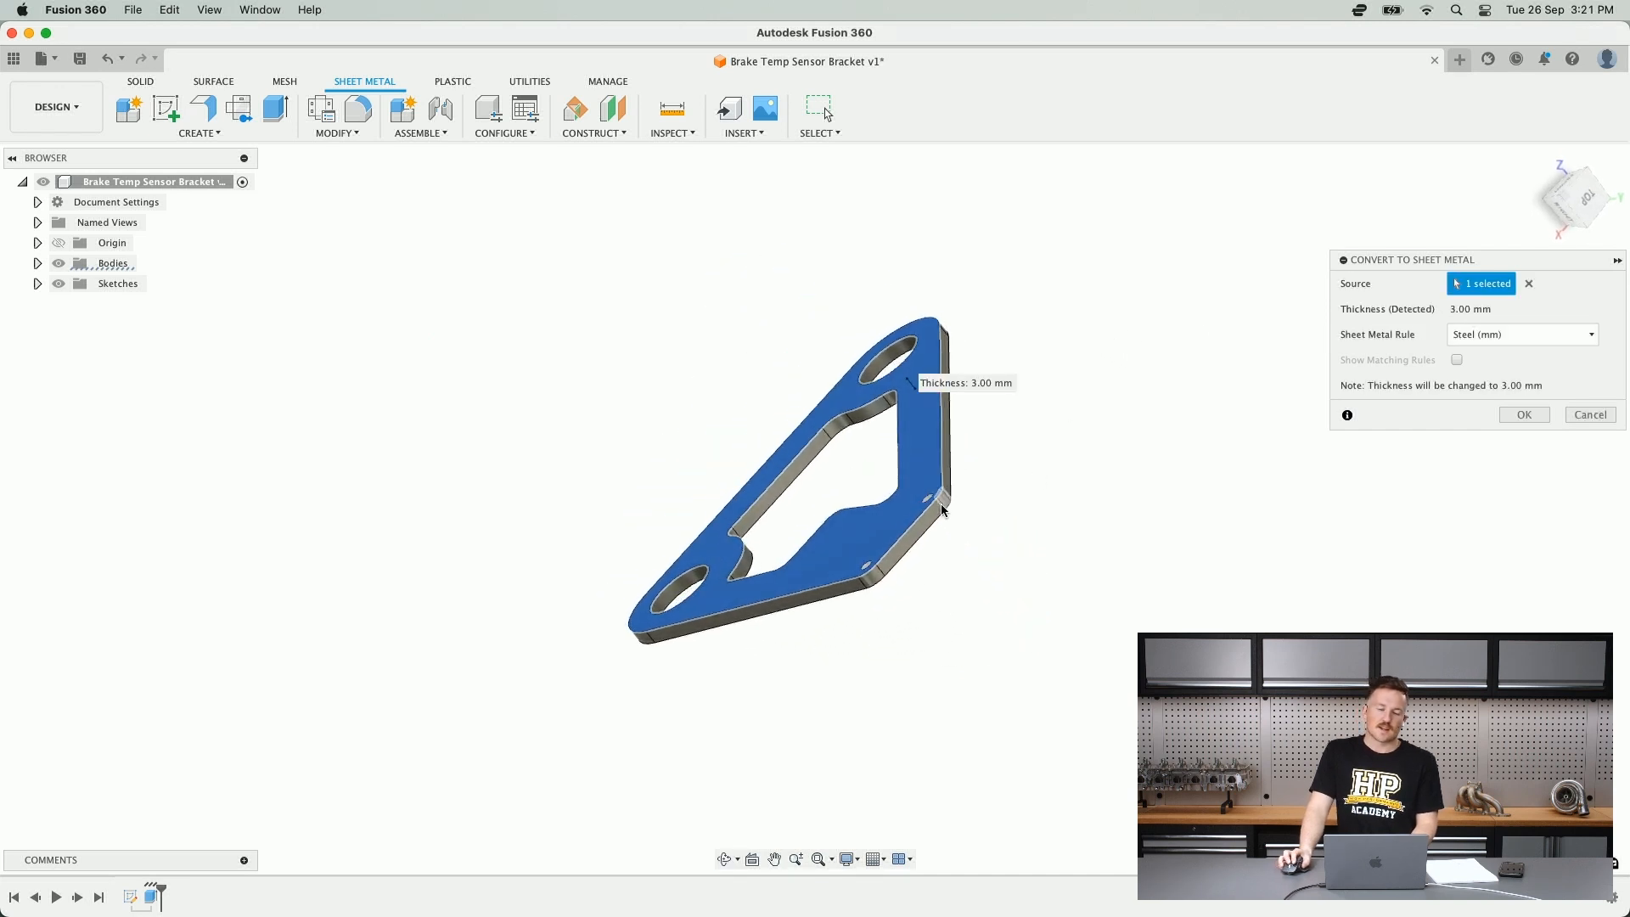
scroll(941, 510, up, 3)
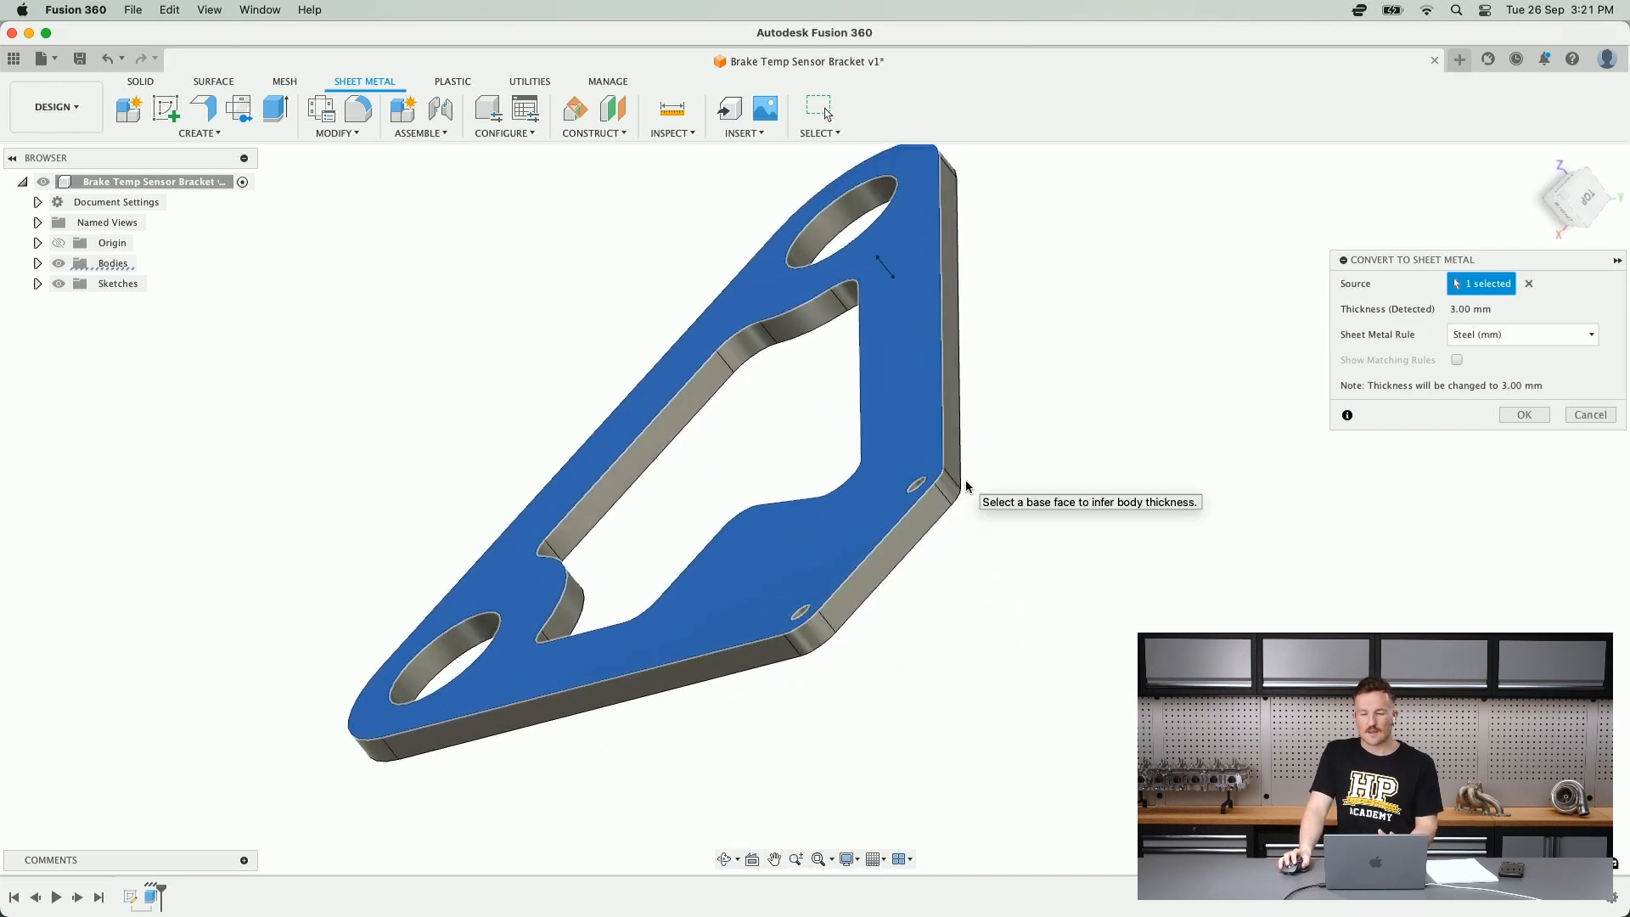
shift+middle_drag(903, 466, 1475, 326)
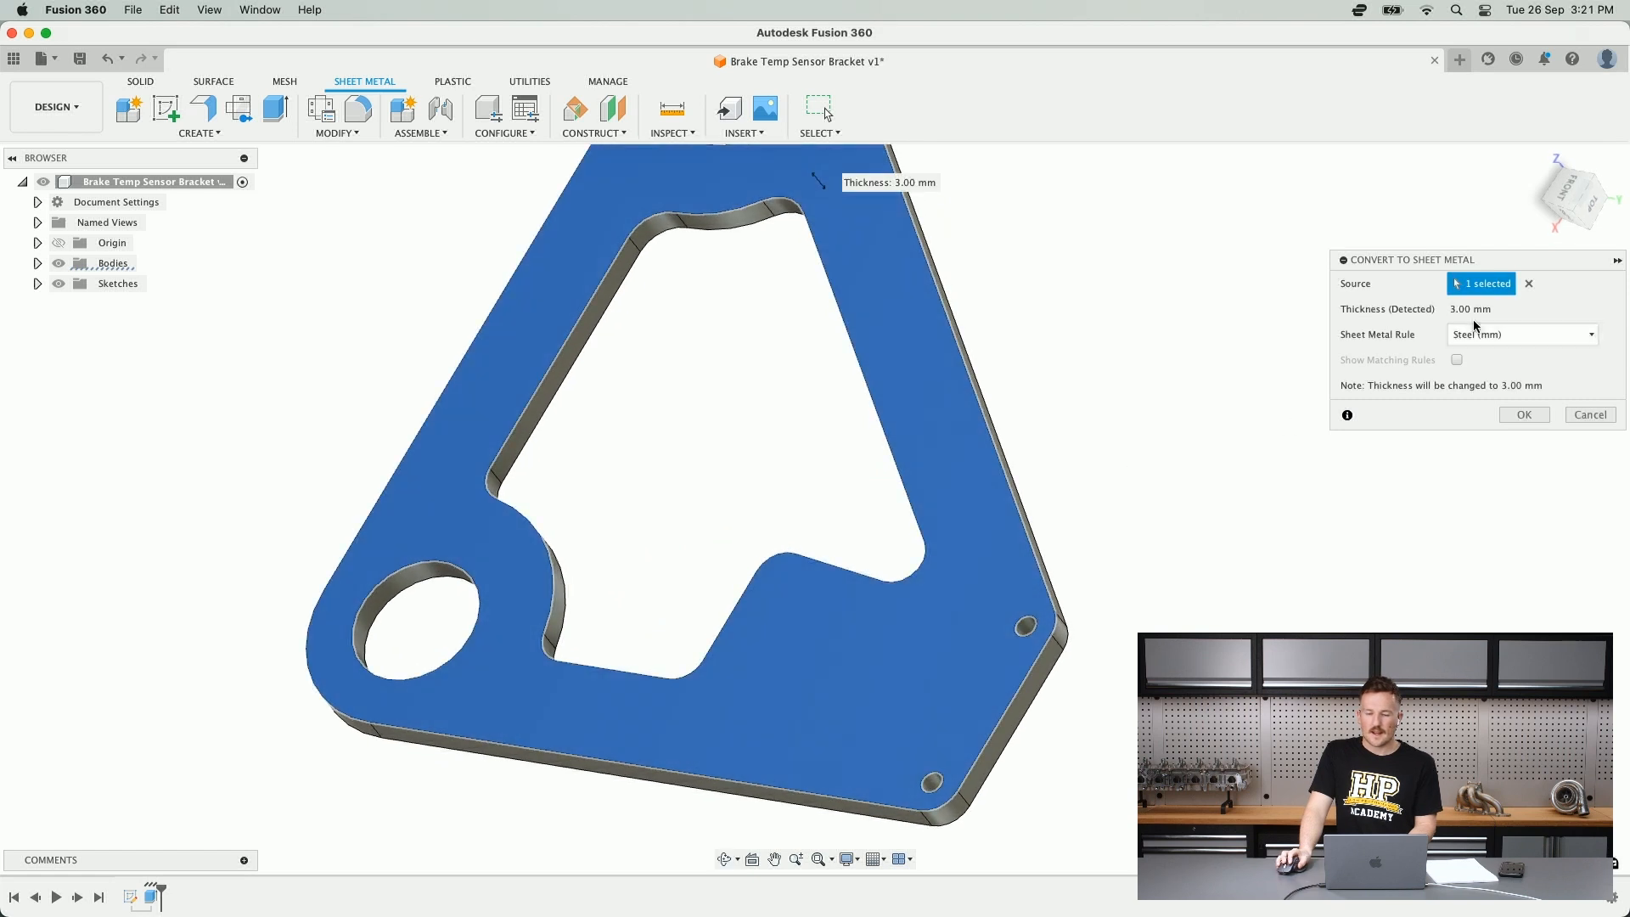
click(1550, 337)
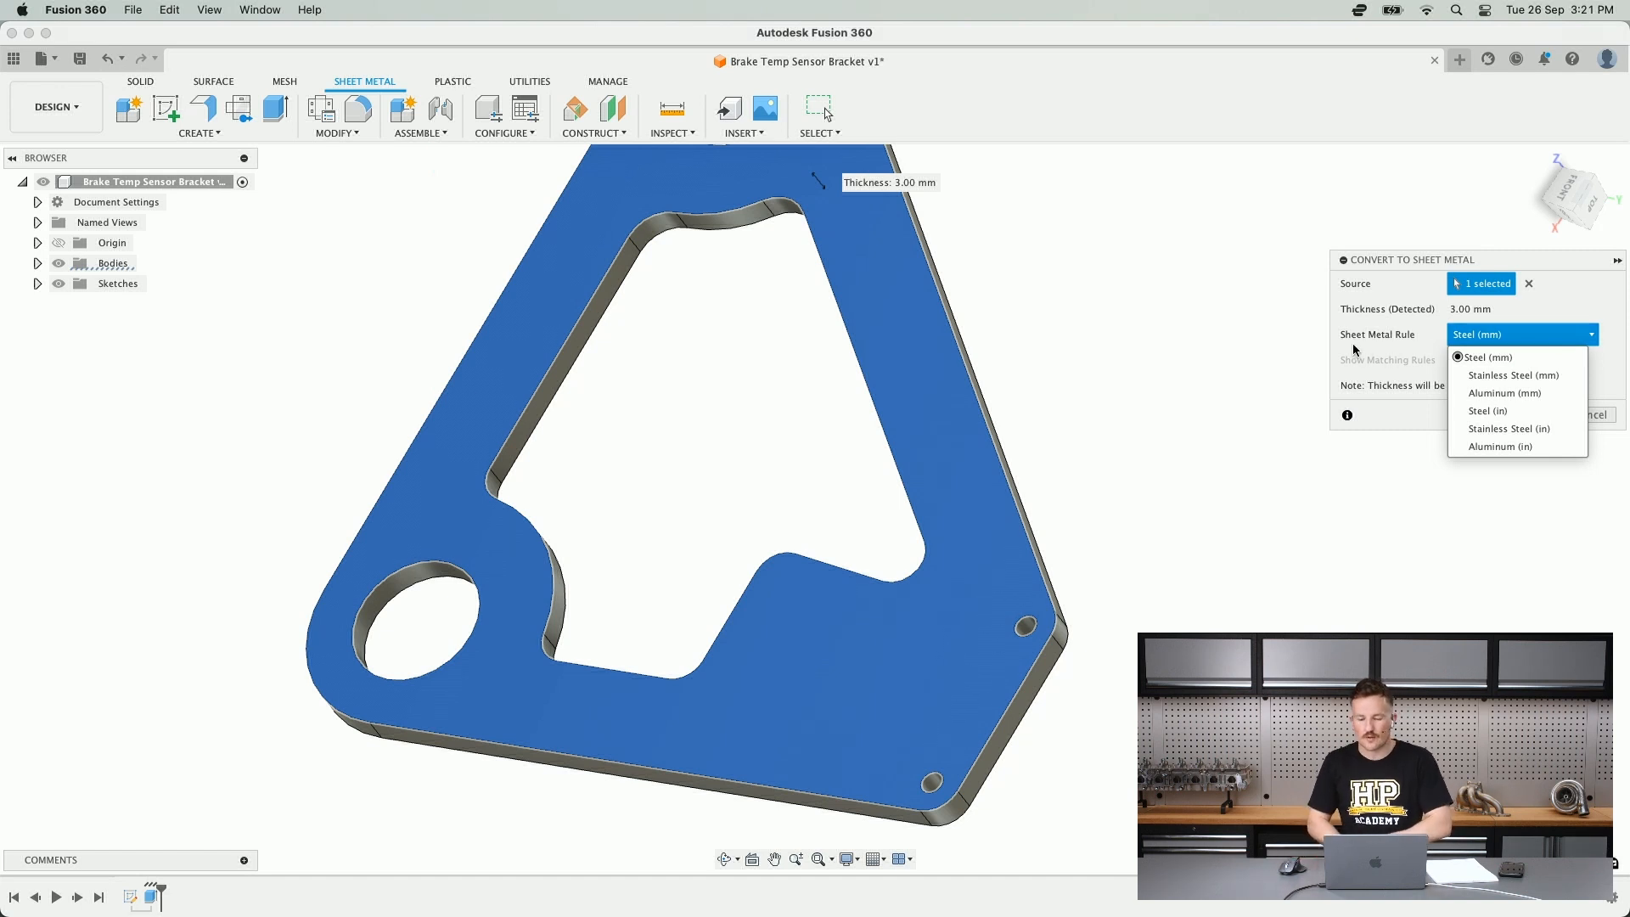
click(1511, 334)
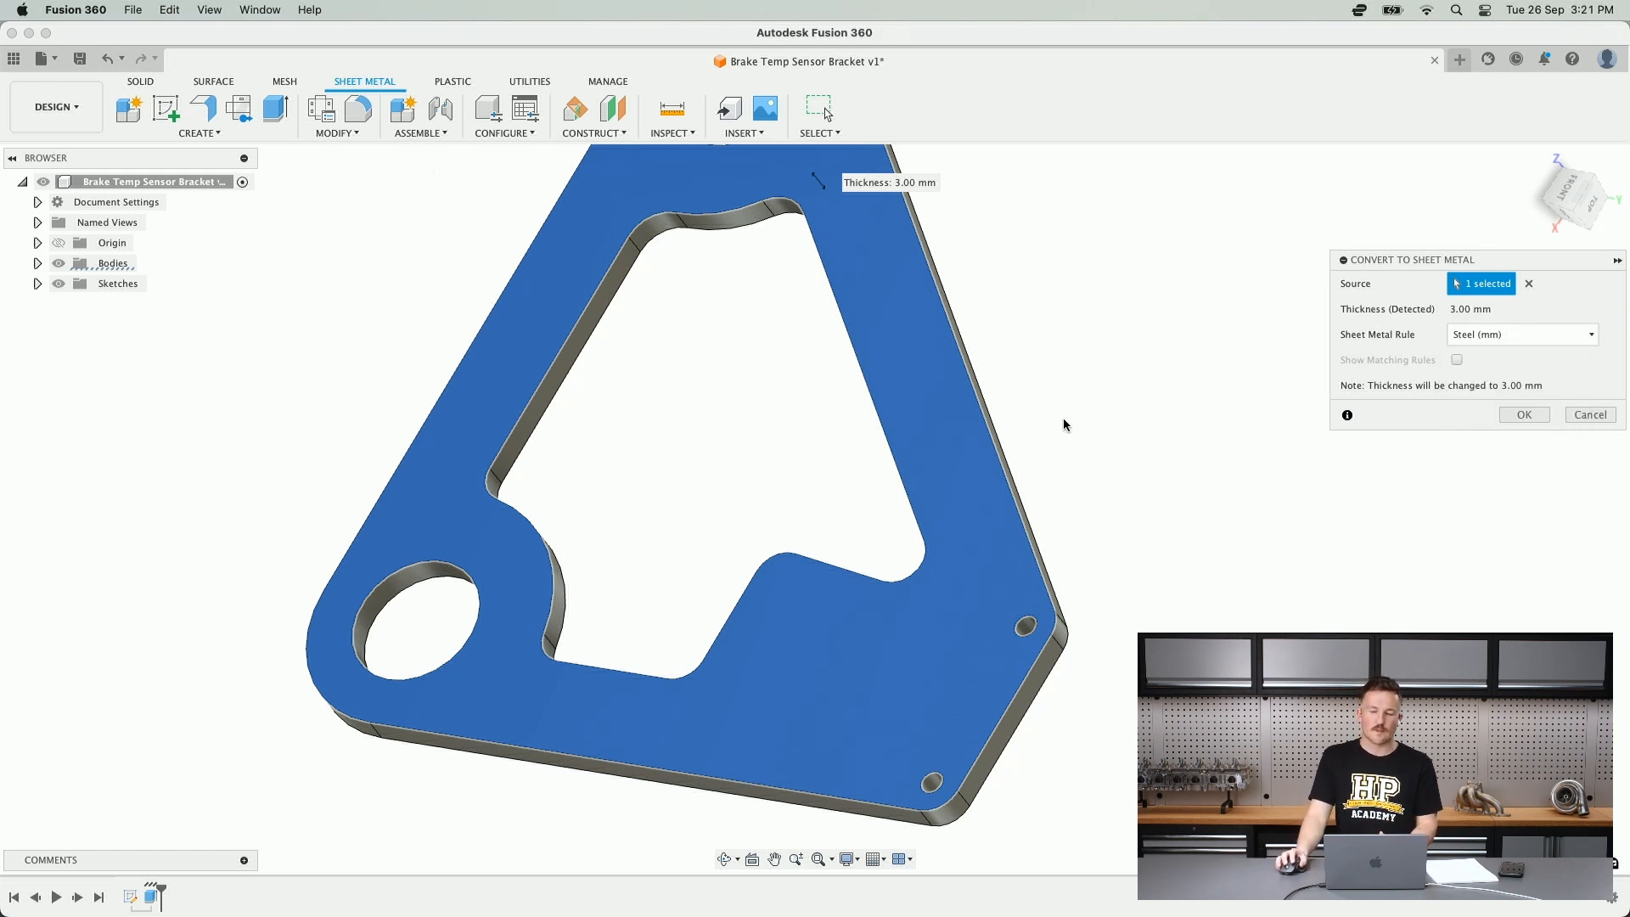
scroll(1063, 418, down, 3)
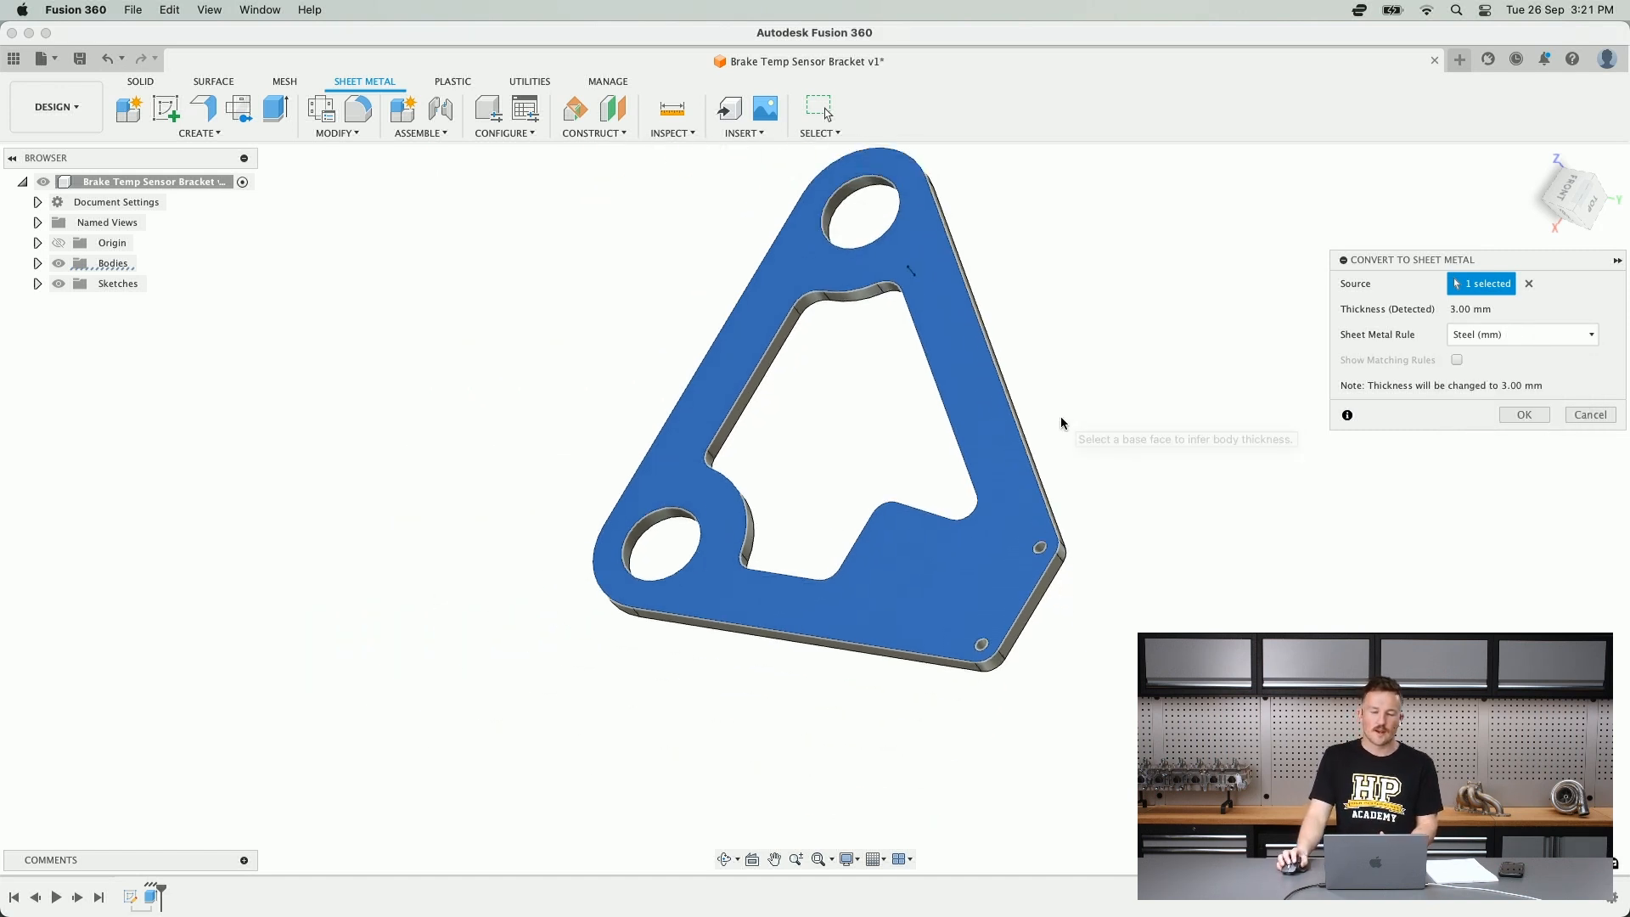
click(1518, 416)
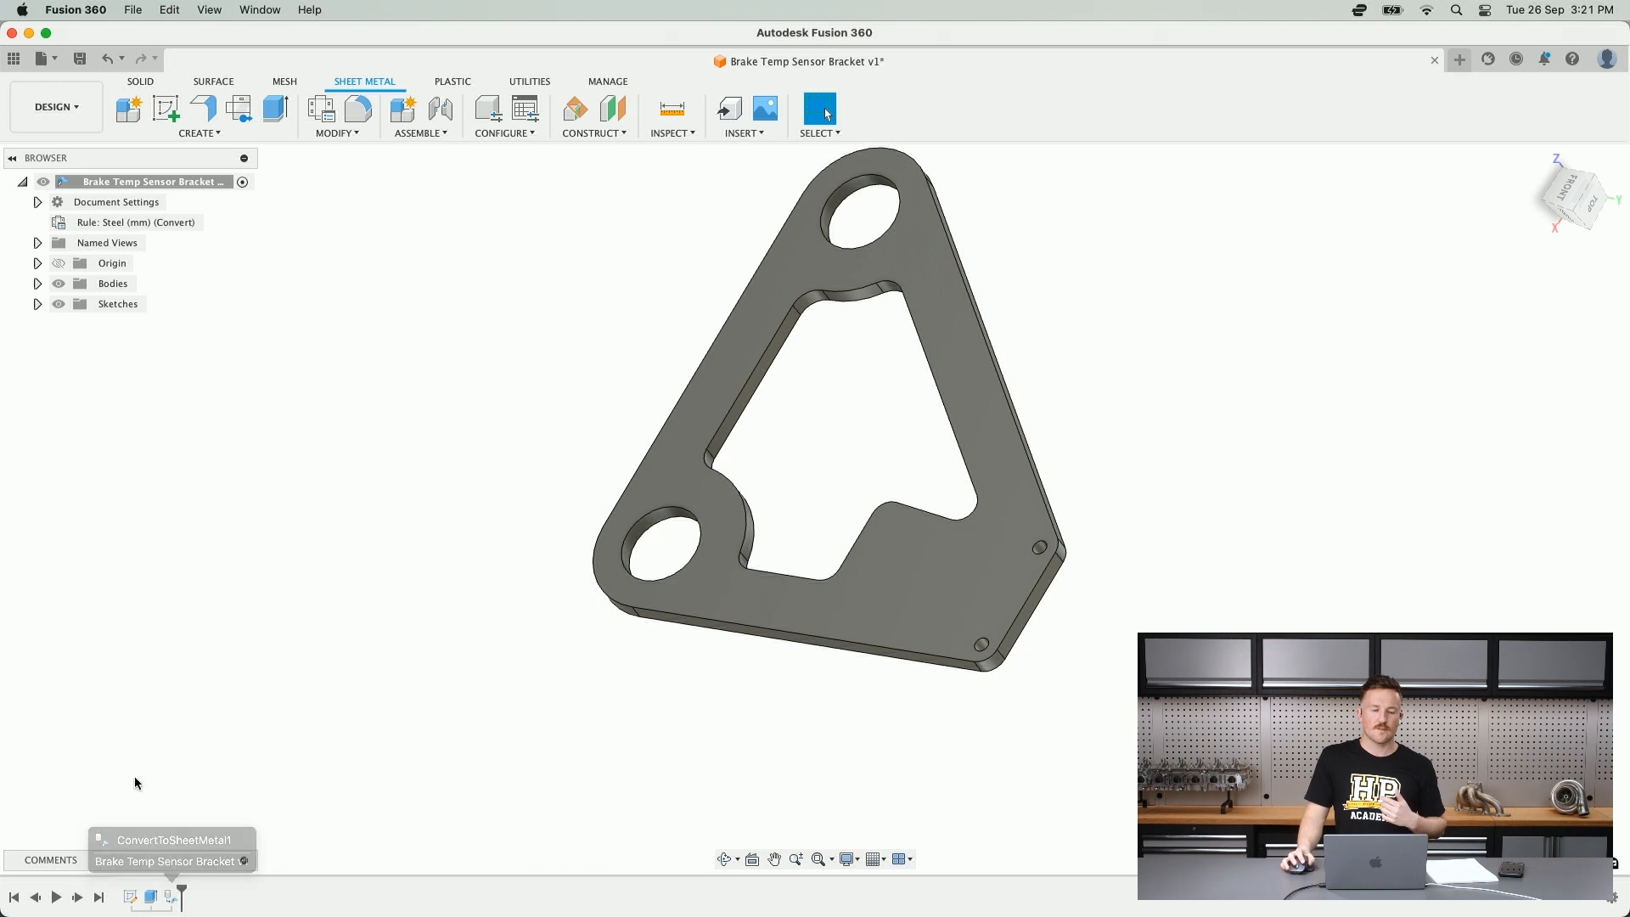
click(39, 285)
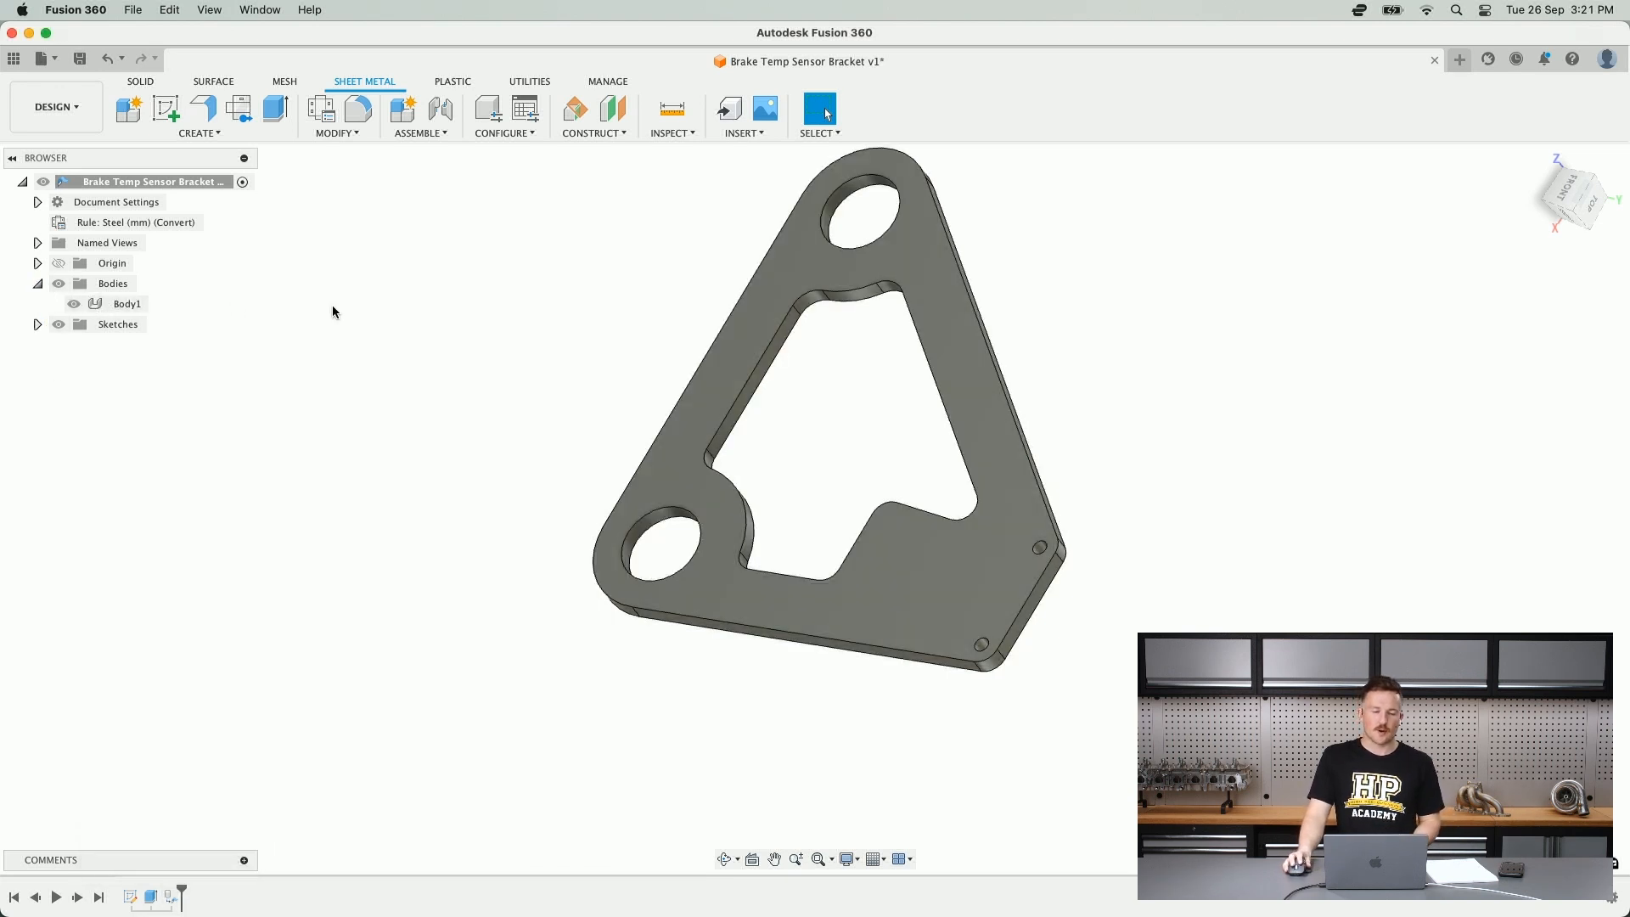
click(37, 284)
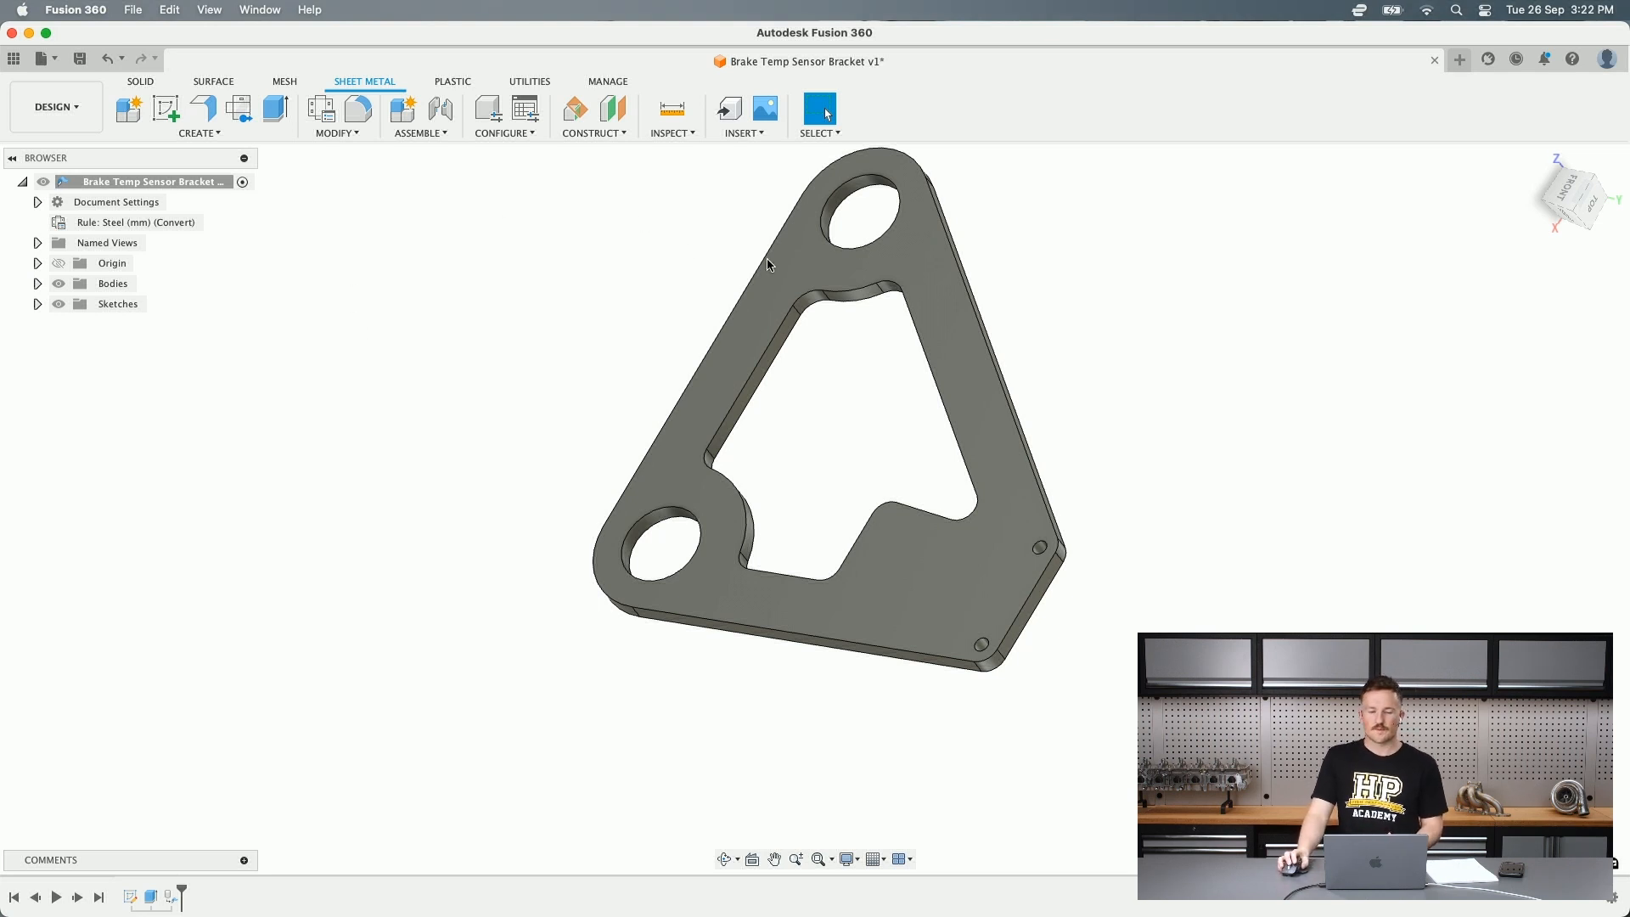
- On the bracket's large flat face, sketch a horizontal line about 82 mm long from edge to edge, just below the two large holes
shift+middle_drag(767, 263, 864, 508)
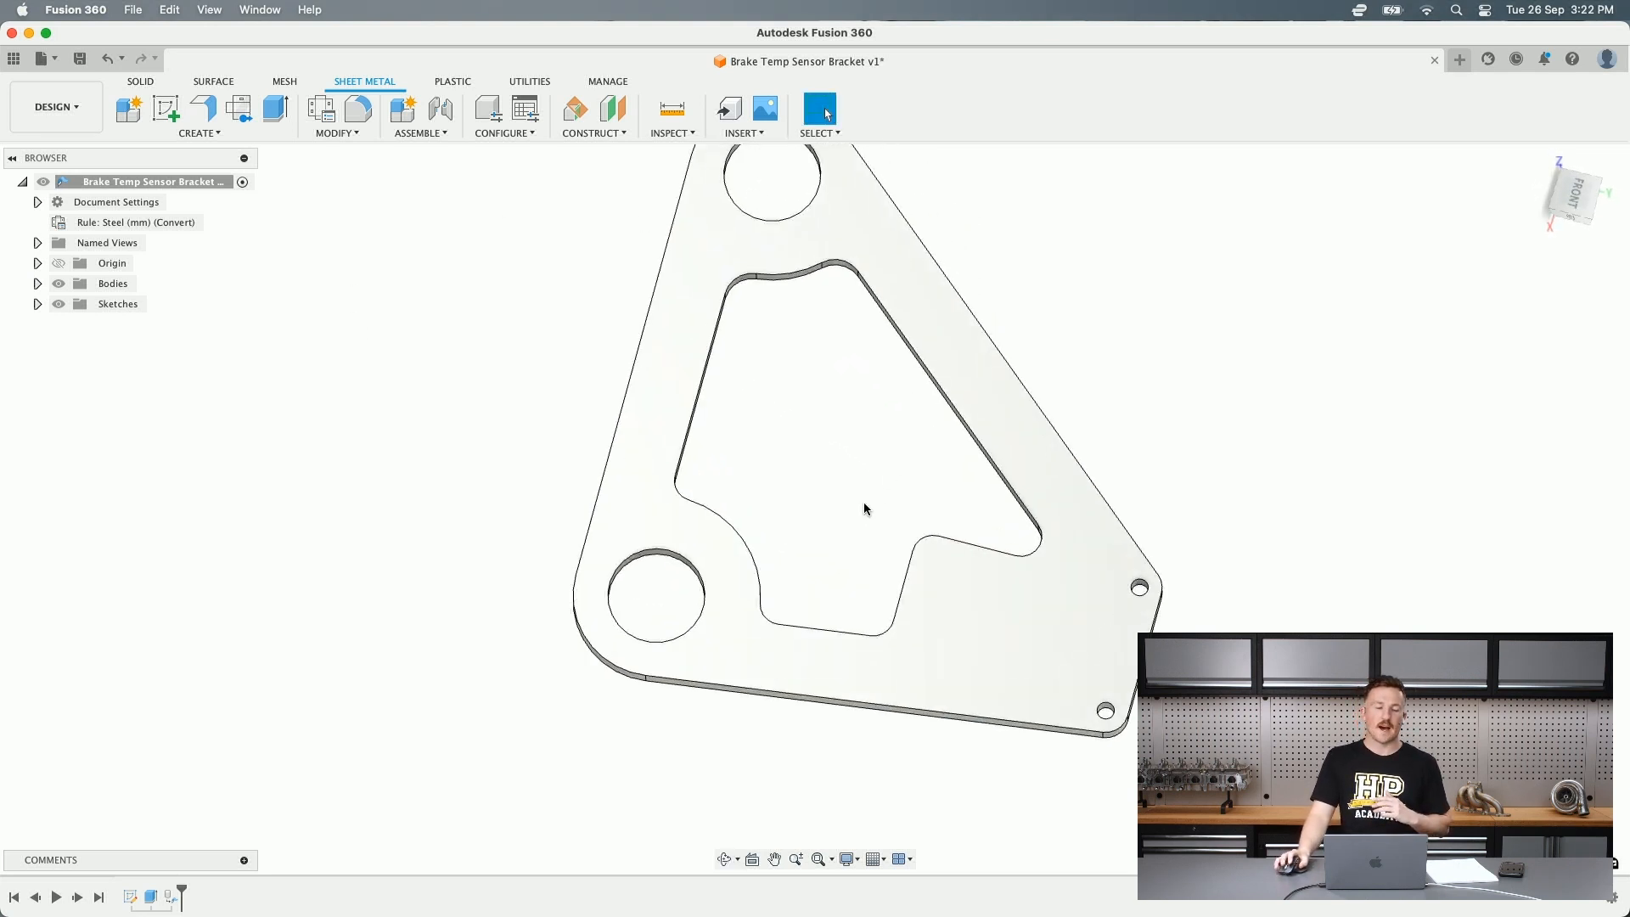
scroll(863, 508, down, 3)
click(218, 139)
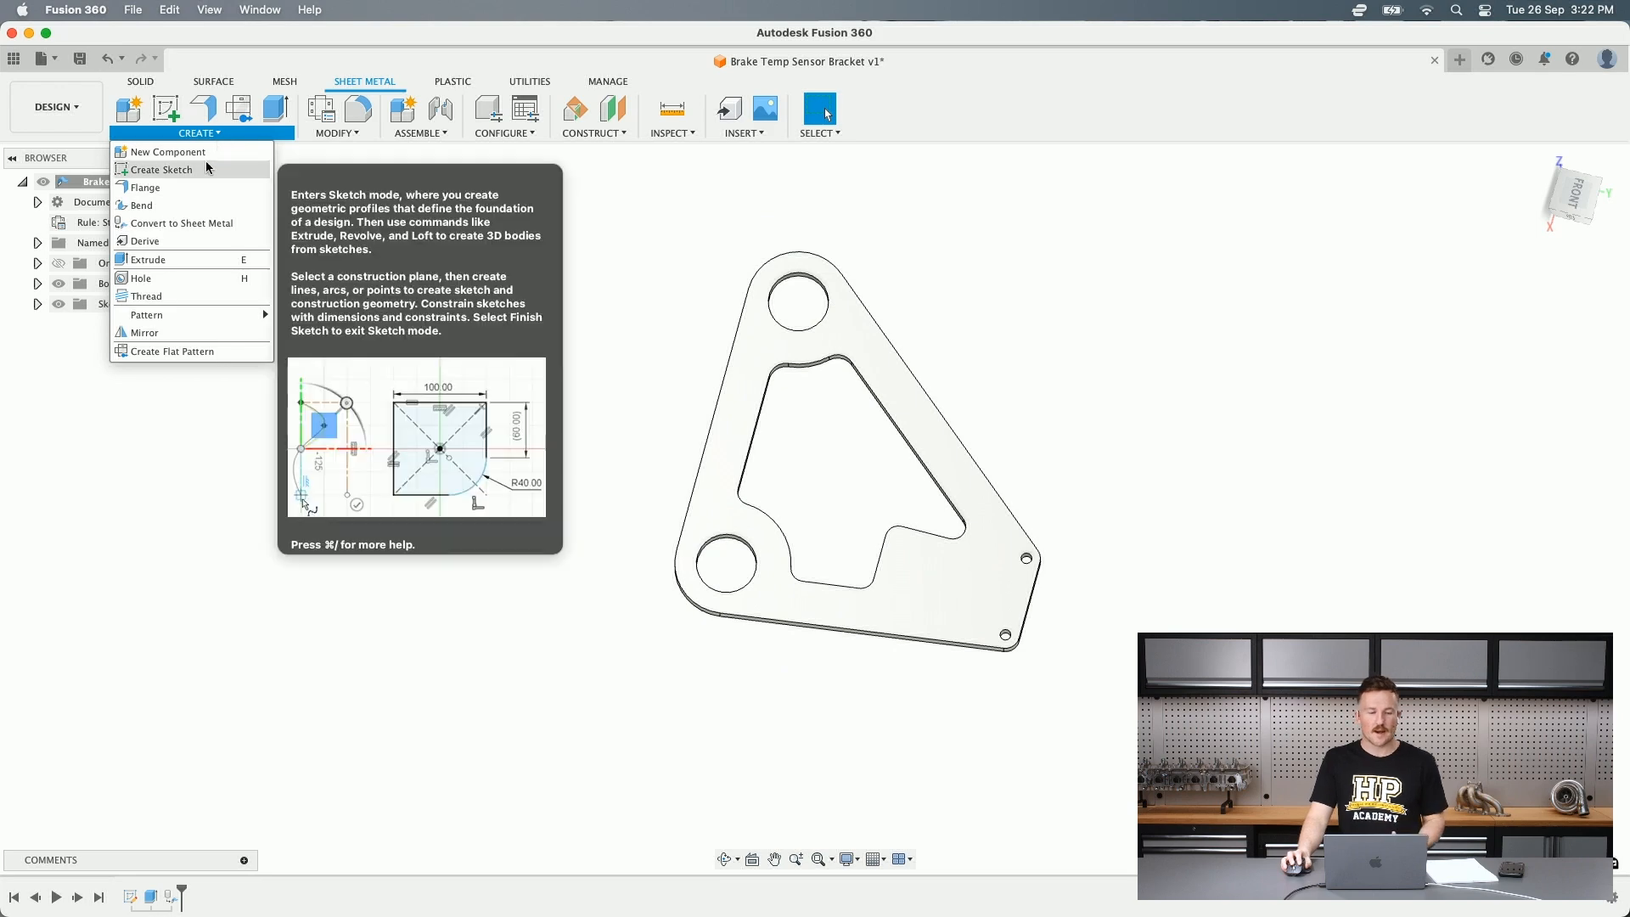
click(213, 171)
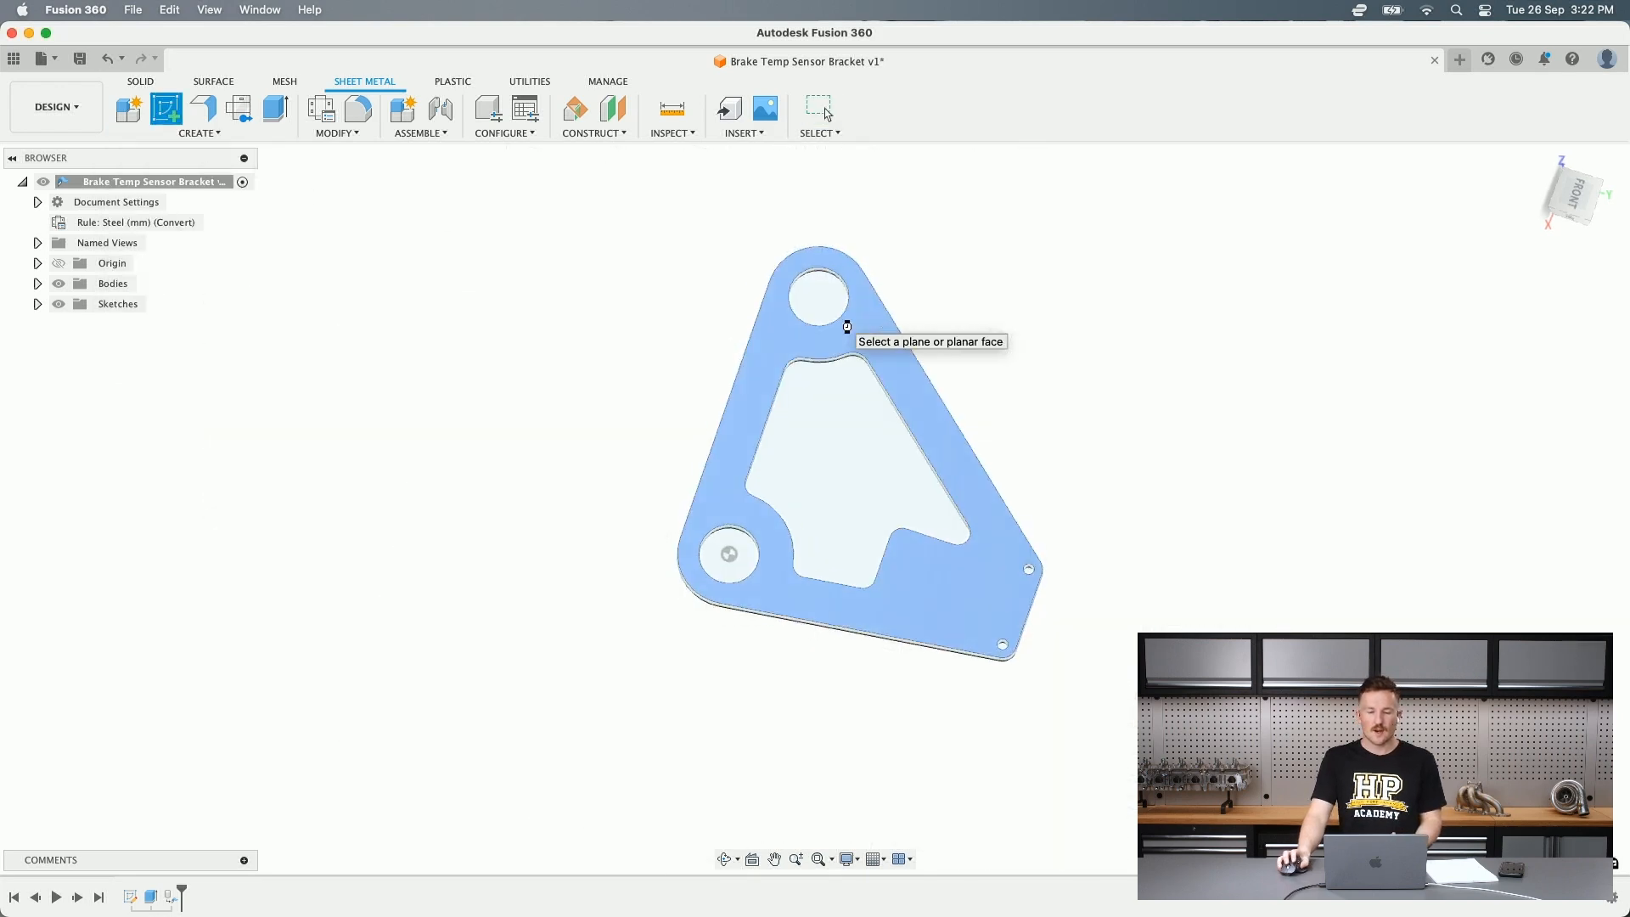
click(849, 327)
click(129, 109)
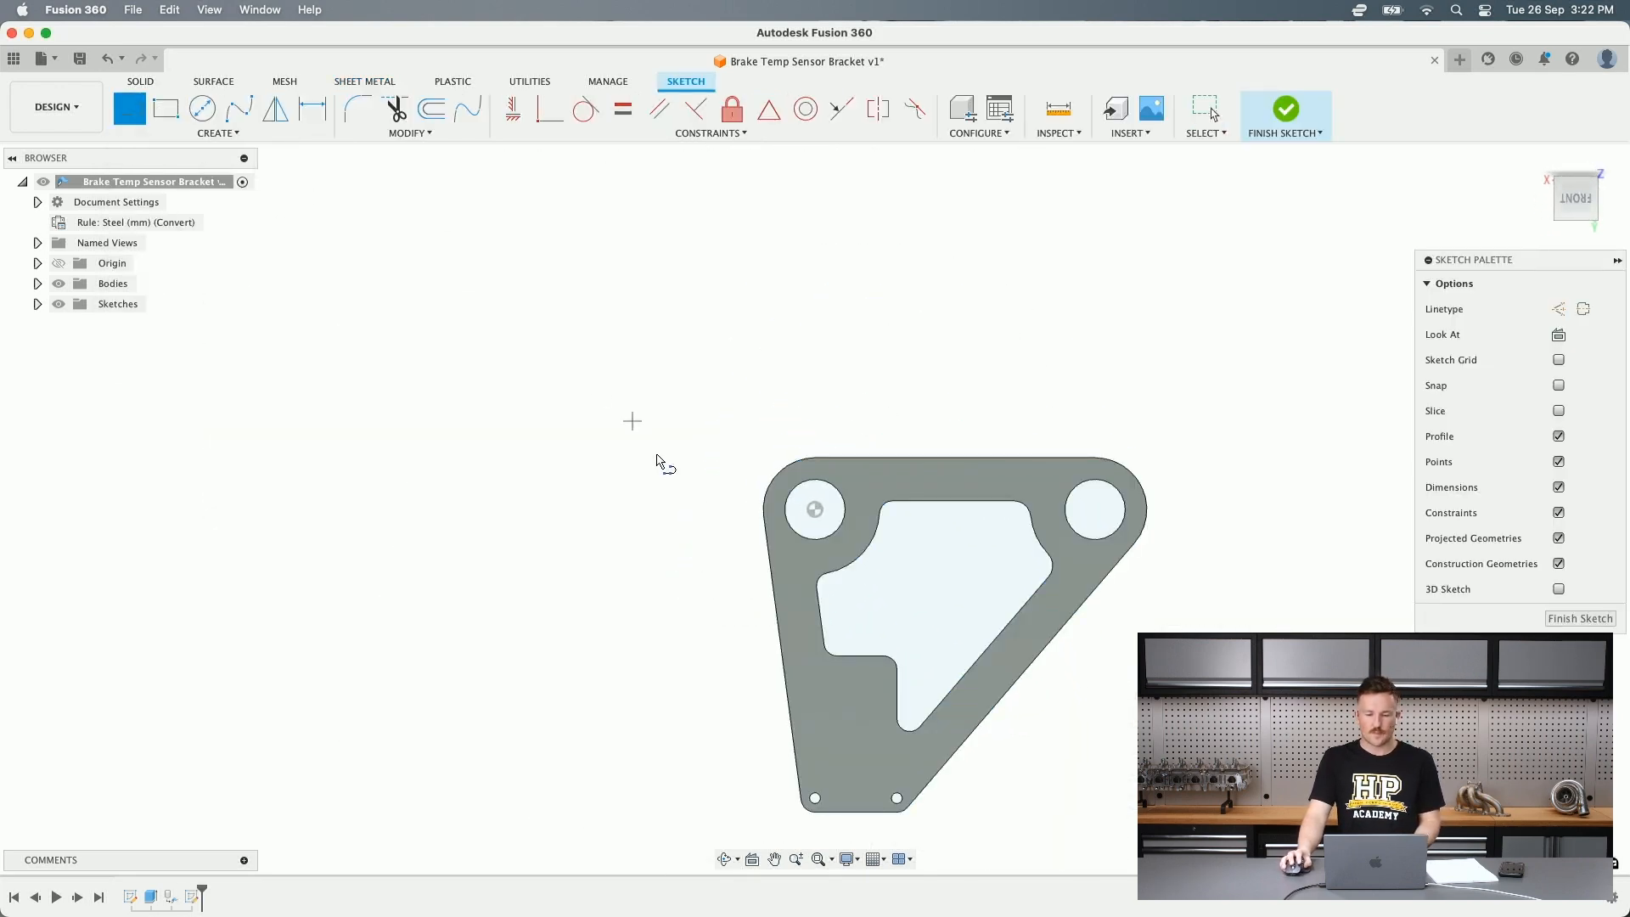
click(773, 555)
double_click(1122, 558)
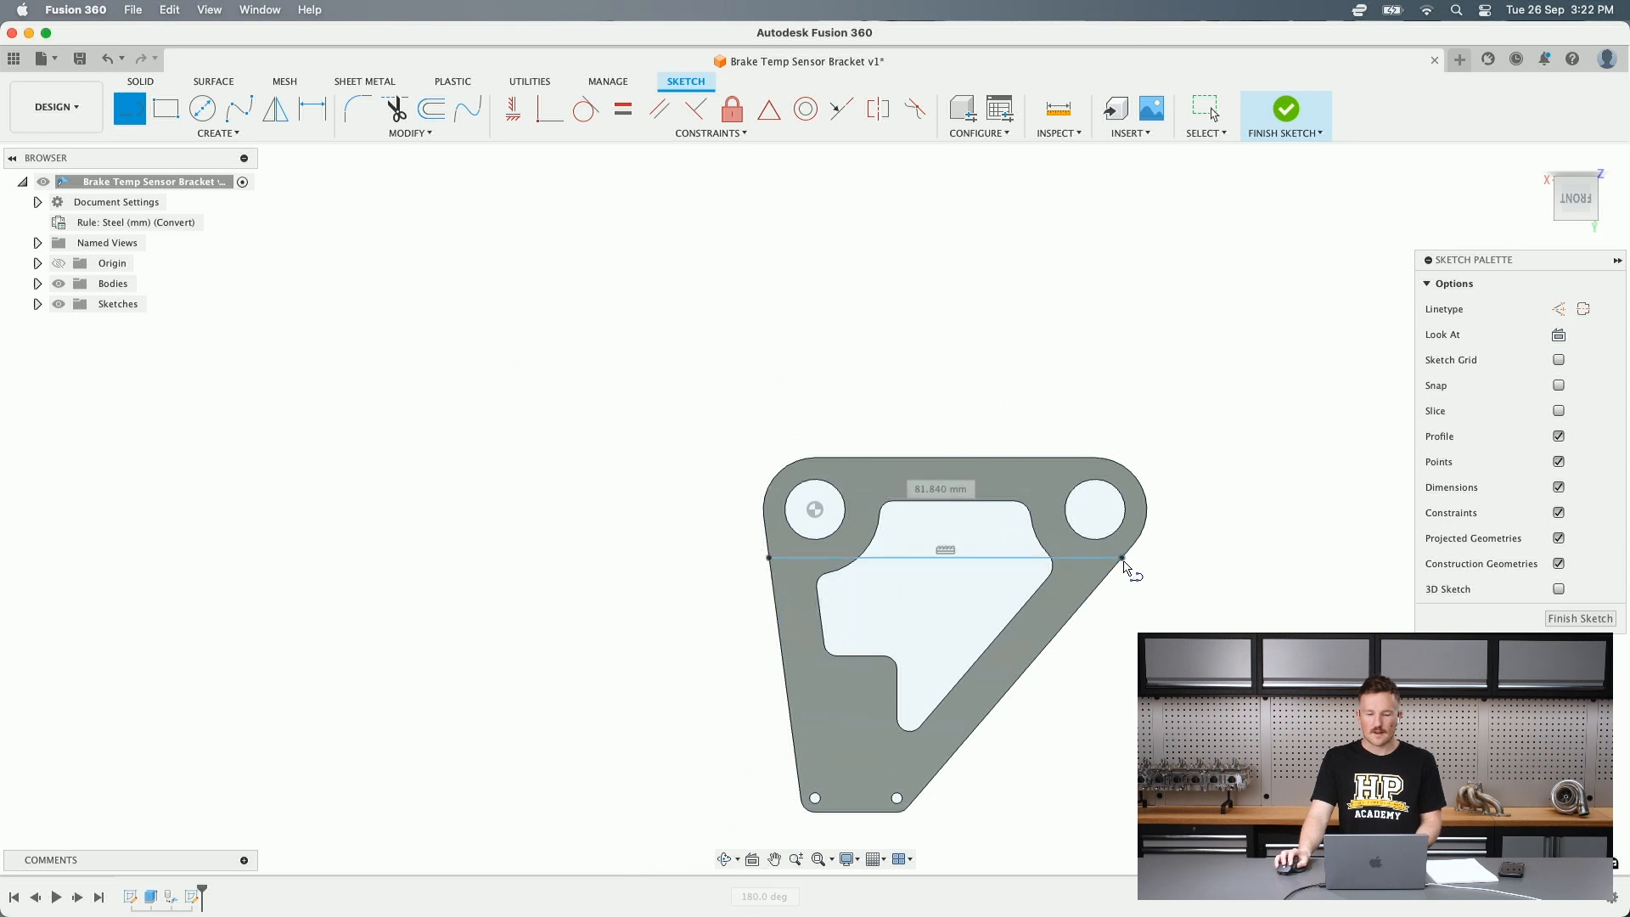
- Dimension the line 25 mm from the bracket's straight outer edge beside the two large holes, and finish the sketch
click(313, 109)
click(866, 557)
click(885, 460)
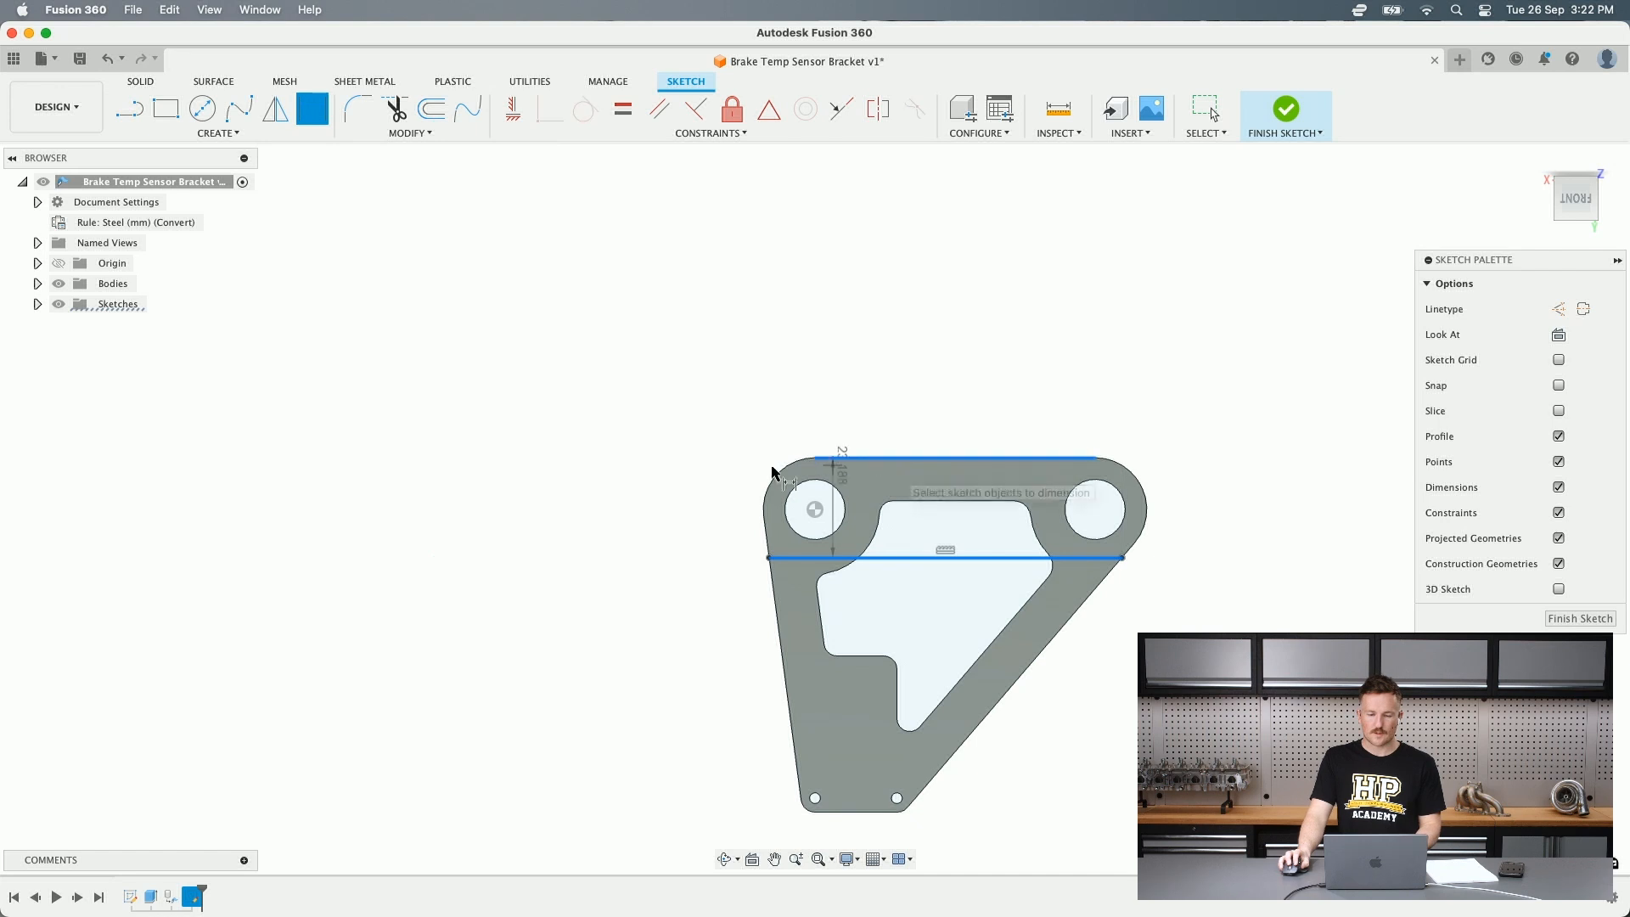
click(679, 497)
text(25)
key(Return)
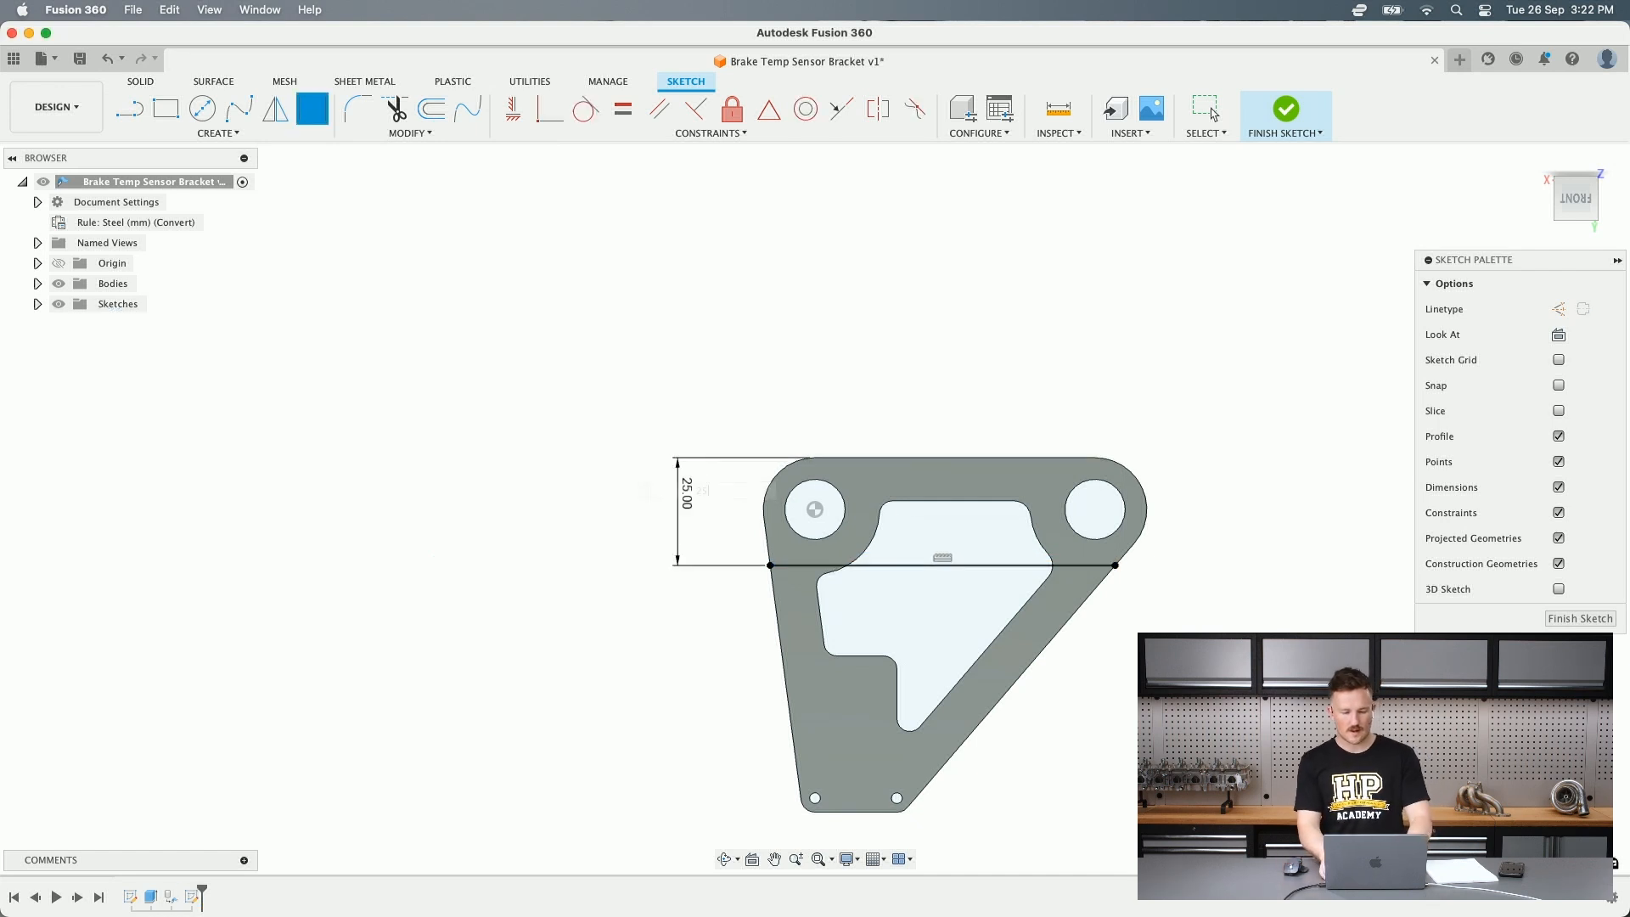
click(1255, 109)
- Start a 90-degree Bend with the large-hole side of the bracket face as stationary side and the sketched line as bend line
mouse_move(760, 384)
shift+middle_down()
mouse_move(739, 284)
mouse_move(844, 287)
mouse_move(800, 379)
mouse_move(747, 356)
shift+middle_up()
click(224, 135)
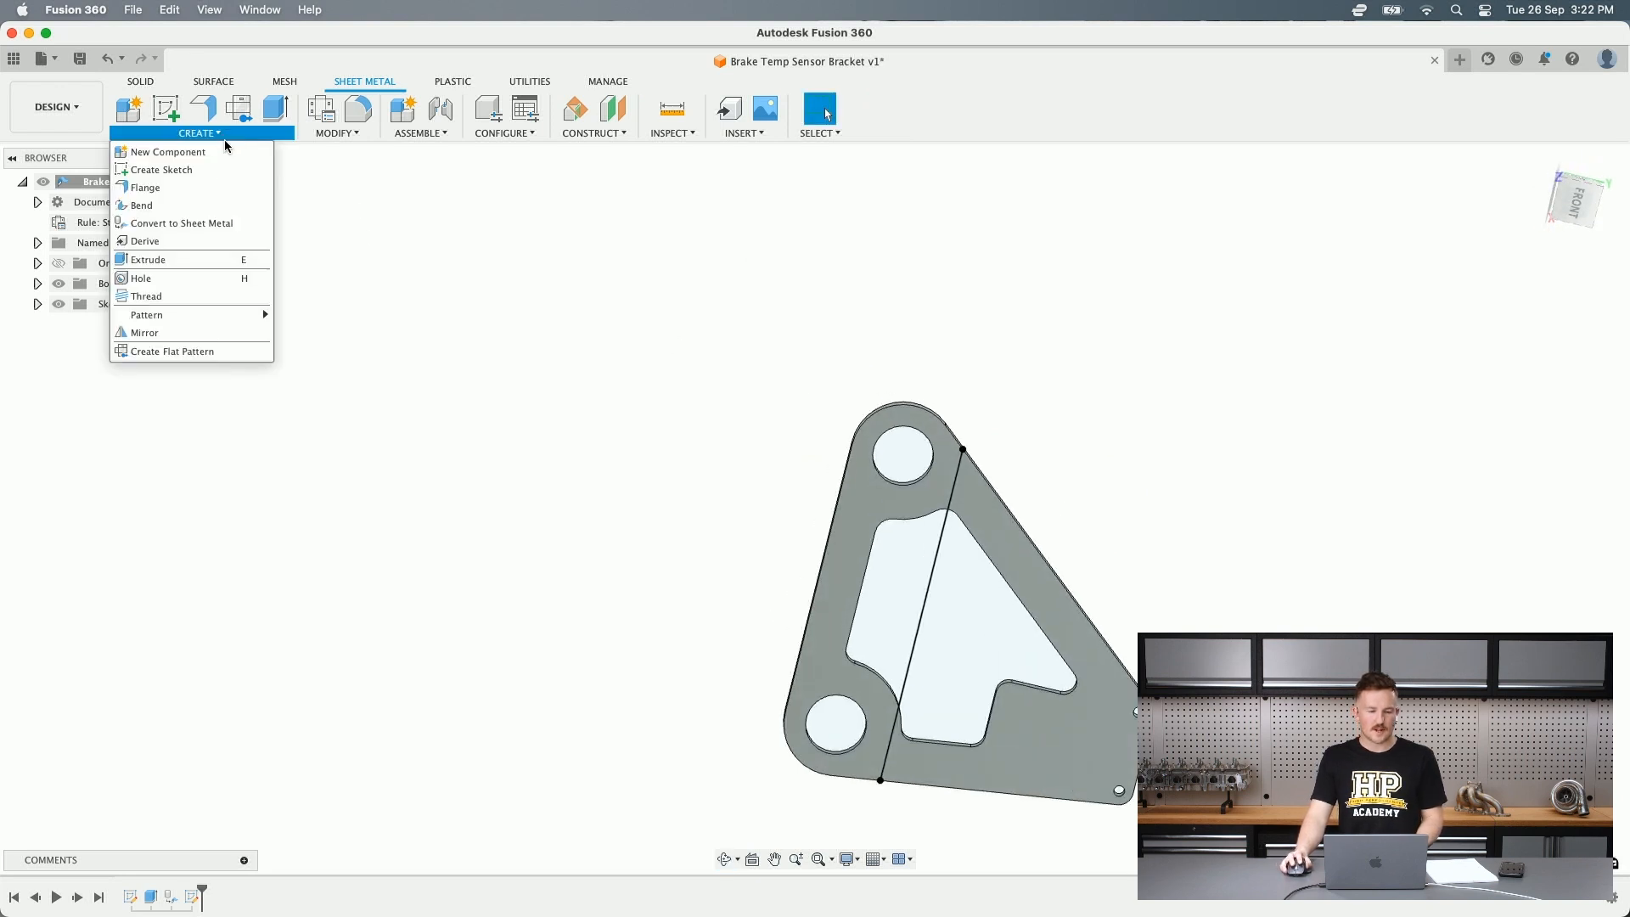
click(142, 205)
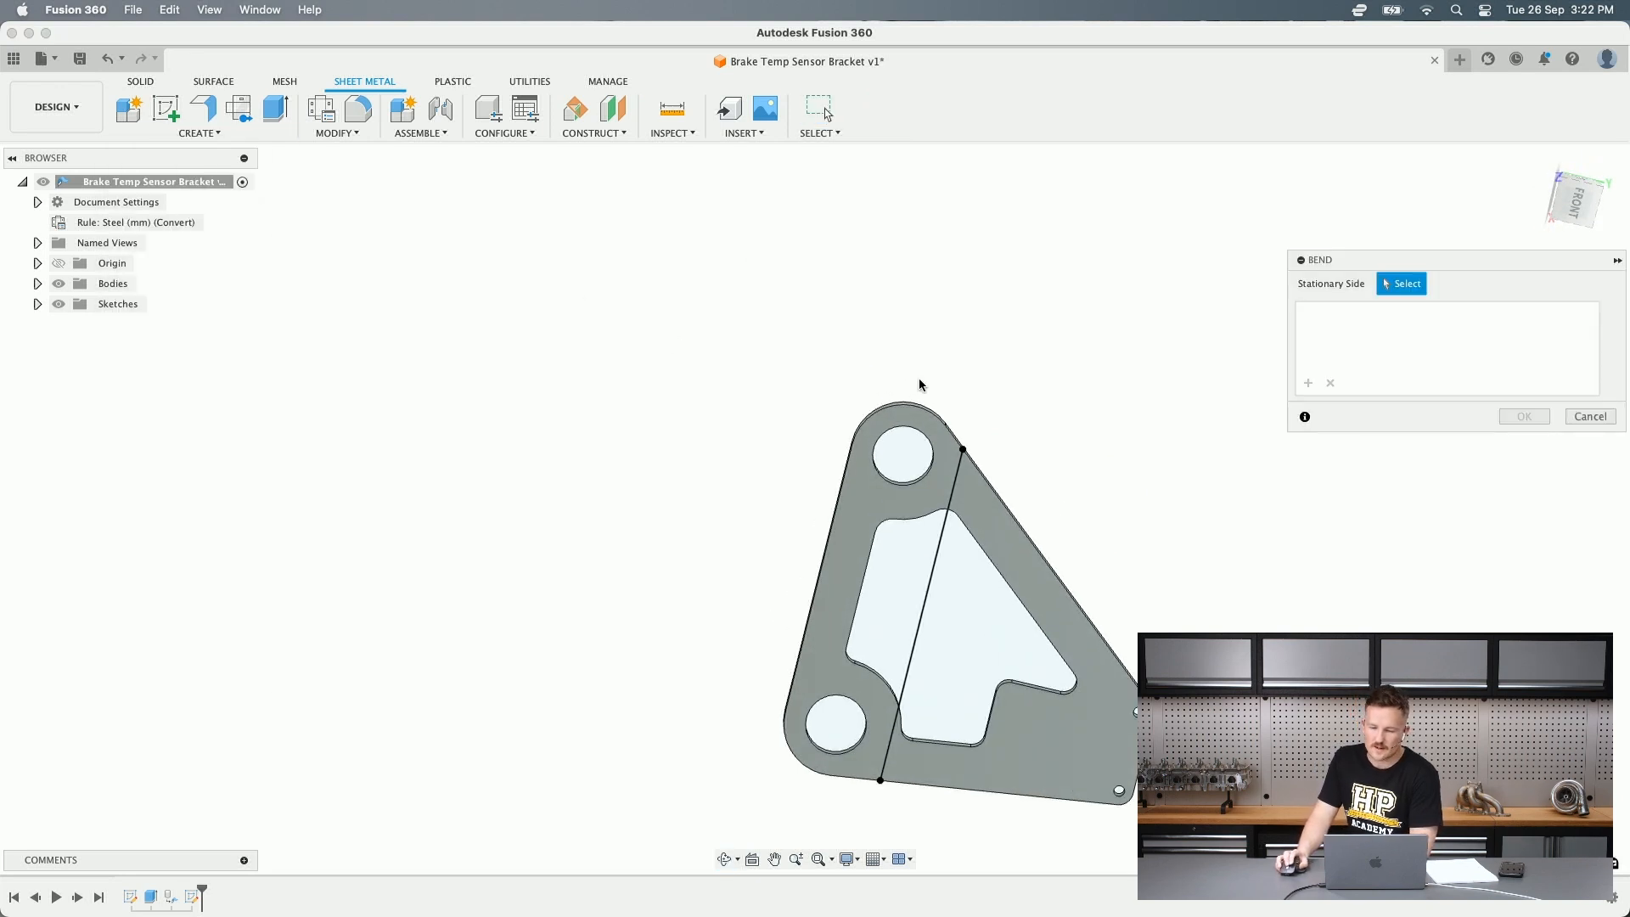
shift+middle_drag(919, 385, 556, 367)
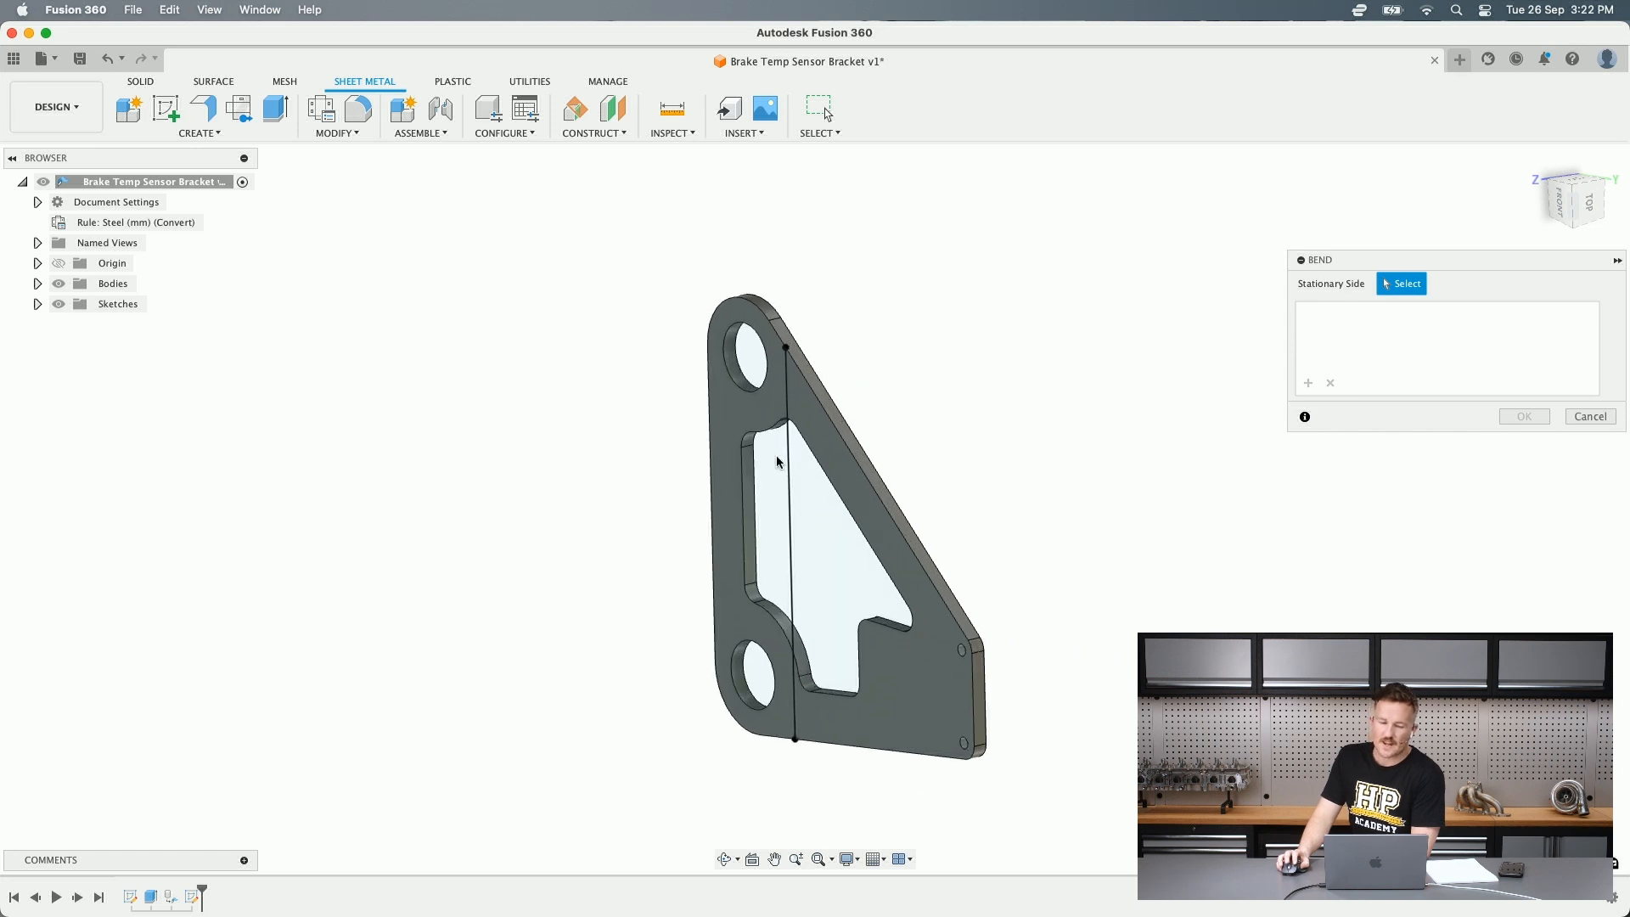
click(775, 411)
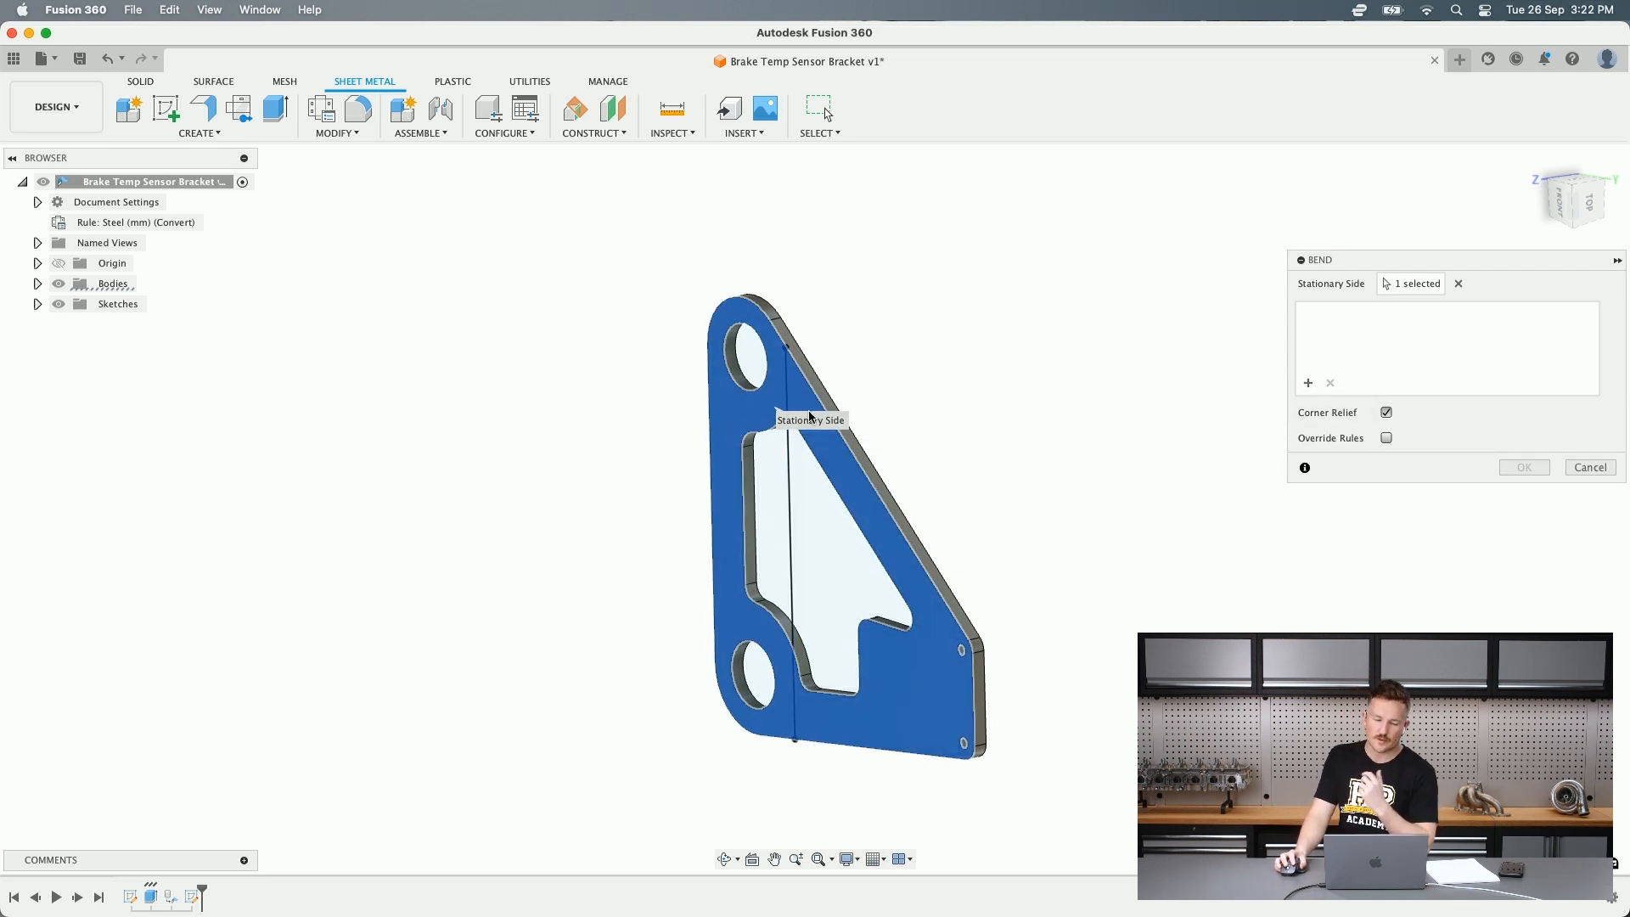
scroll(787, 389, down, 1)
click(787, 389)
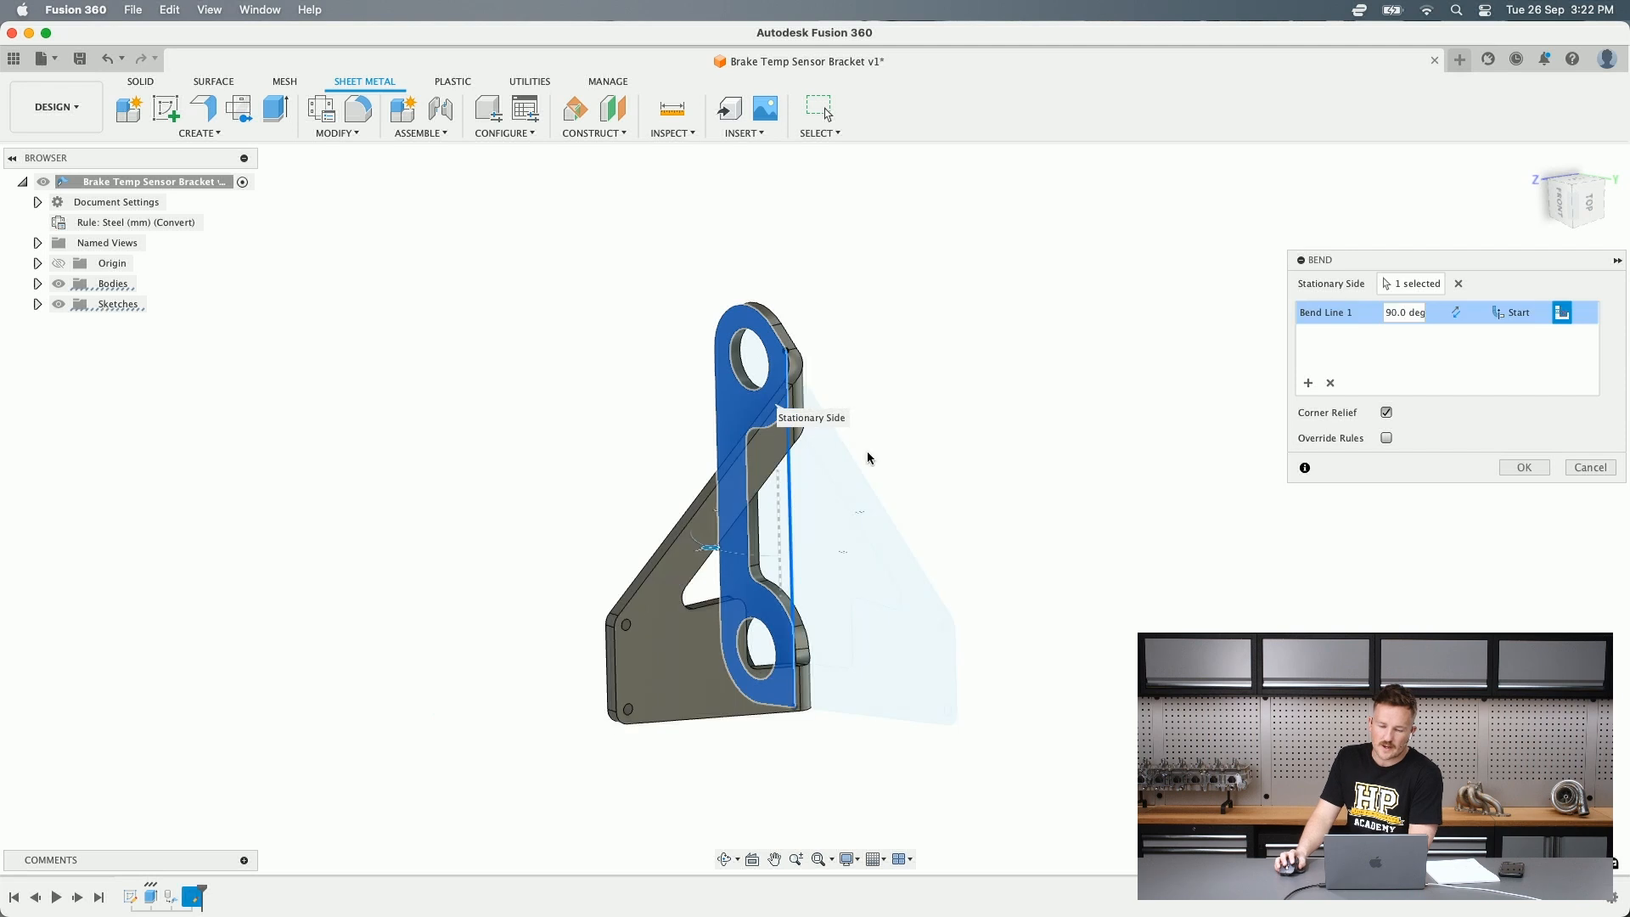
- Try the bend at 65 degrees in both directions, and set the angle back to 90 degrees in the original direction
mouse_move(928, 419)
shift+middle_down()
mouse_move(1034, 456)
mouse_move(838, 337)
mouse_move(717, 450)
mouse_move(543, 490)
mouse_move(587, 476)
shift+middle_up()
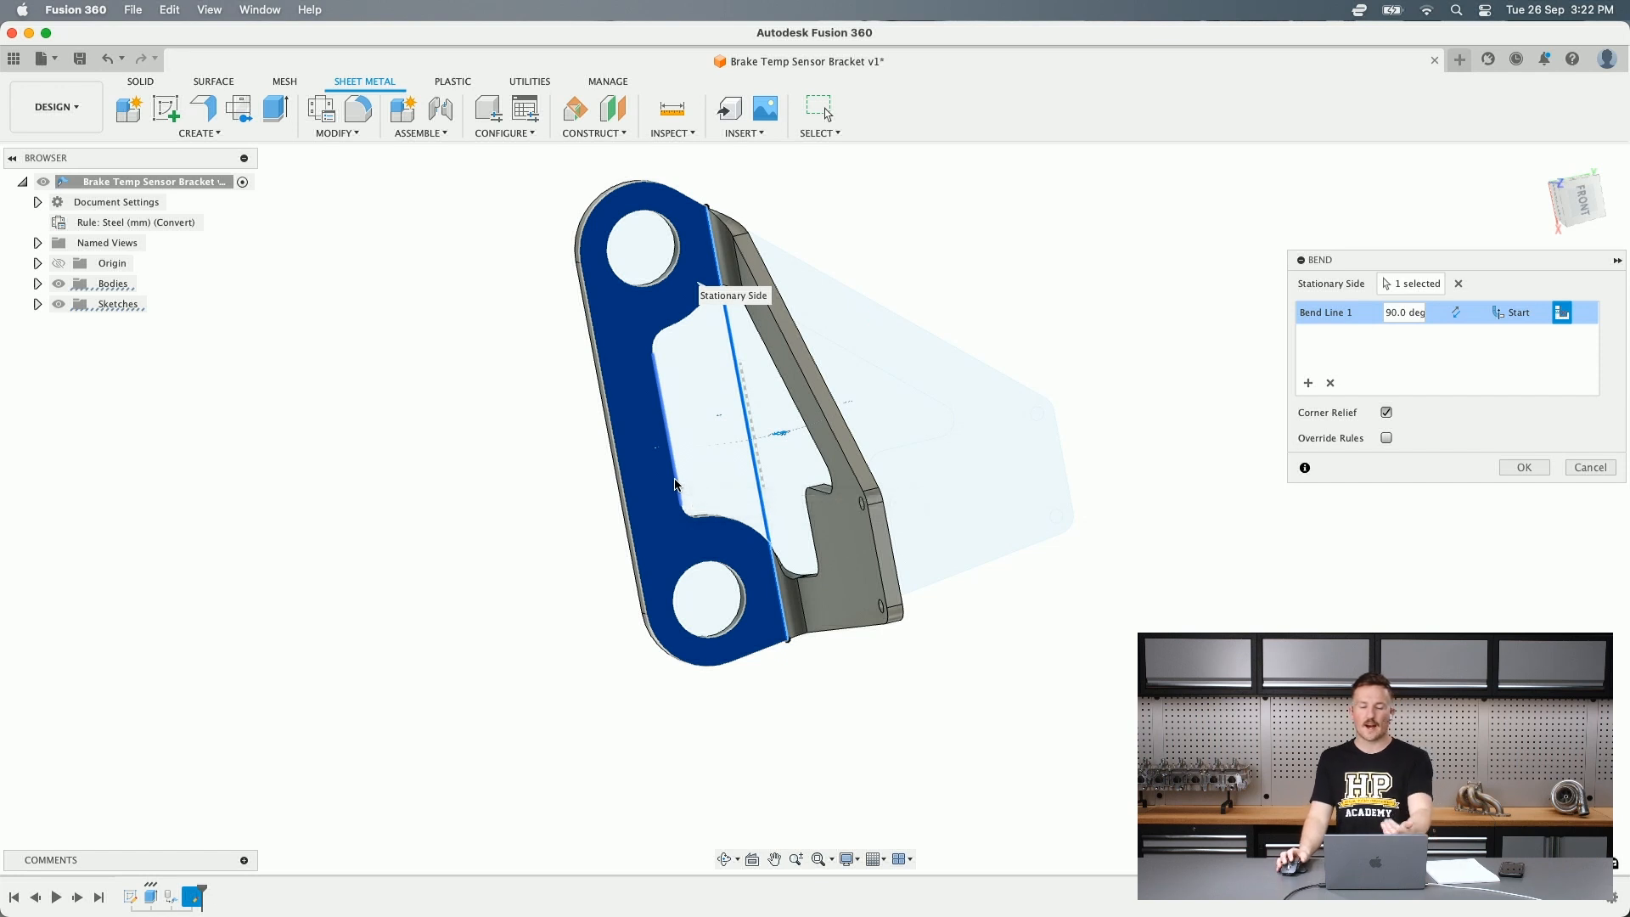
shift+middle_drag(917, 466, 1004, 521)
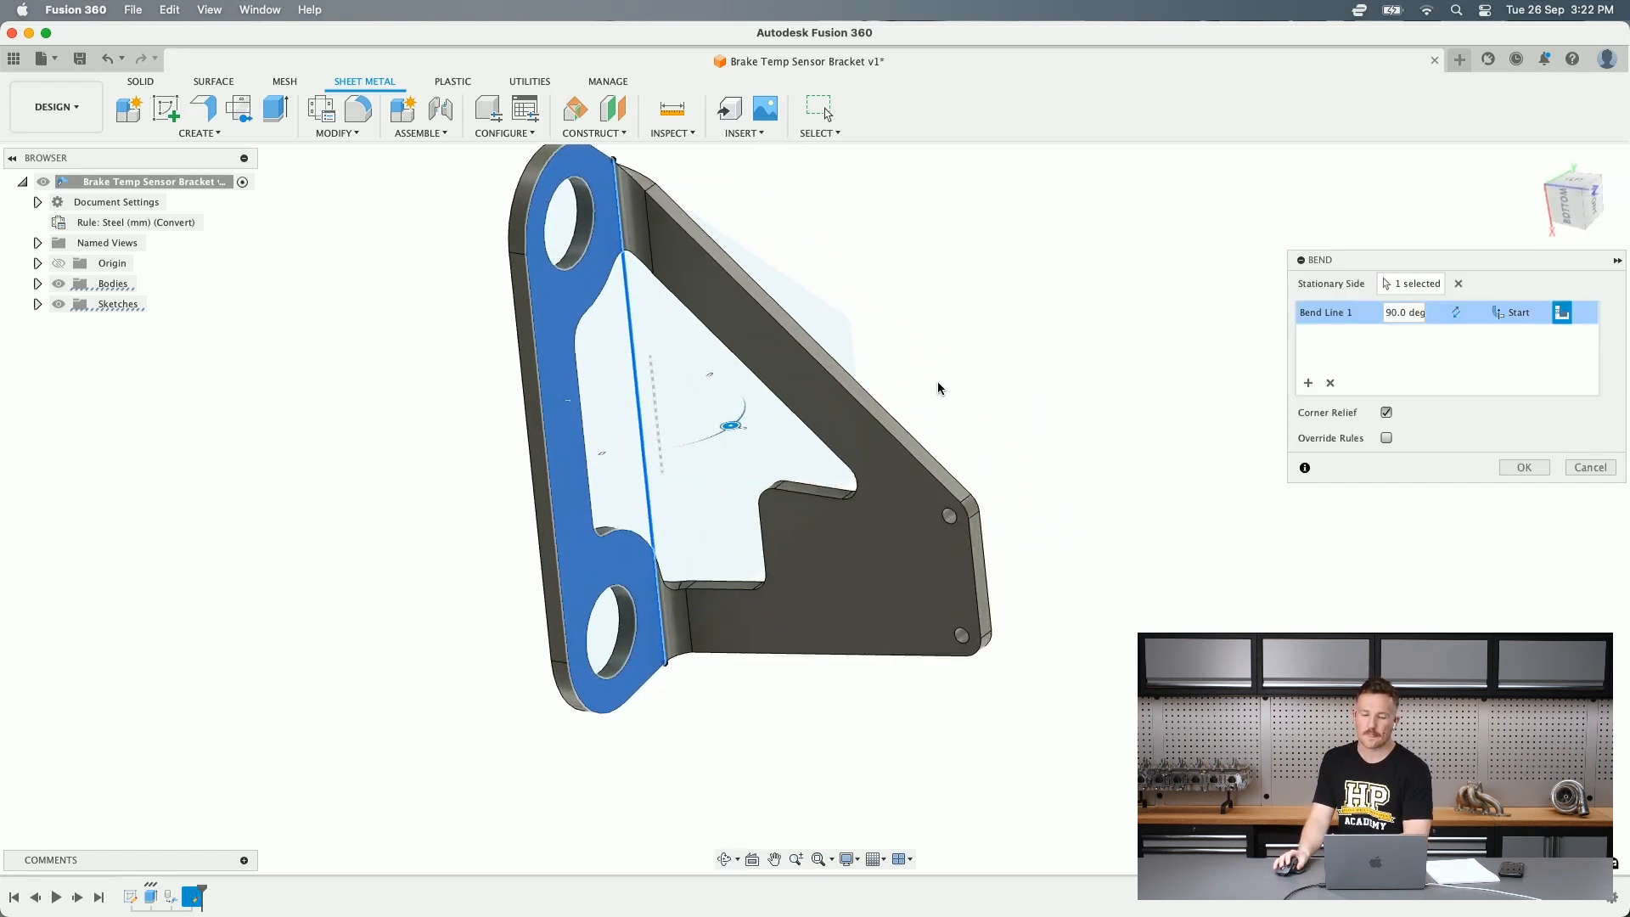
scroll(939, 385, down, 3)
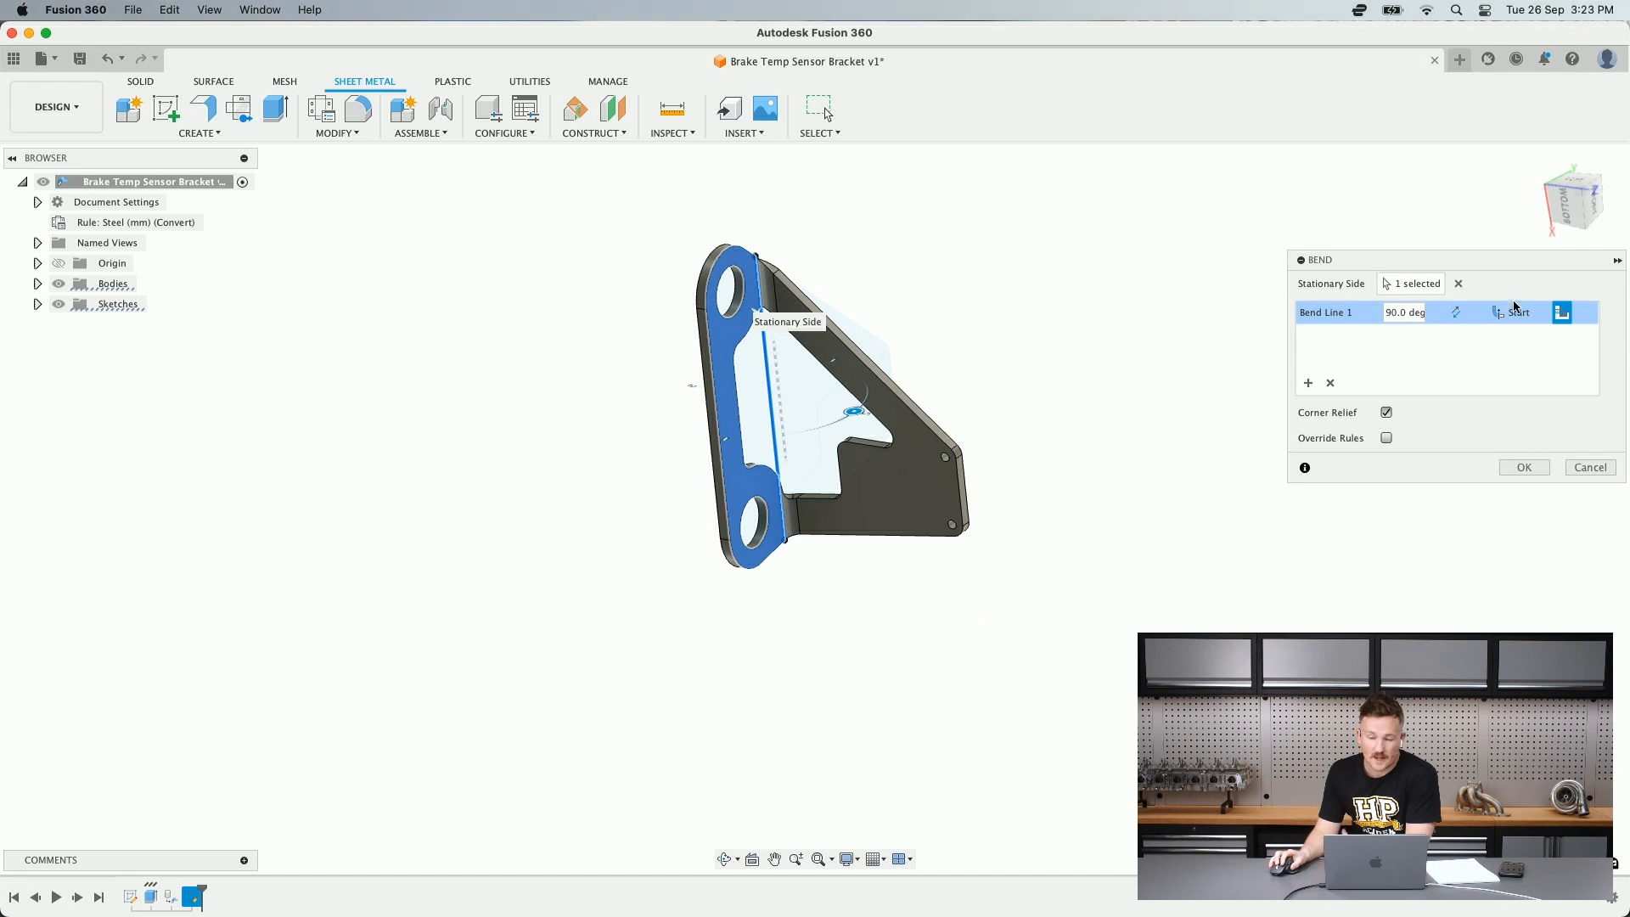
scroll(627, 378, up, 3)
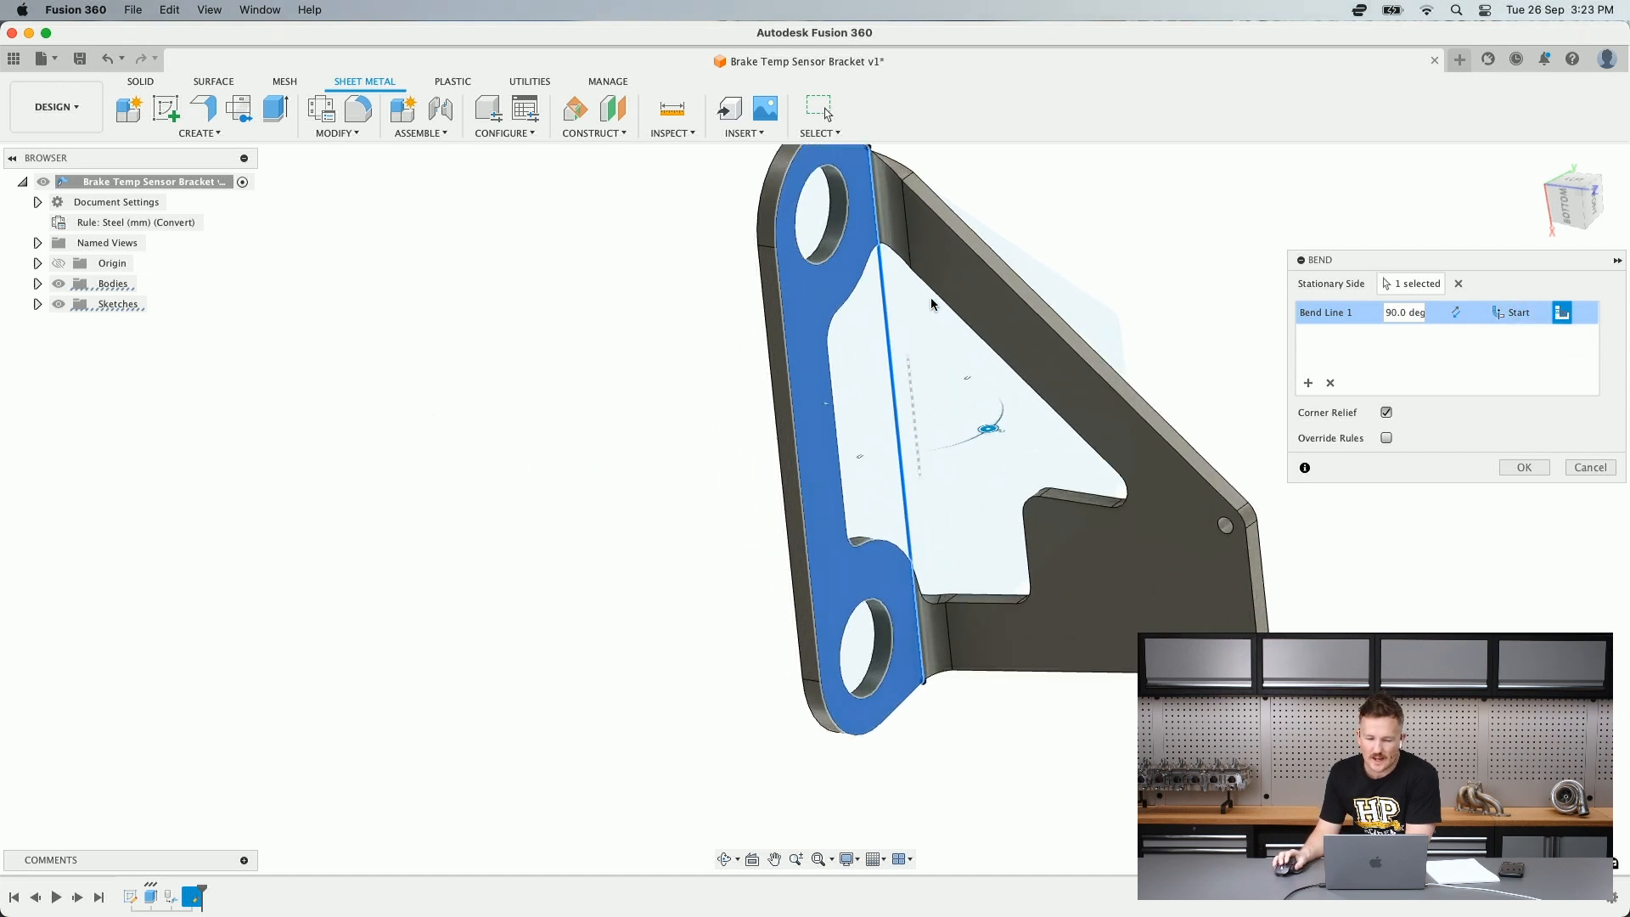
scroll(966, 427, down, 2)
shift+middle_drag(1079, 429, 1024, 476)
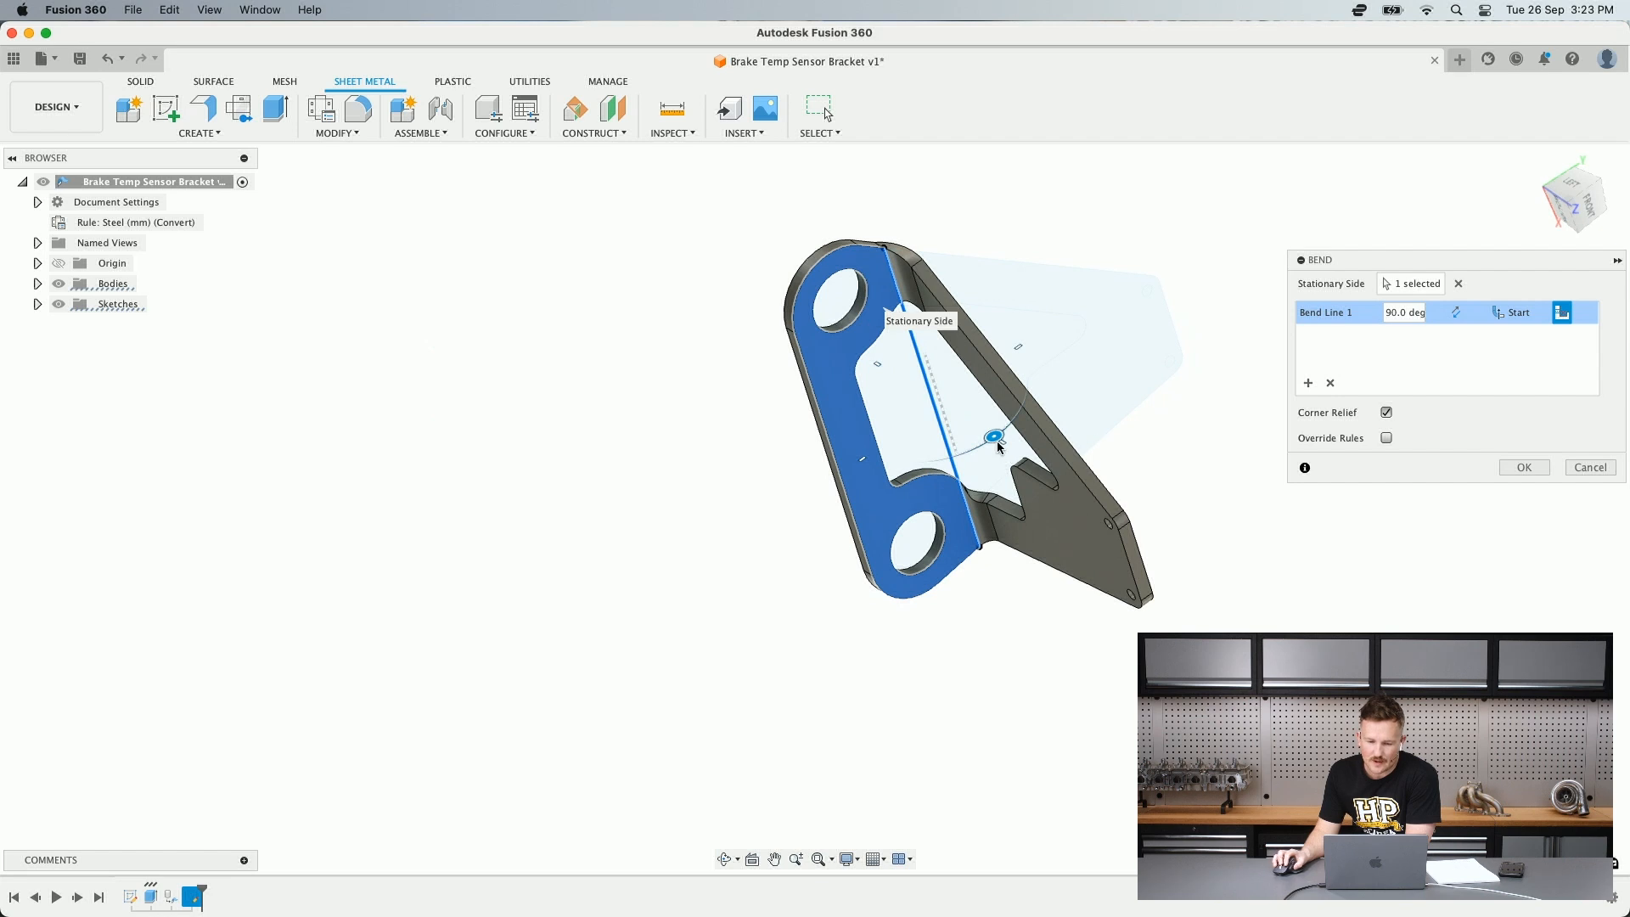
drag(1000, 445, 1023, 415)
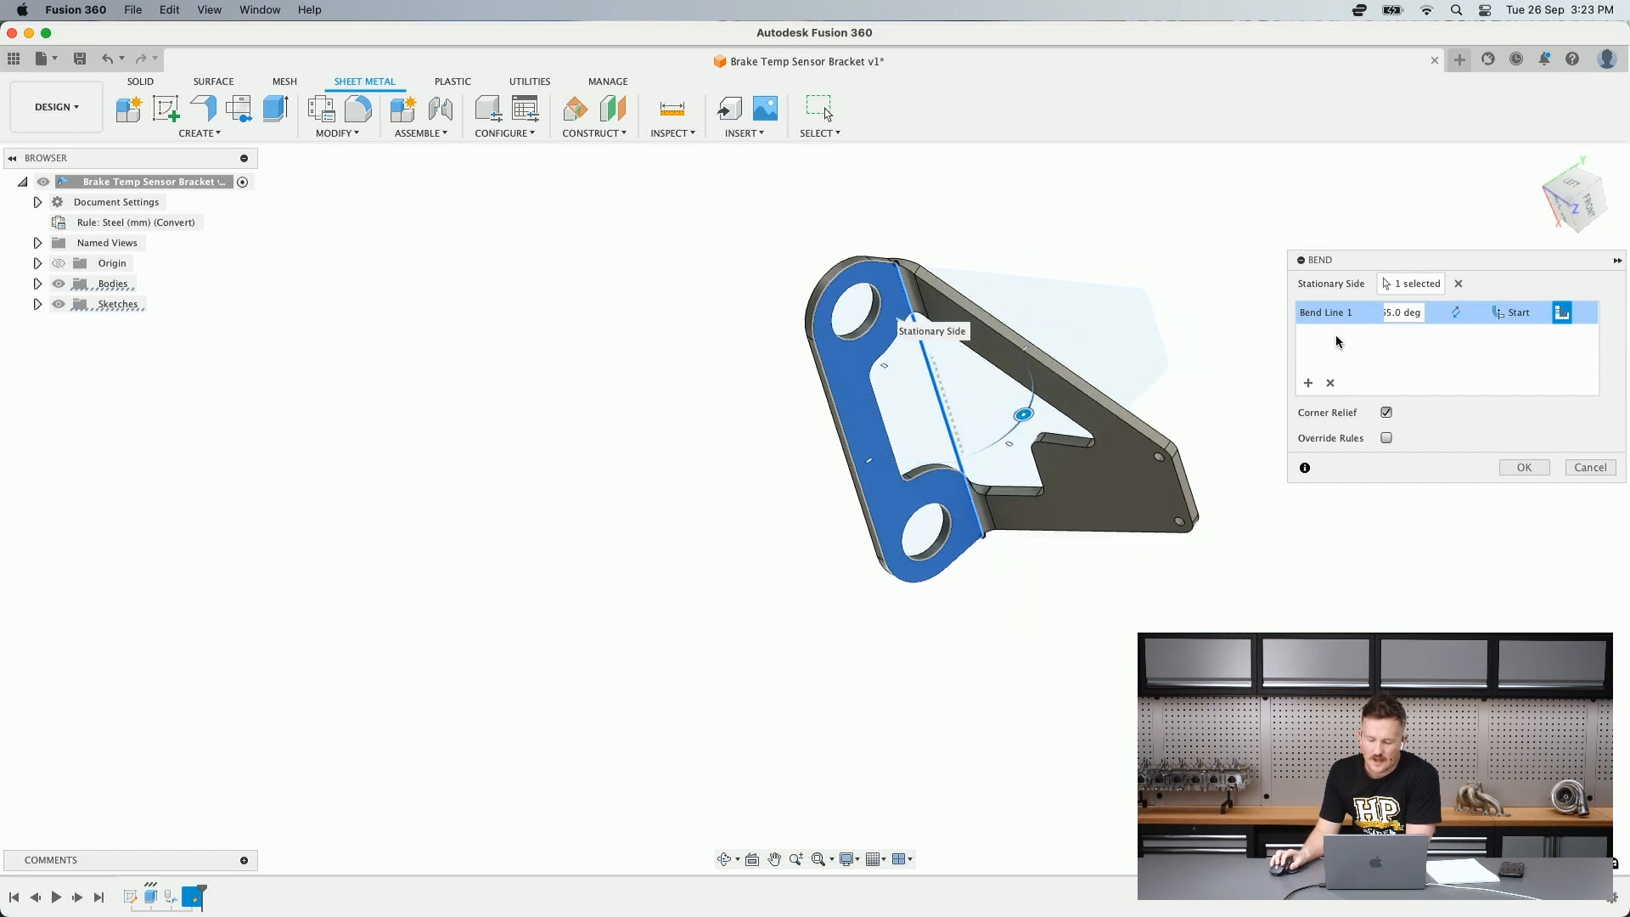
click(1455, 313)
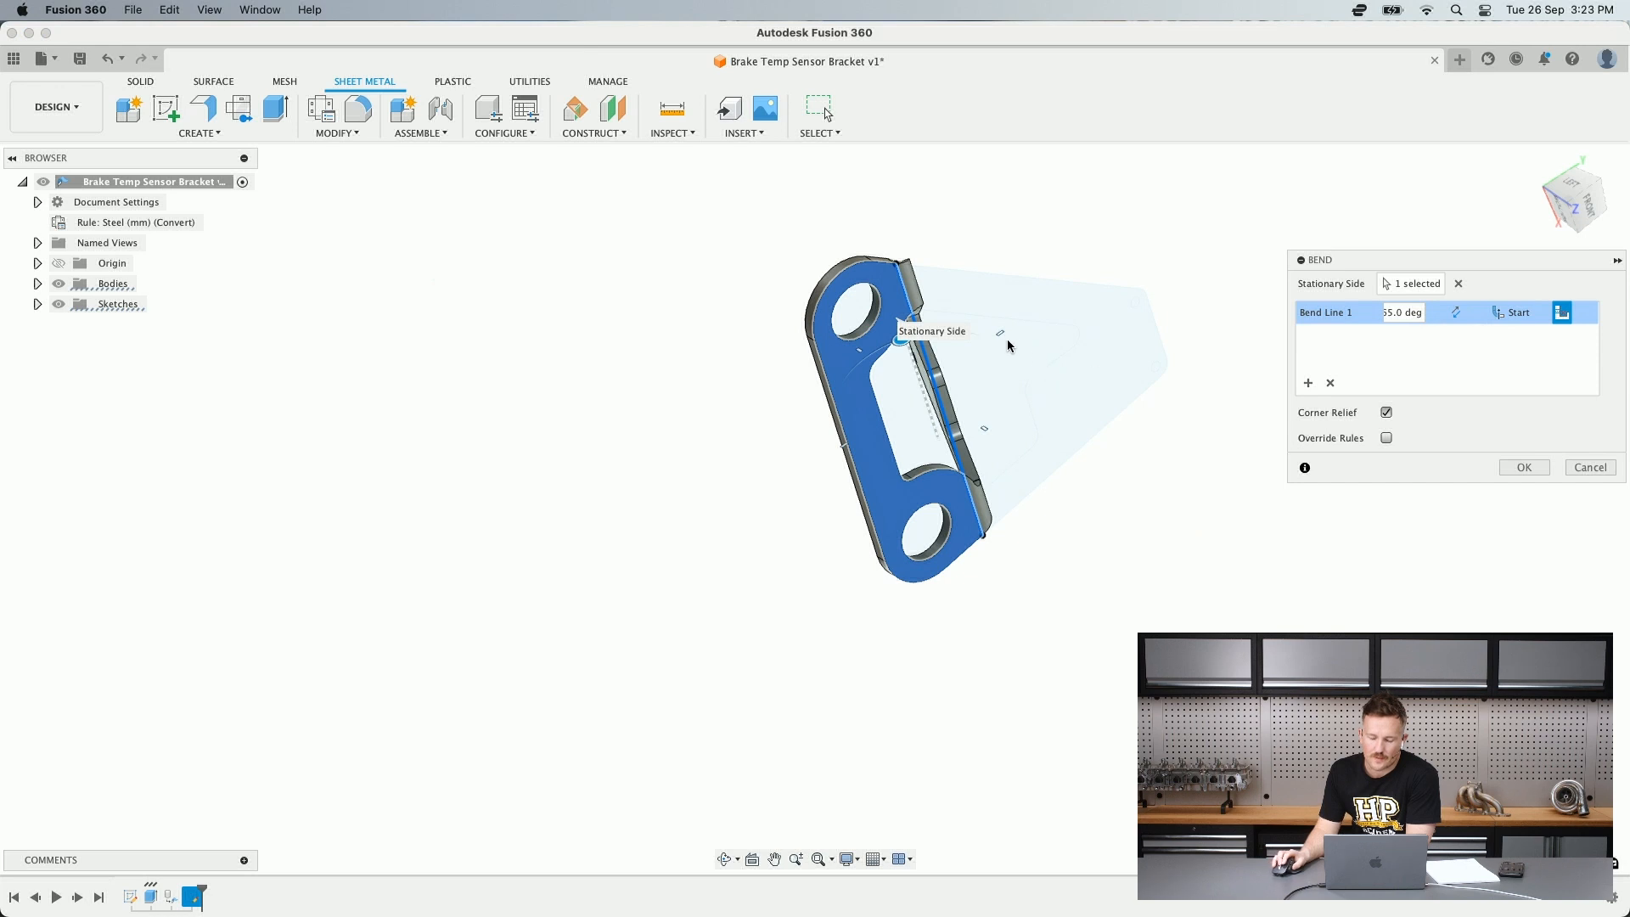
mouse_move(1008, 345)
shift+middle_down()
mouse_move(1085, 444)
mouse_move(1002, 336)
shift+middle_up()
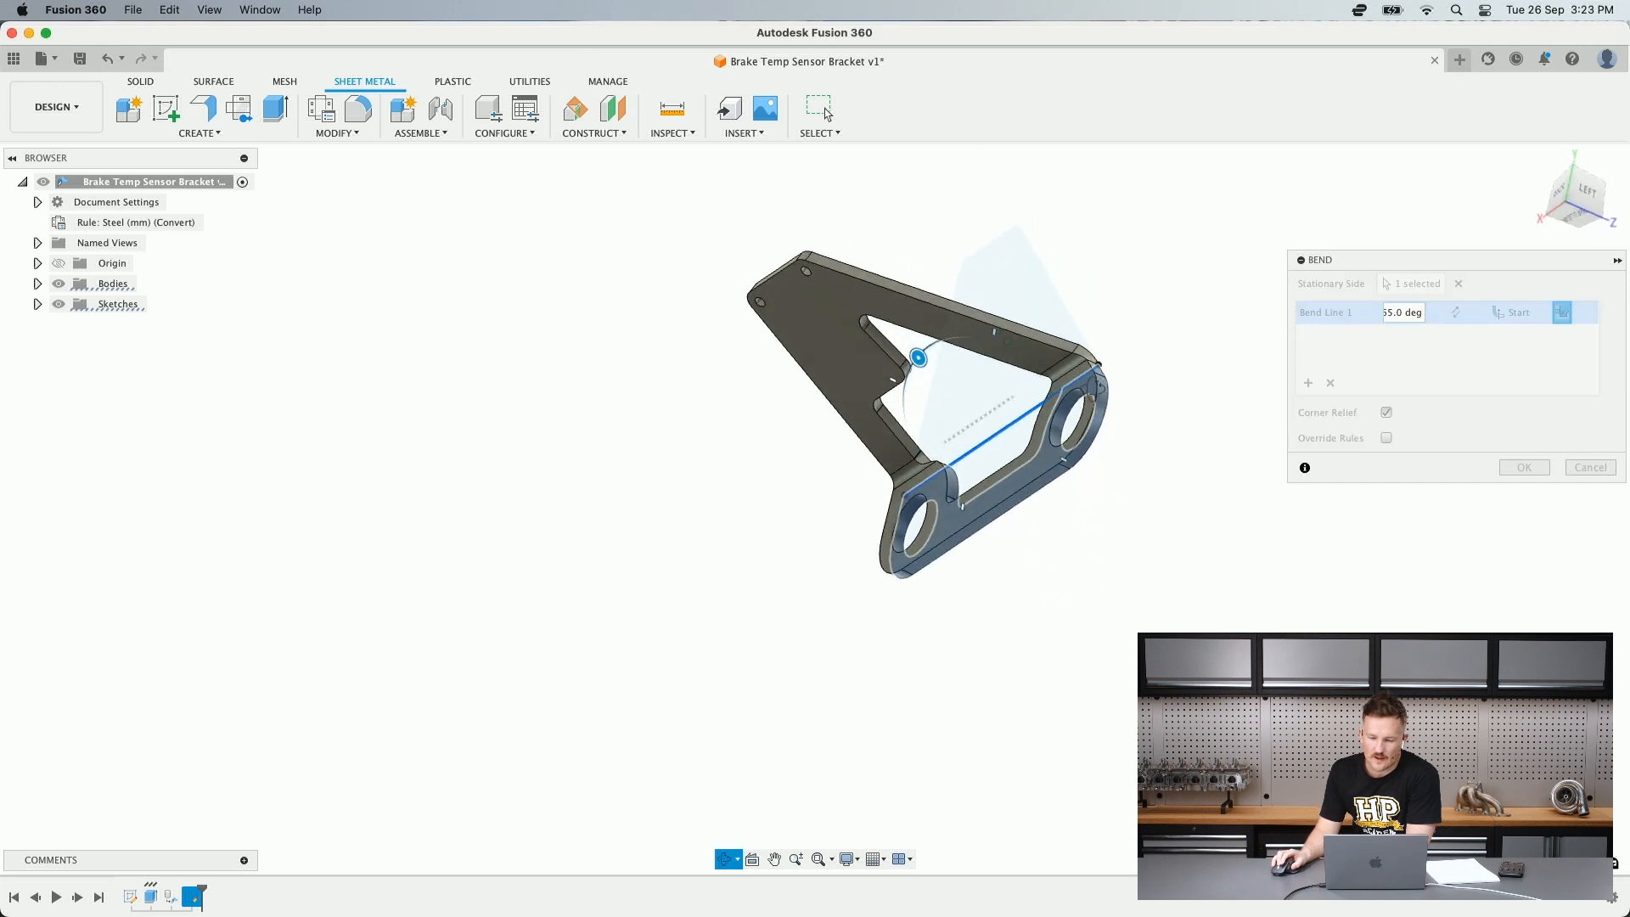
click(1455, 312)
click(1405, 313)
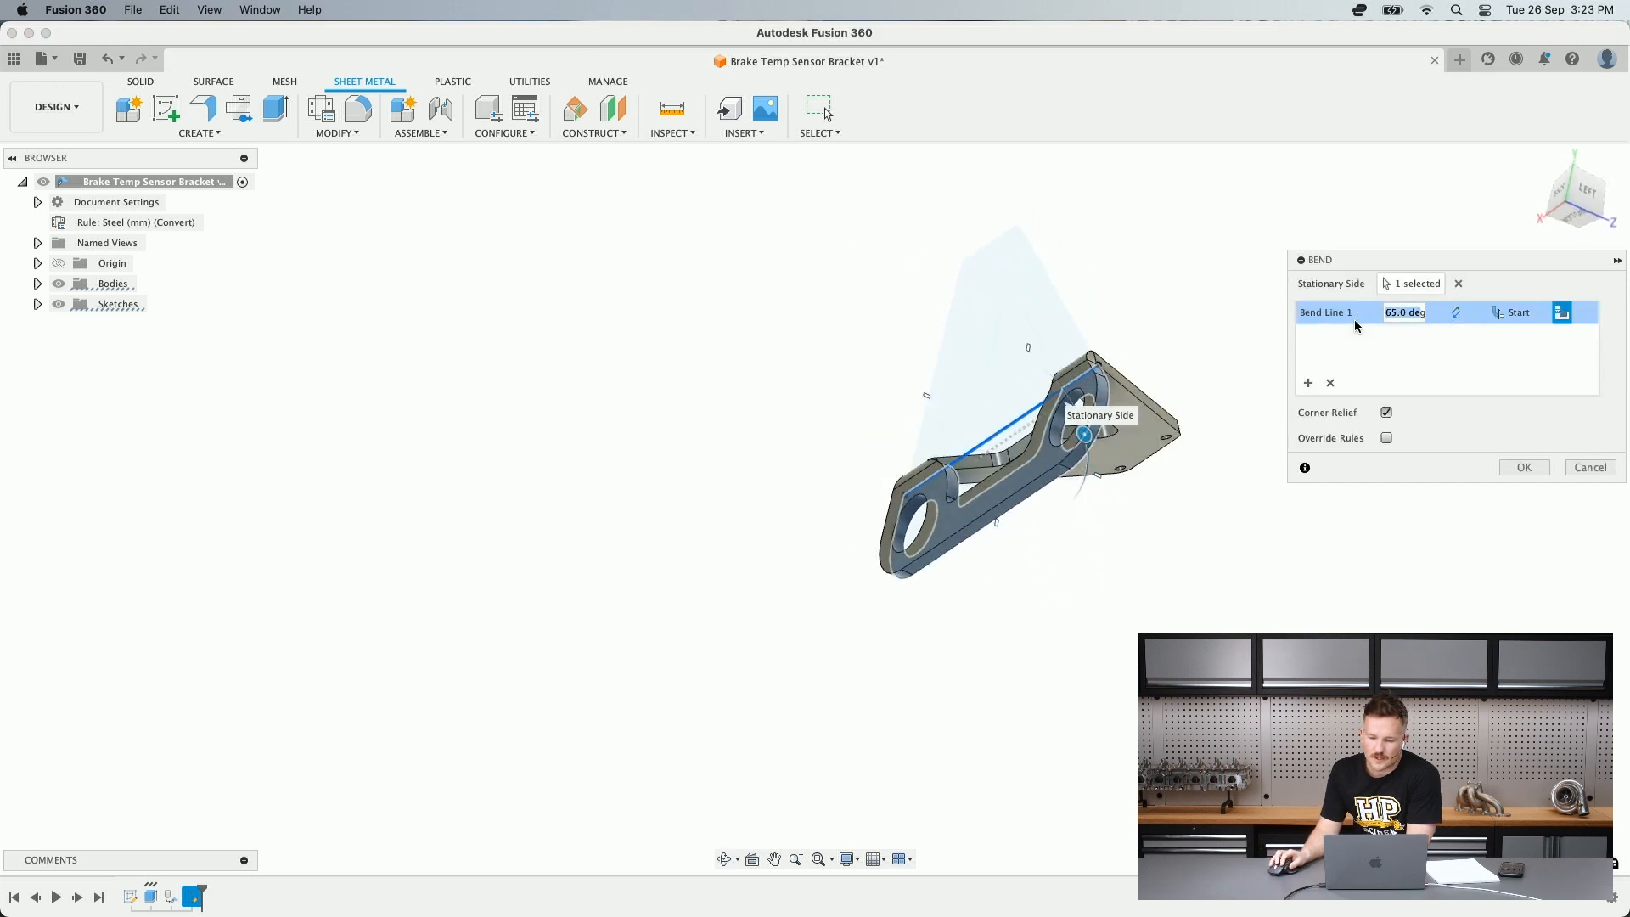
text(90)
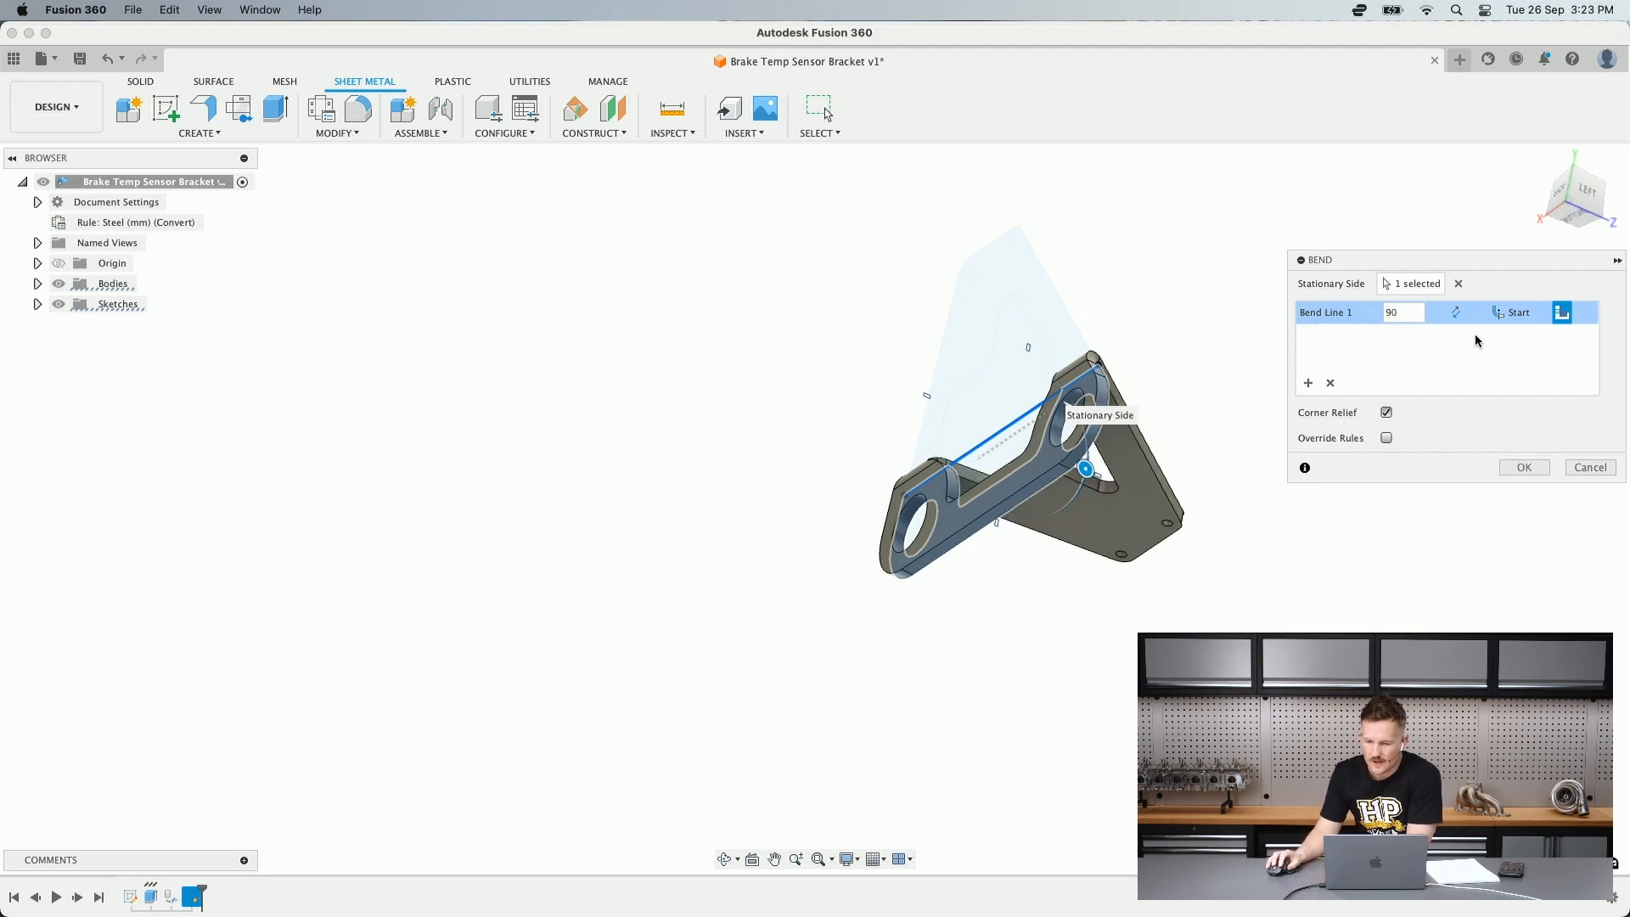
- Examine the bend at the Start bend line position up close, and switch the position to Center
click(1516, 312)
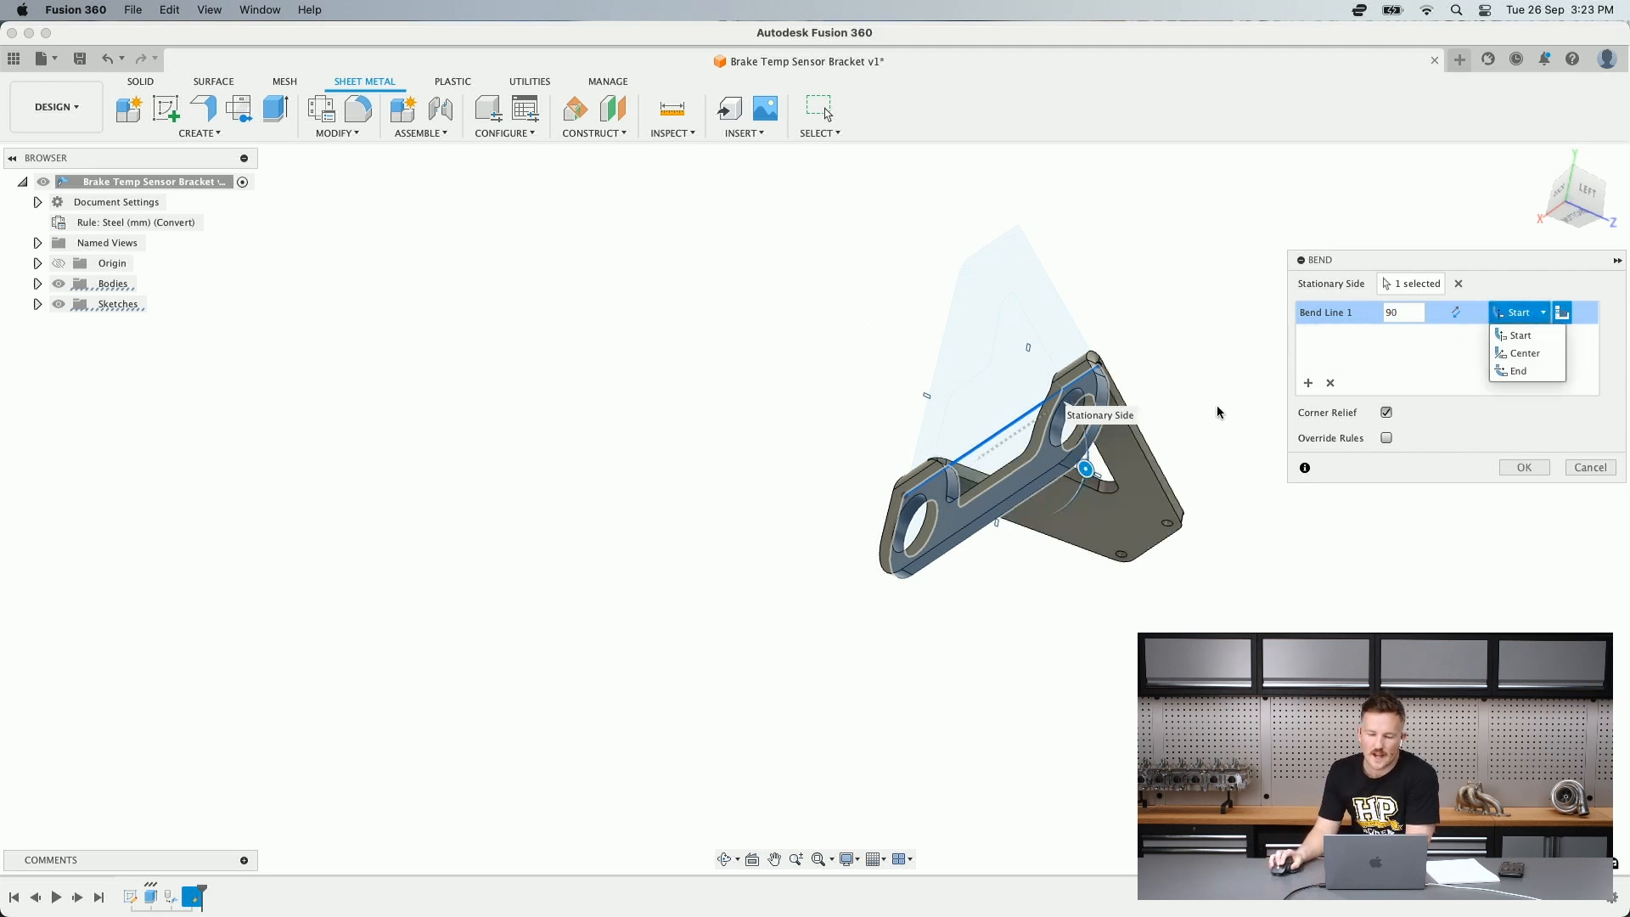
shift+middle_drag(1214, 404, 1161, 404)
scroll(1077, 399, up, 10)
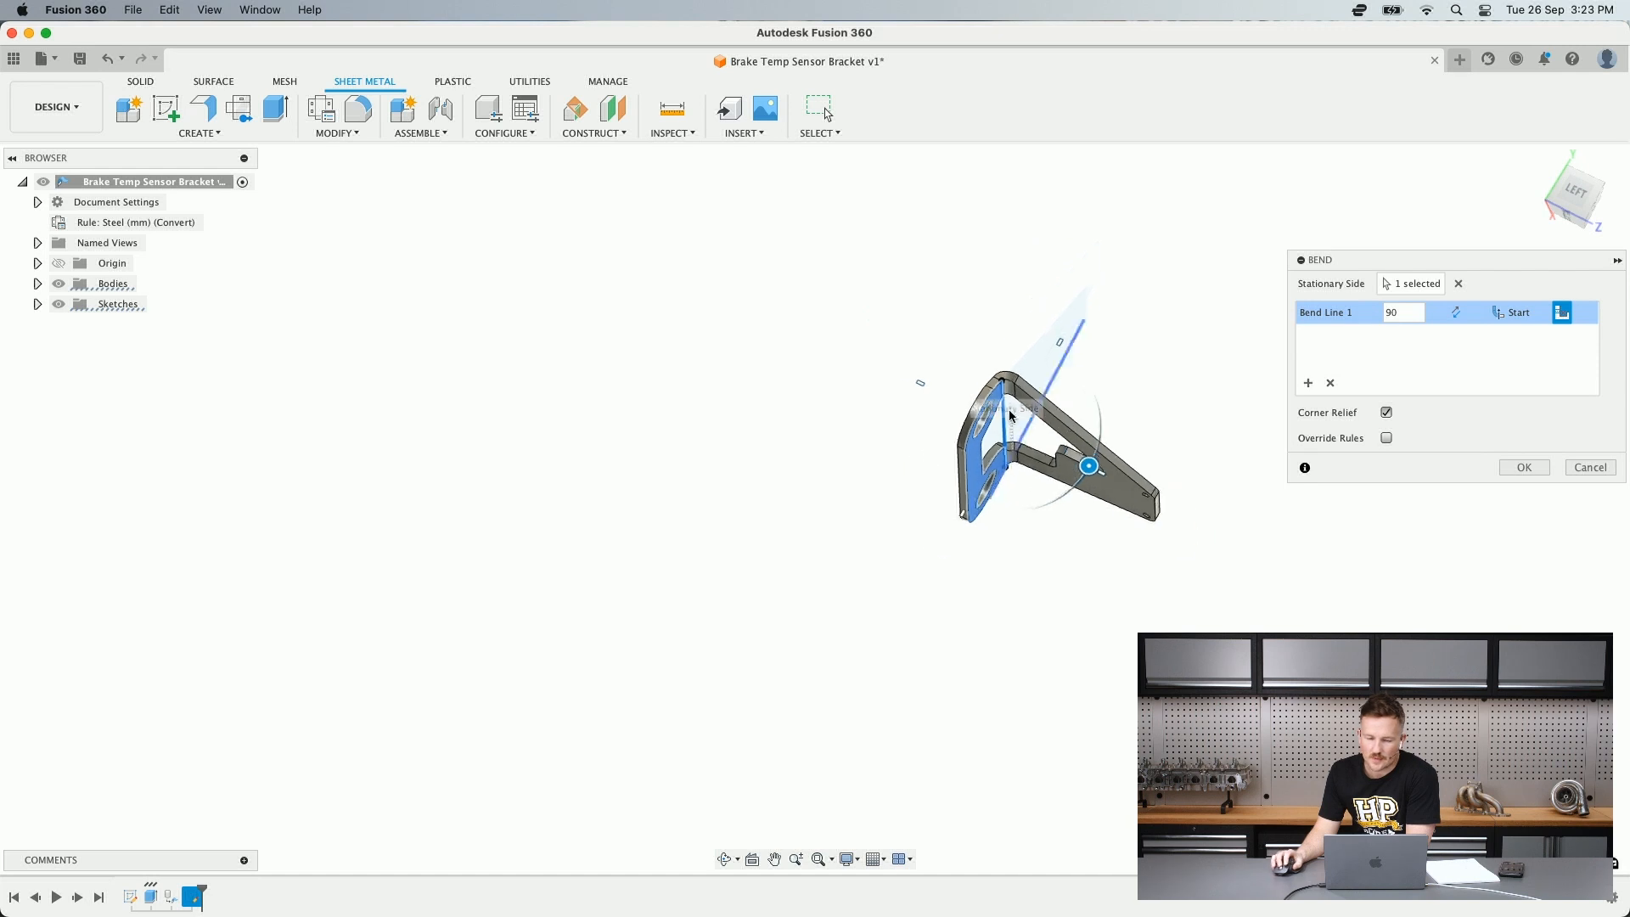
scroll(943, 352, up, 5)
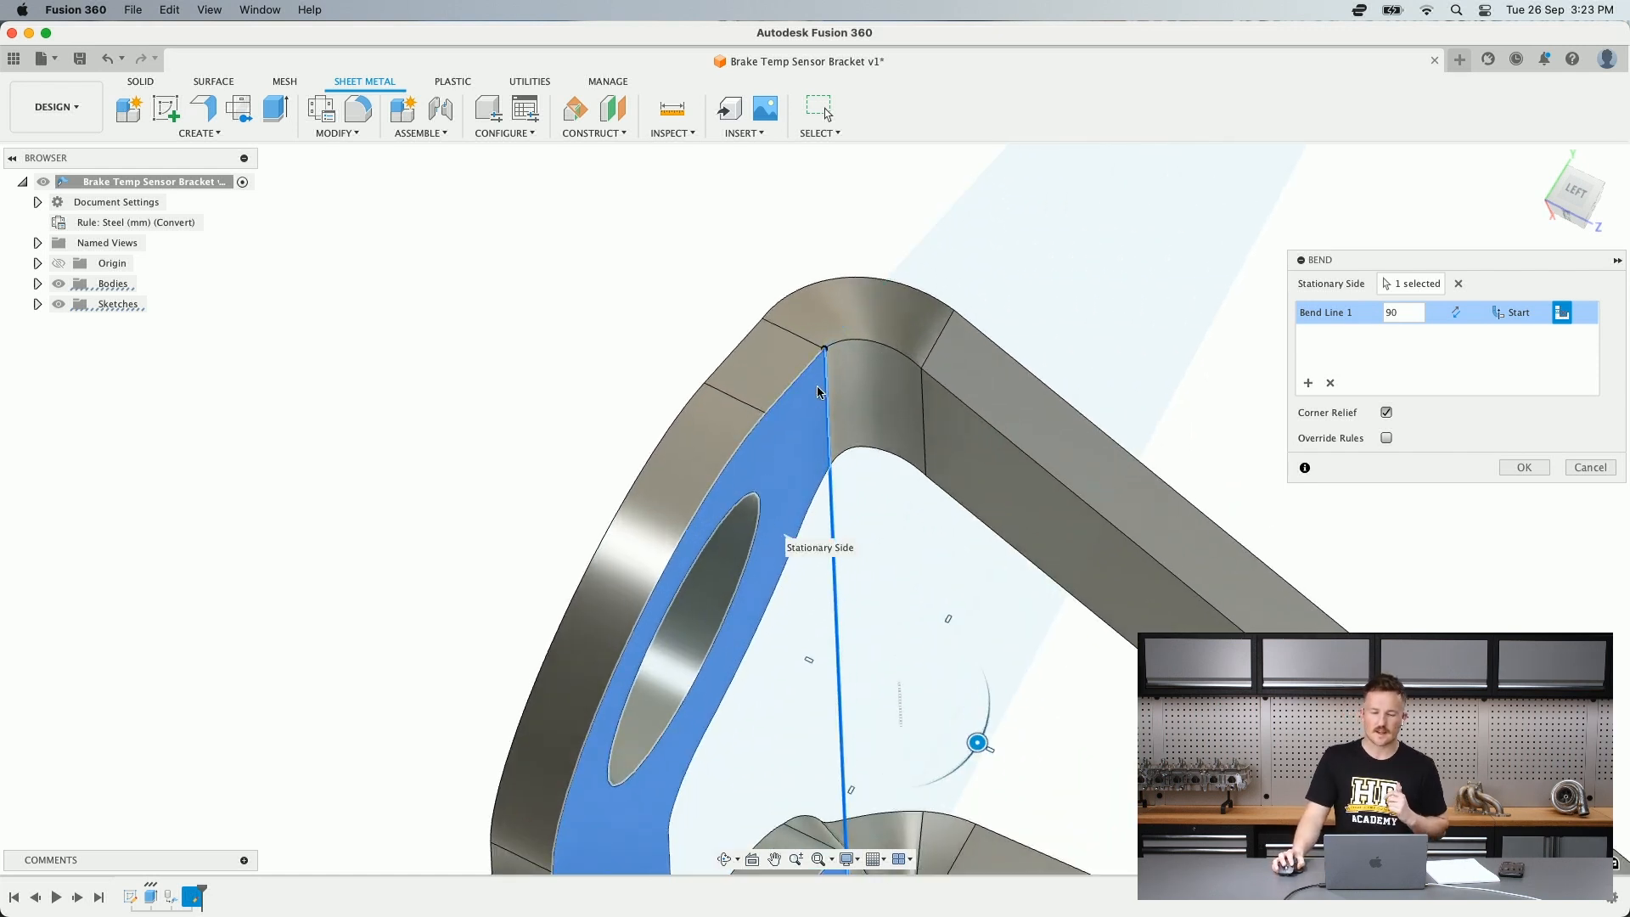
click(1529, 320)
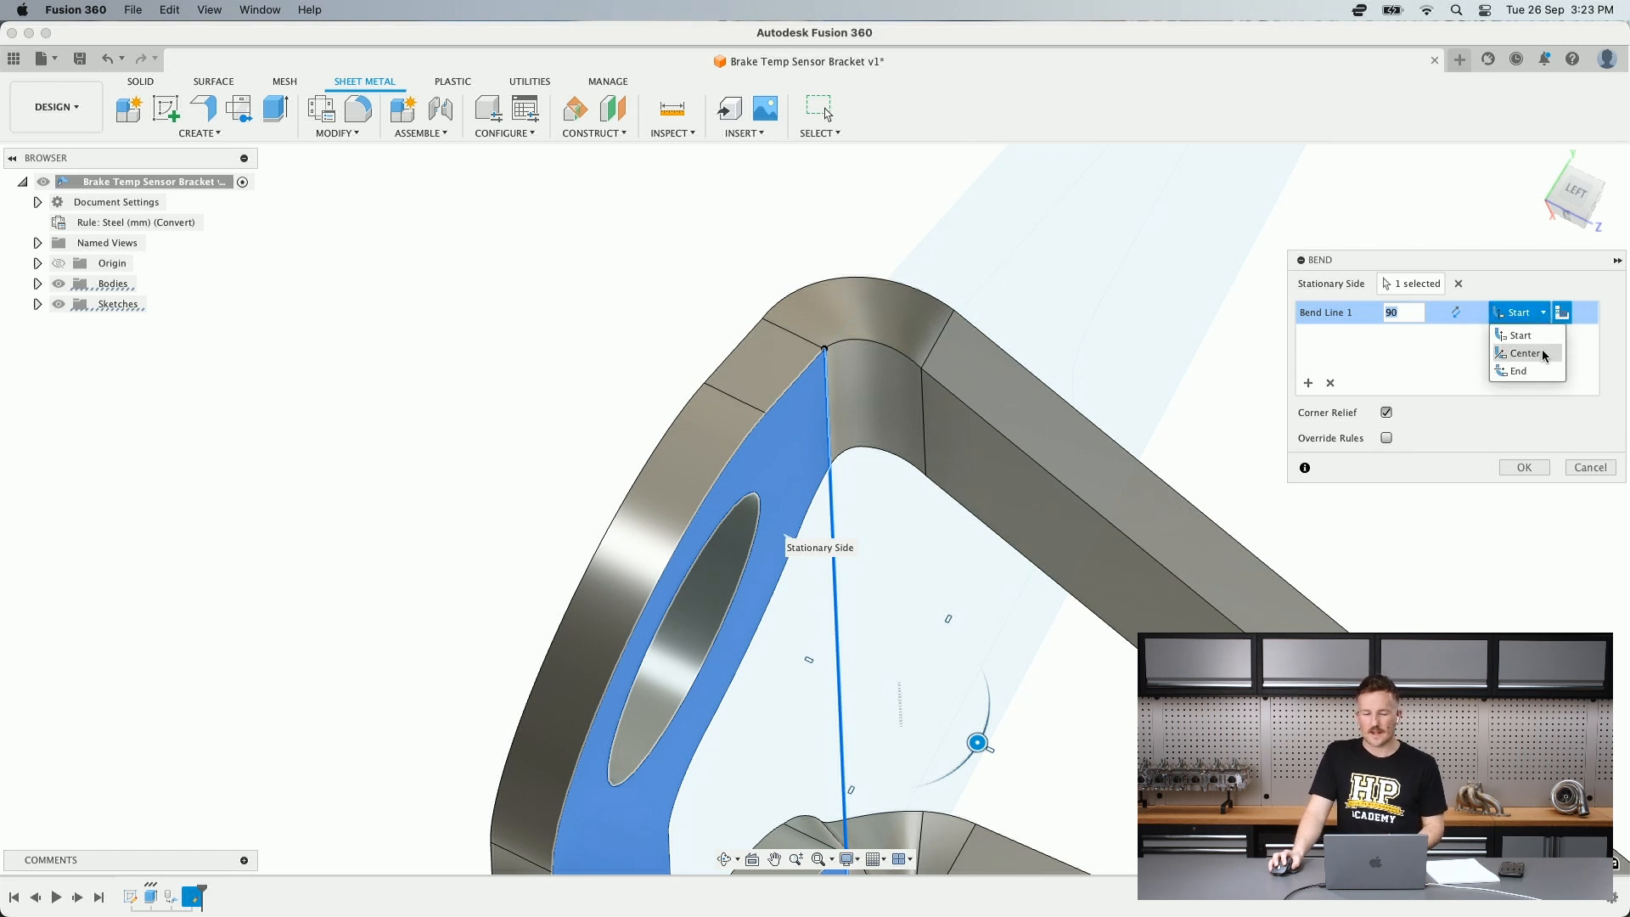
click(1525, 353)
- Switch the bend line position to End and examine how the bend sits against the sketched line
click(1527, 315)
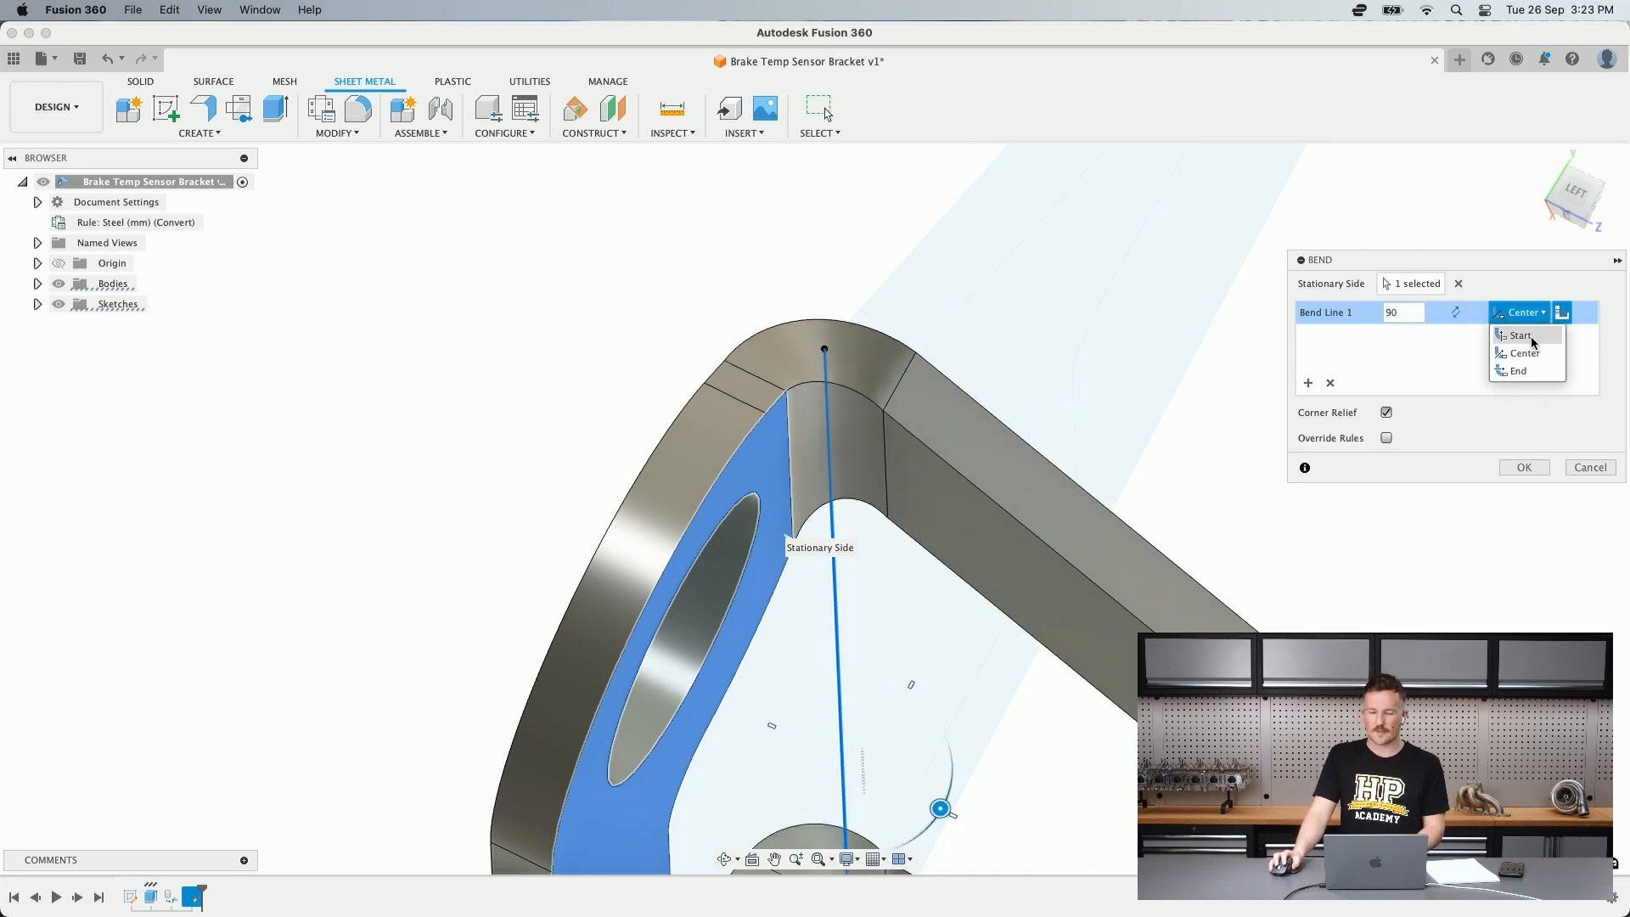
click(1520, 371)
scroll(834, 252, down, 3)
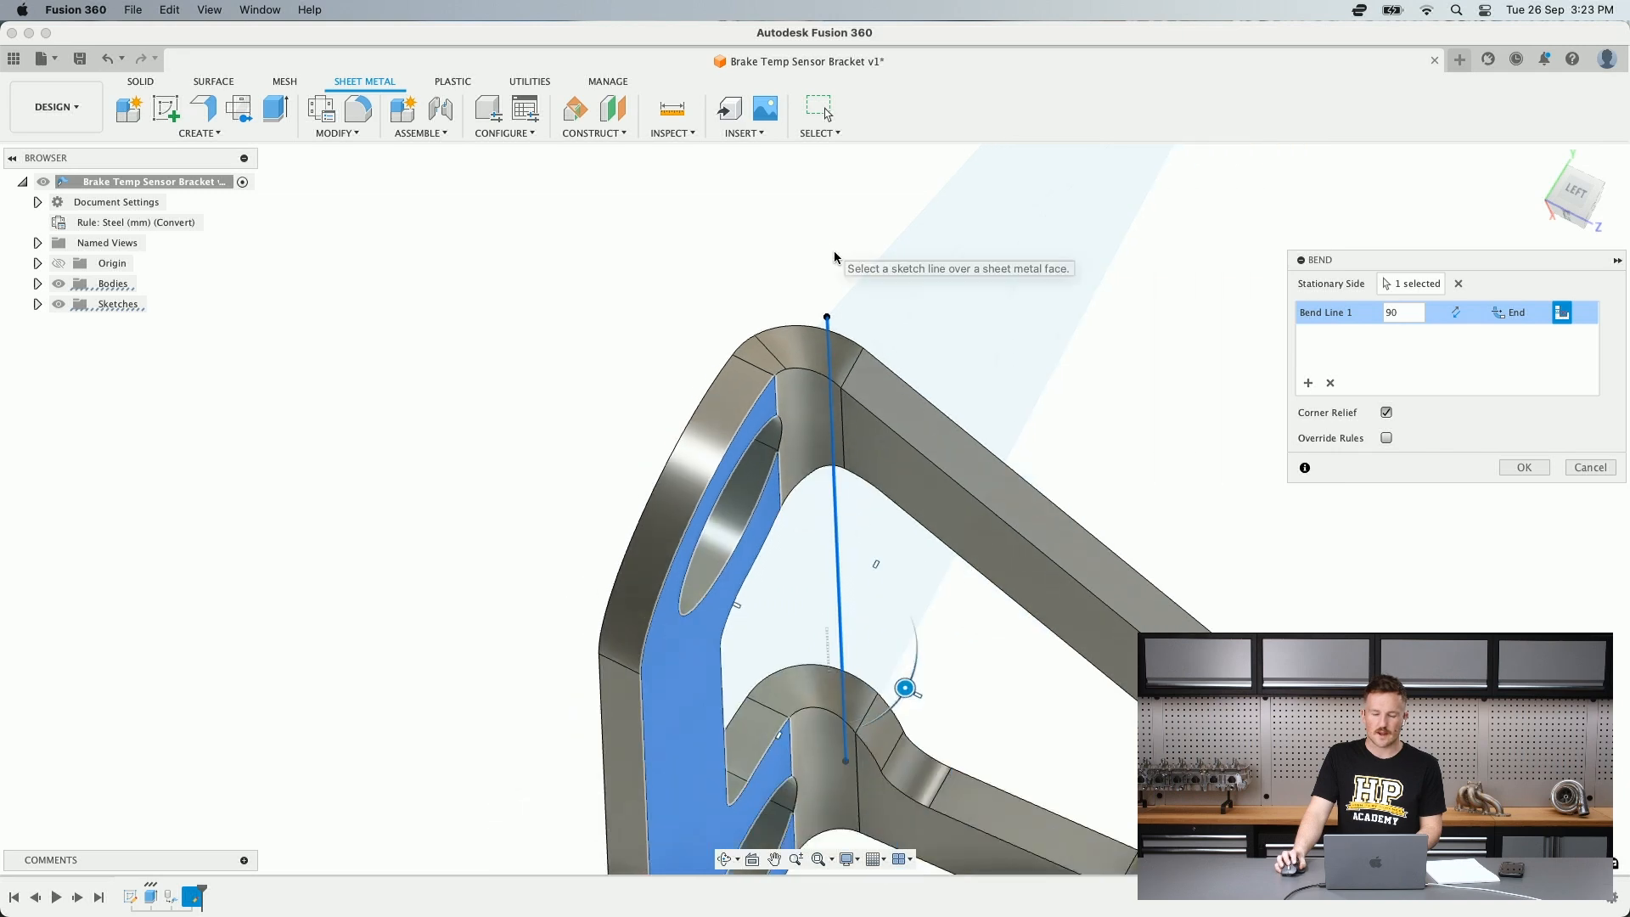
scroll(864, 298, up, 5)
scroll(865, 299, down, 5)
scroll(910, 390, down, 3)
shift+middle_drag(912, 401, 883, 336)
- Set the bend line position to Center and apply the 90-degree bend
click(1516, 313)
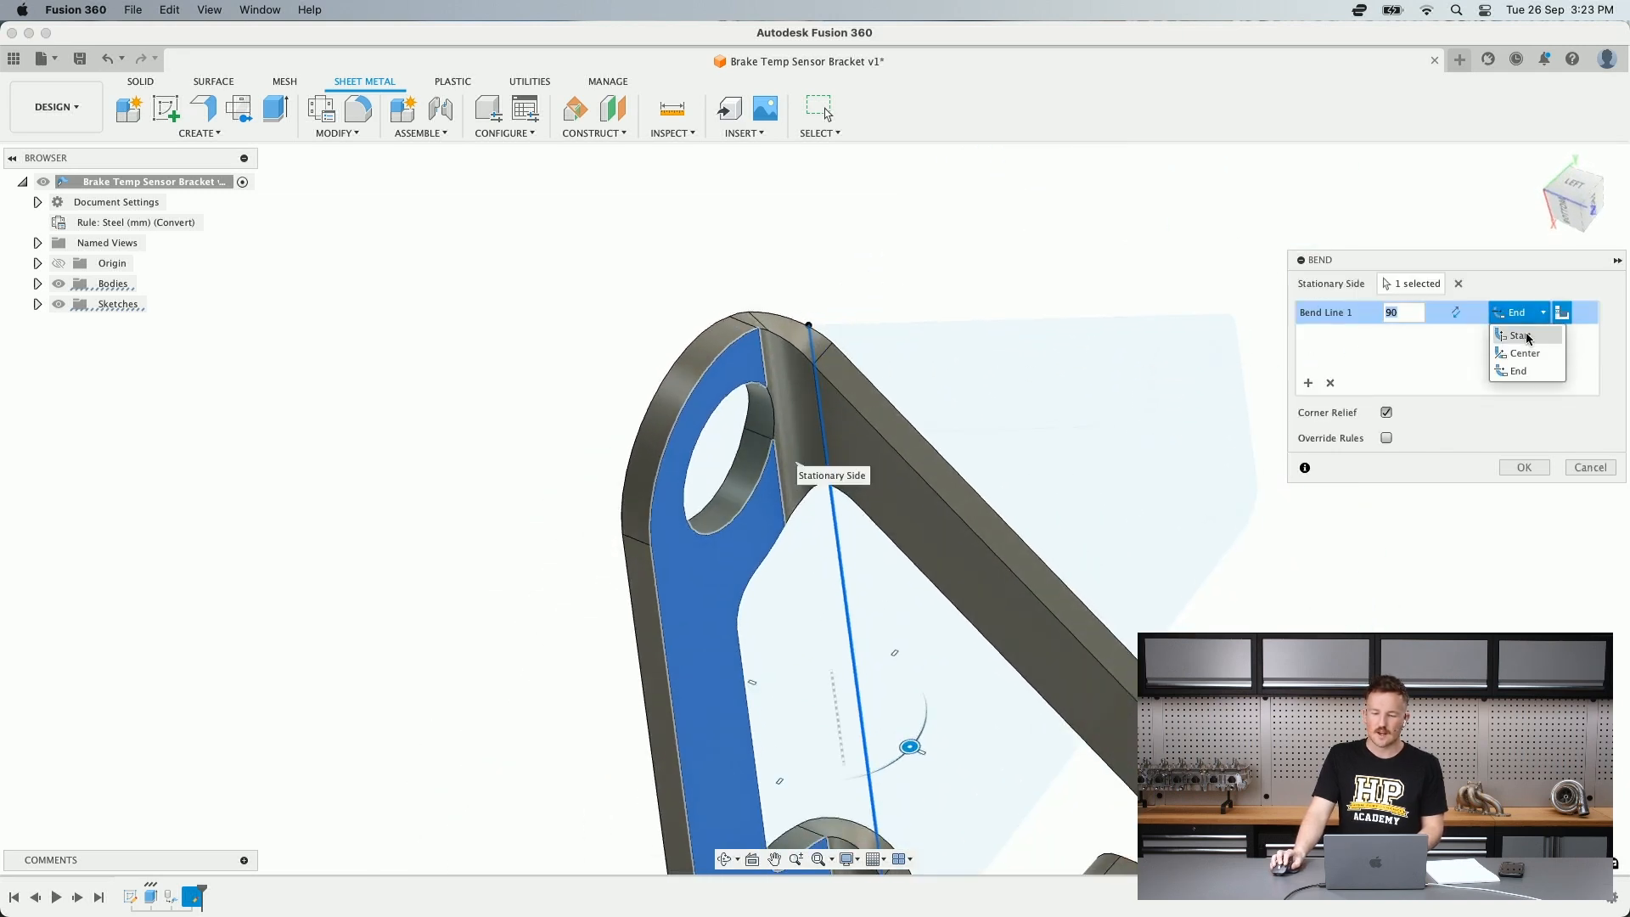
click(1526, 353)
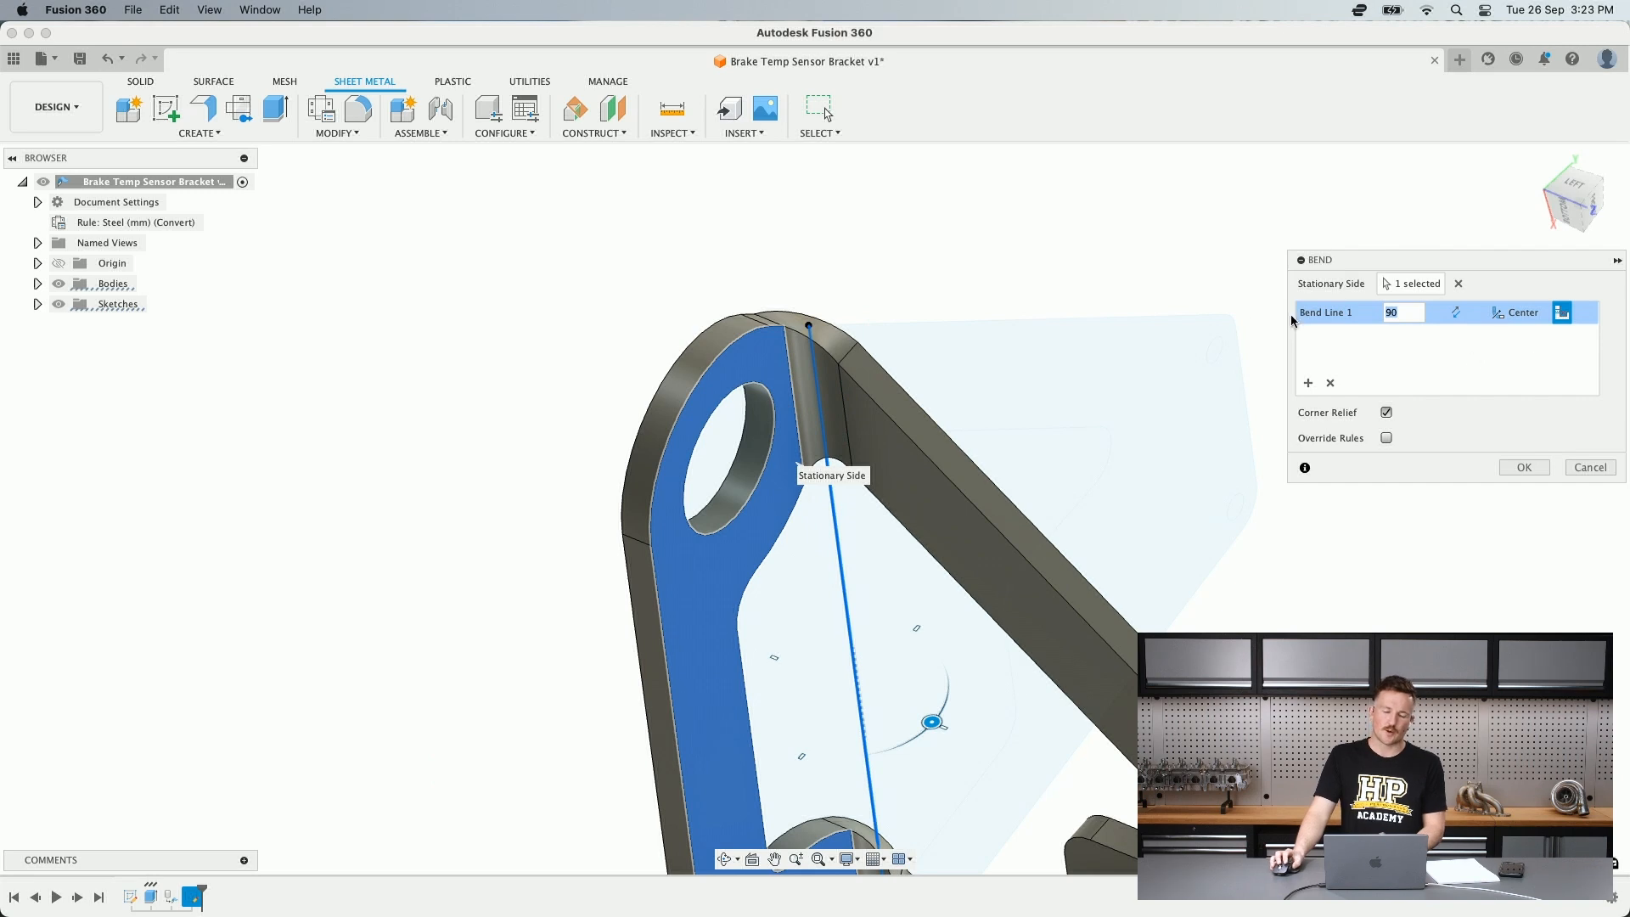
scroll(742, 258, down, 5)
shift+middle_drag(827, 354, 850, 326)
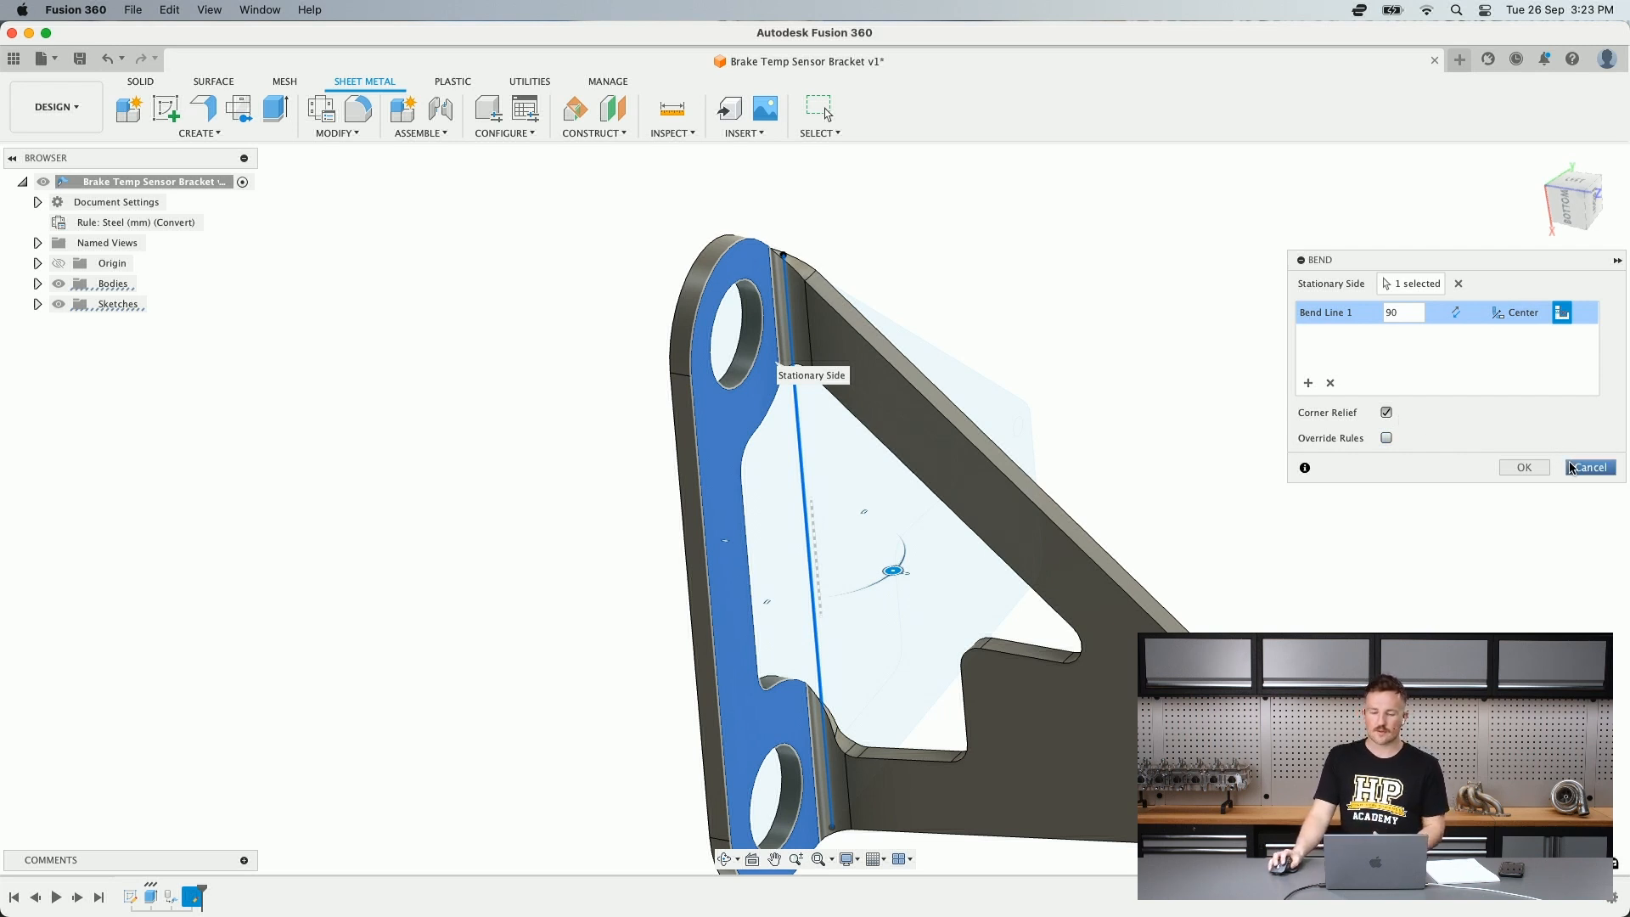
click(1538, 468)
- Examine the bent bracket around the bend, the inner cutout and the large holes from several angles
scroll(461, 364, down, 3)
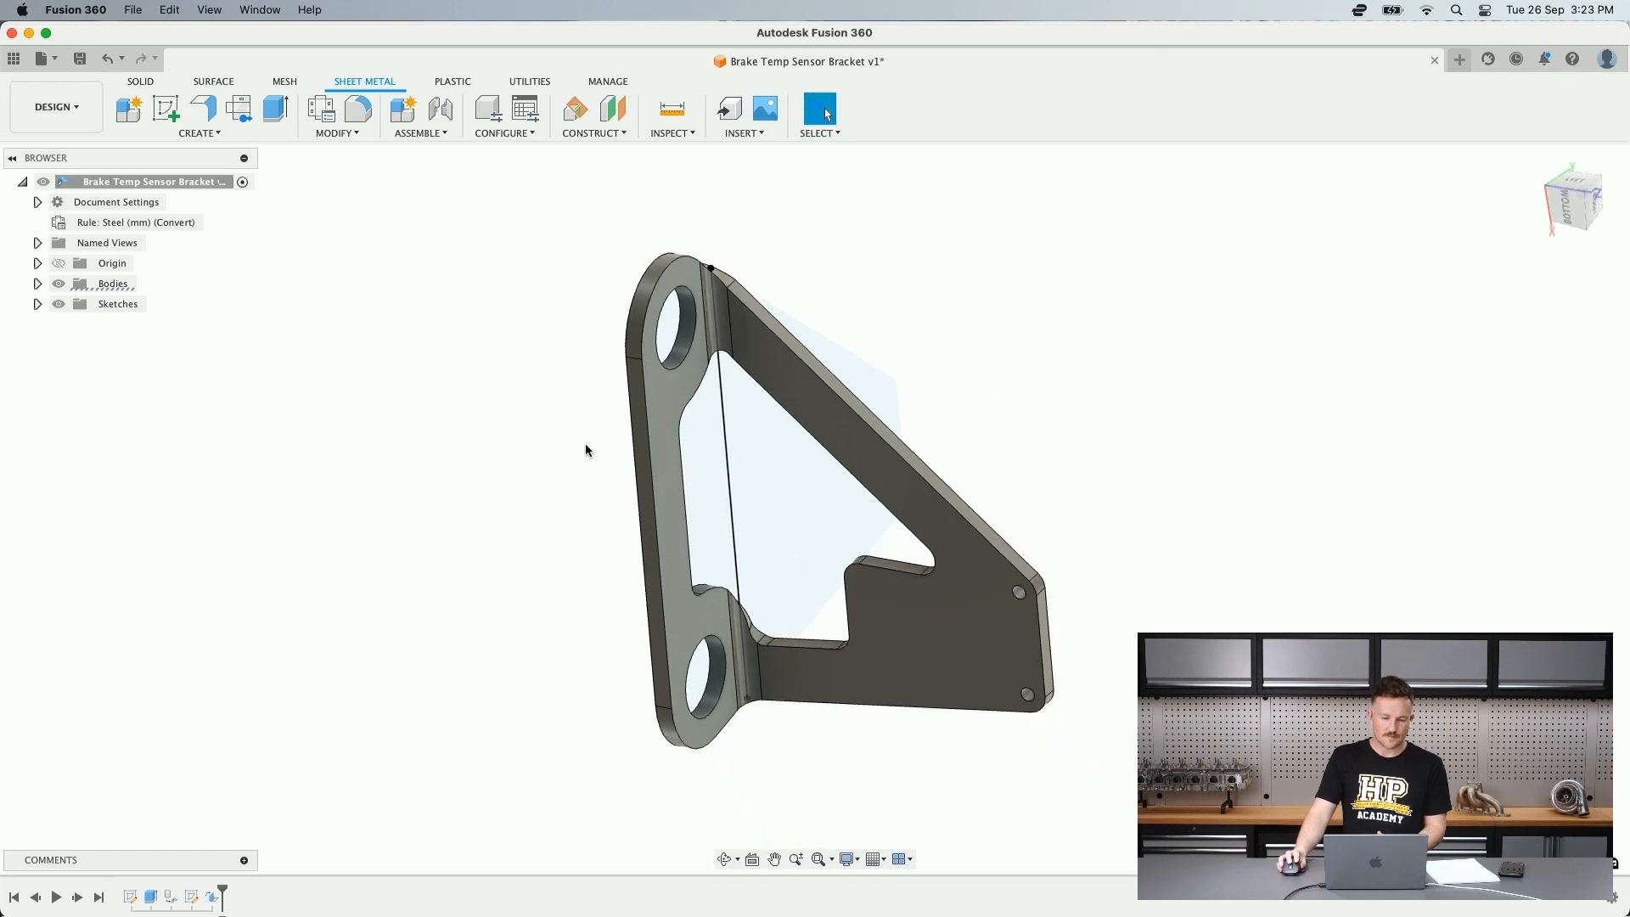
shift+middle_drag(586, 451, 546, 476)
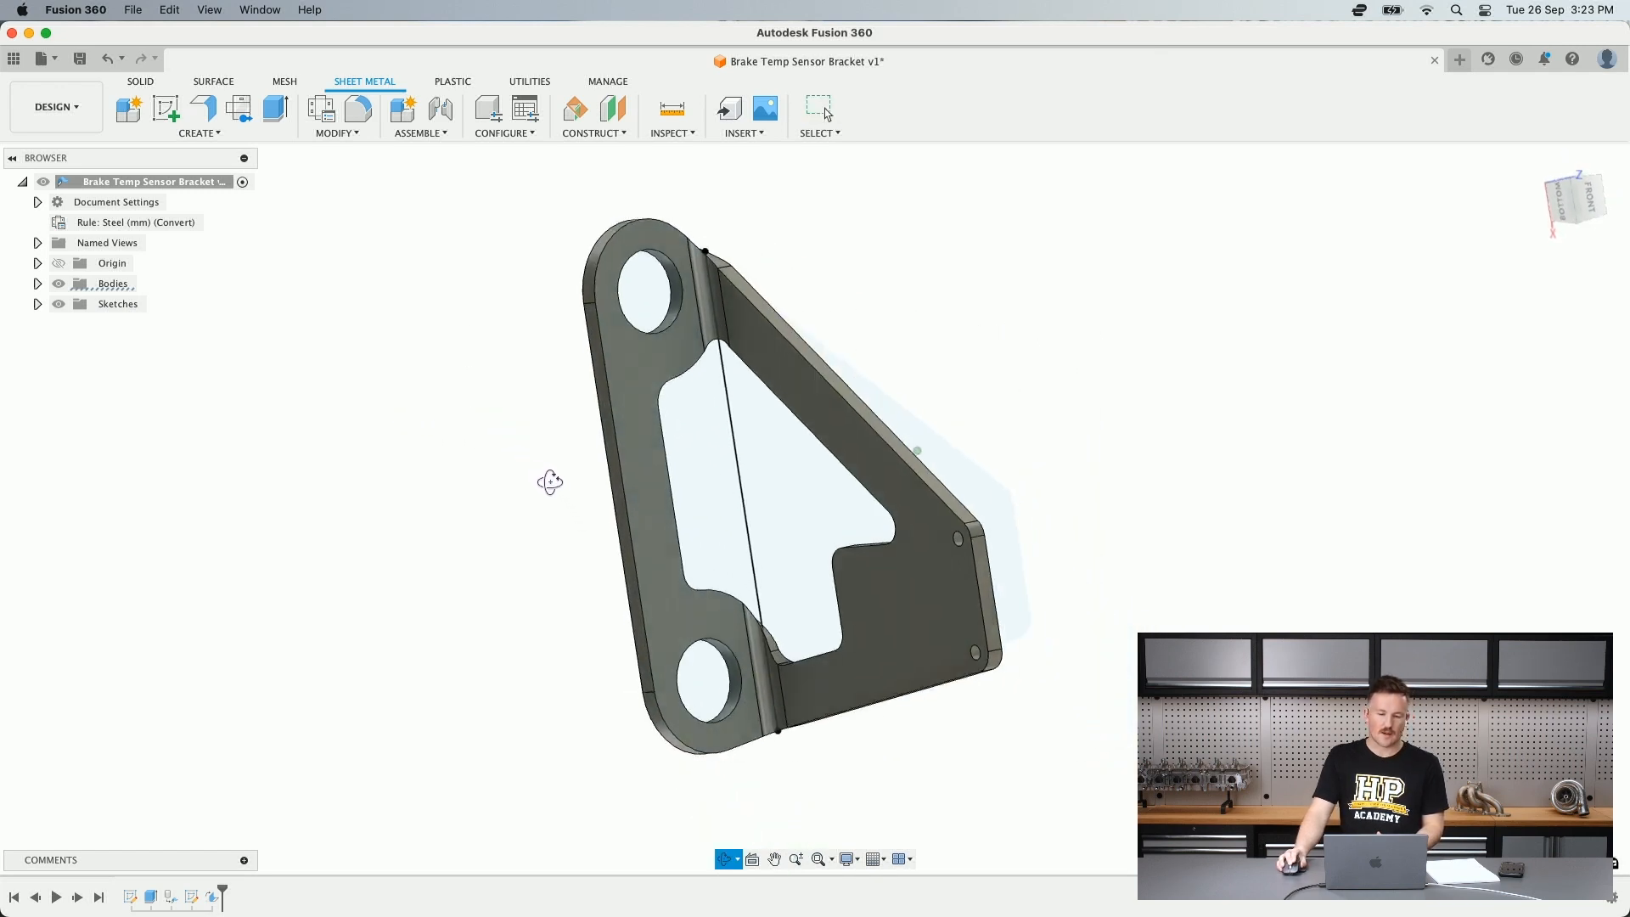
scroll(563, 487, up, 5)
scroll(563, 492, up, 3)
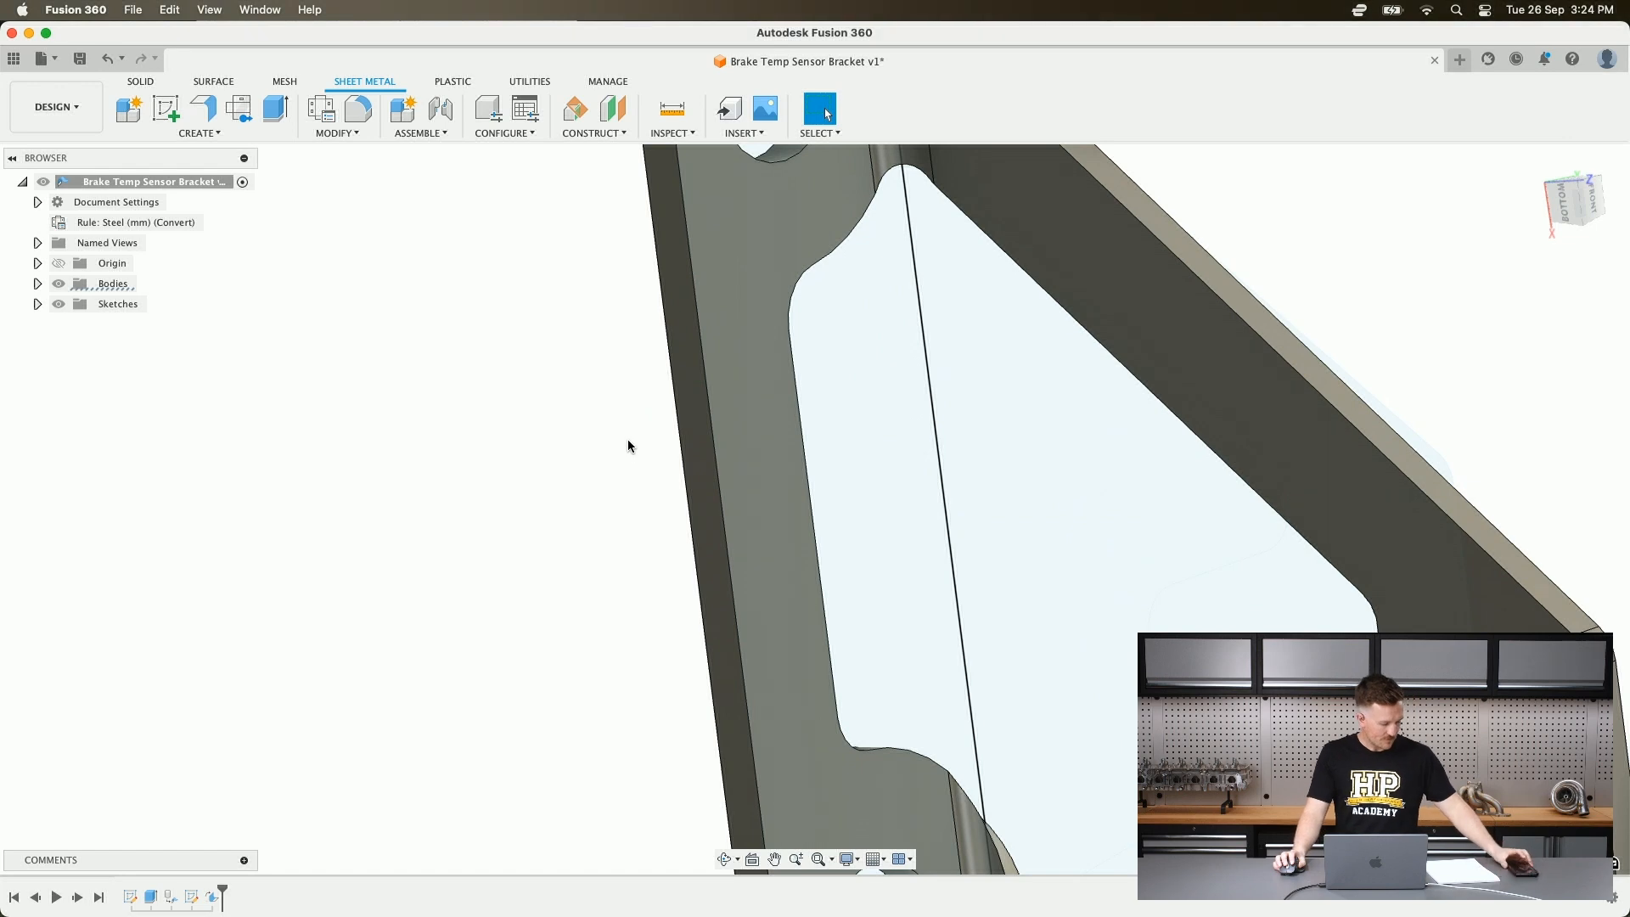
scroll(825, 323, down, 4)
shift+middle_drag(826, 323, 730, 476)
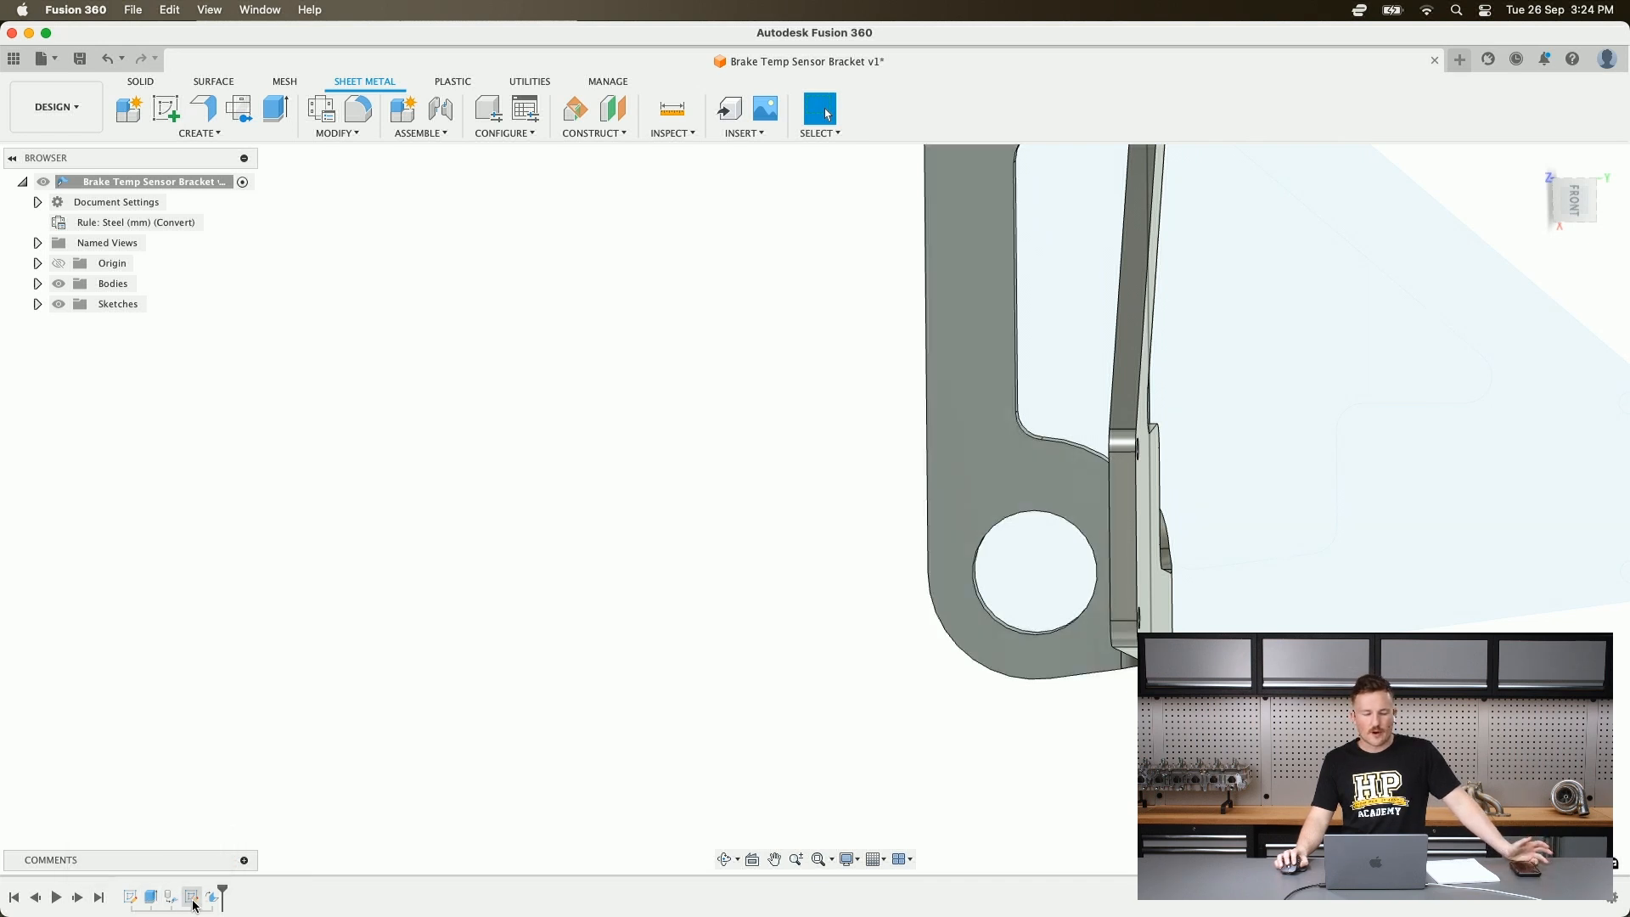
scroll(611, 607, down, 4)
shift+middle_drag(712, 553, 852, 541)
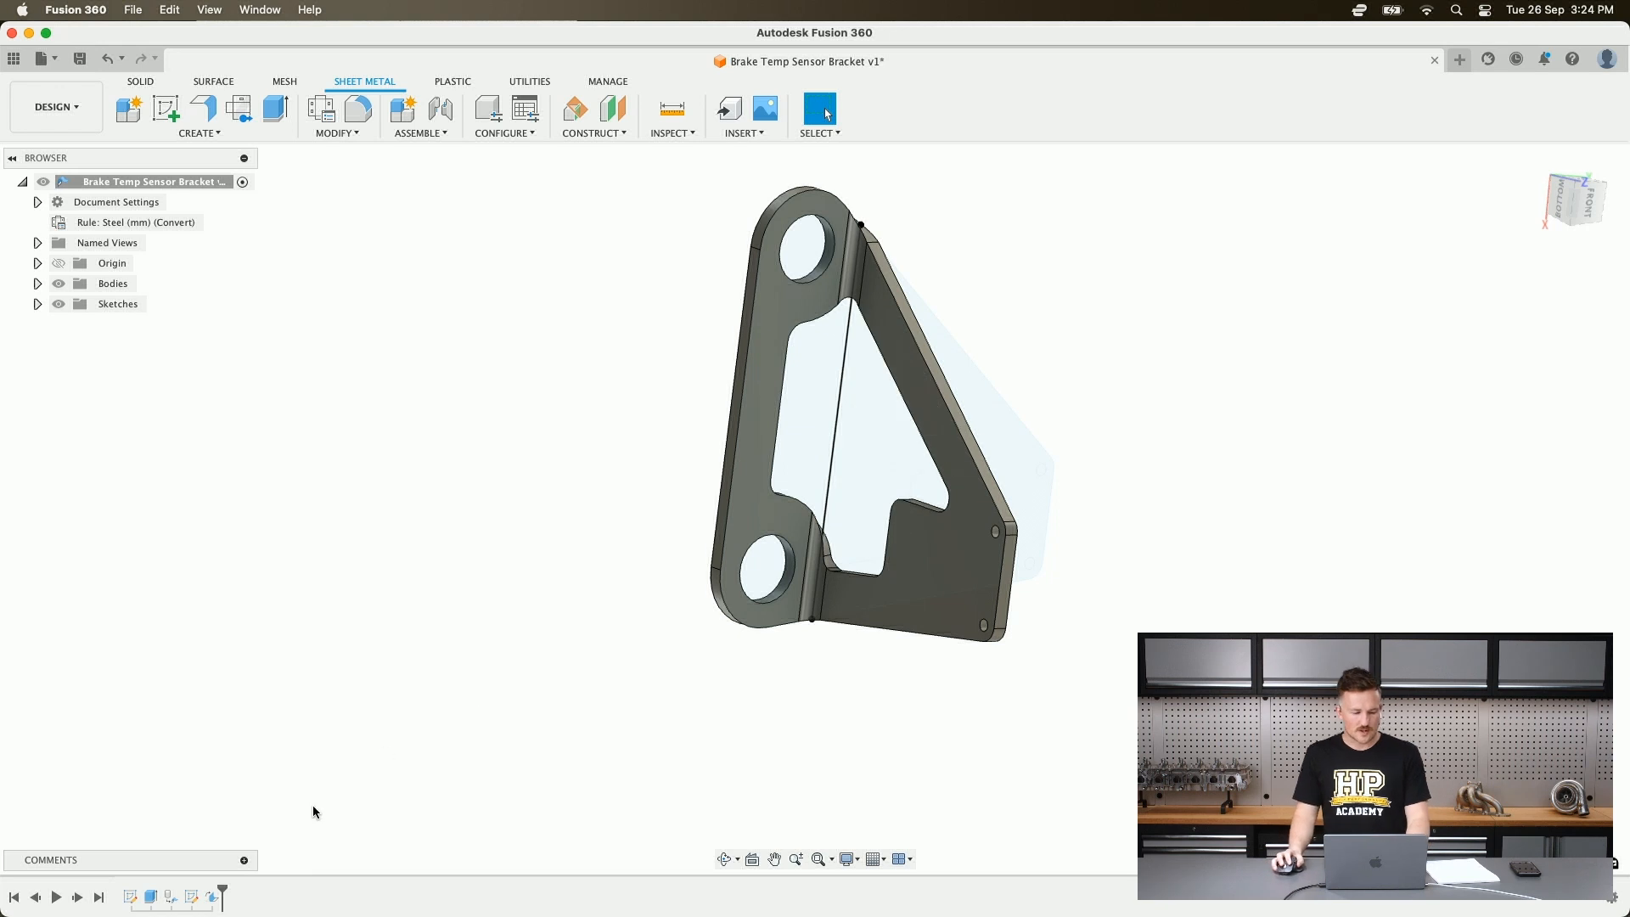
- Delete the sheet metal conversion, the bend line sketch and the bend from the design history
click(170, 898)
shift+click(213, 898)
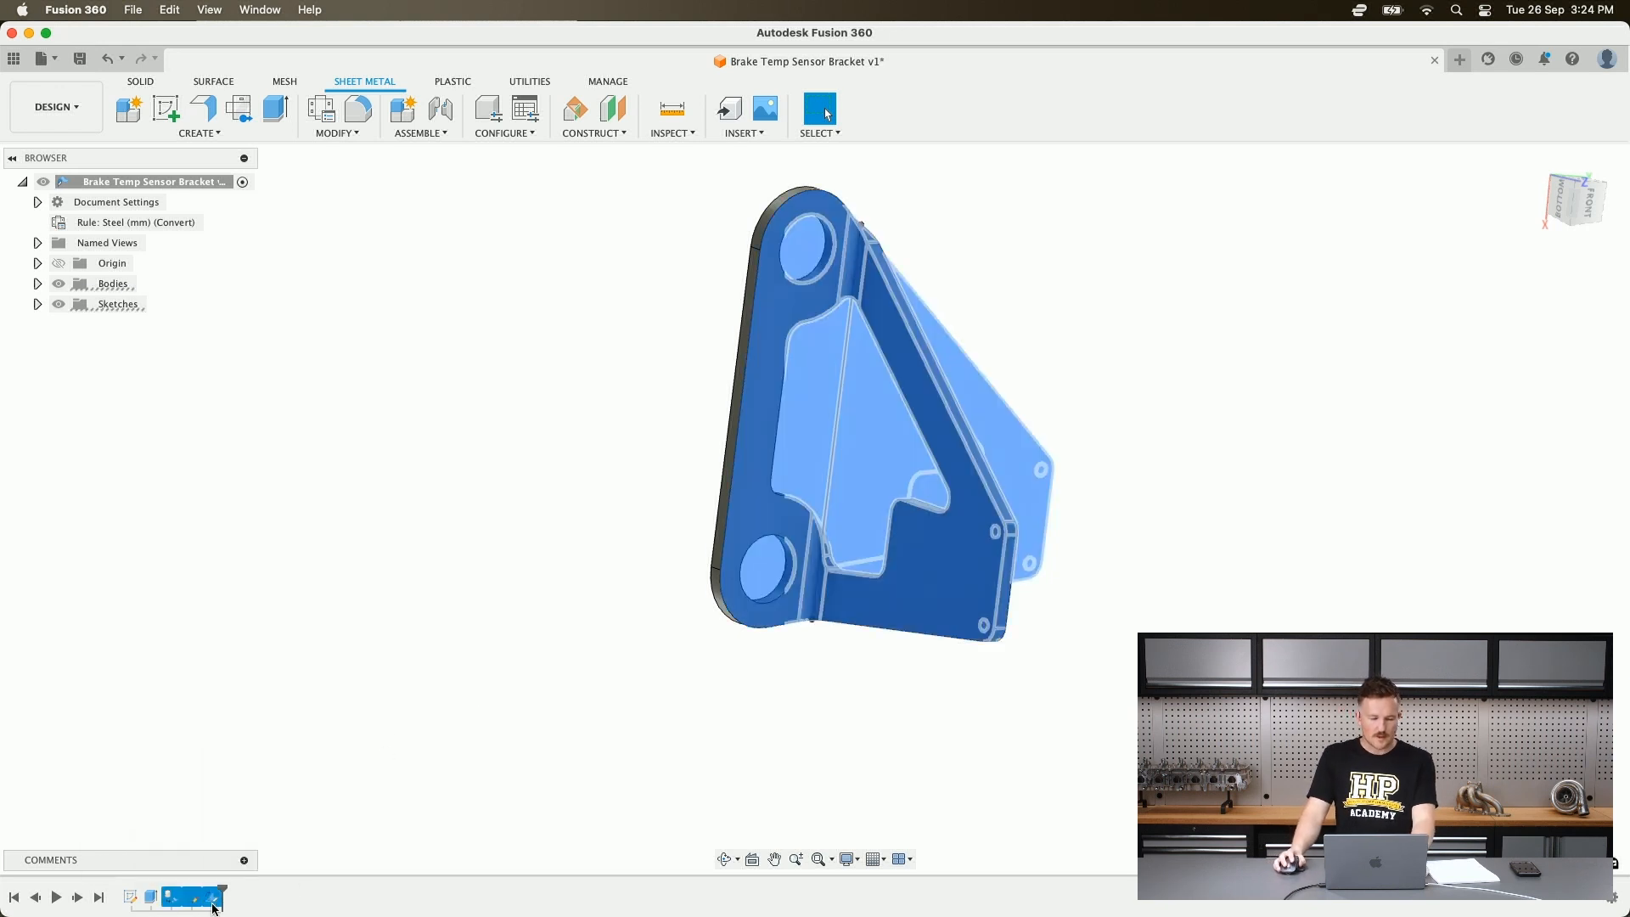
right_click(216, 898)
click(252, 811)
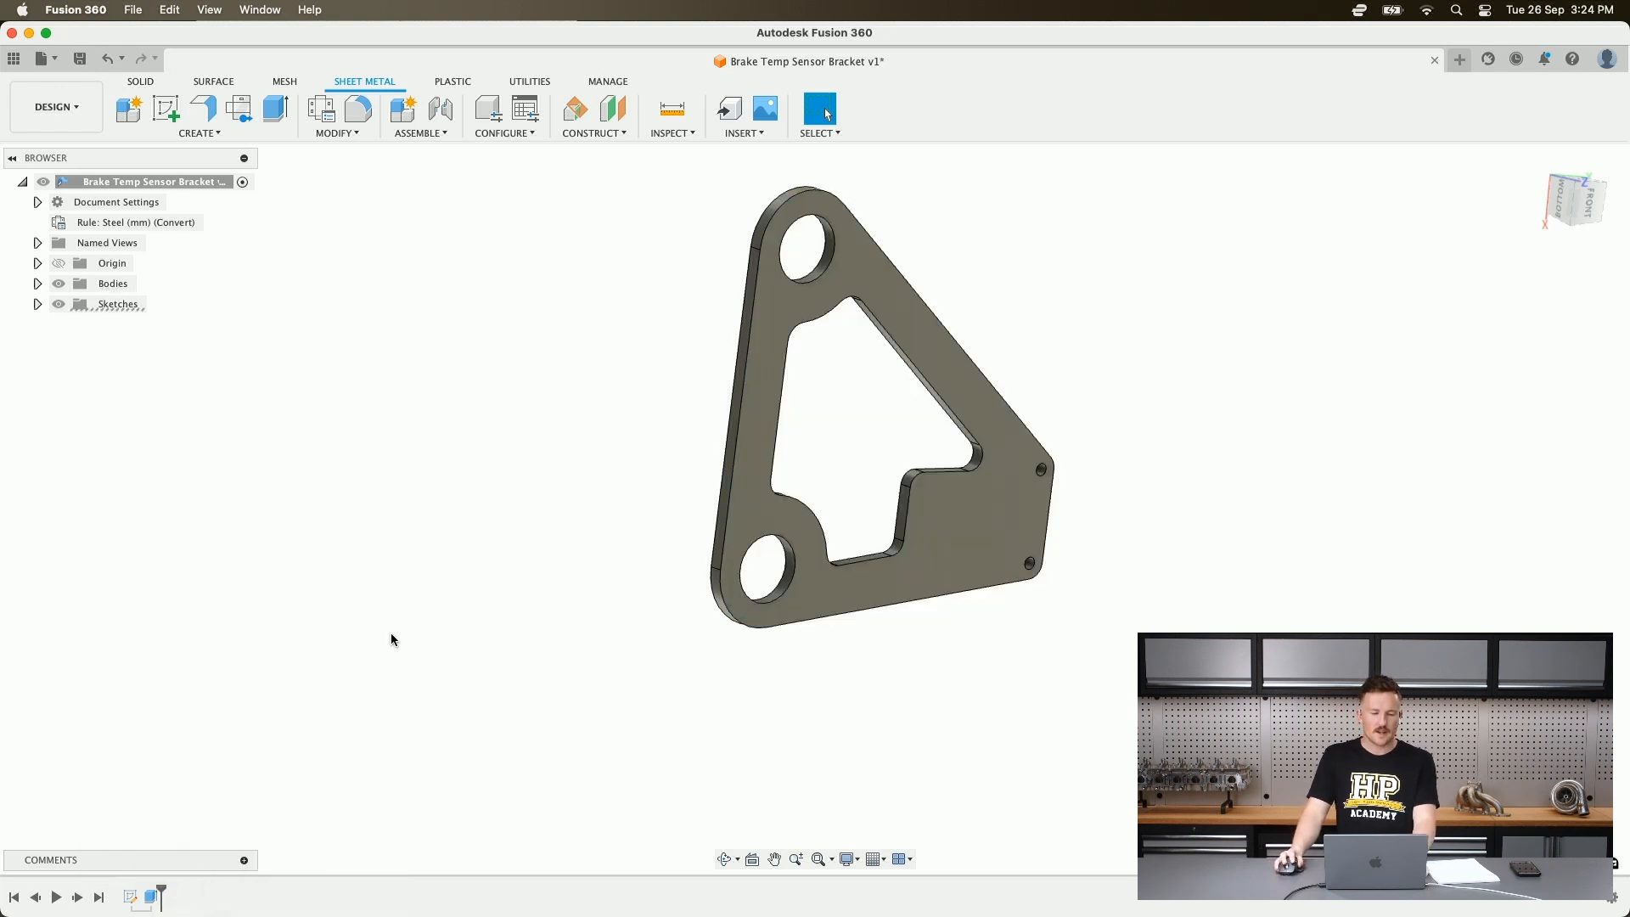
- Delete the bracket's extrusion from the design history, keeping only its profile sketch
shift+middle_drag(799, 556, 844, 448)
scroll(844, 448, up, 3)
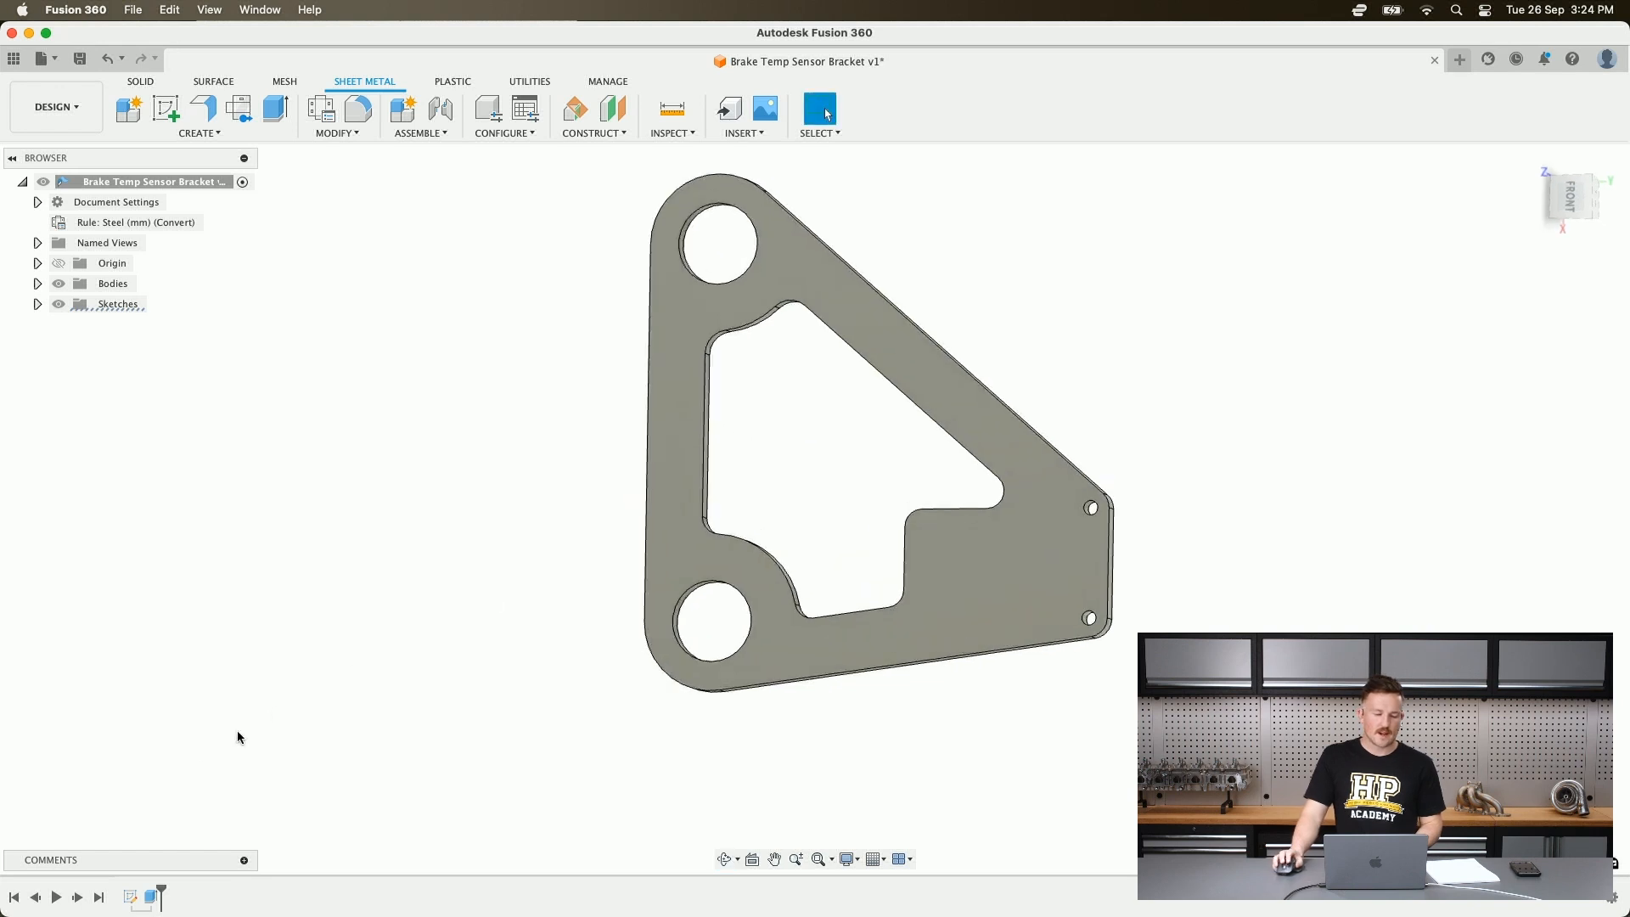
click(153, 896)
right_click(152, 895)
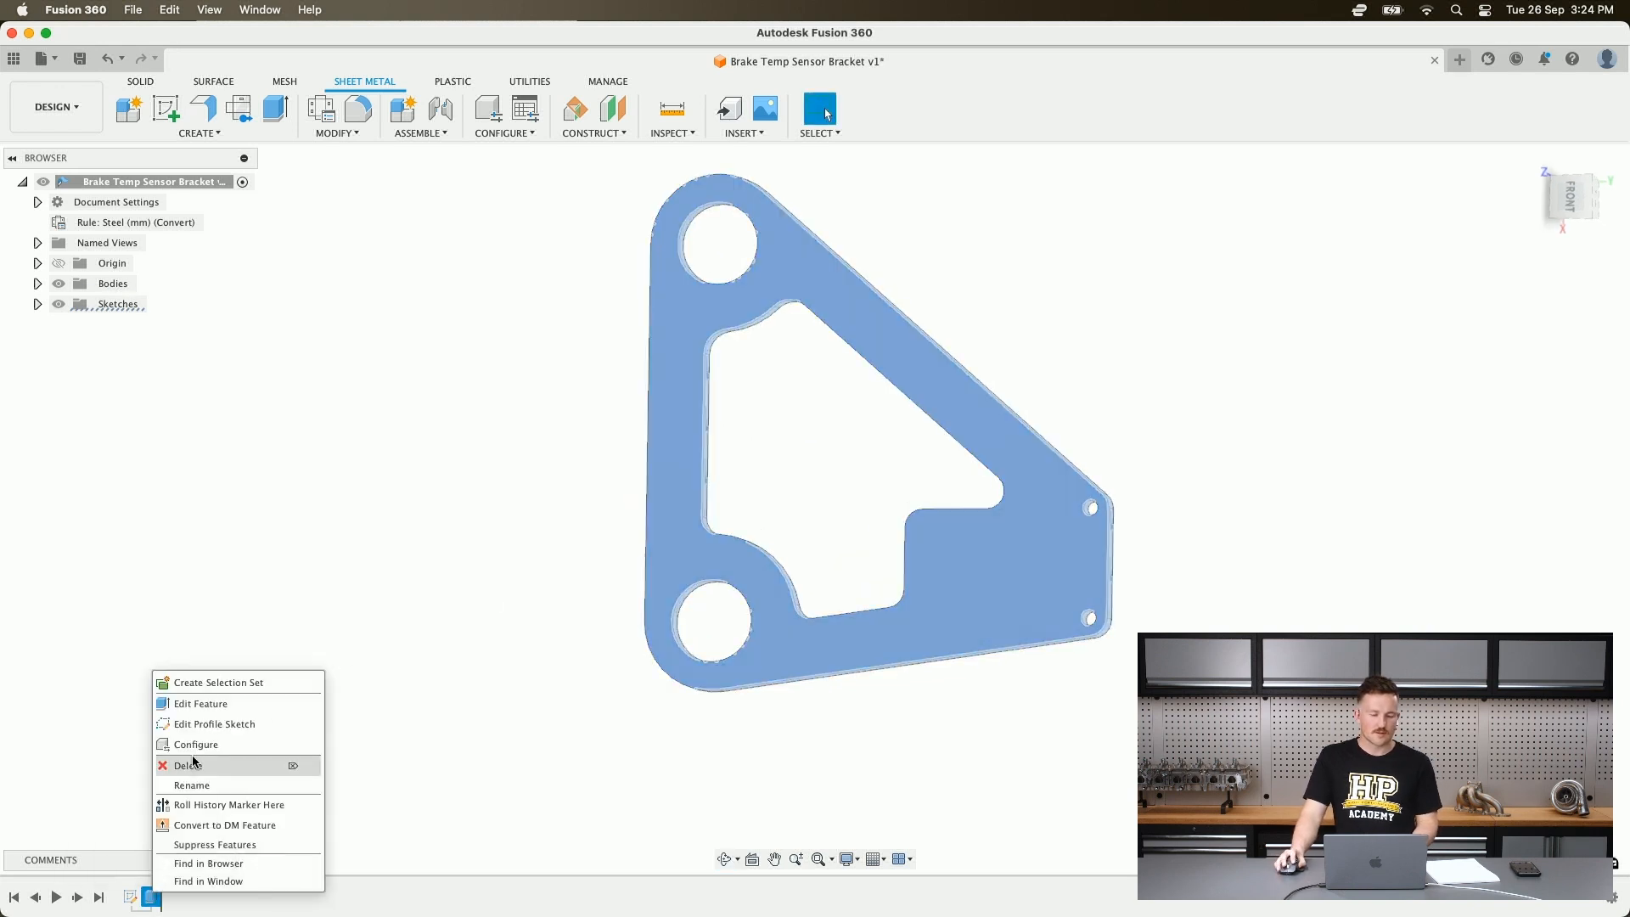
click(225, 767)
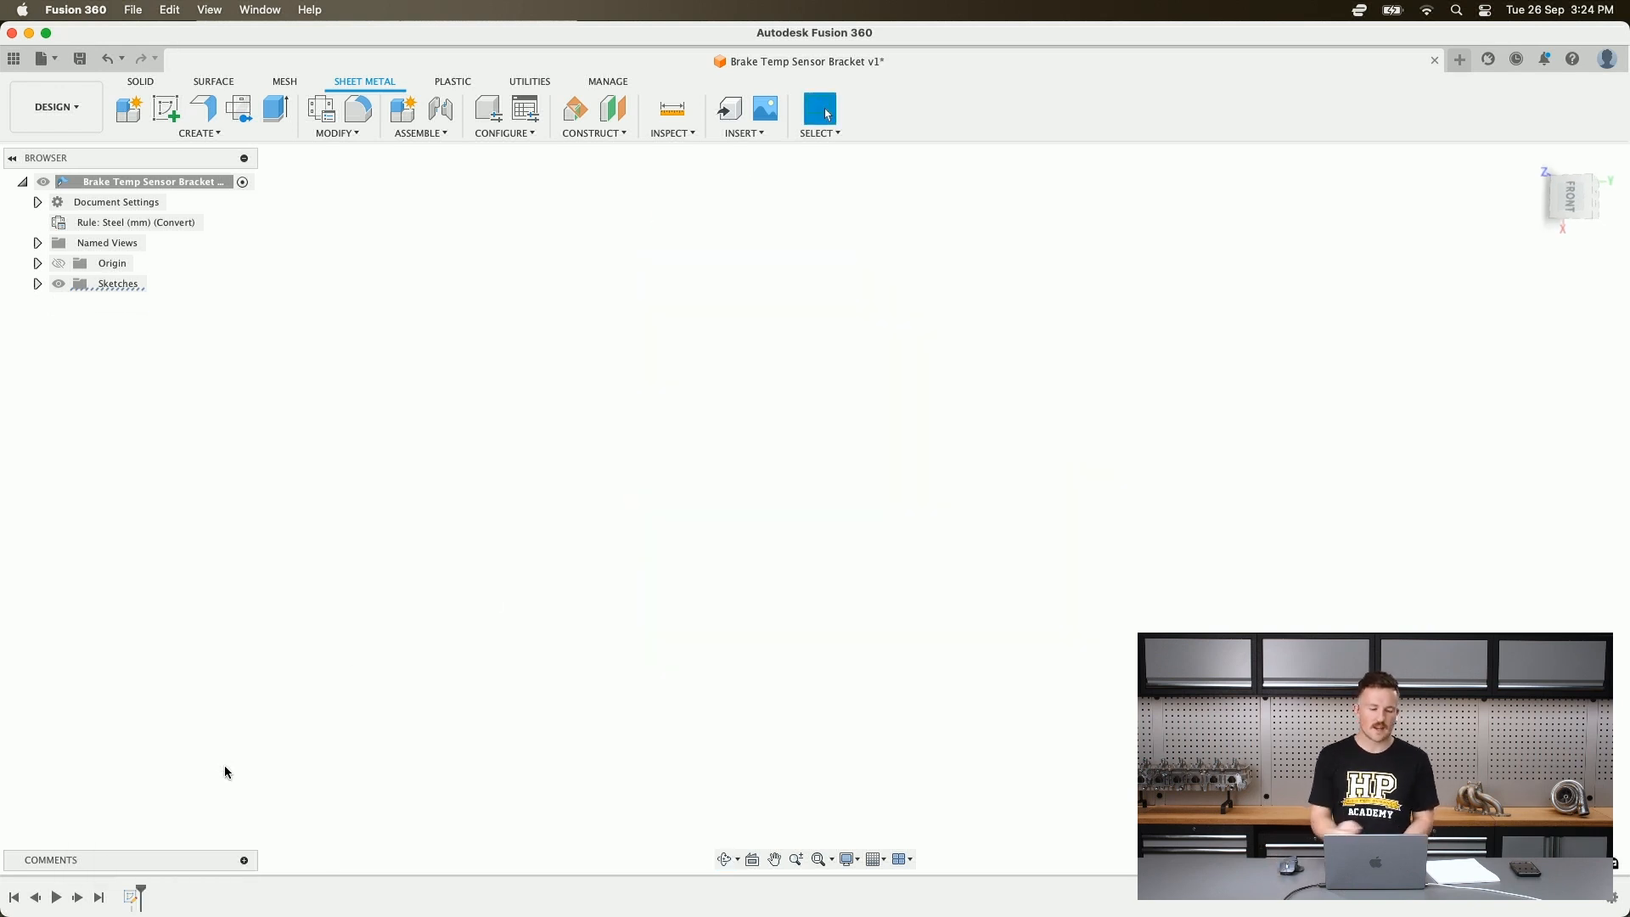
- Make the bracket's profile sketch visible
click(38, 284)
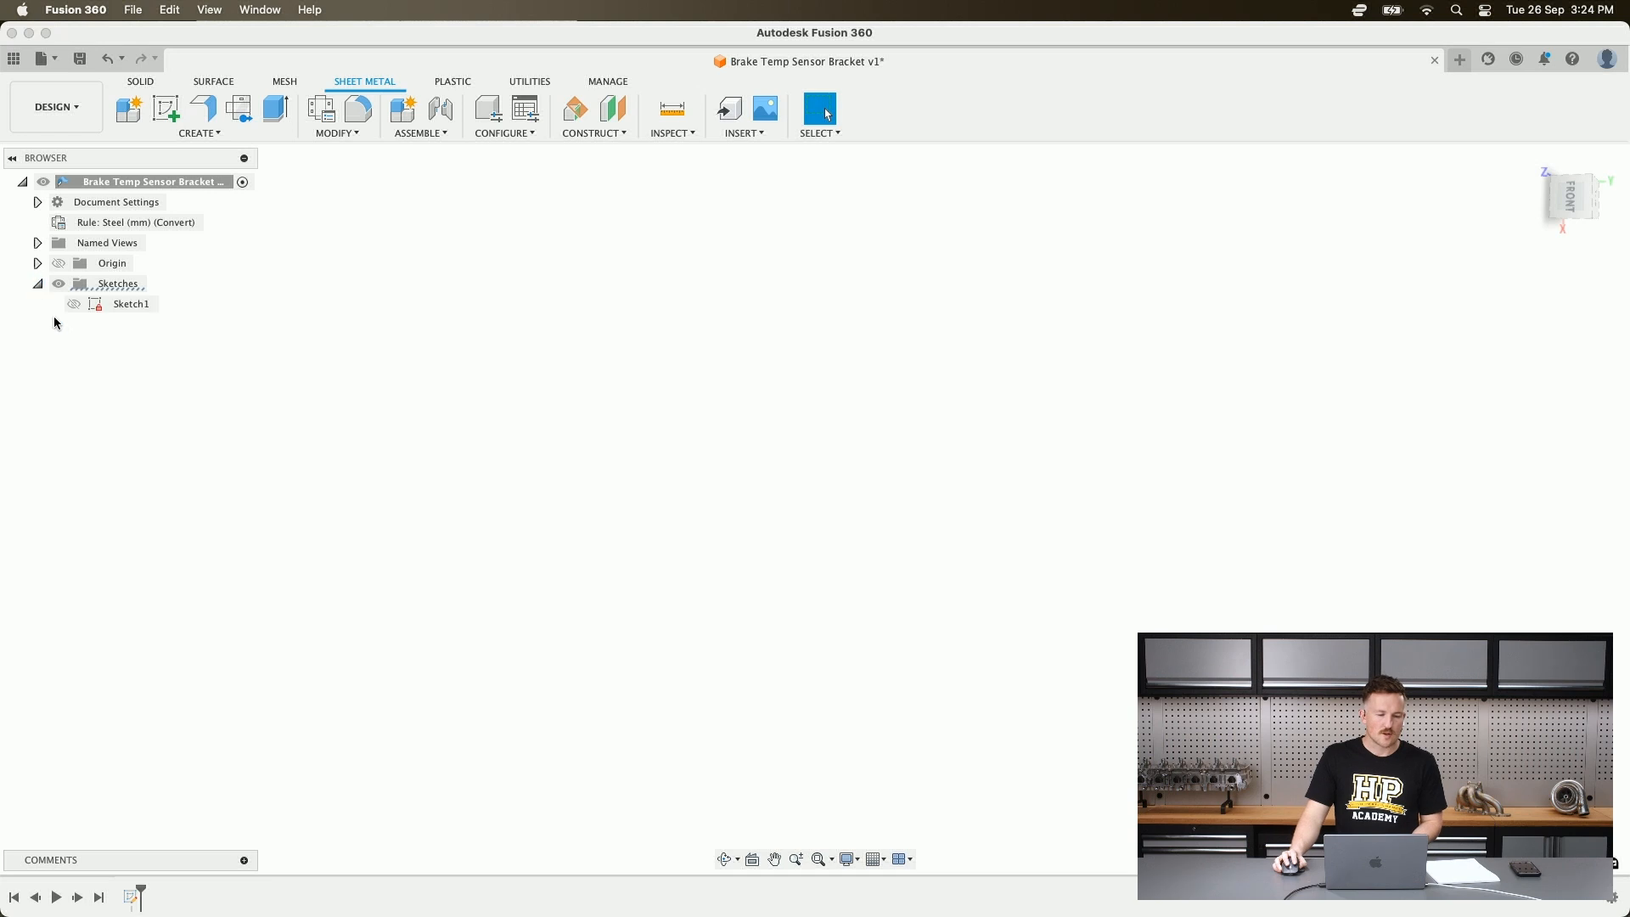
click(74, 304)
scroll(584, 387, down, 3)
scroll(543, 374, up, 3)
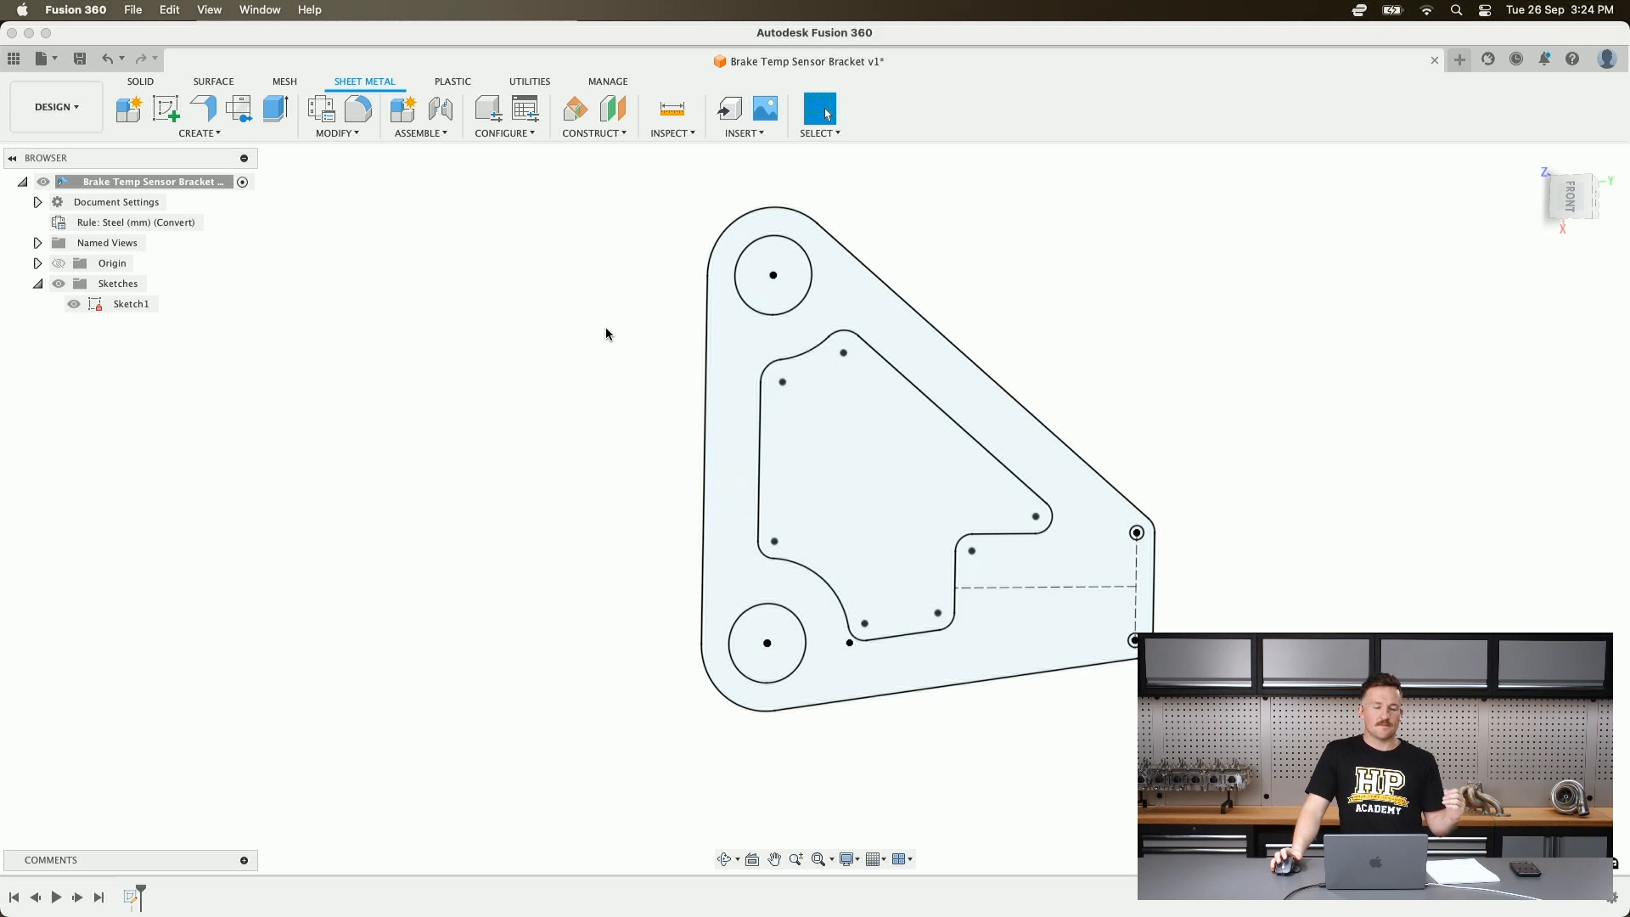
- Start a Flange from the bracket's main profile region, leaving out the holes and the inner cutout
click(267, 134)
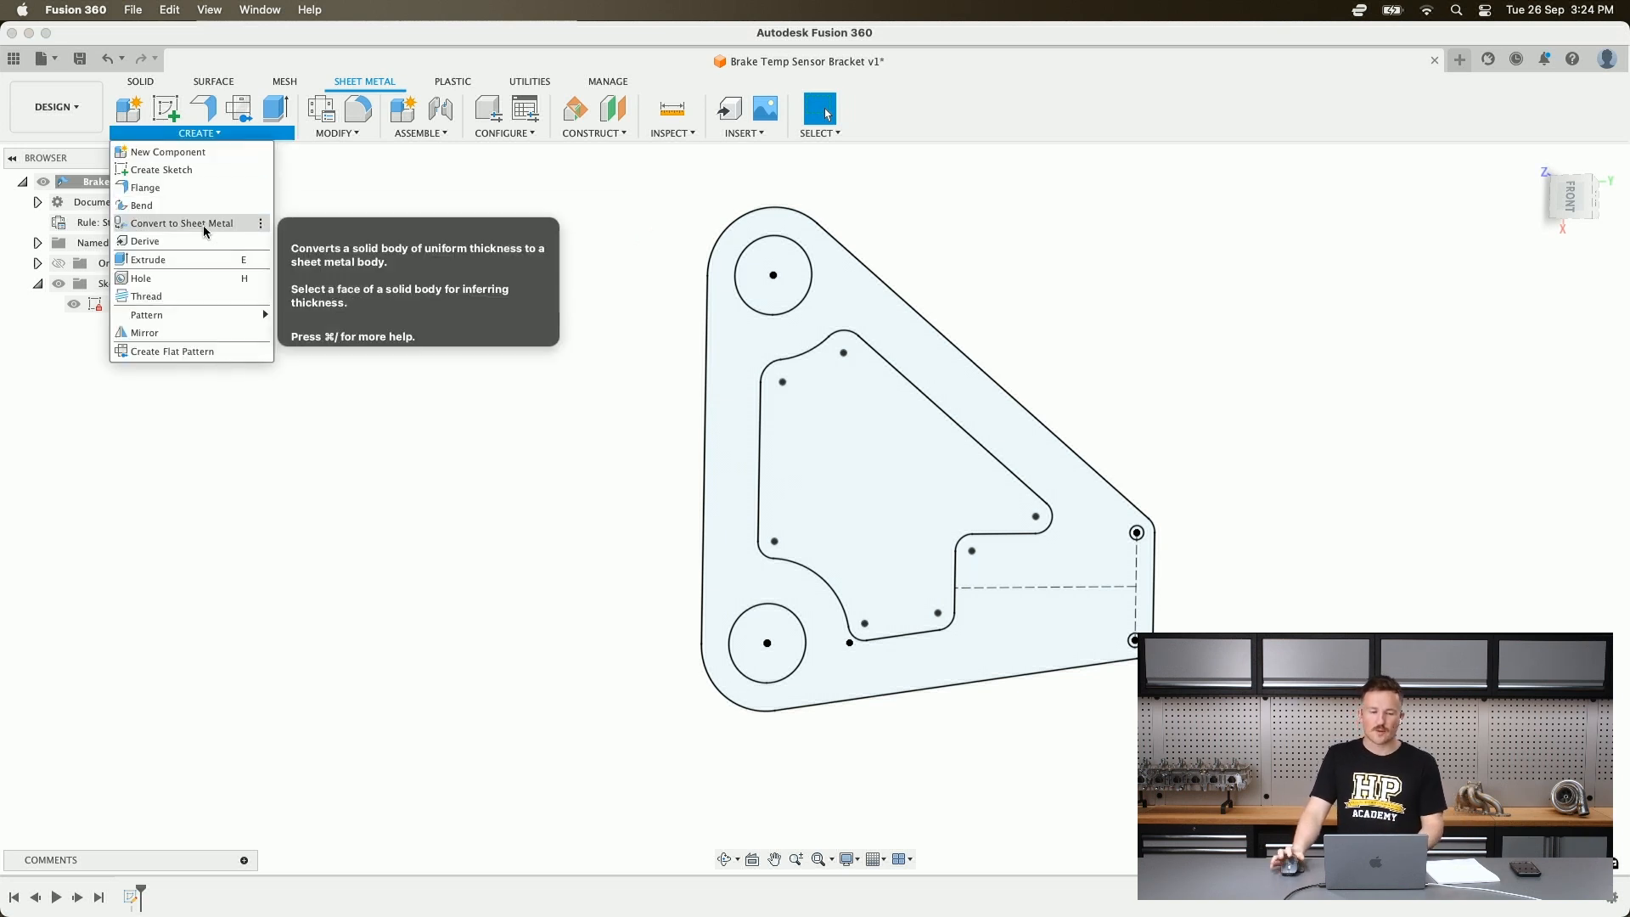
click(594, 246)
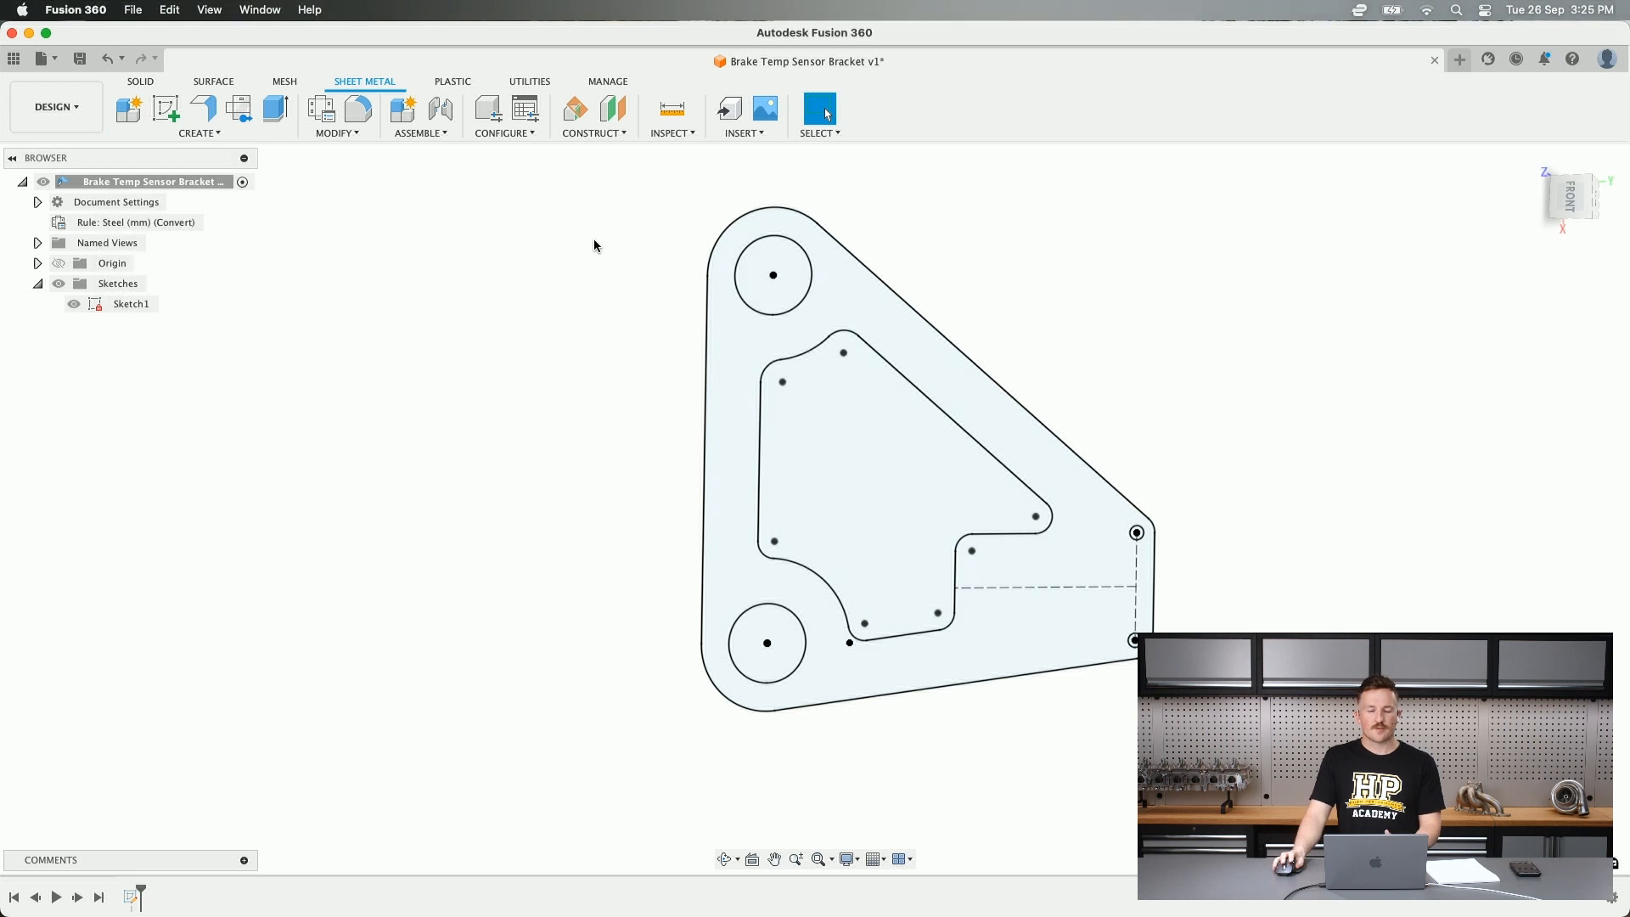
shift+middle_drag(666, 346, 619, 316)
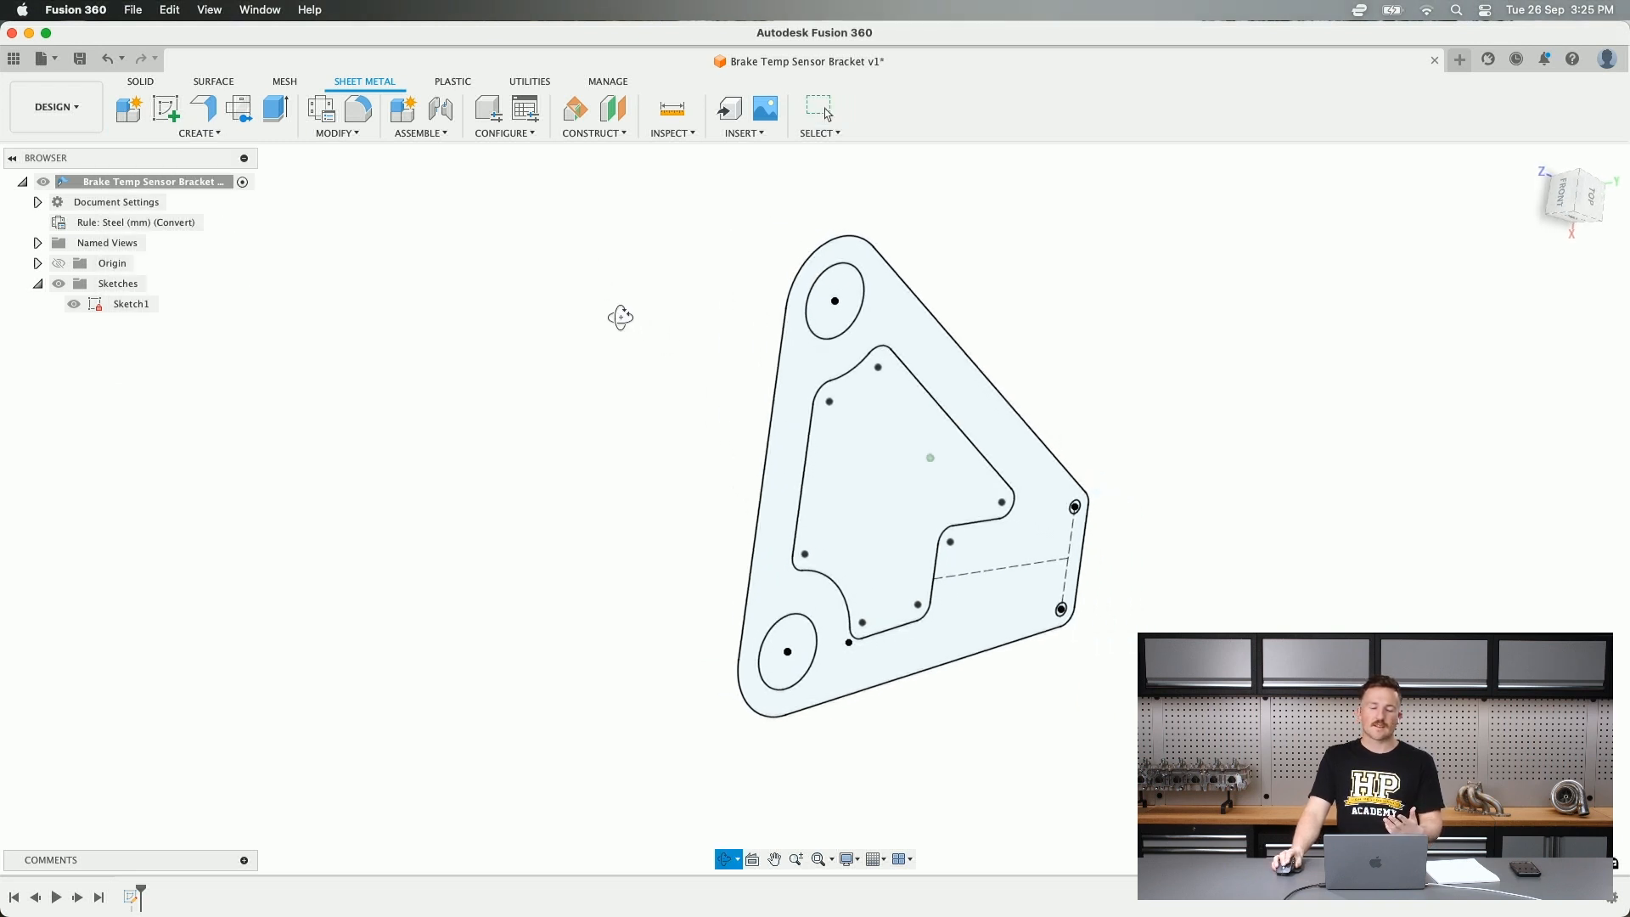
click(210, 134)
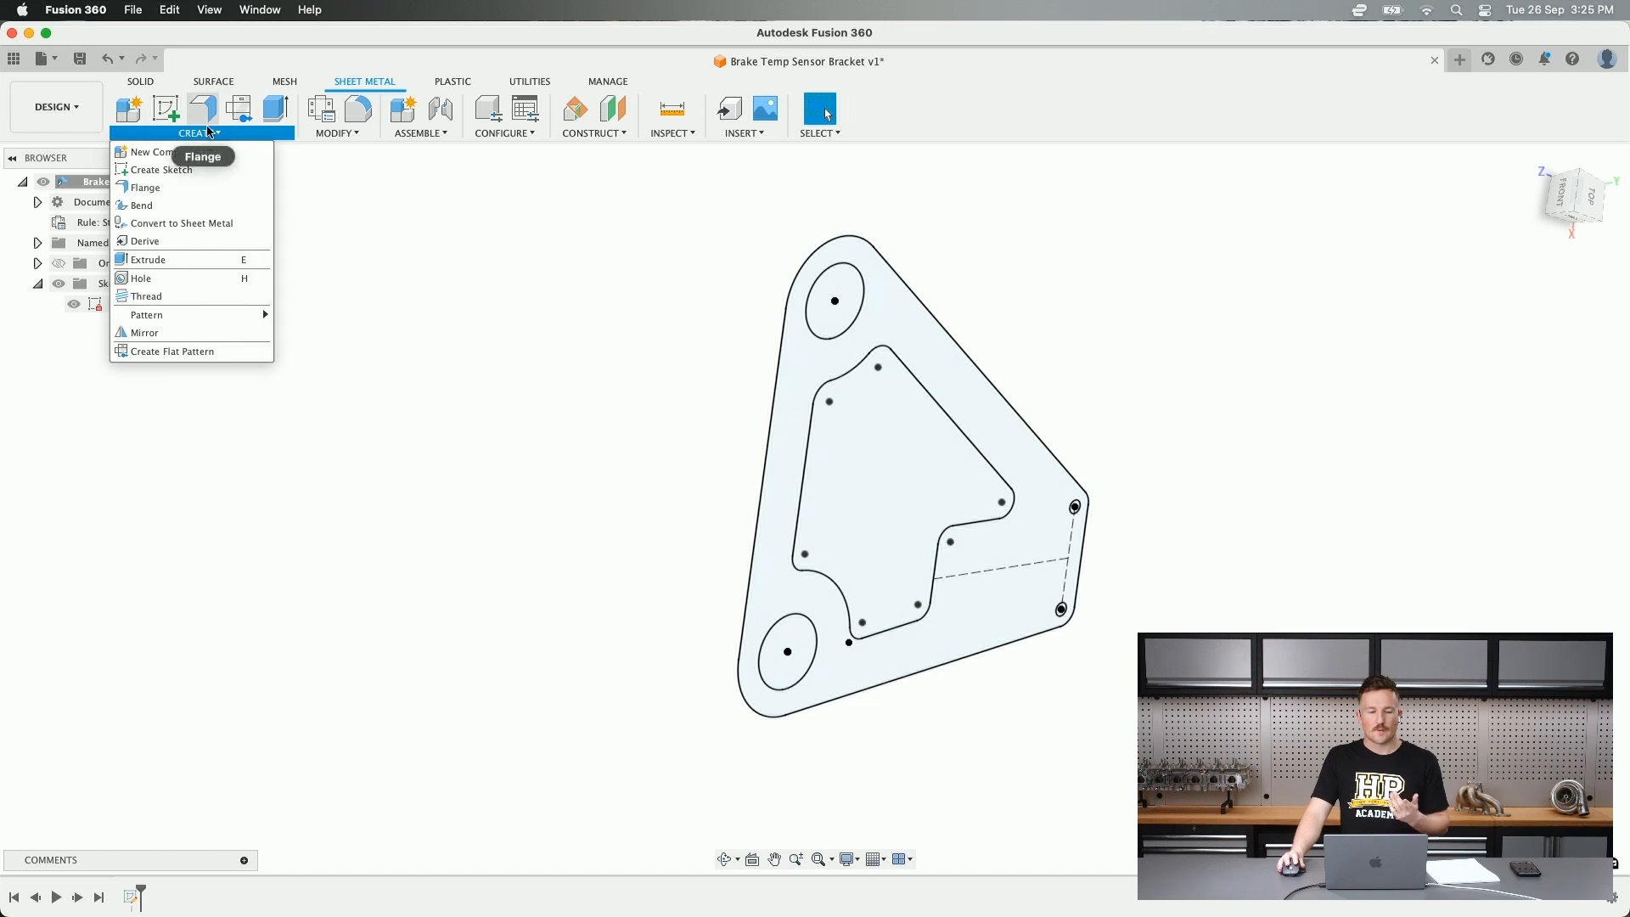
click(146, 187)
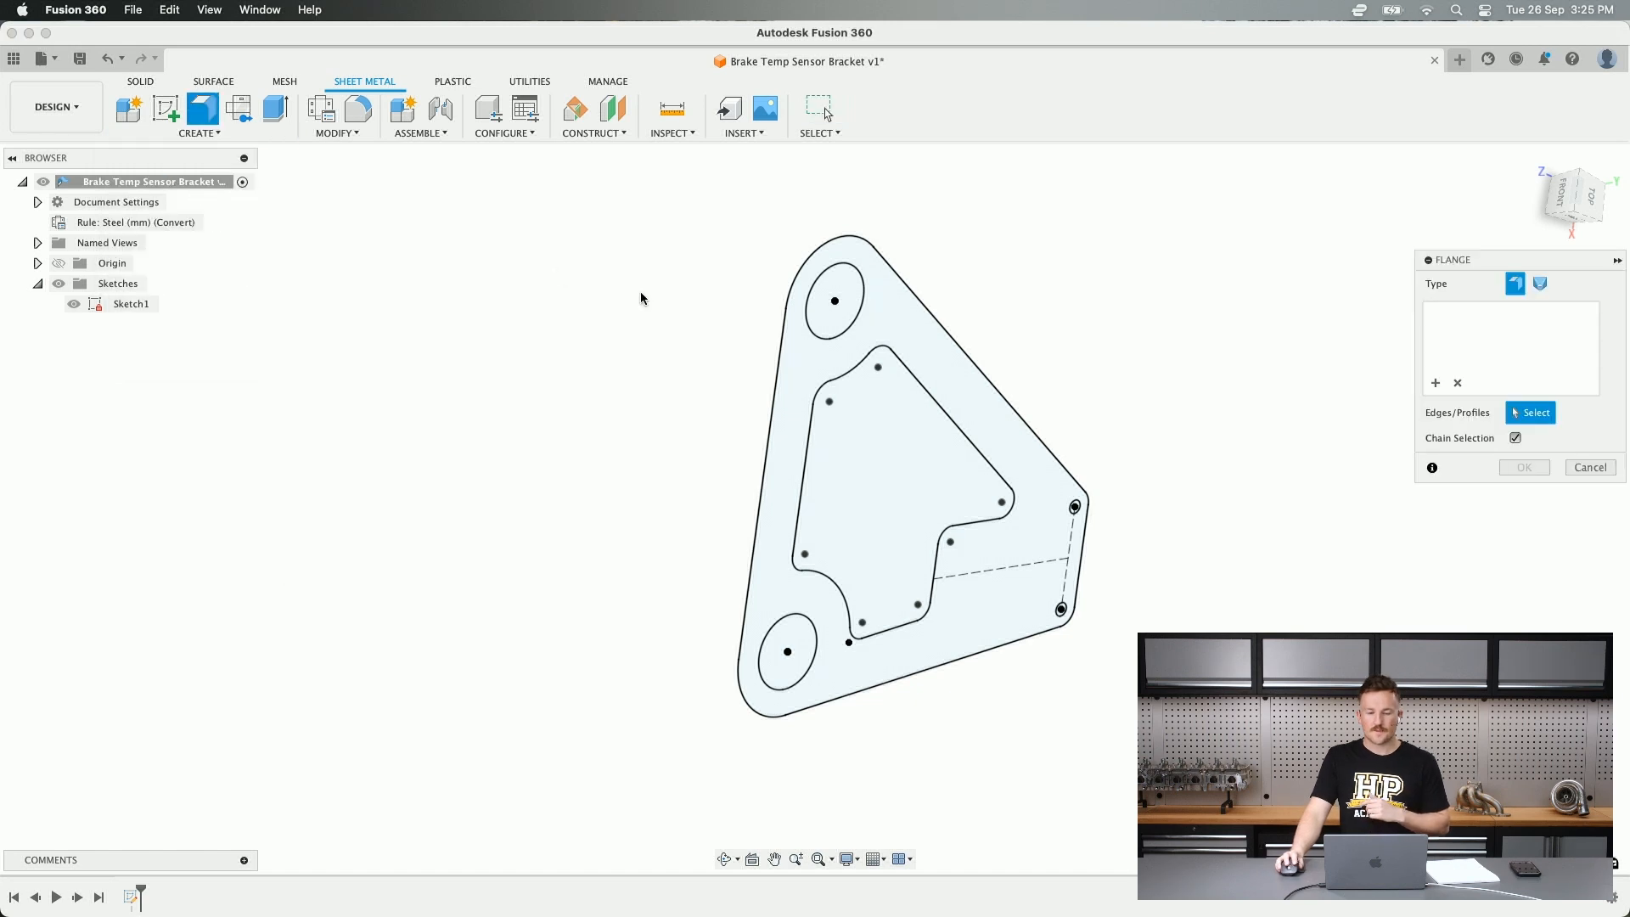
click(816, 369)
mouse_move(816, 370)
shift+middle_down()
mouse_move(1062, 441)
mouse_move(946, 291)
mouse_move(985, 395)
mouse_move(1016, 441)
mouse_move(1053, 454)
shift+middle_up()
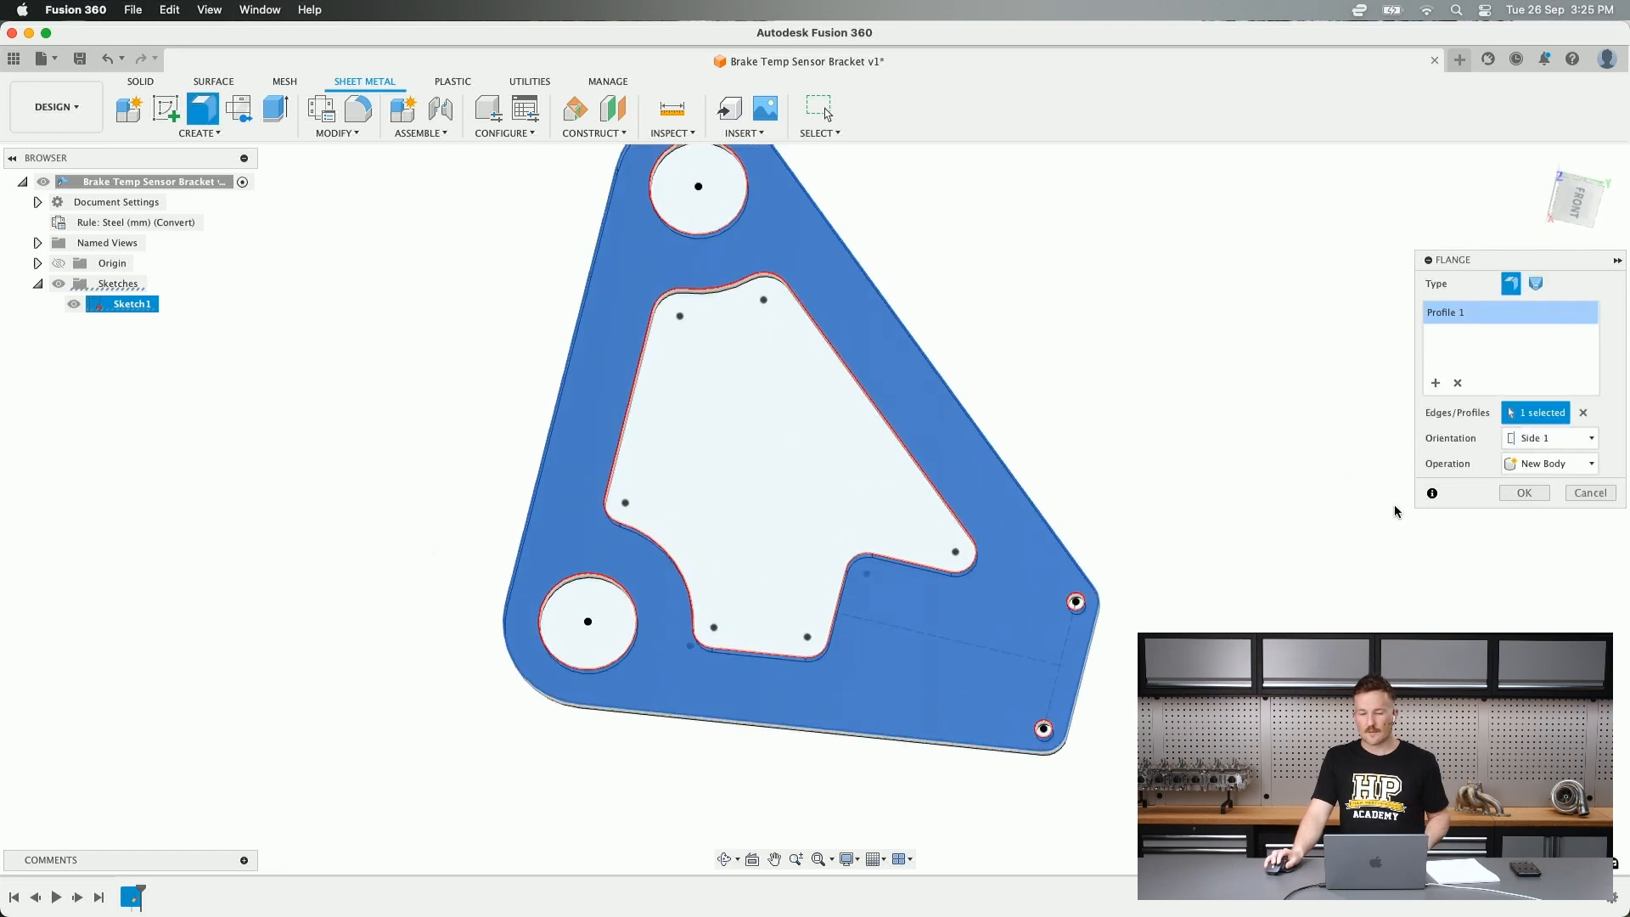
- Try the Side 2, Side 1 and Center orientations for the flange thickness relative to the sketch plane
shift+middle_drag(1395, 505, 1273, 501)
click(1543, 450)
click(1544, 480)
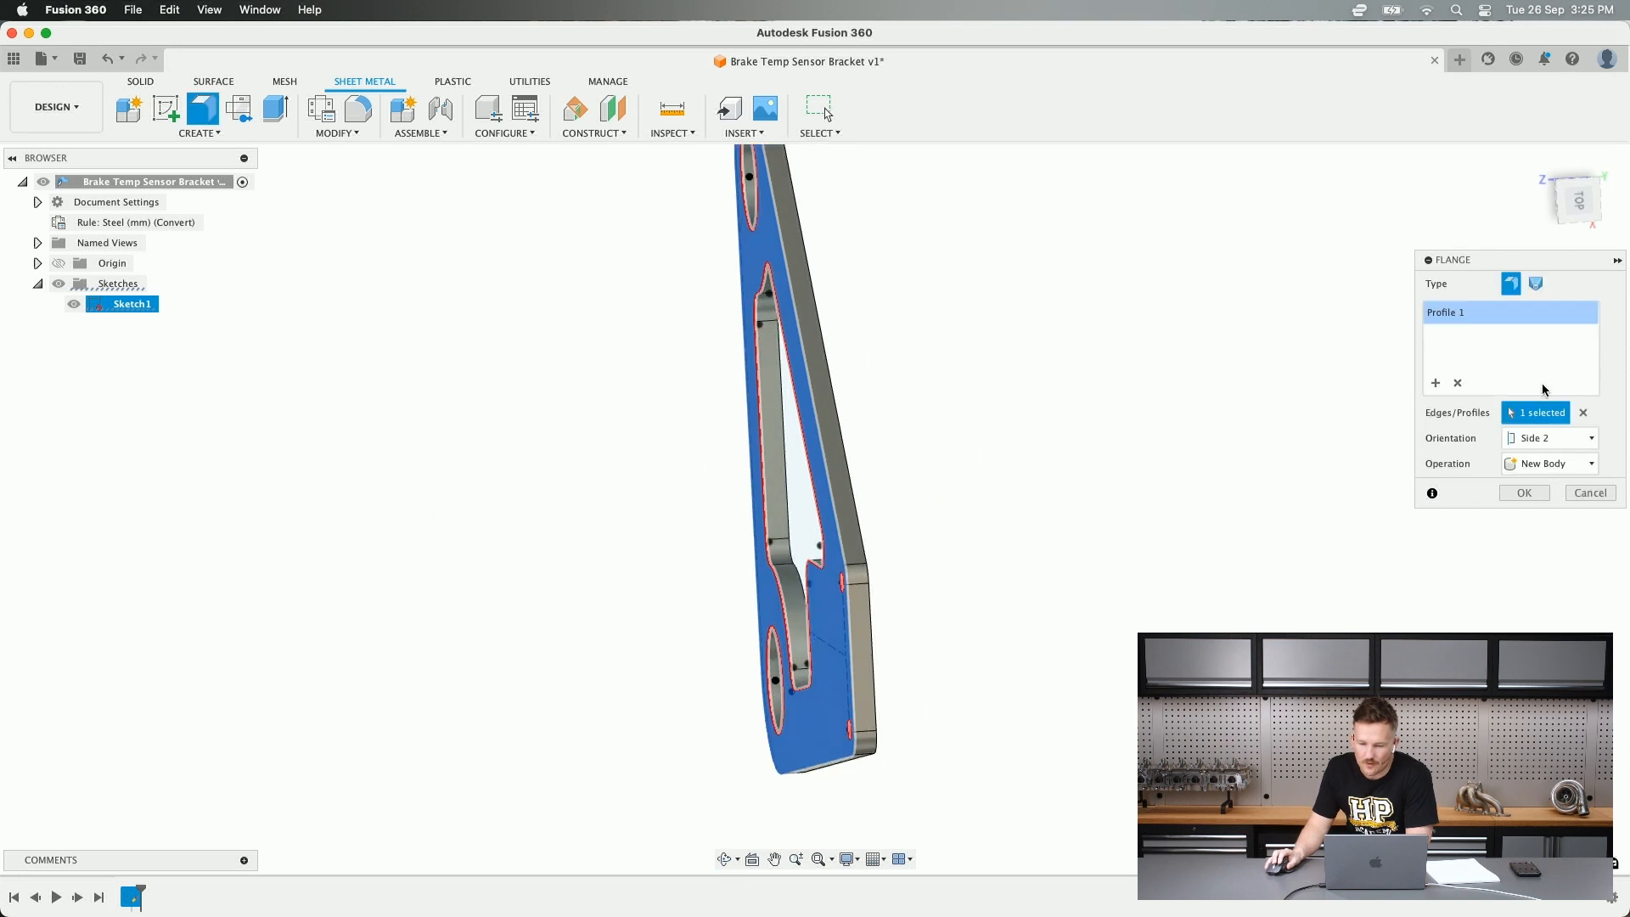
click(1549, 438)
click(1544, 461)
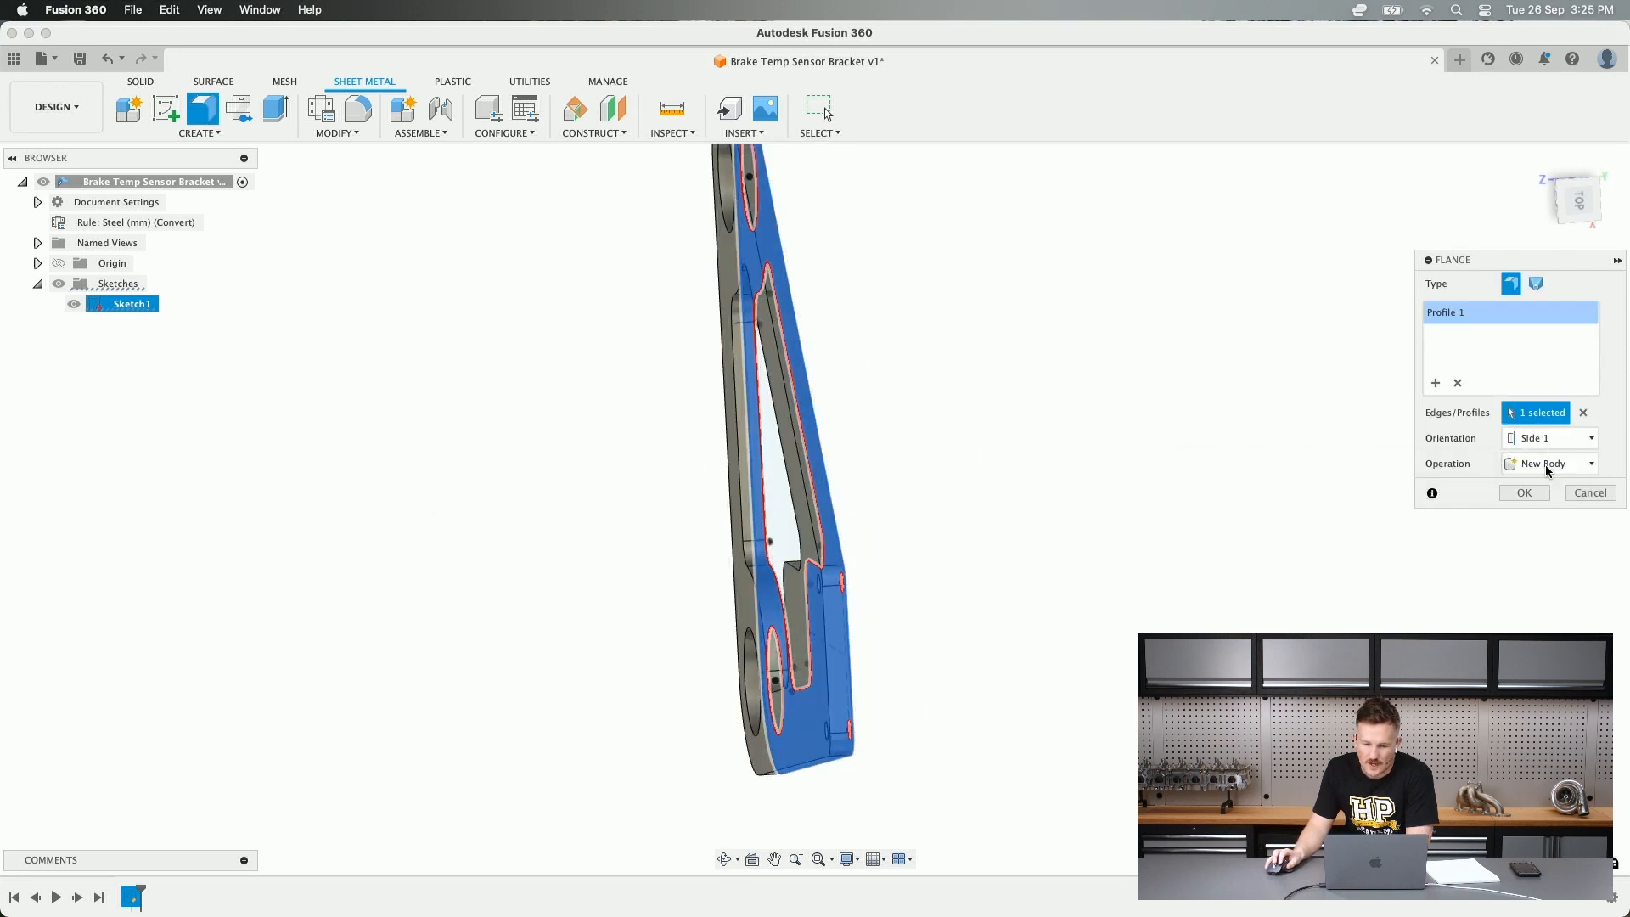
click(1550, 439)
click(1541, 496)
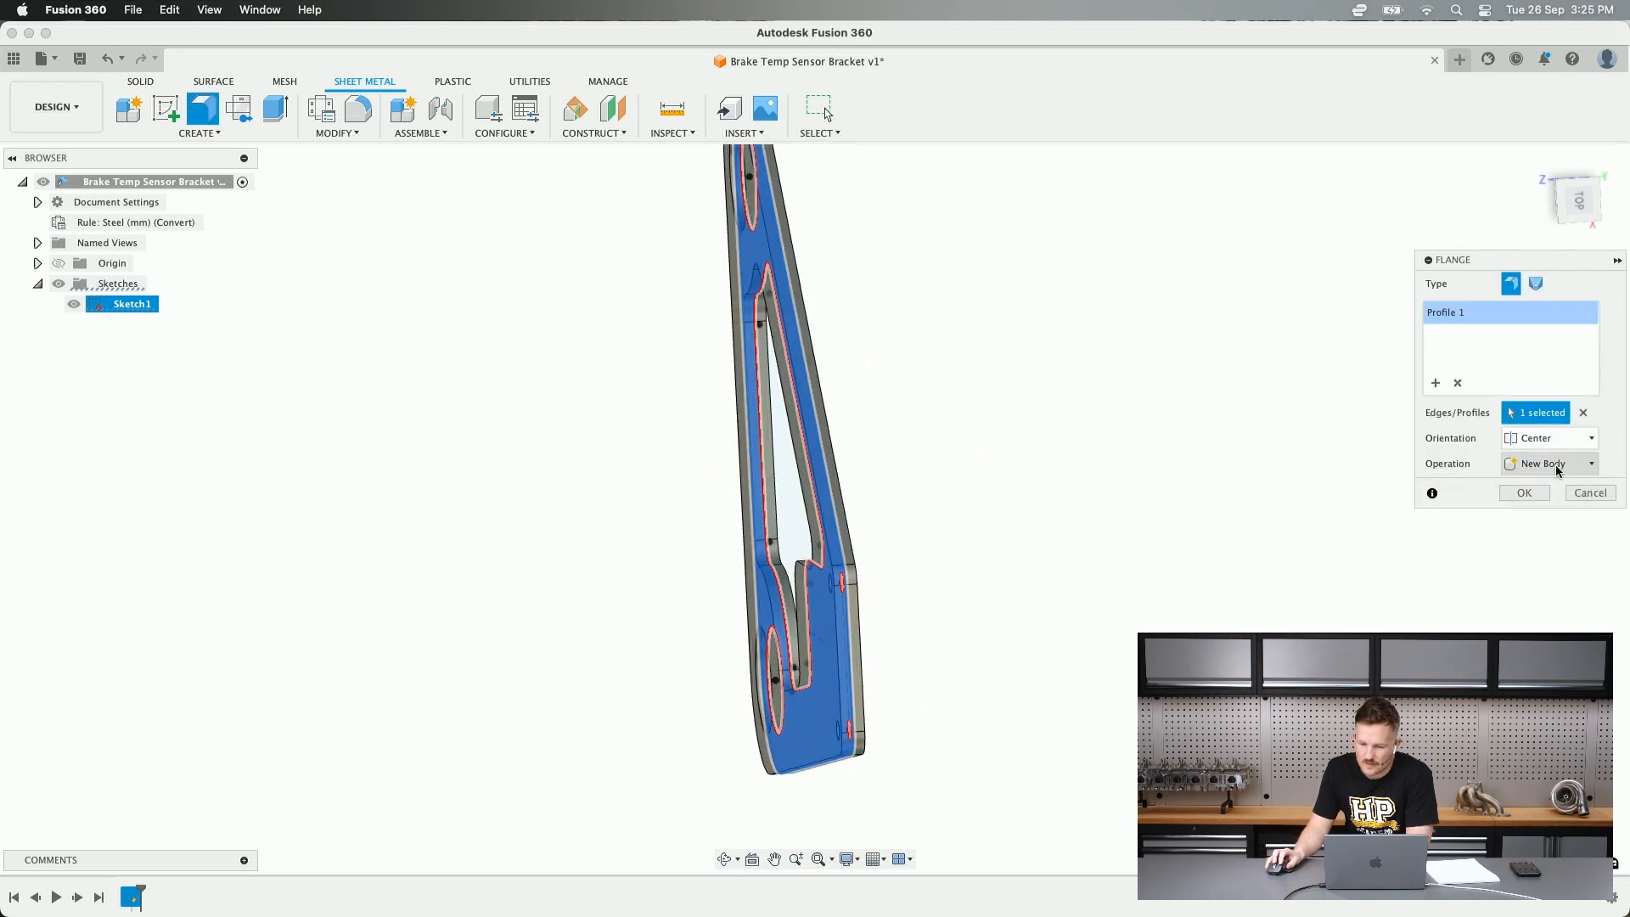
- Set the flange orientation to Side 1 and create the bracket as a new sheet metal body
click(1551, 438)
click(1539, 461)
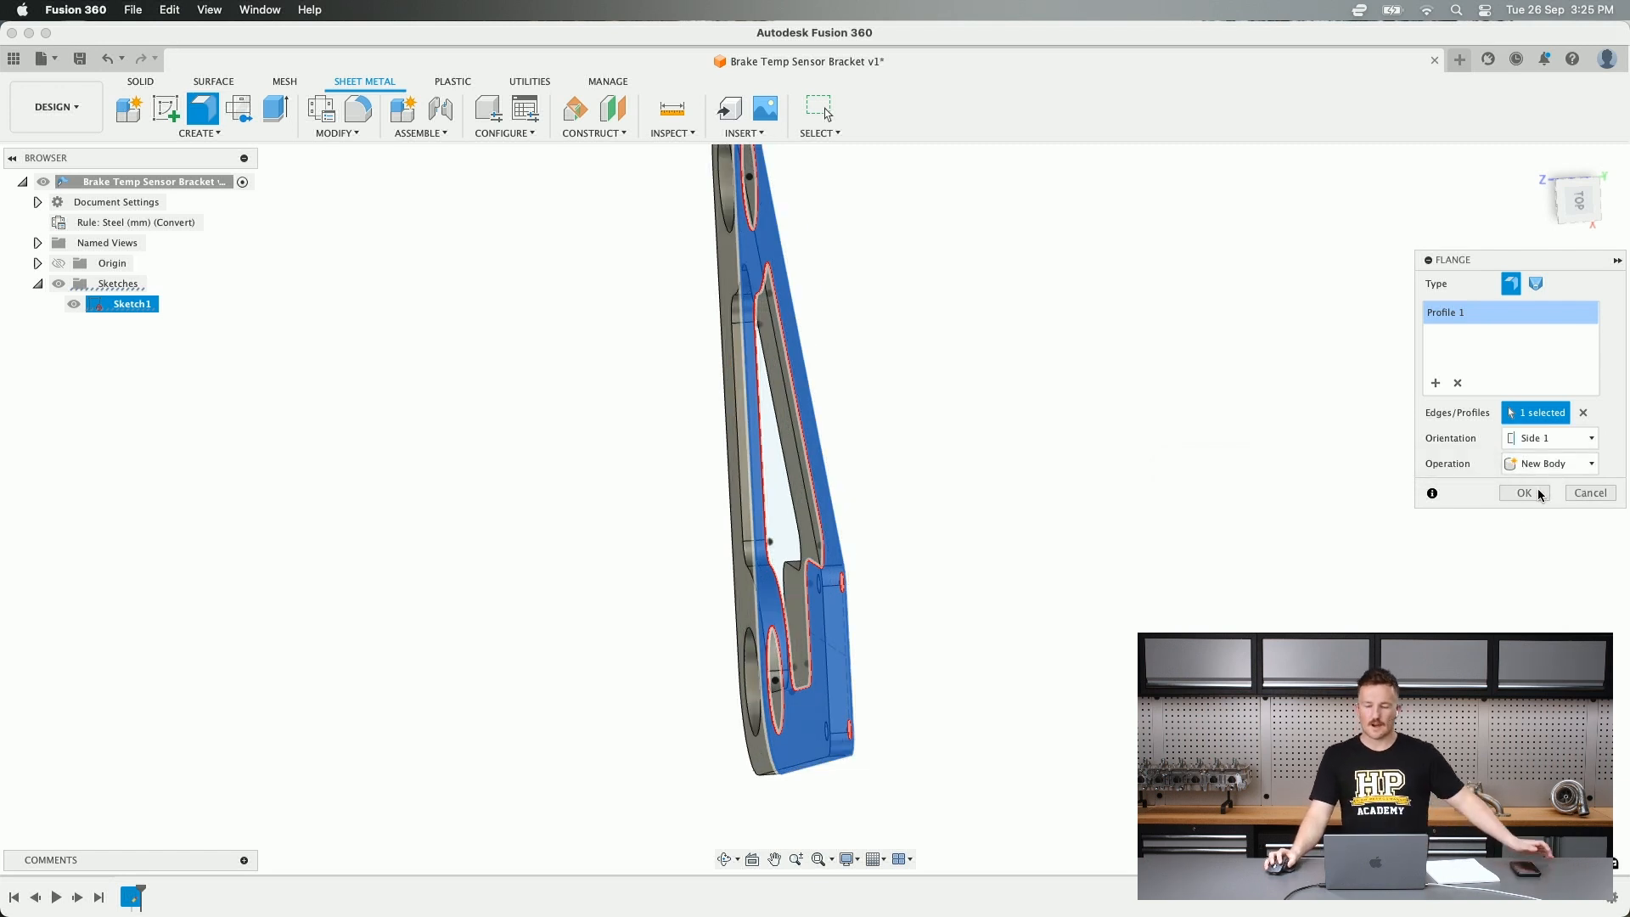
click(1524, 494)
- Examine the new sheet metal bracket and its entry in the list of bodies
shift+middle_drag(816, 437, 866, 441)
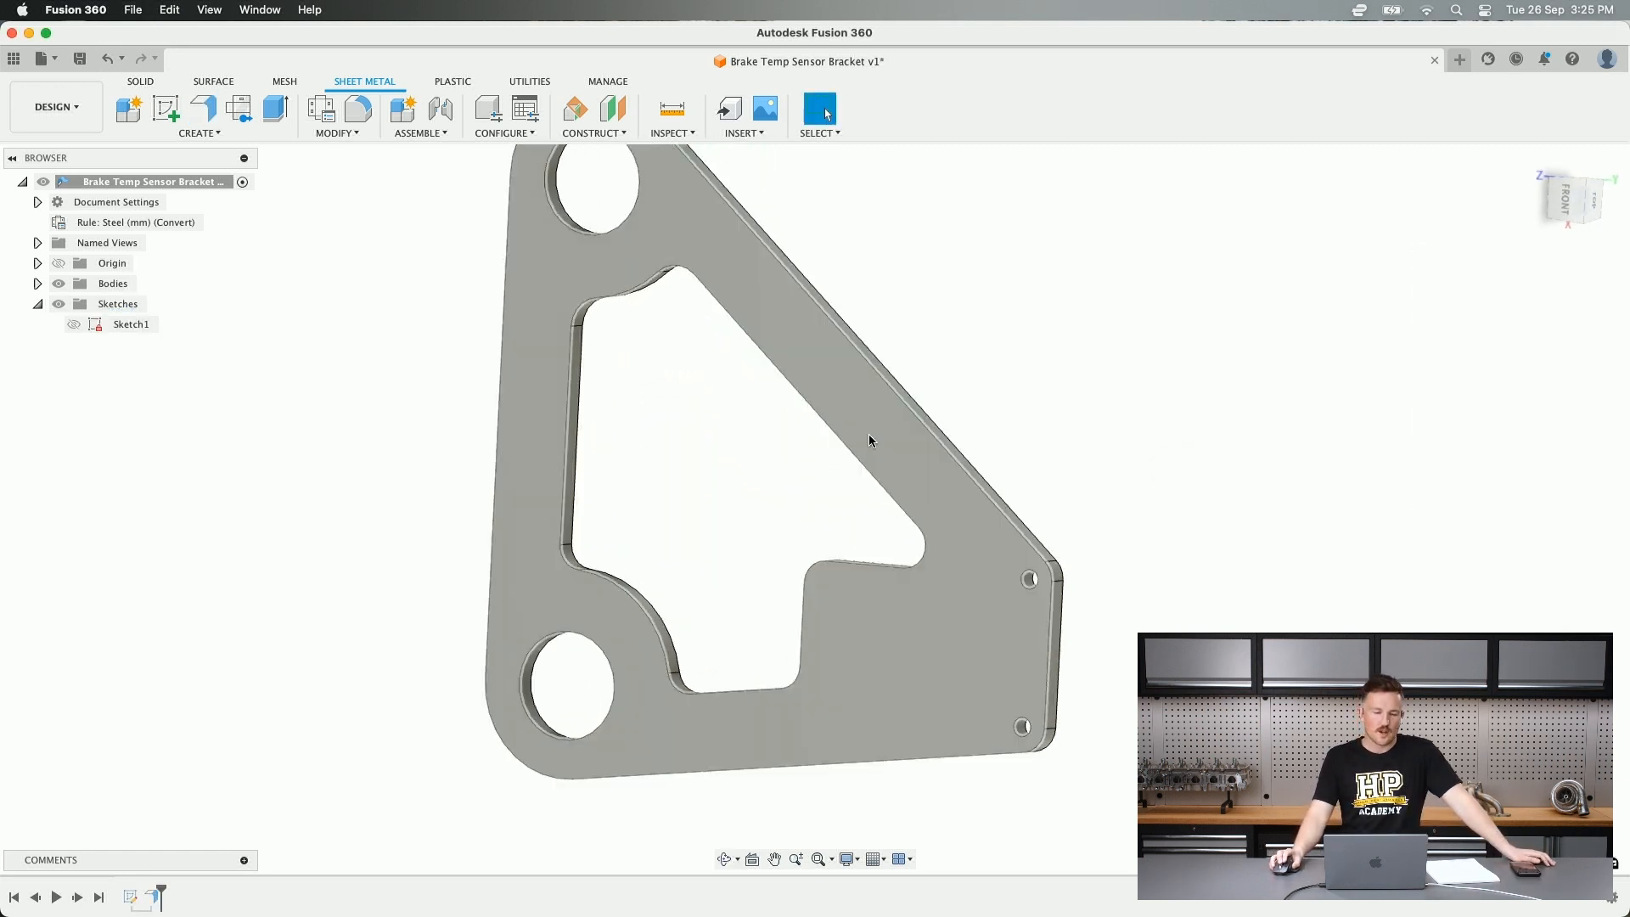
scroll(866, 441, down, 3)
click(37, 304)
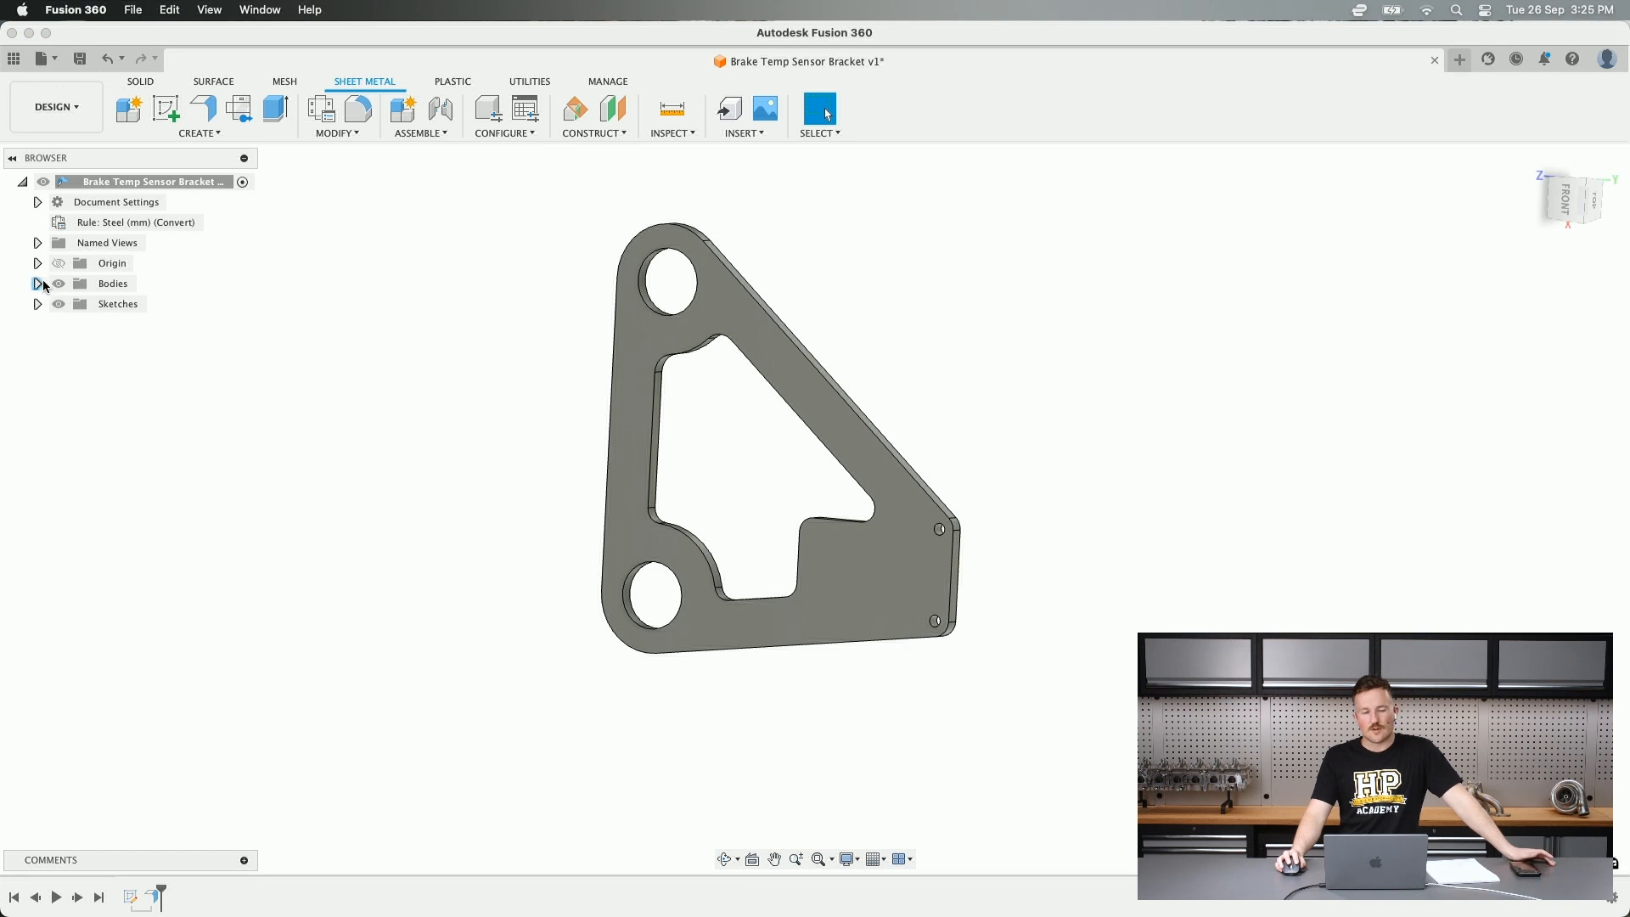
click(37, 284)
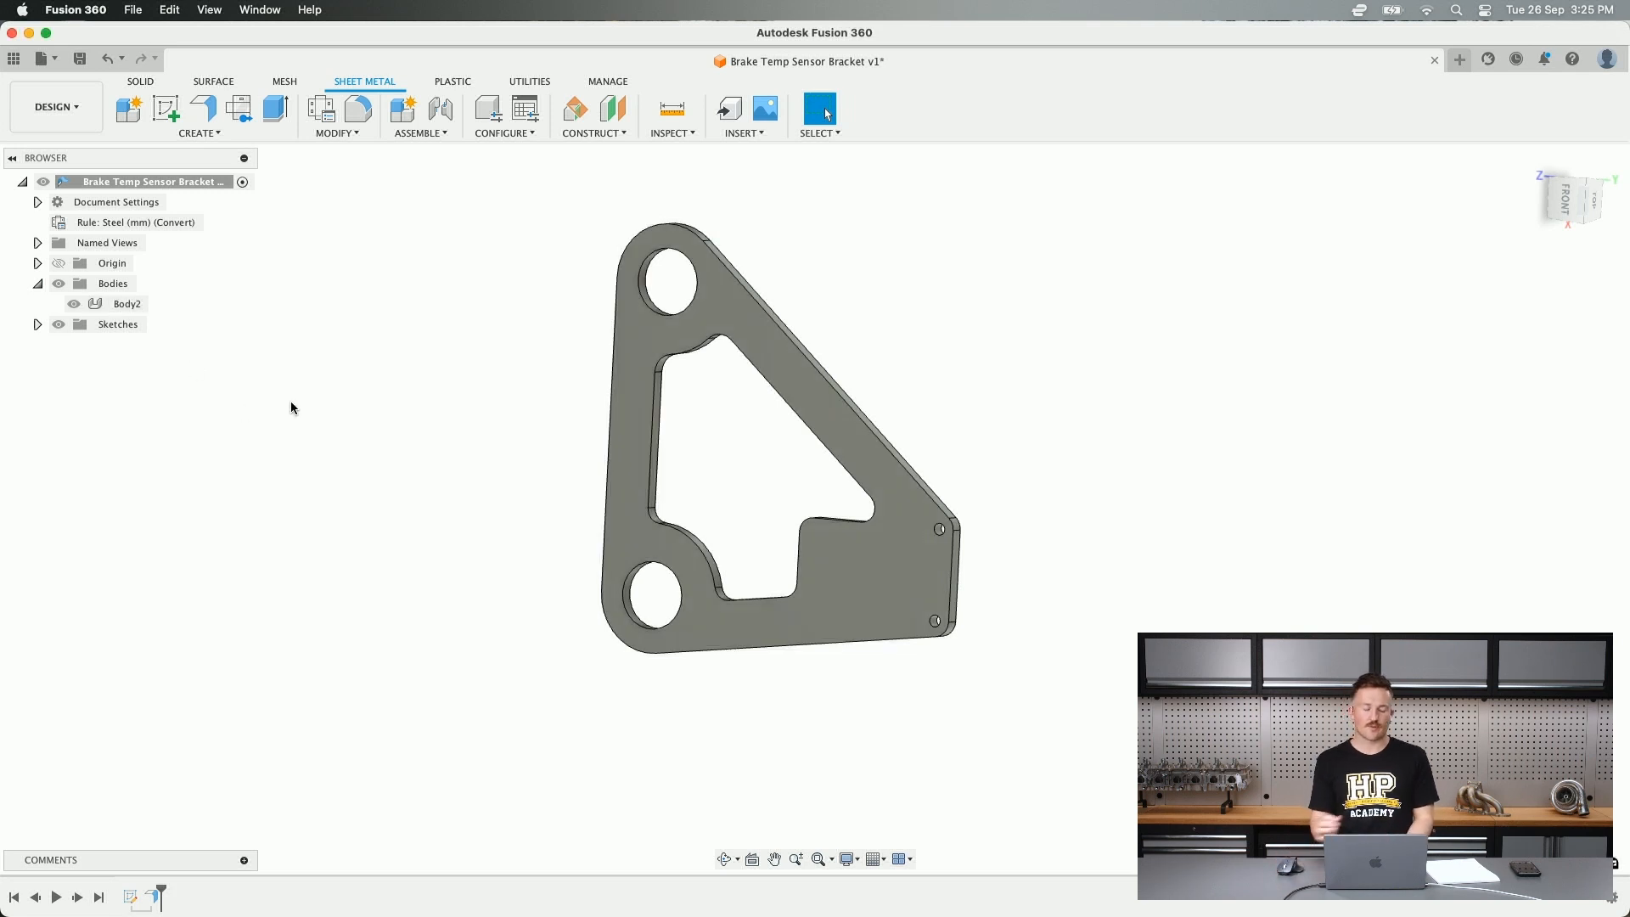
- Edit the profile sketch and draw a horizontal line about 83 mm long between the bracket's slanted outer edges, just below the large holes
click(130, 898)
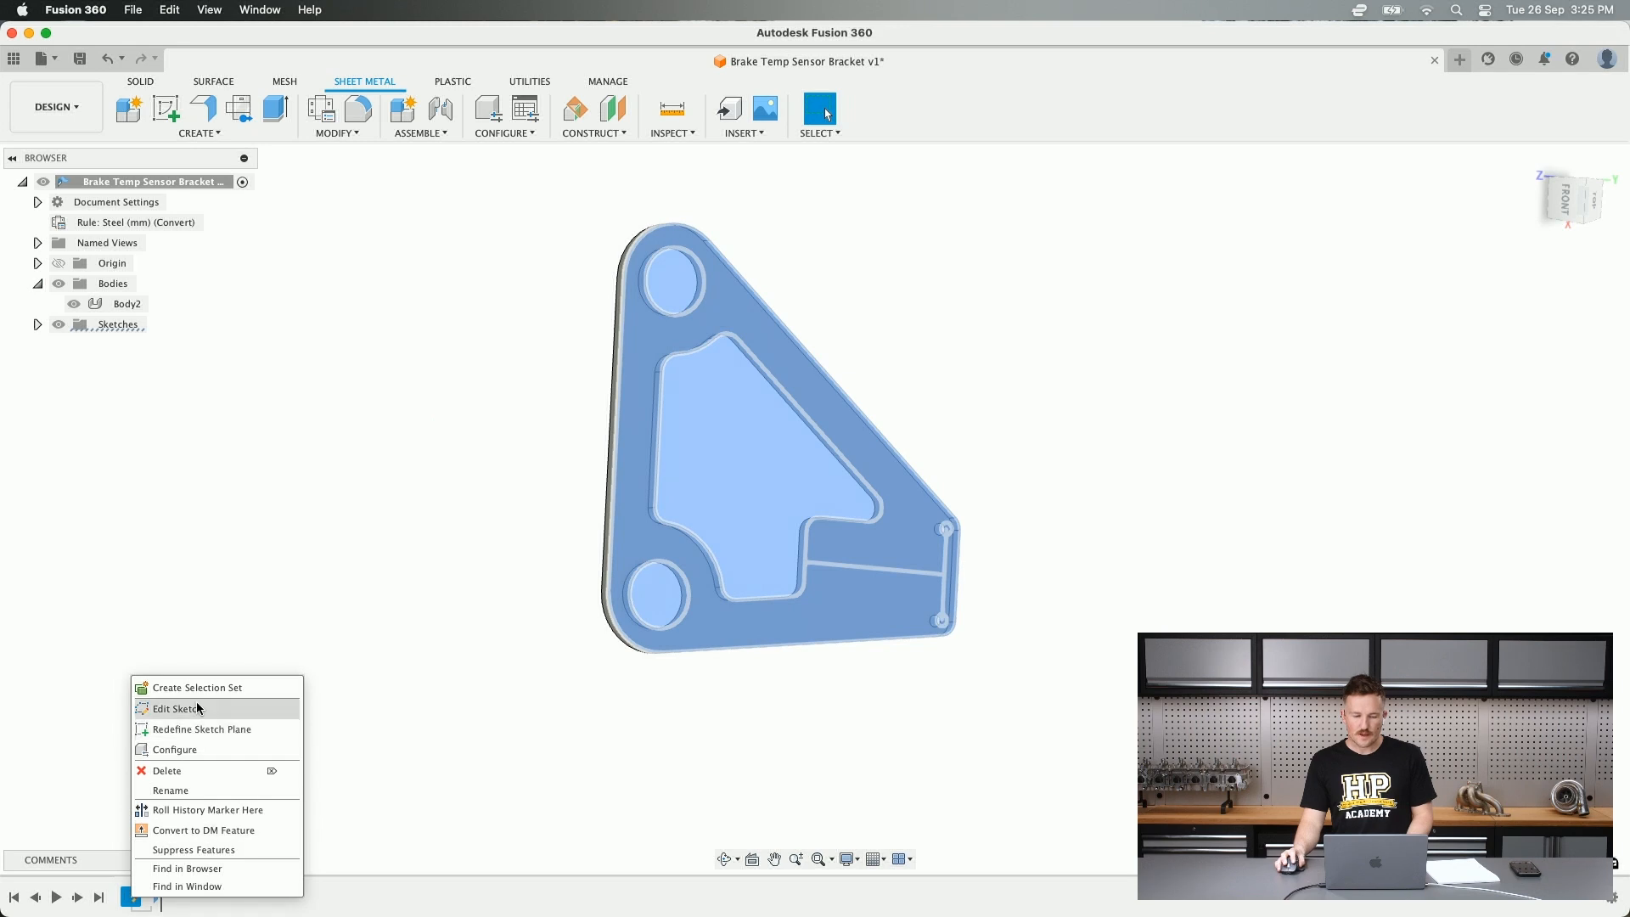
click(197, 707)
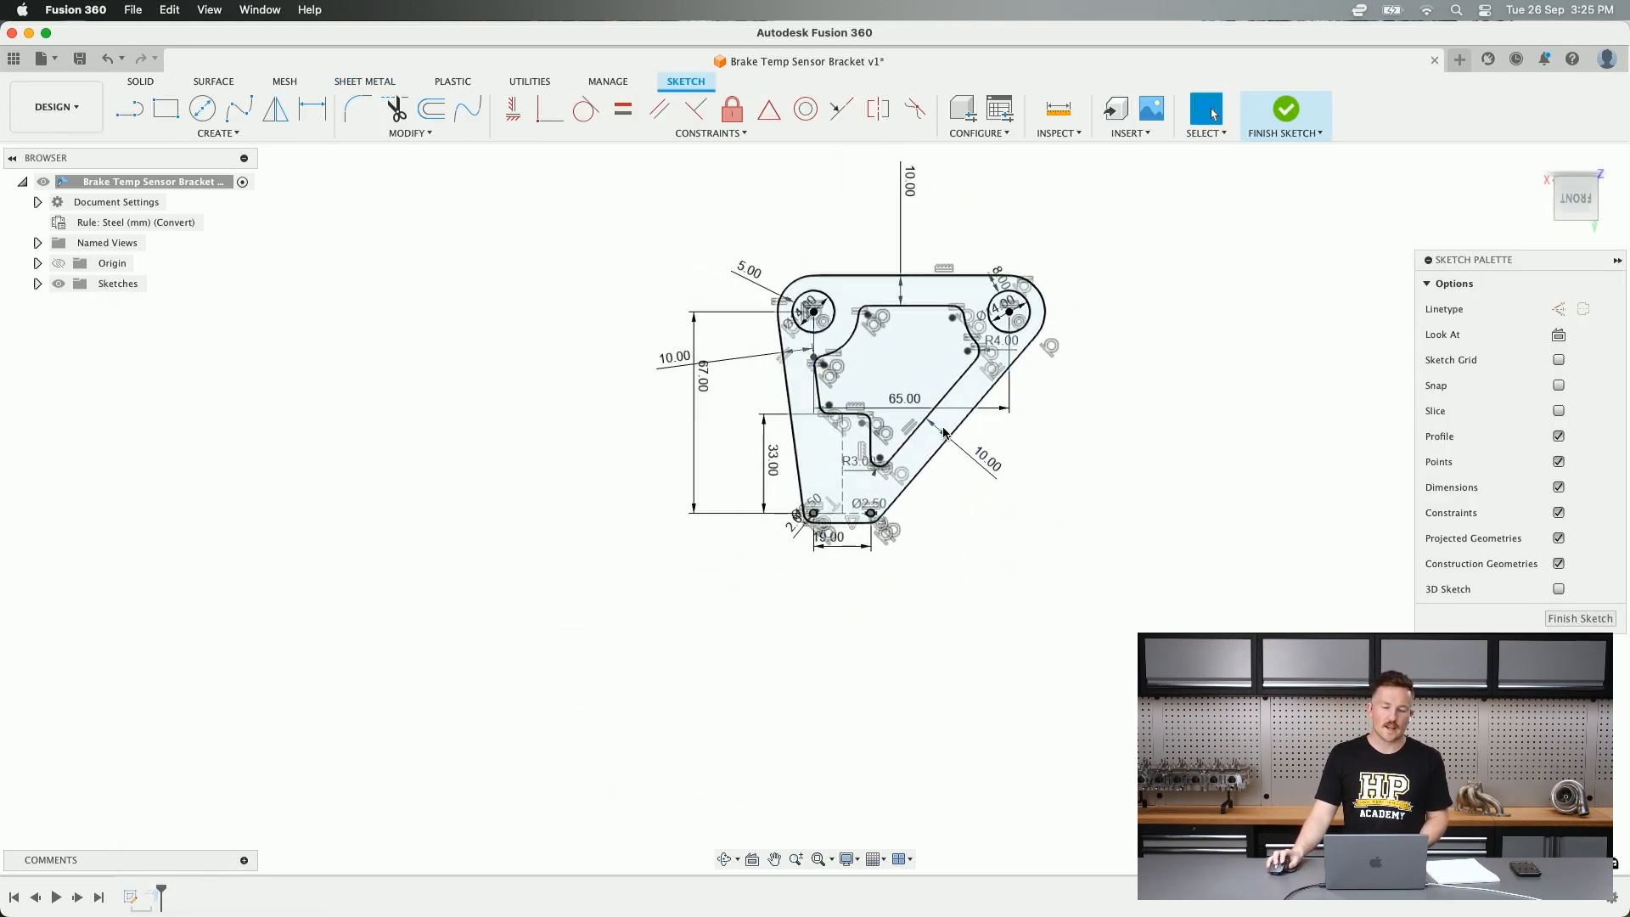
click(129, 108)
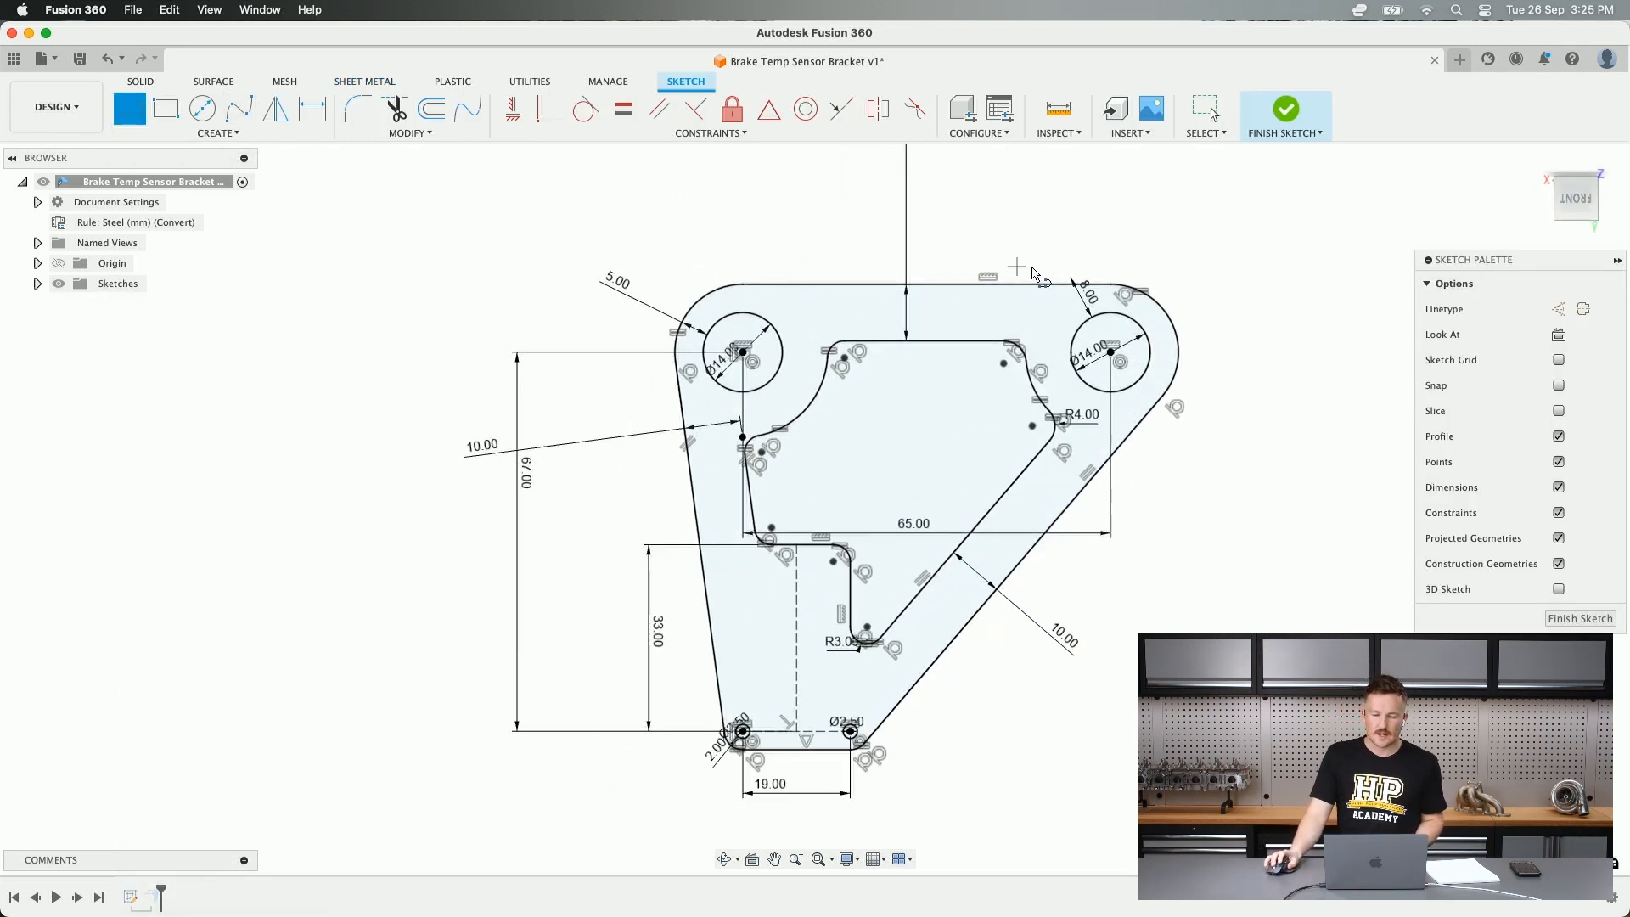
scroll(849, 270, up, 5)
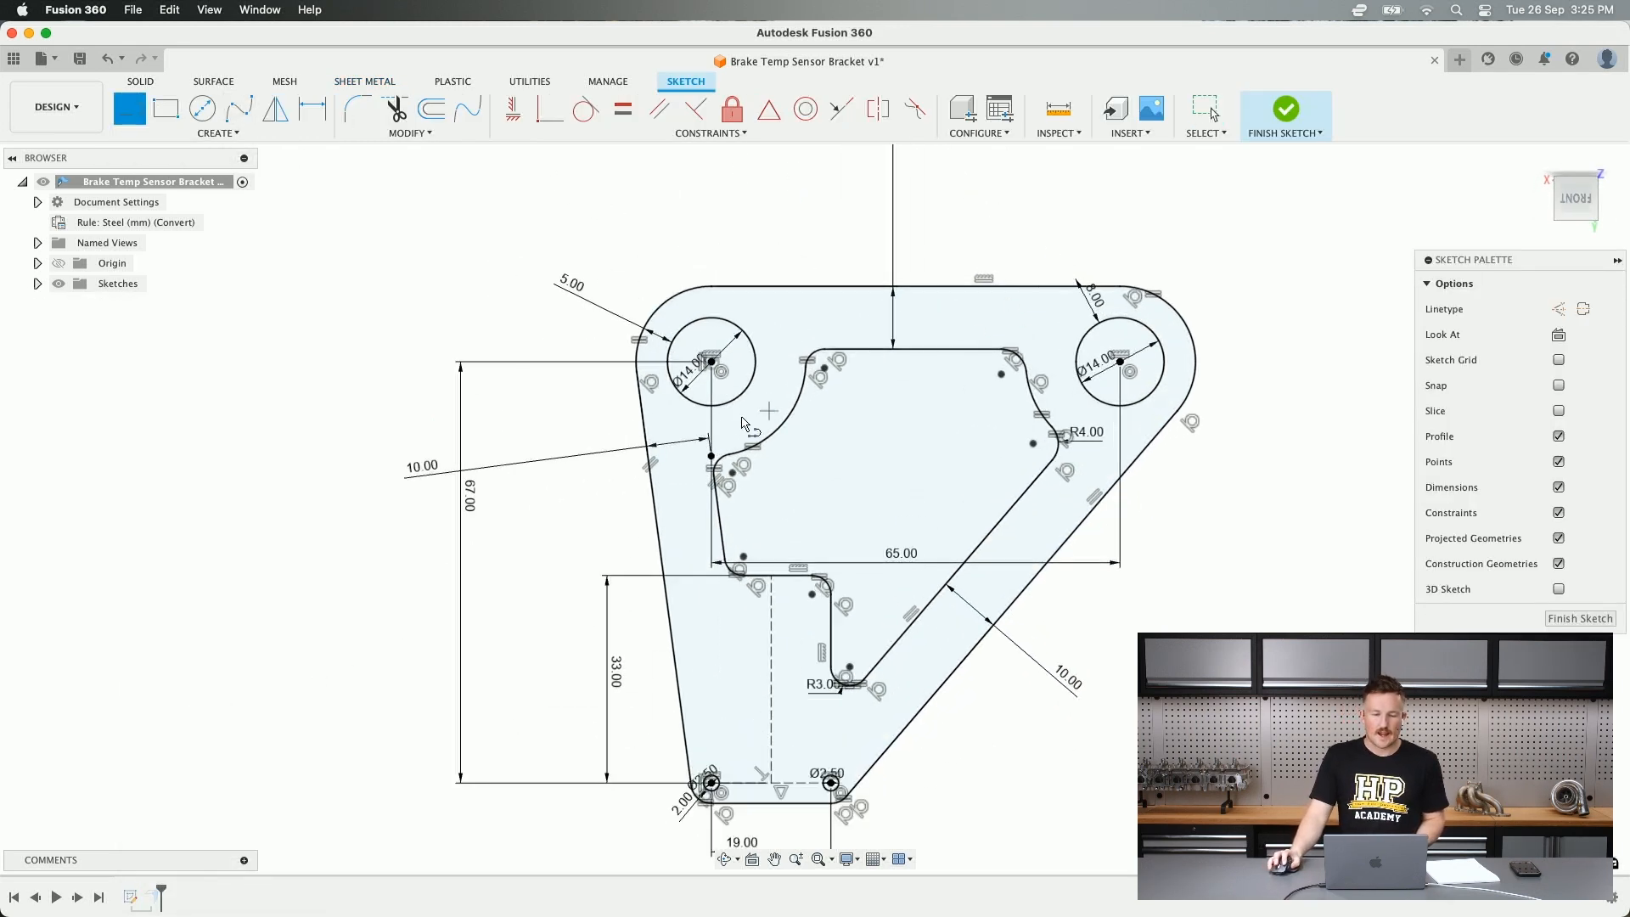
click(644, 422)
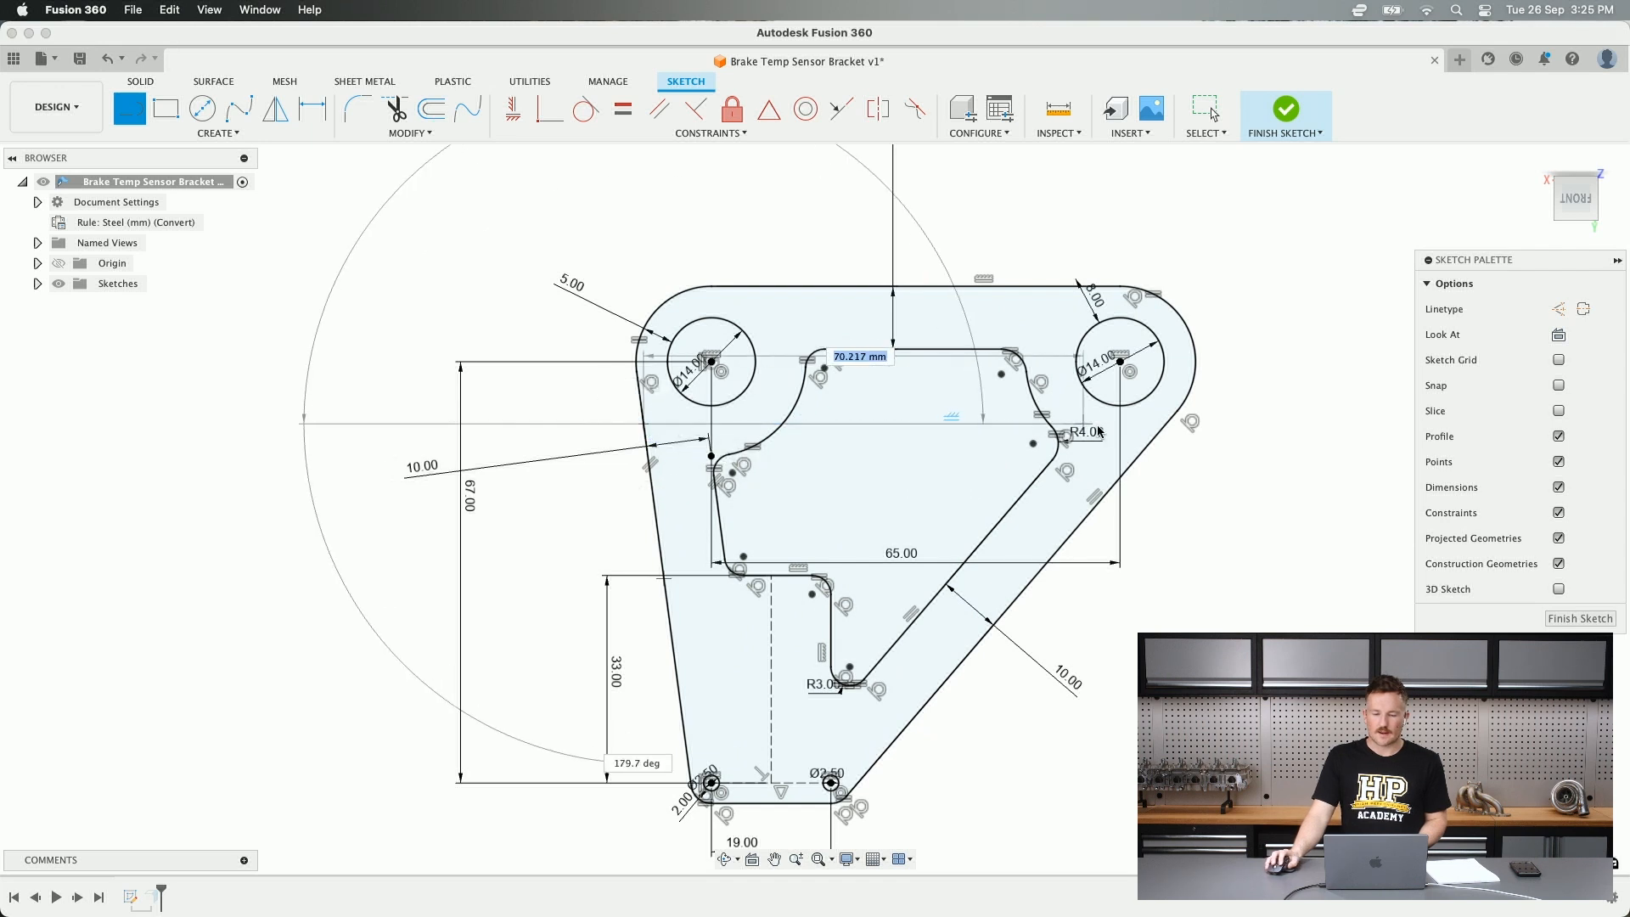
double_click(1172, 431)
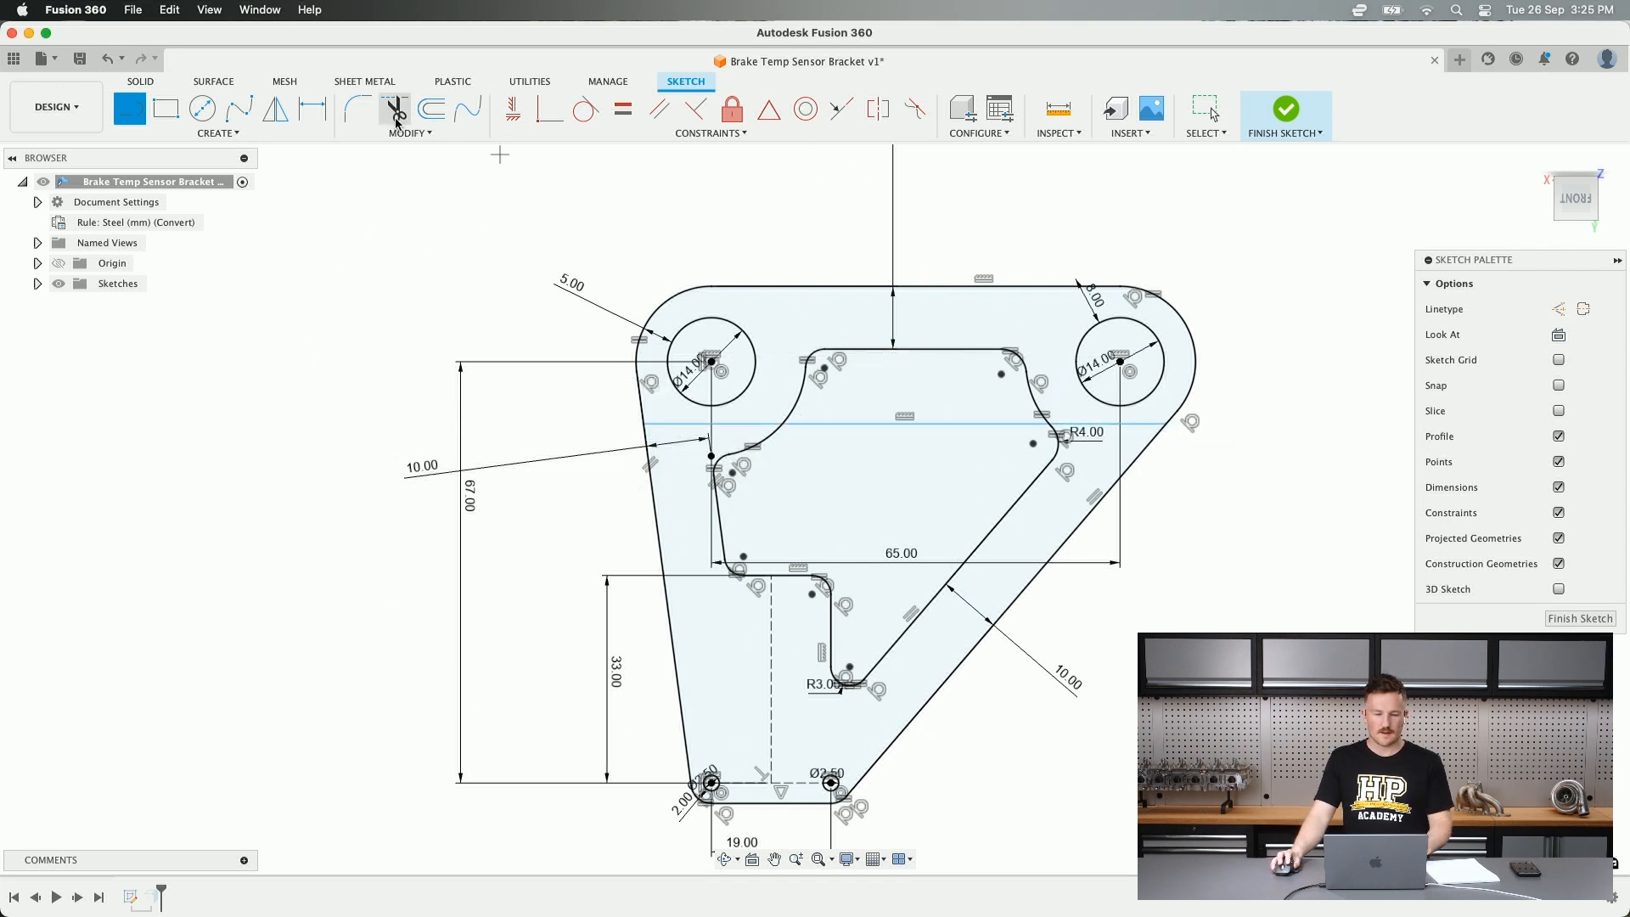
- Dimension the new line 25 mm from the straight outer edge beside the large holes and finish the sketch
click(312, 108)
click(747, 422)
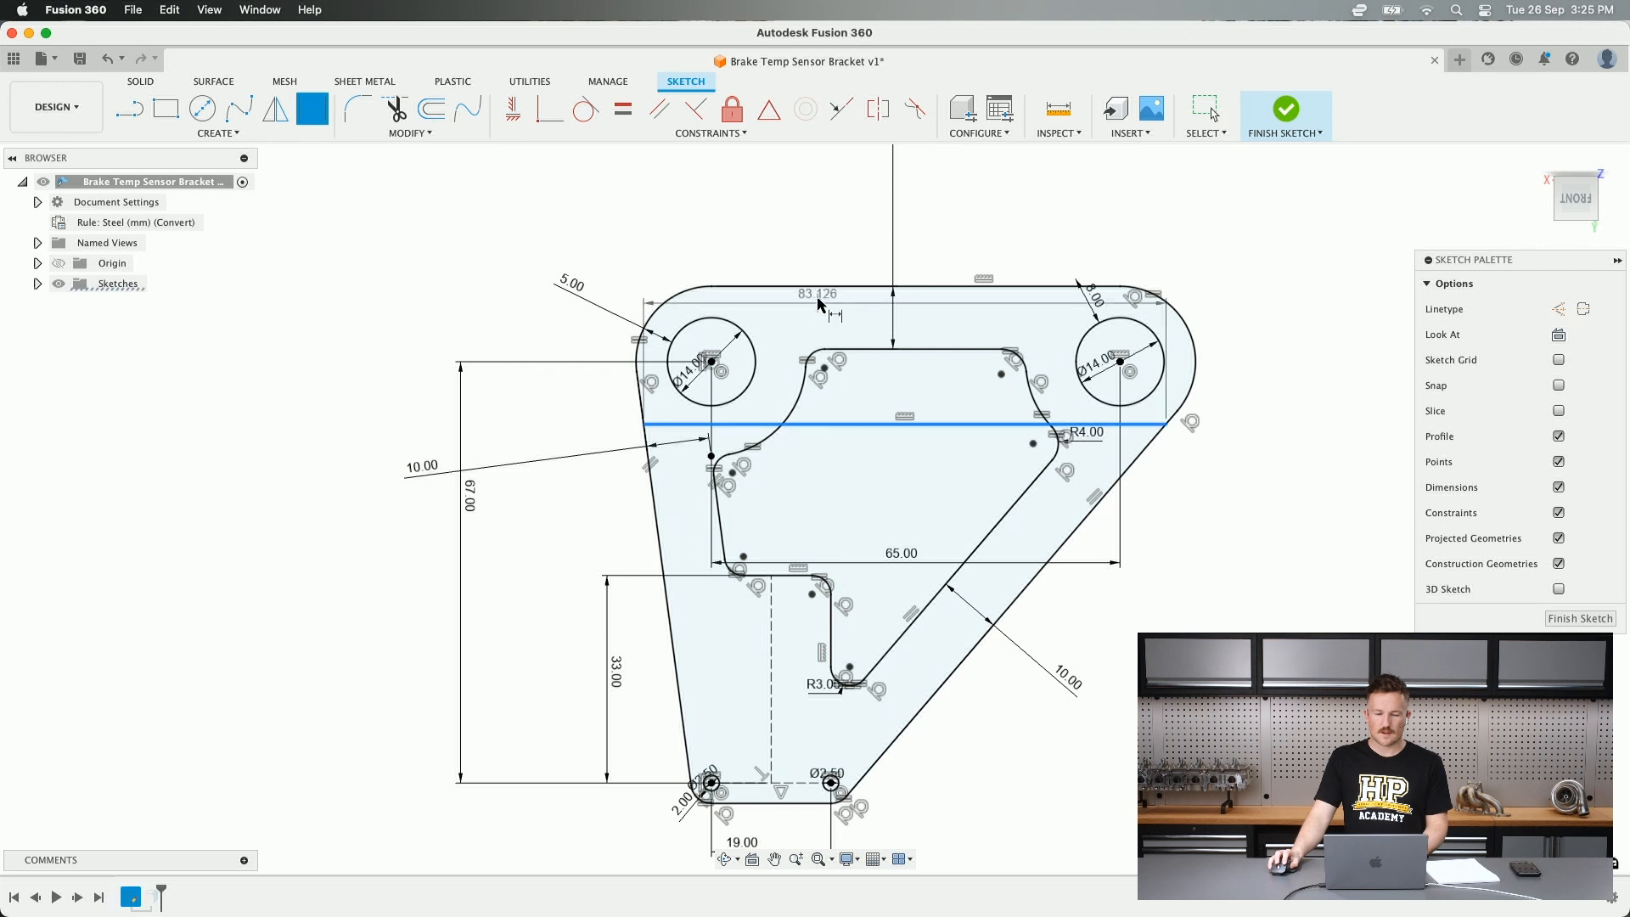
click(769, 287)
click(410, 335)
text(25)
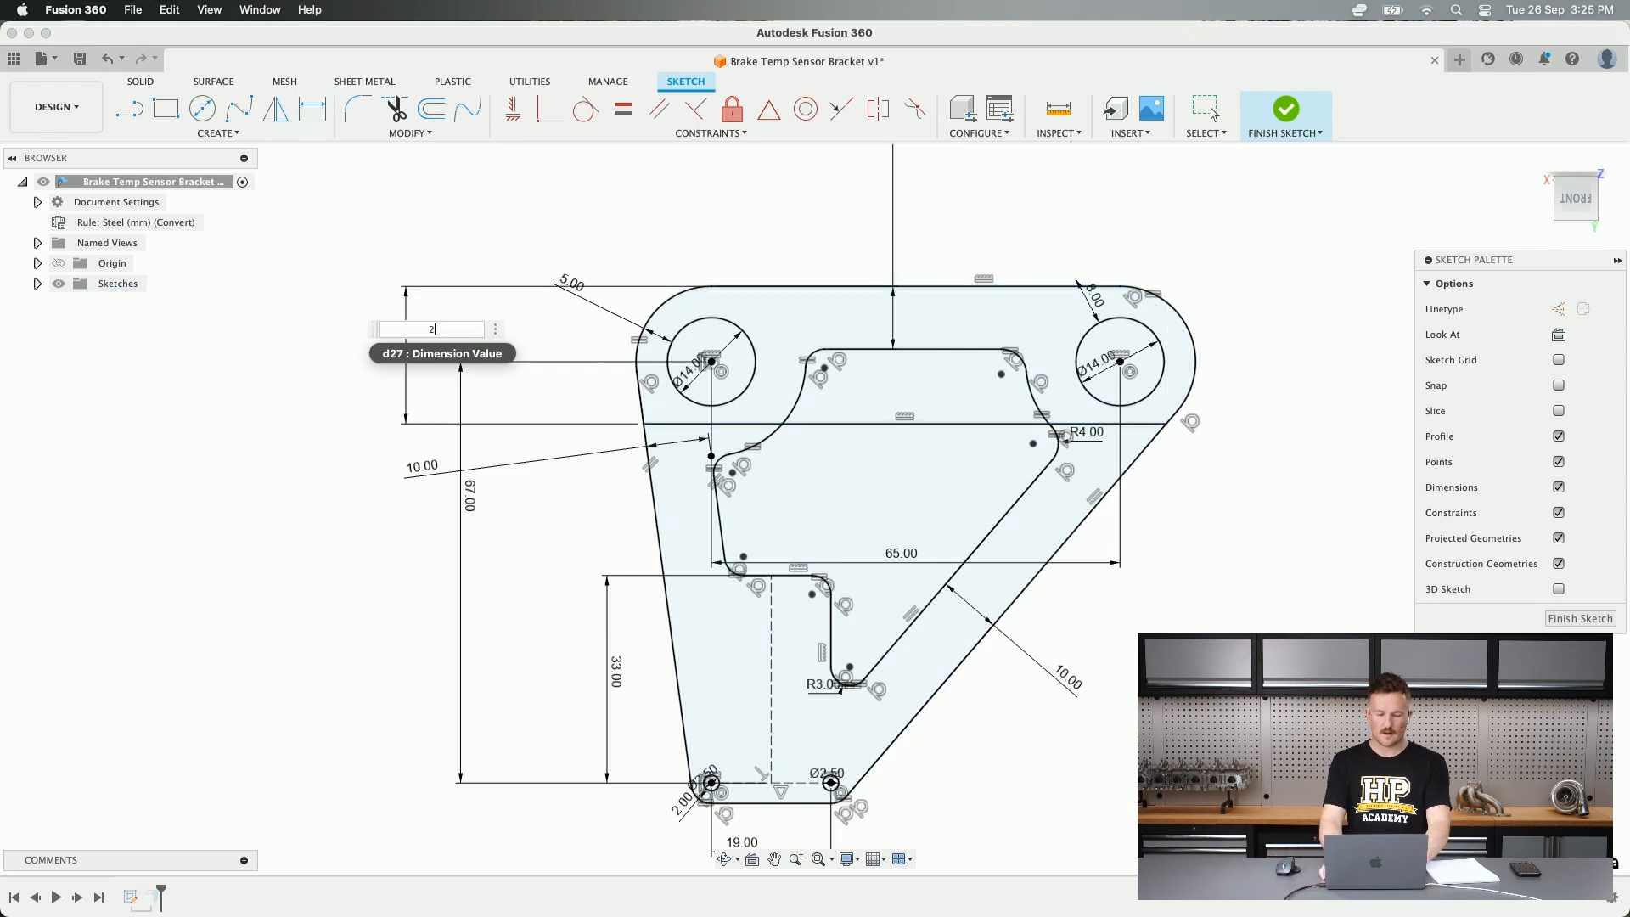
key(Return)
click(1287, 109)
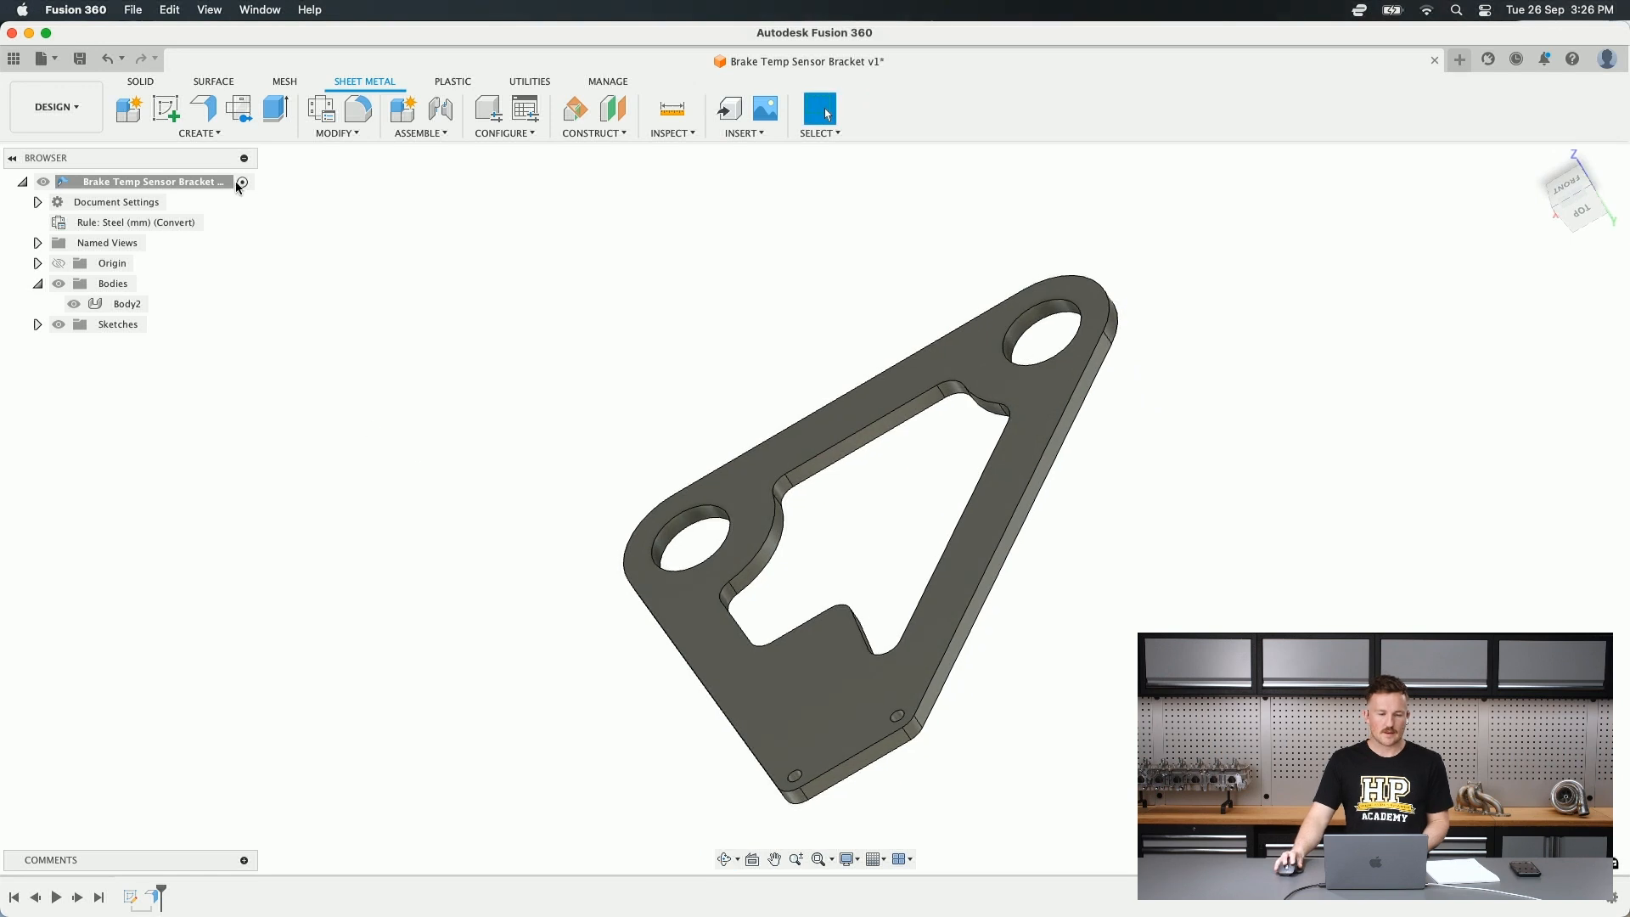
- Start a Bend with a broad bracket face as the stationary side and make the profile sketch visible
click(202, 136)
click(180, 222)
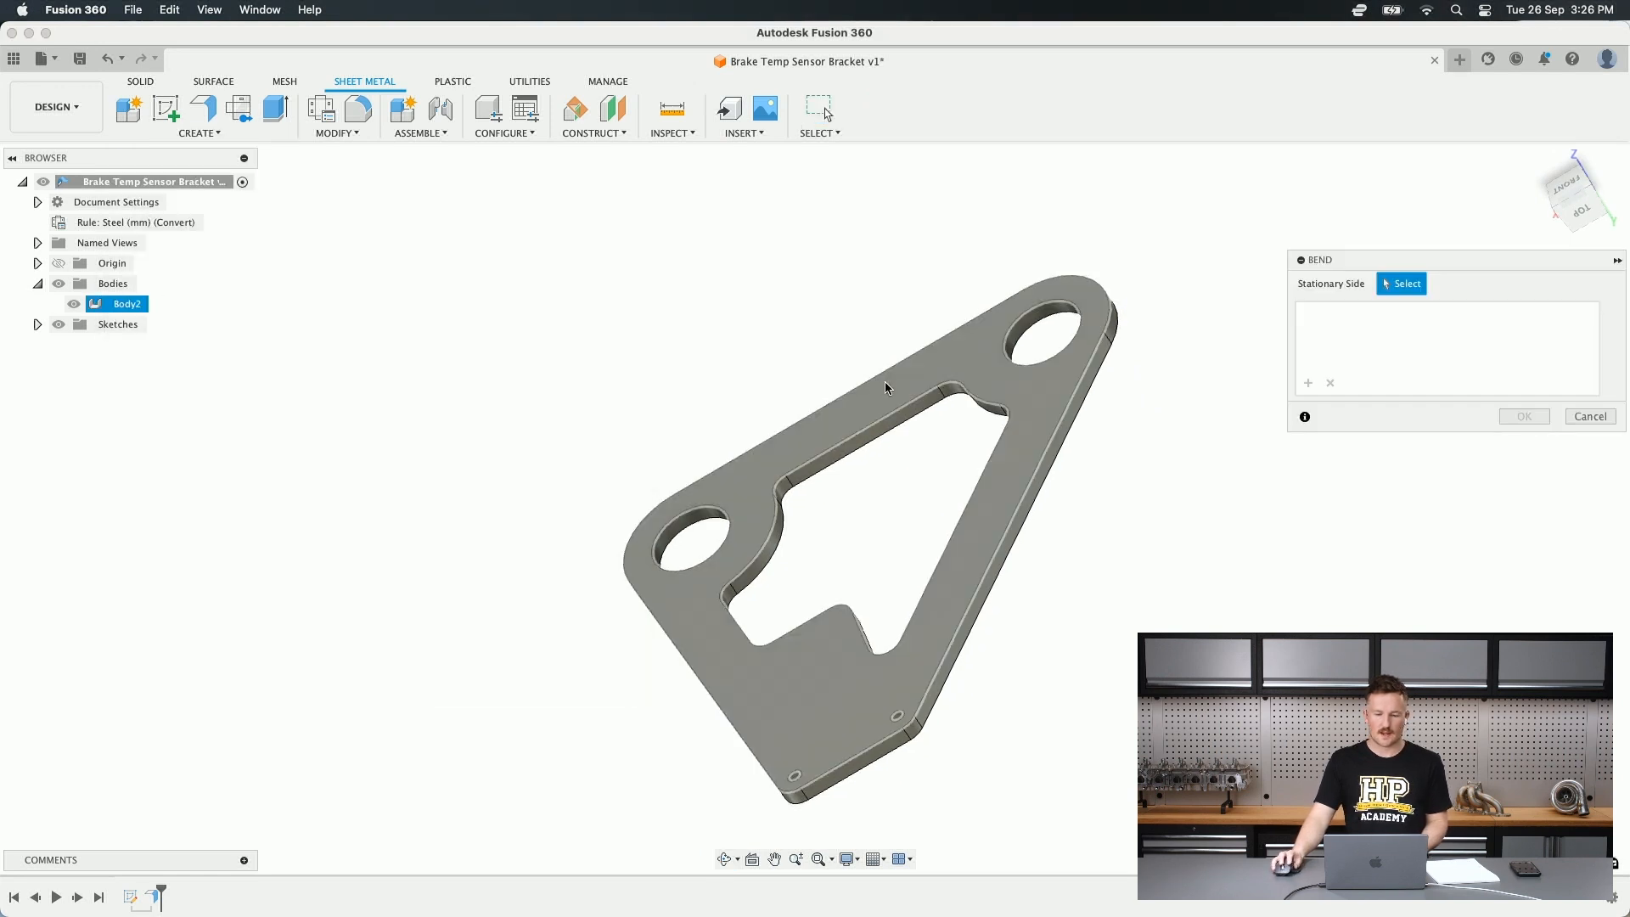
click(883, 382)
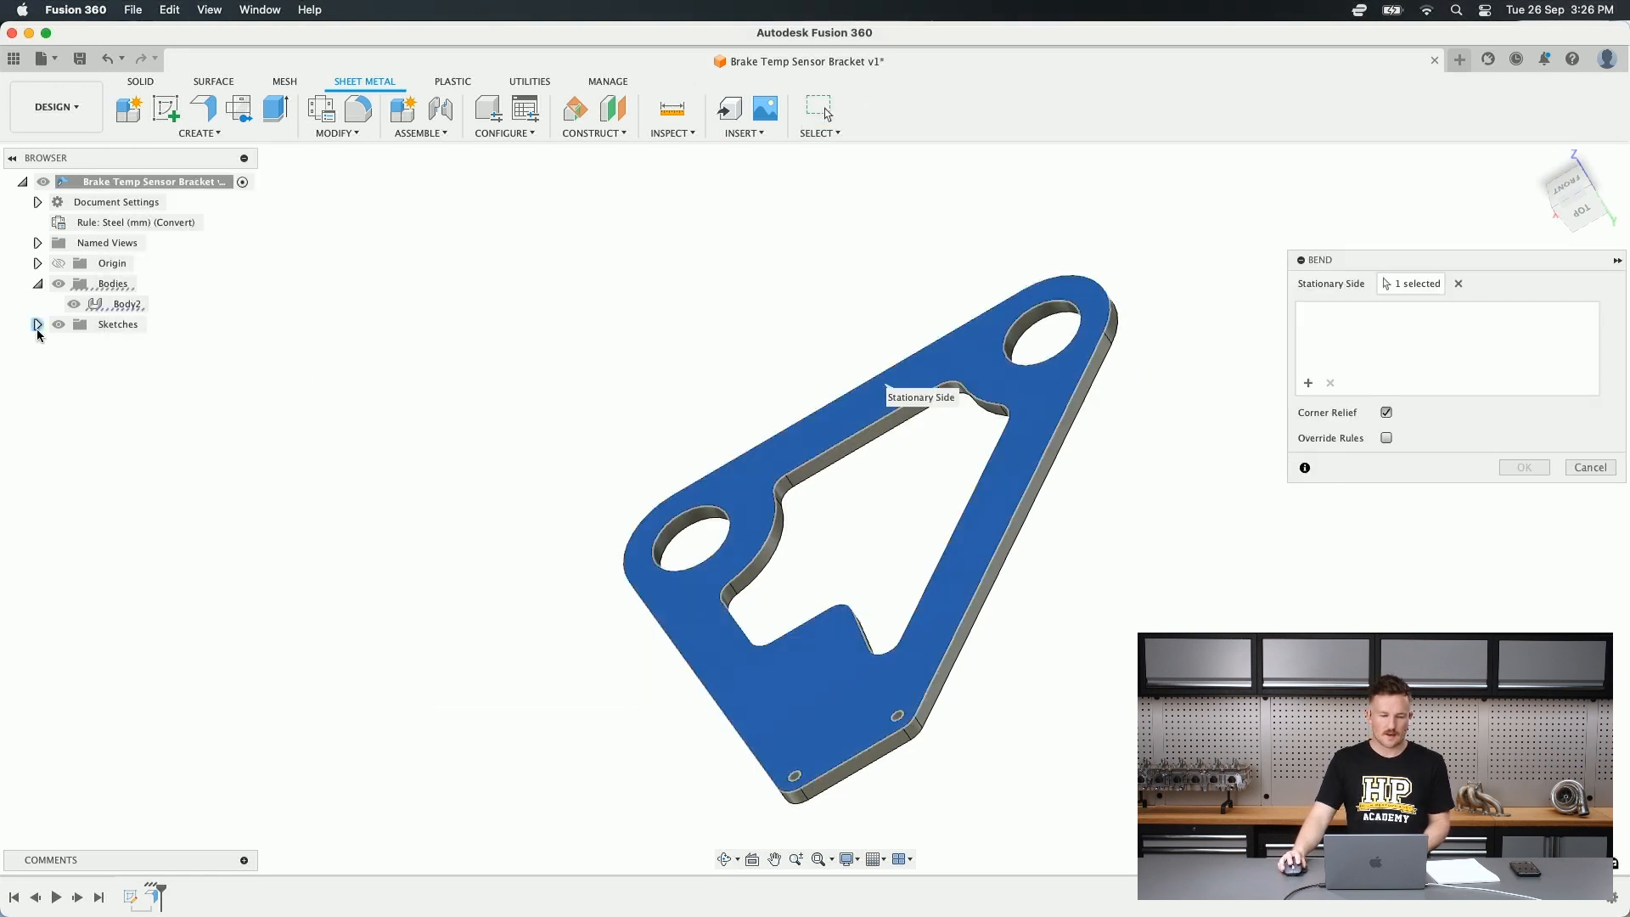
click(37, 324)
click(77, 345)
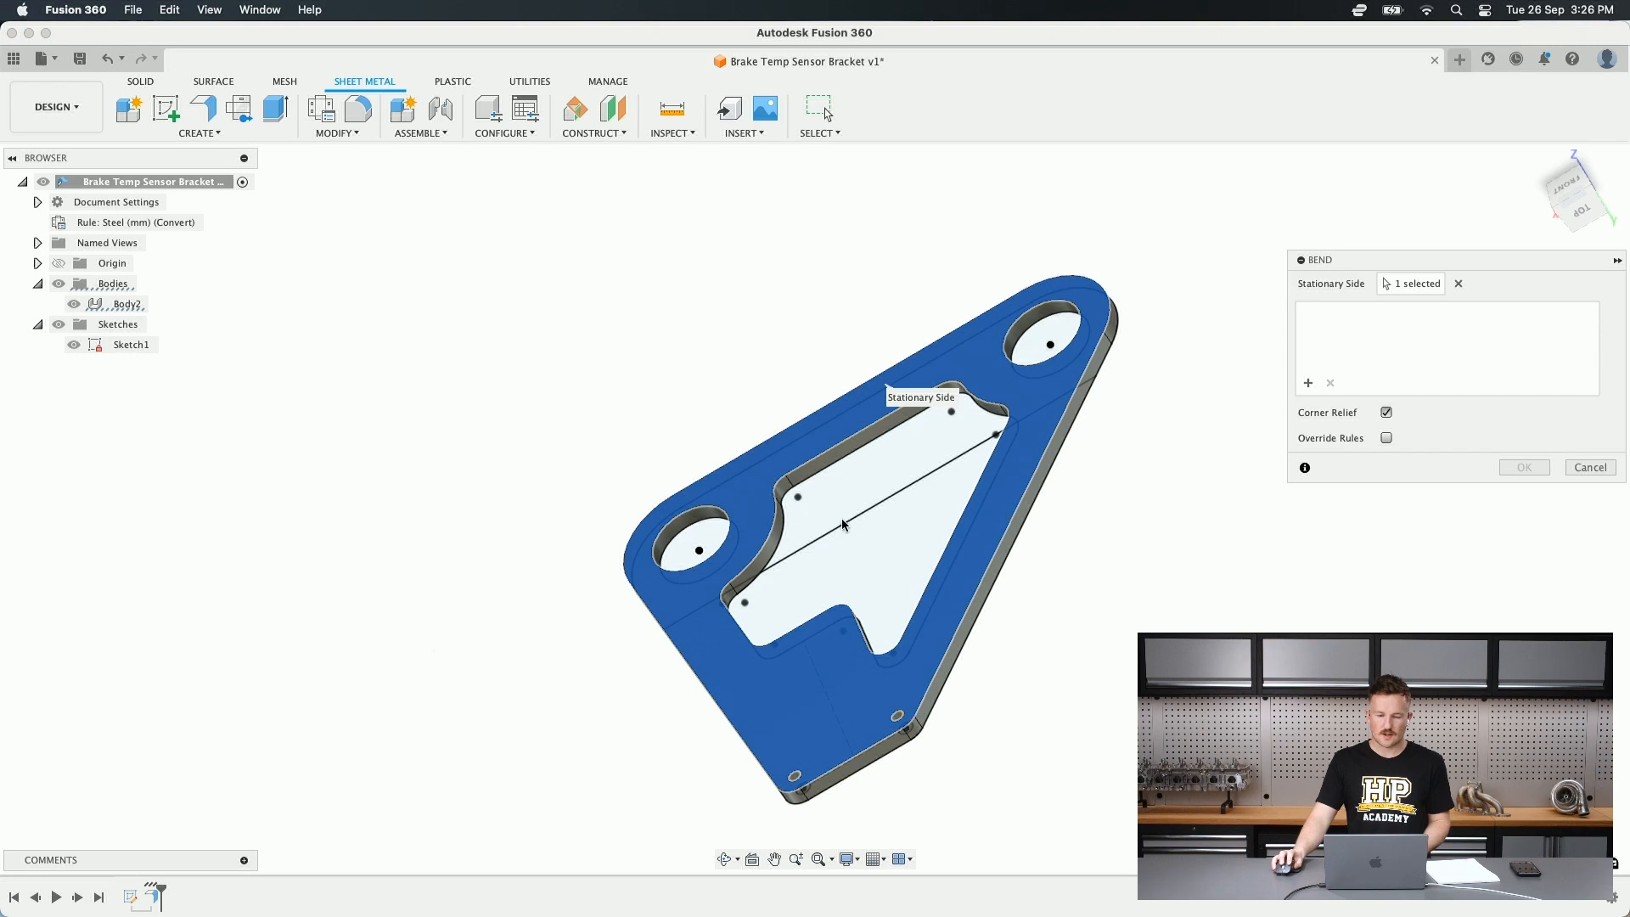
- Reselect the stationary side on the sketch-side face near the large holes and apply a 90-degree bend along the sketched line
shift+middle_drag(918, 526, 789, 450)
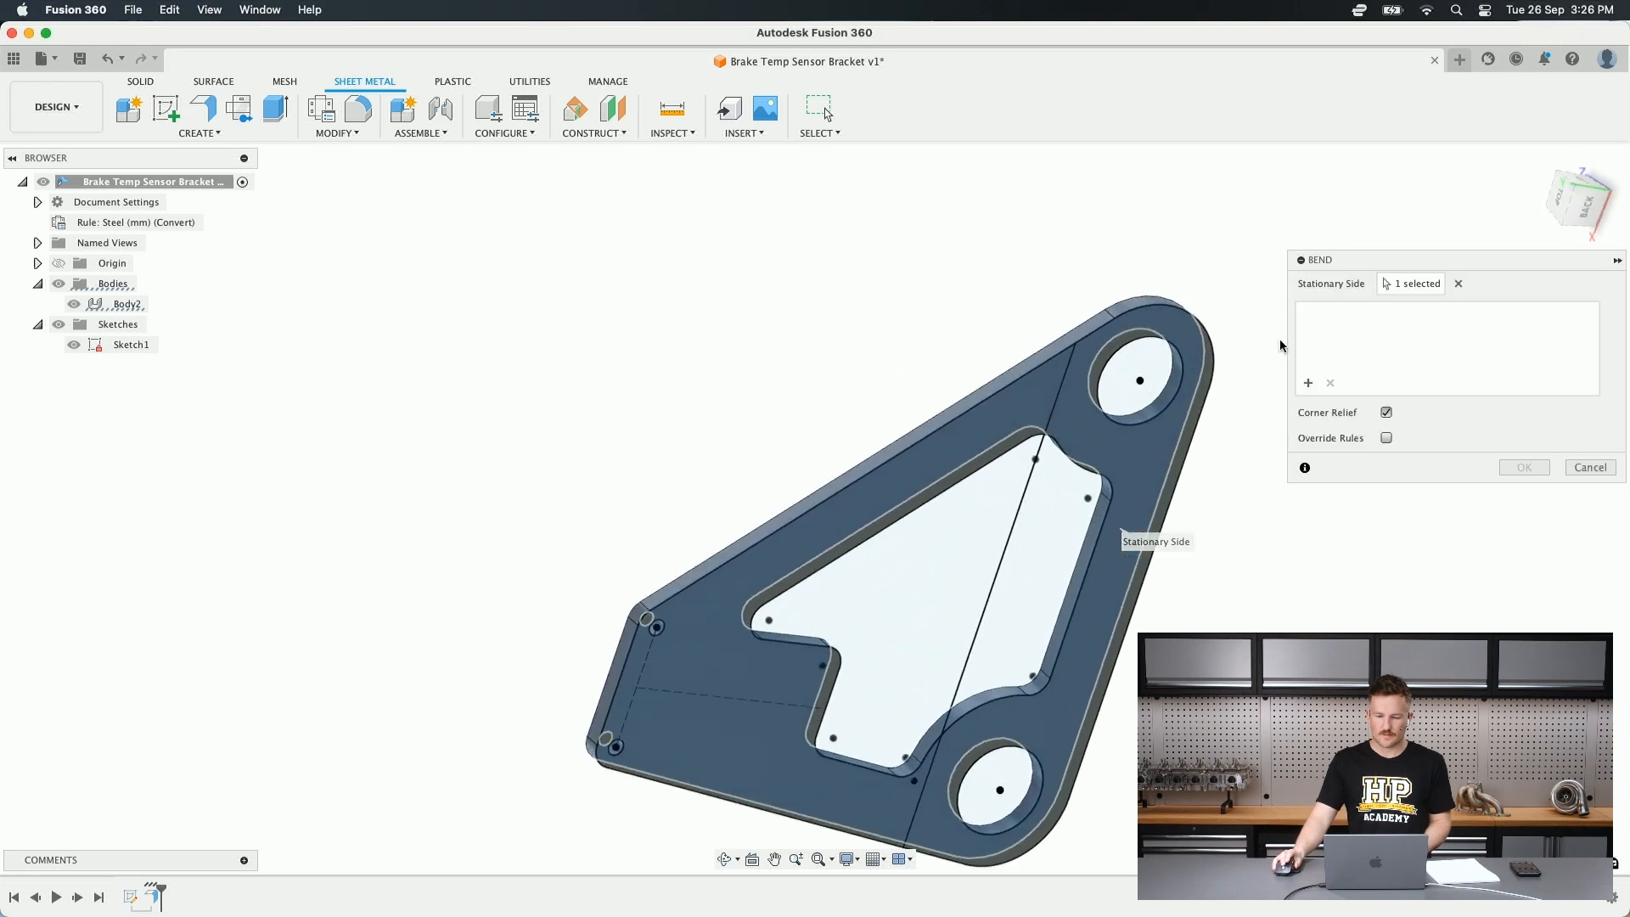
click(1450, 284)
click(1083, 392)
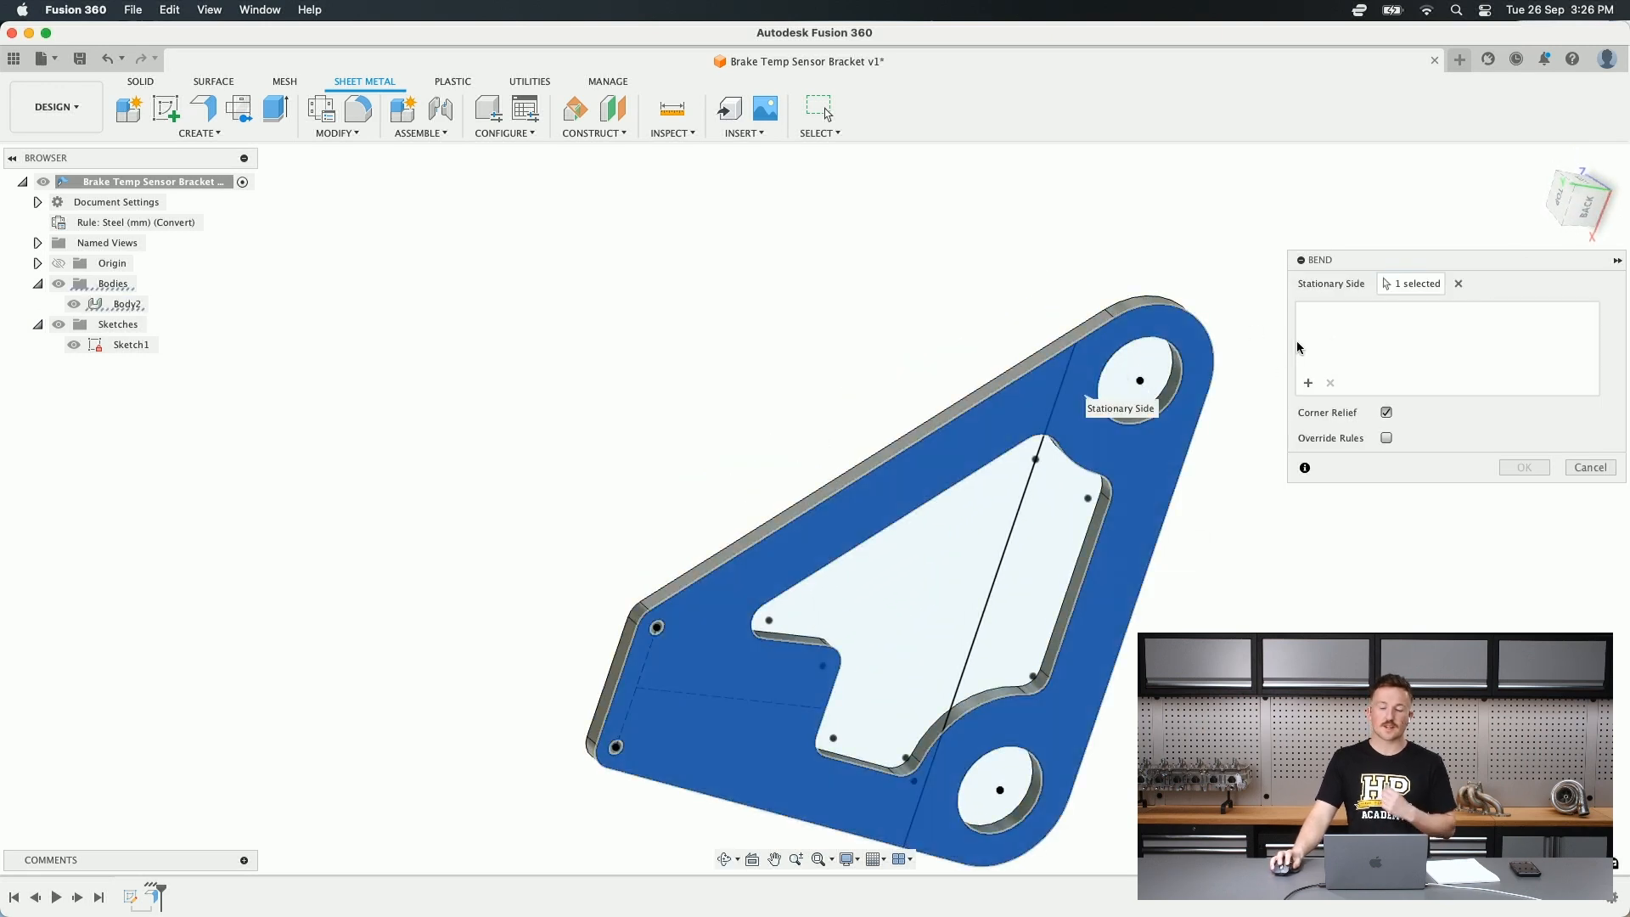
click(1064, 393)
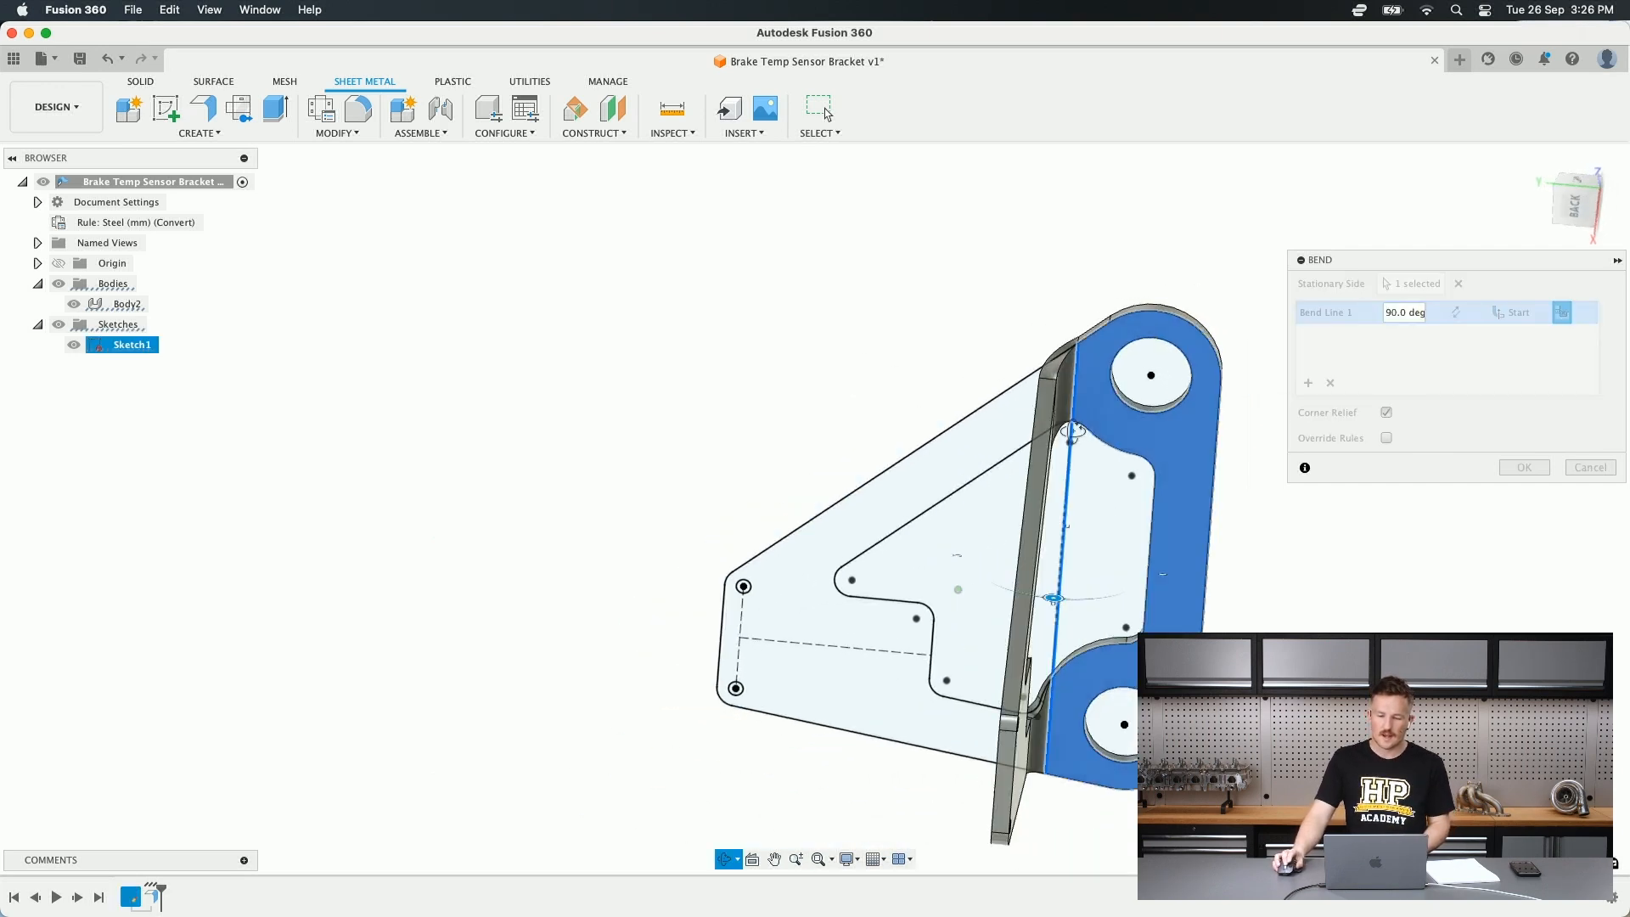
shift+middle_drag(1073, 431, 977, 426)
click(1536, 469)
scroll(645, 516, down, 3)
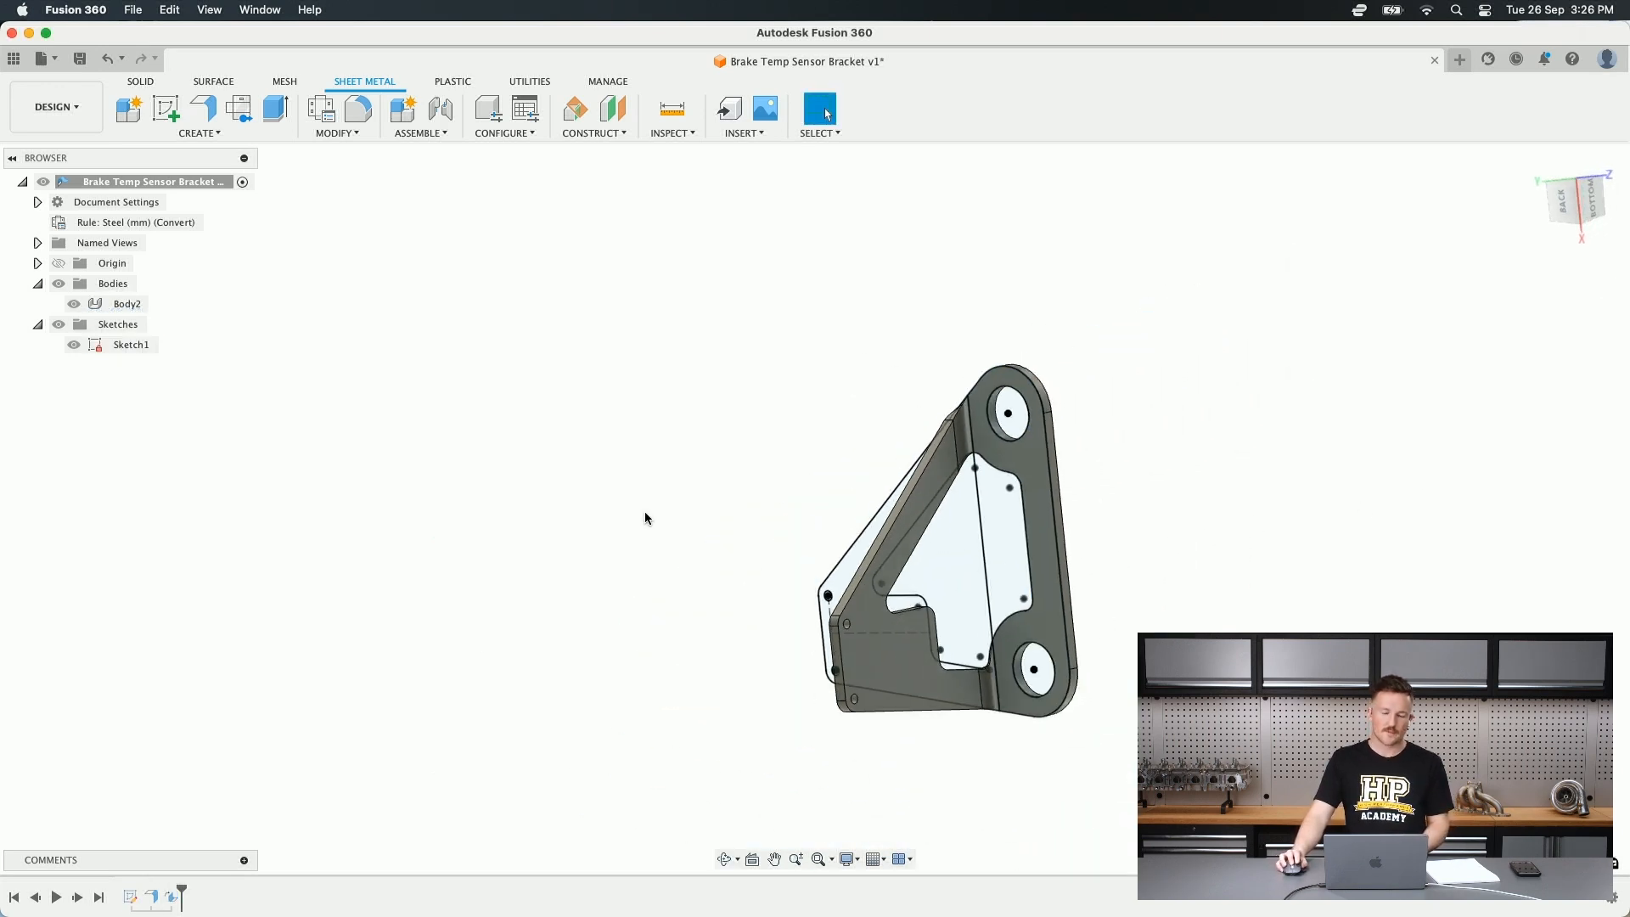
- Delete the bend from the design history, keeping the flat flange and its sketch
click(172, 898)
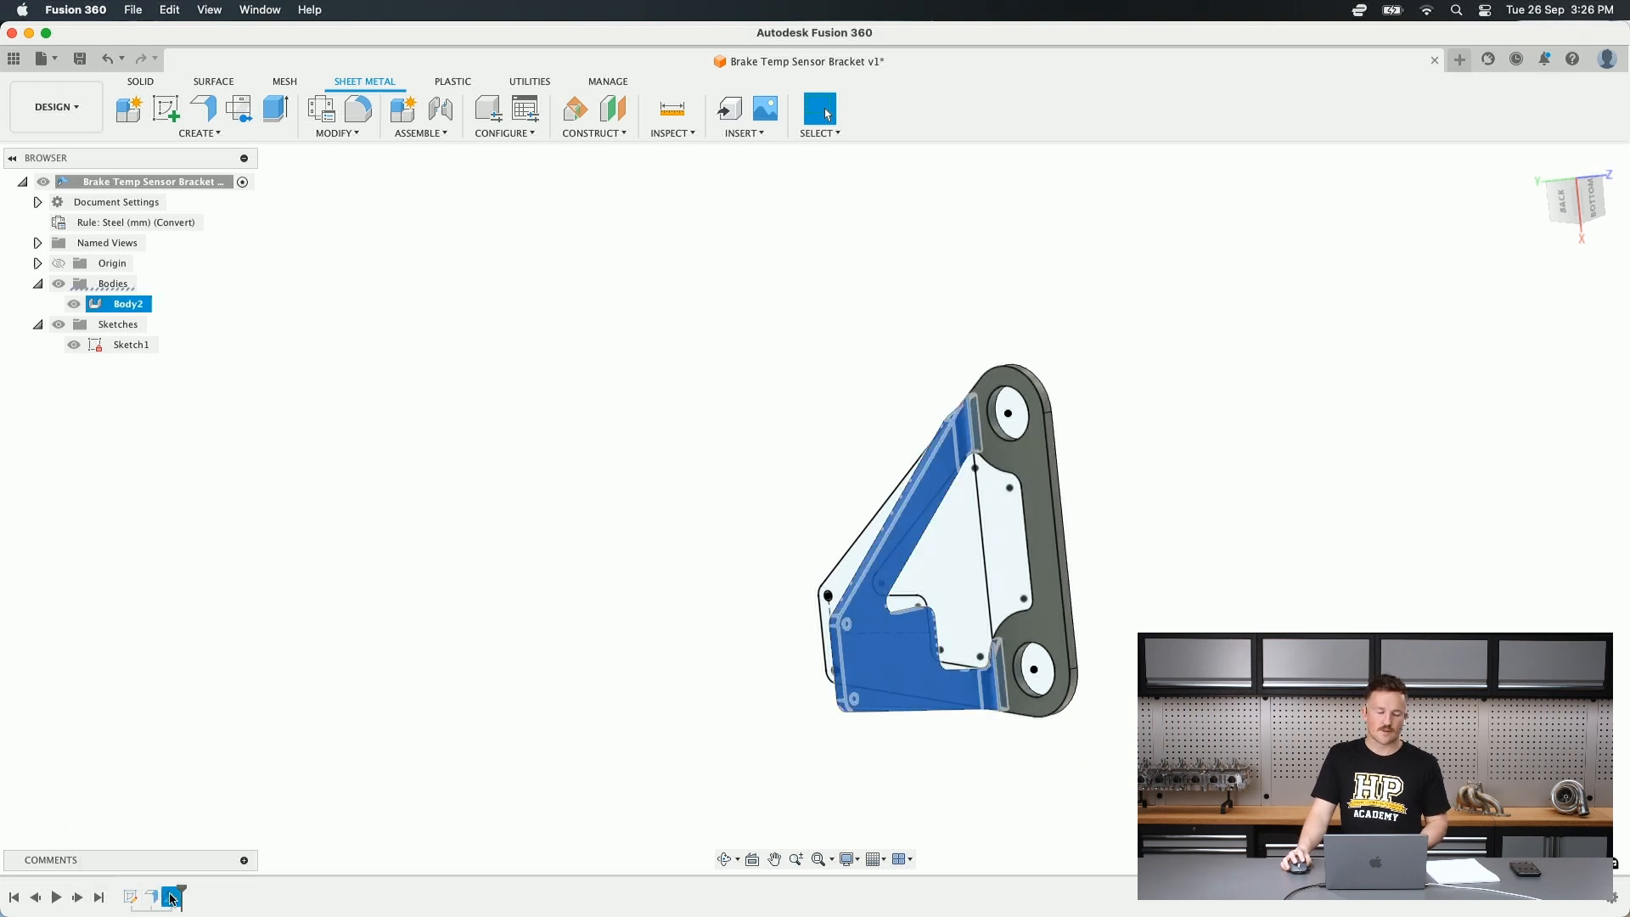
click(404, 693)
shift+middle_drag(1108, 511, 1195, 519)
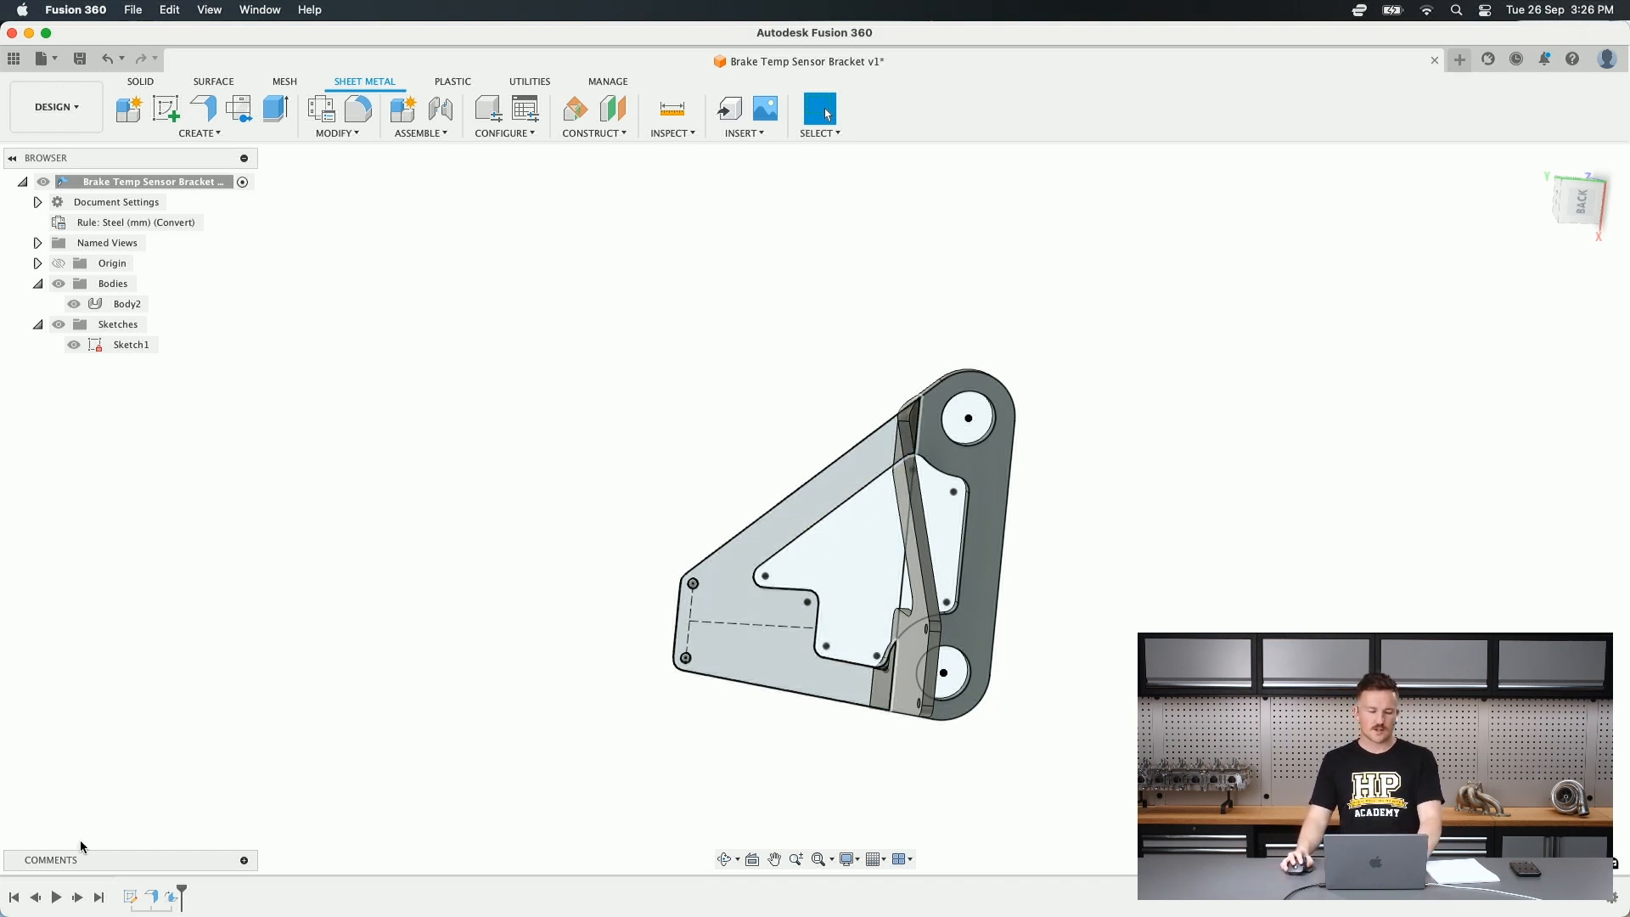
right_click(174, 903)
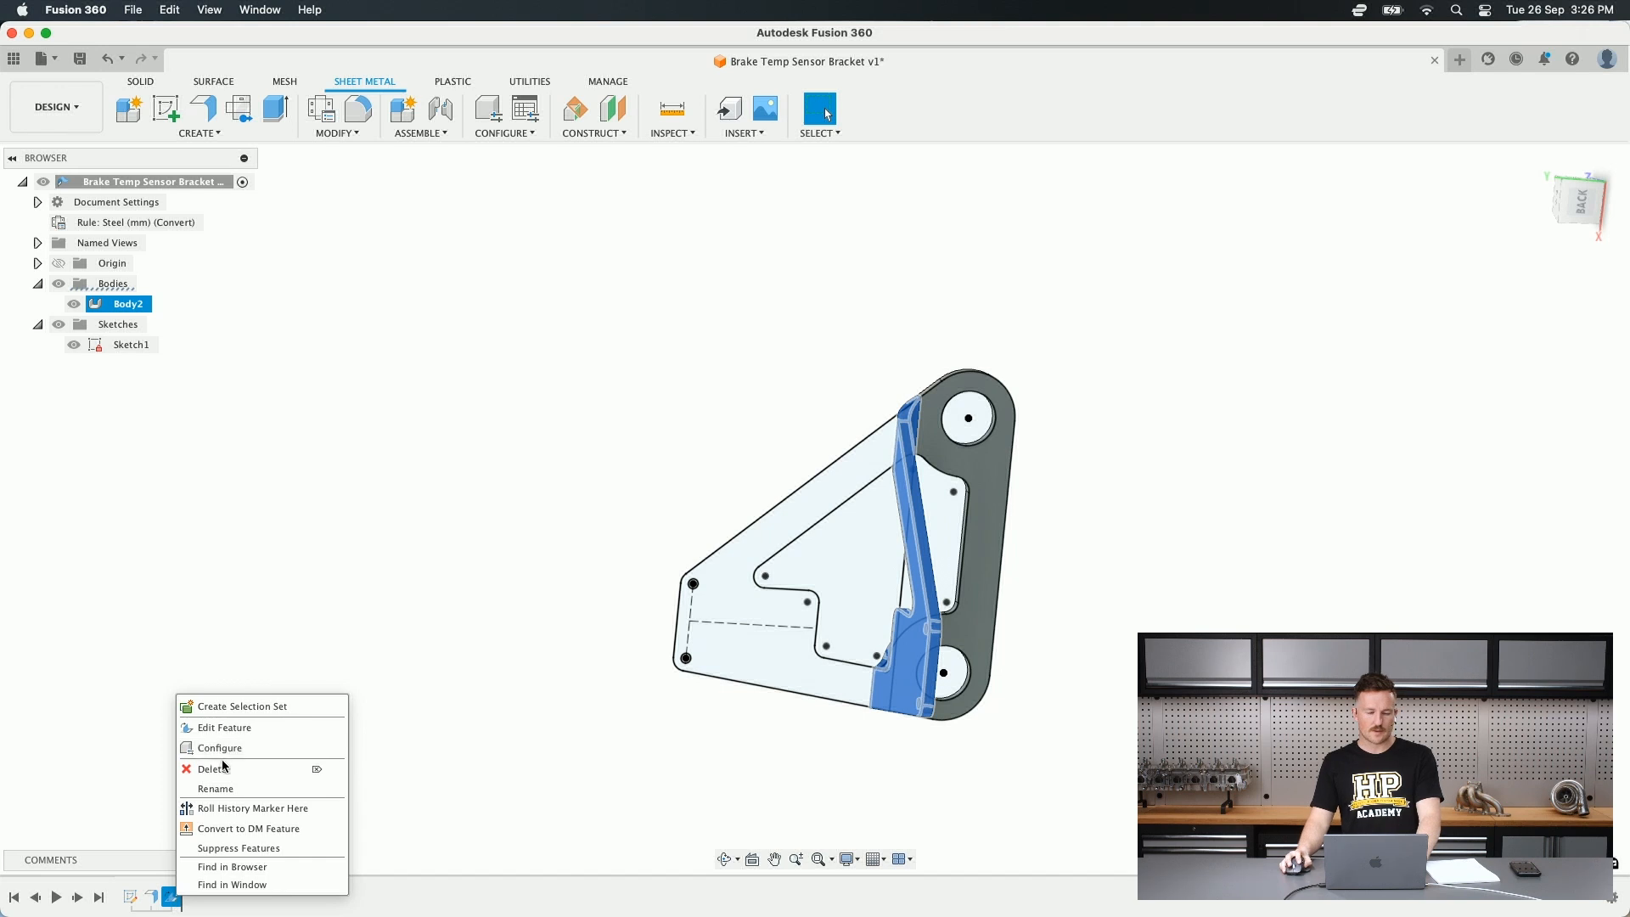
click(247, 771)
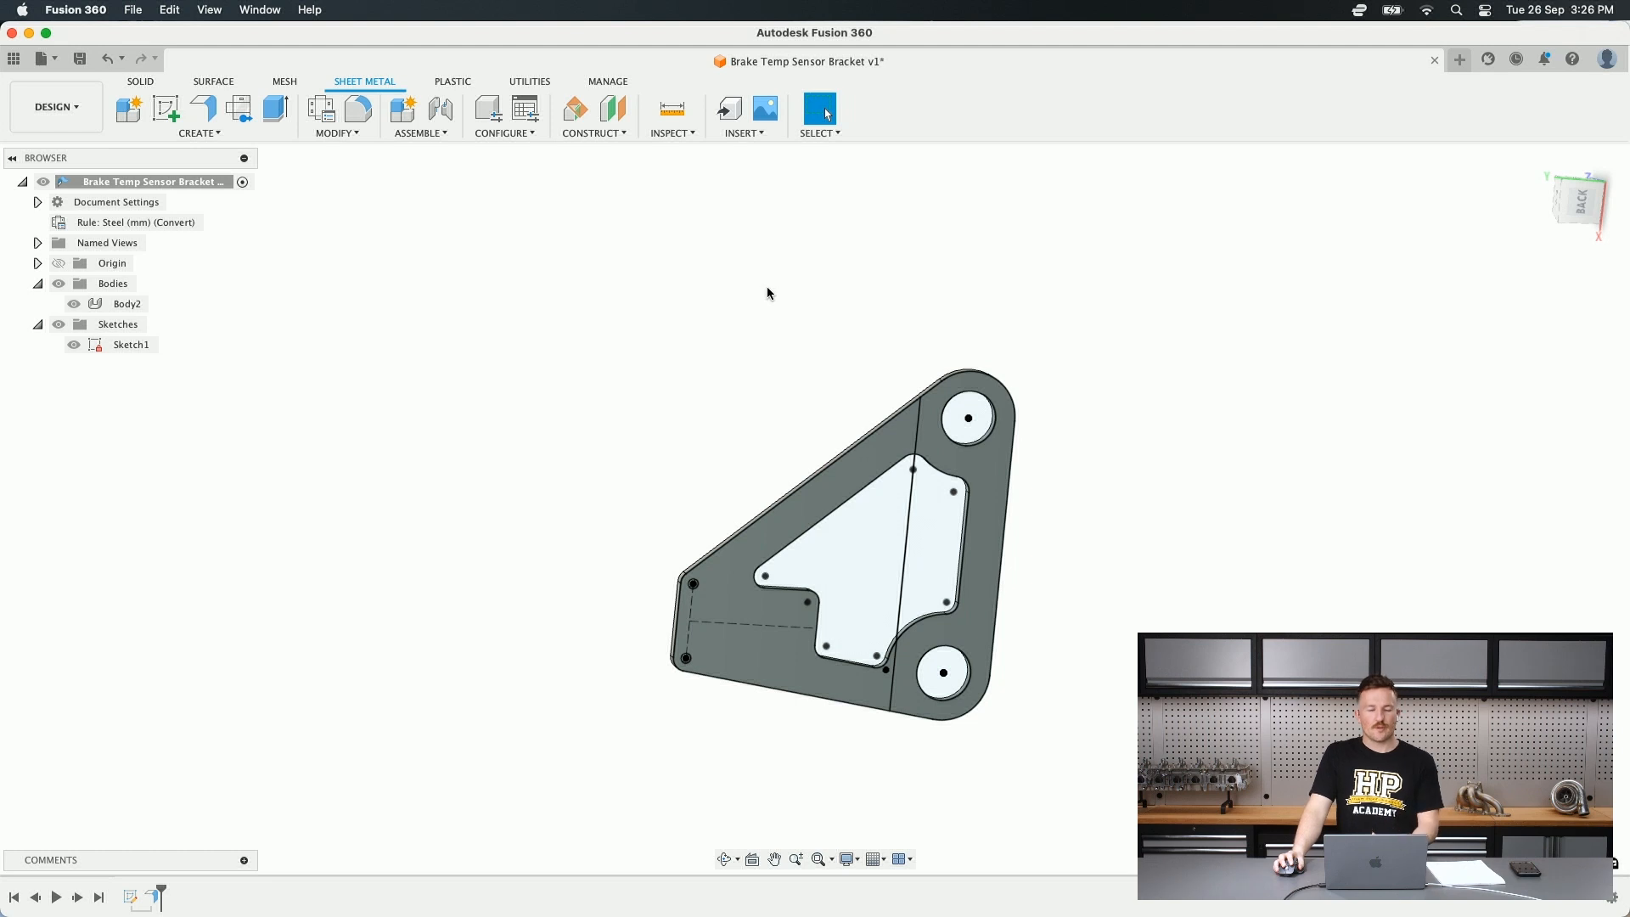
- Set the thickness in the design's Steel (mm) (Convert) sheet metal rule to 2 mm and save the rule
shift+middle_drag(510, 316, 592, 319)
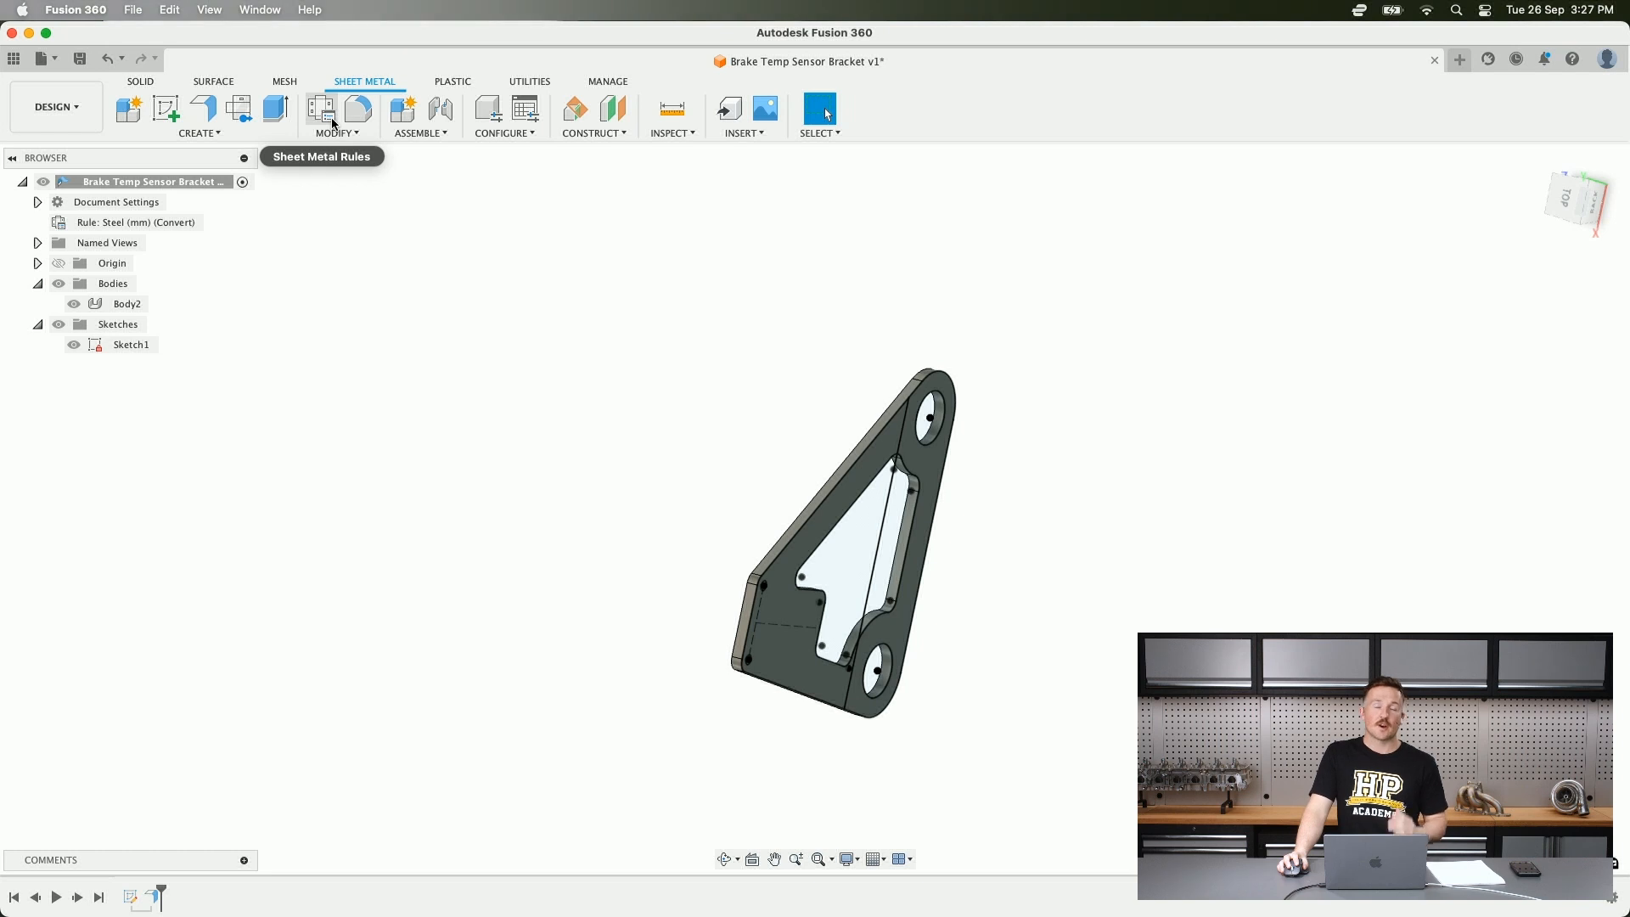
mouse_move(333, 123)
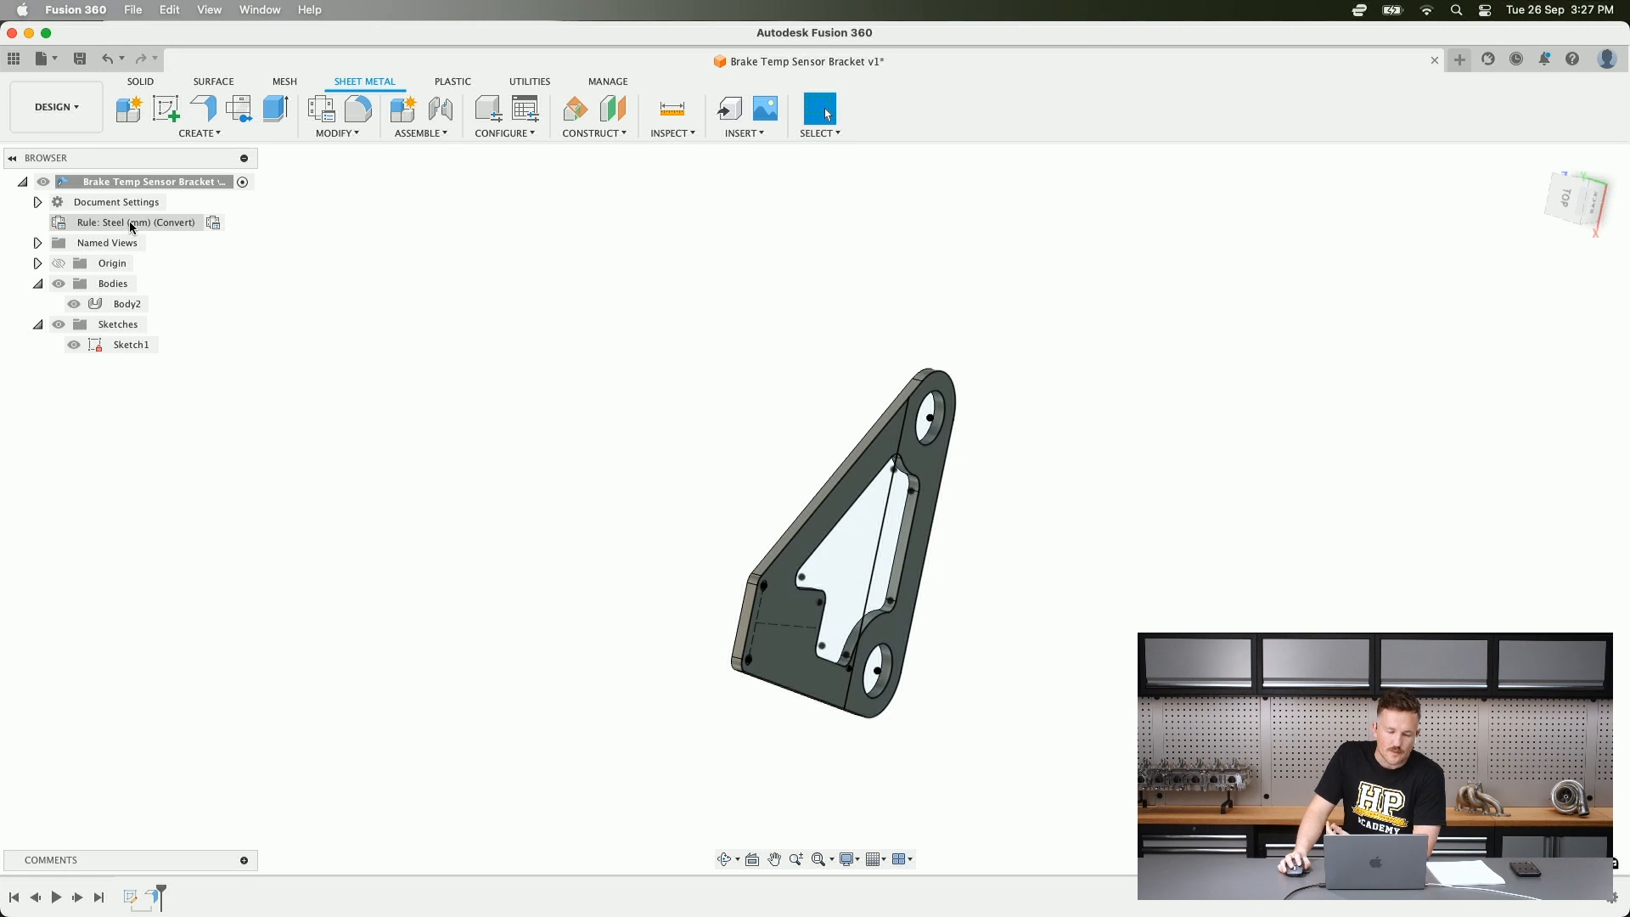
click(321, 108)
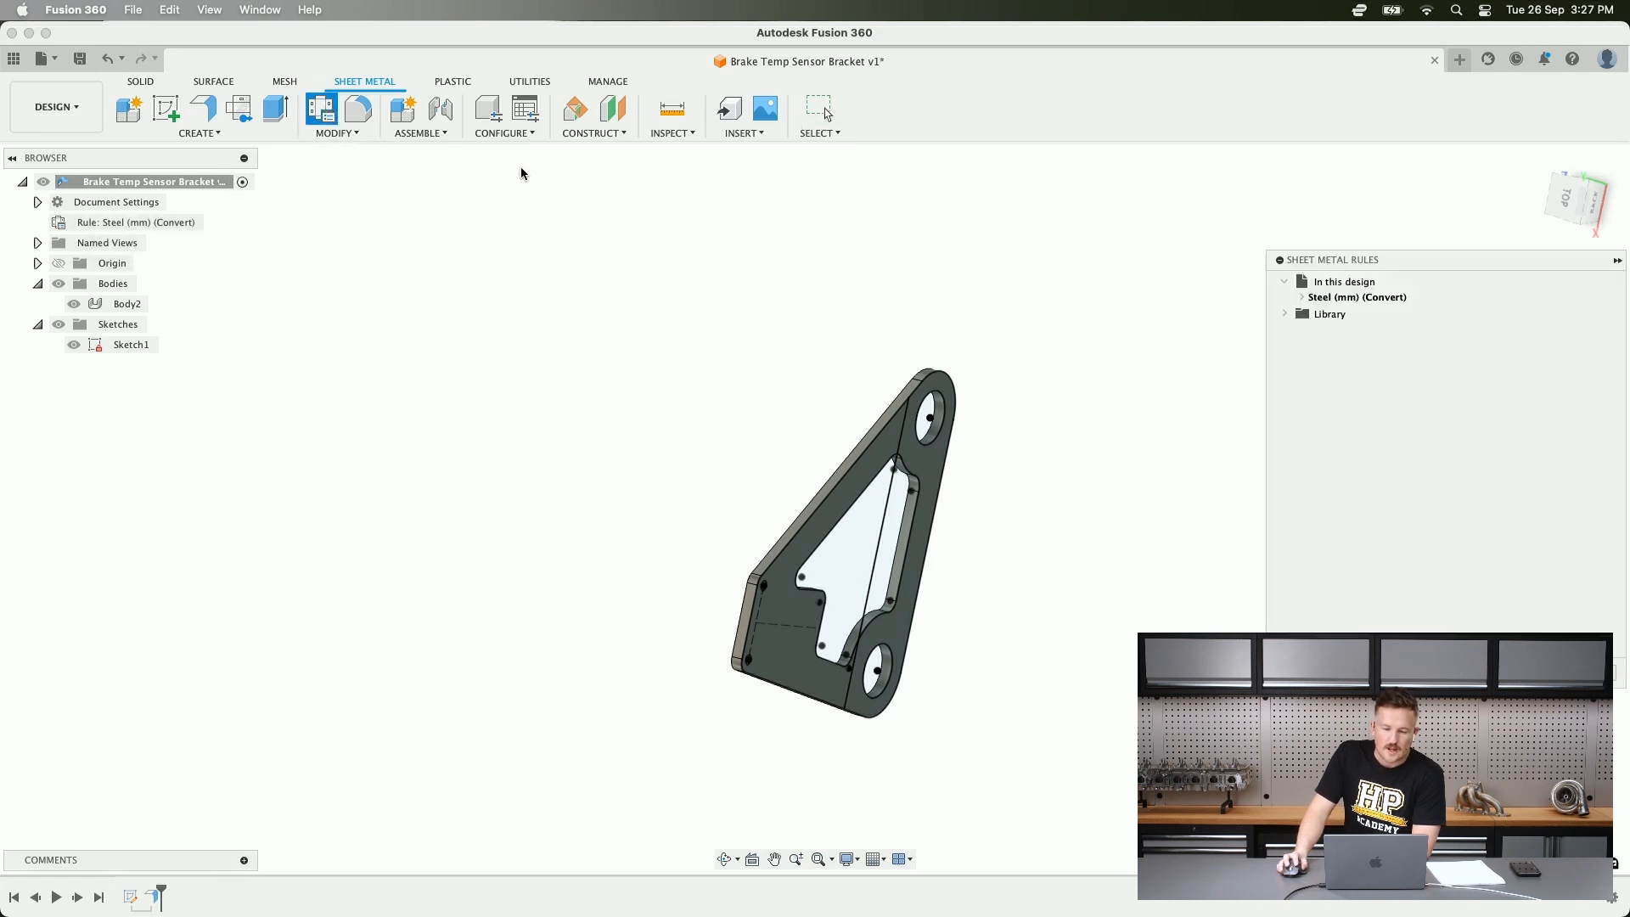
click(1301, 299)
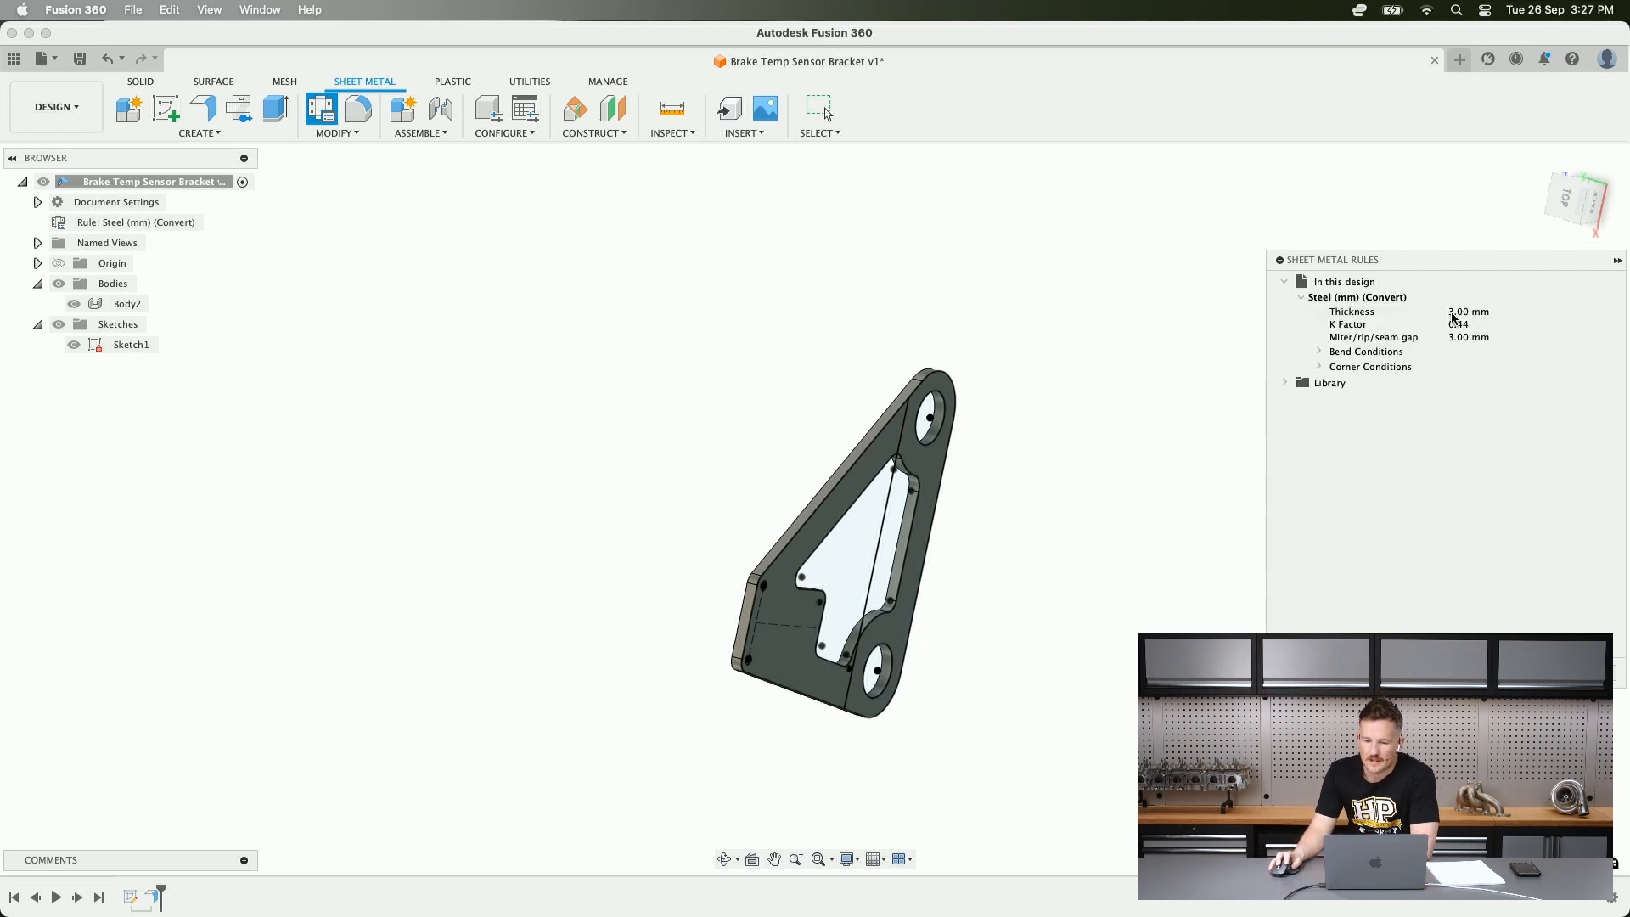
click(1412, 299)
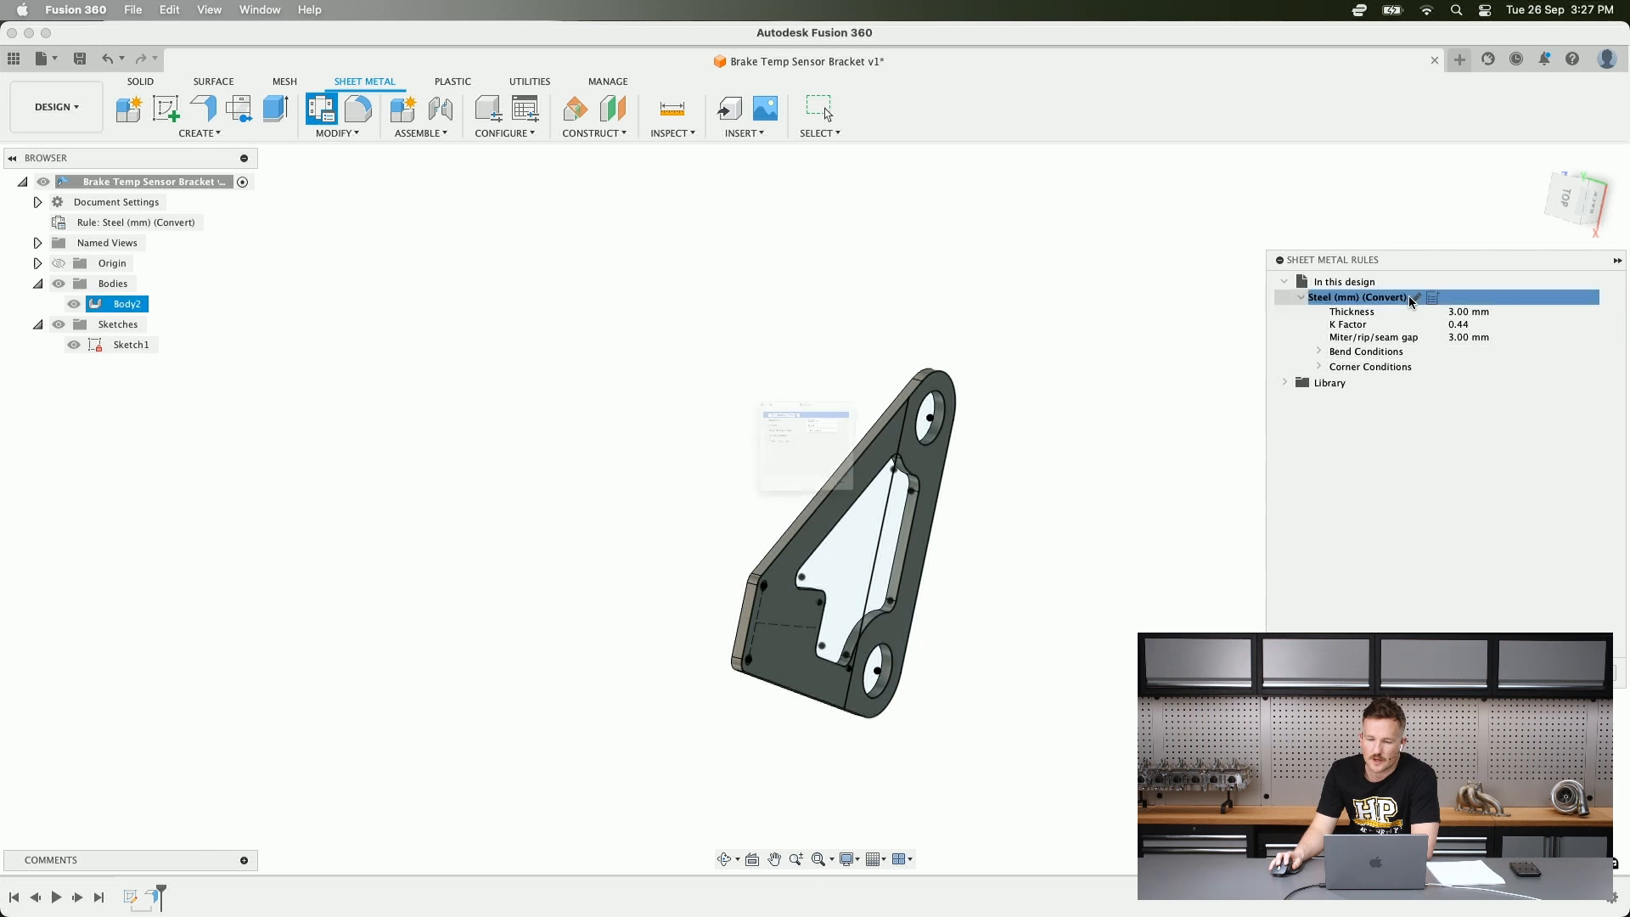
click(862, 345)
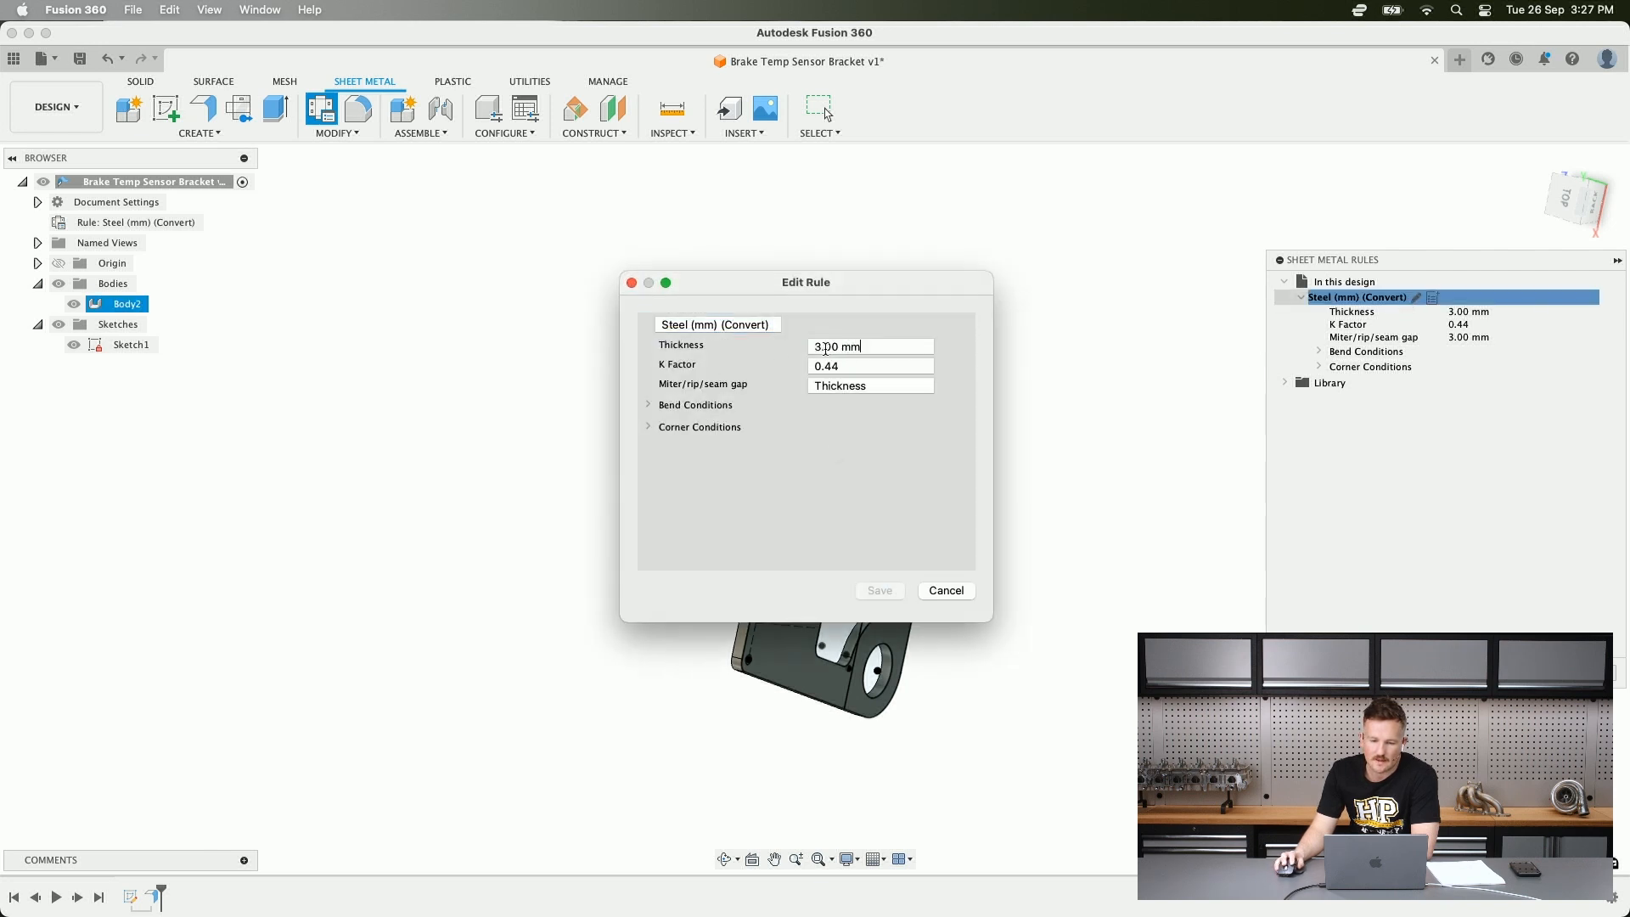
drag(826, 348, 805, 350)
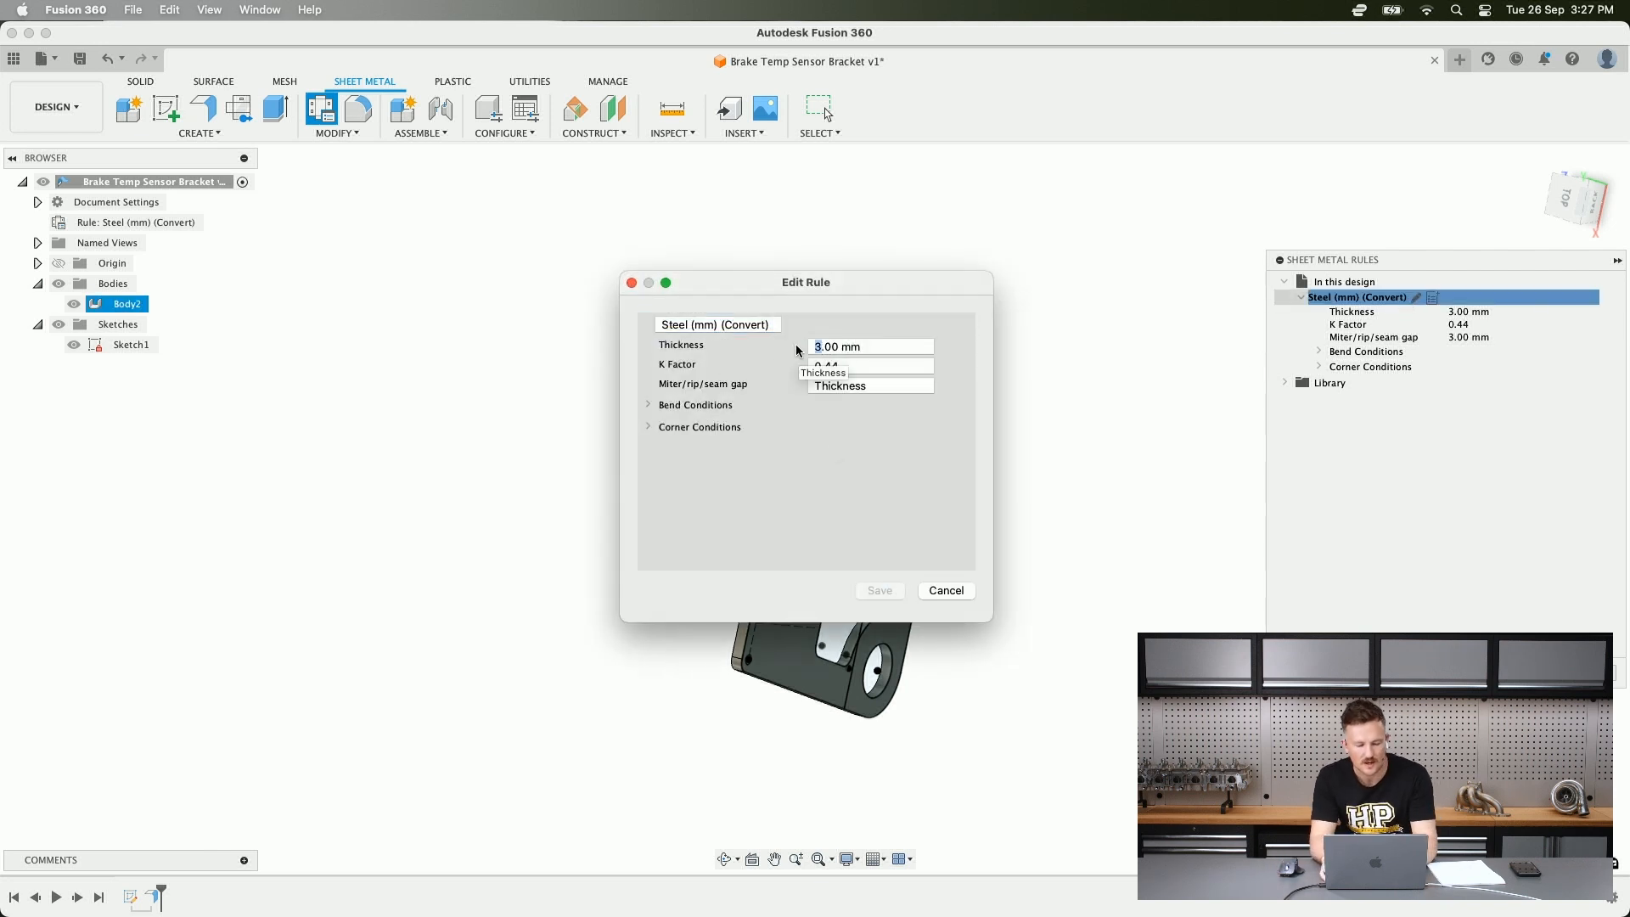
text(2)
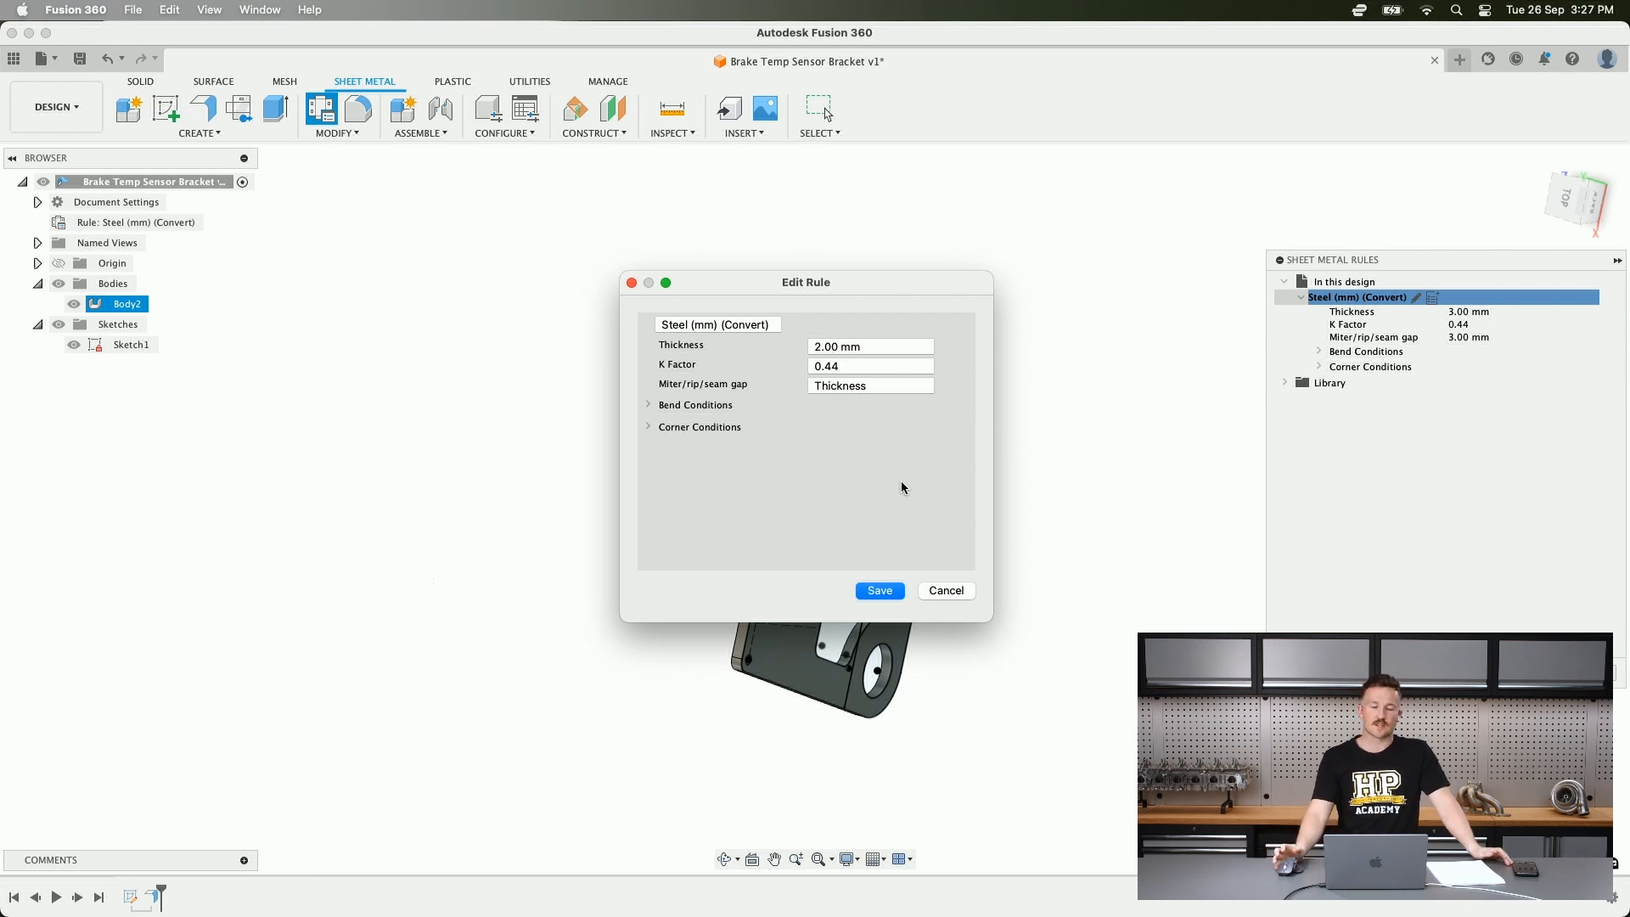
click(871, 362)
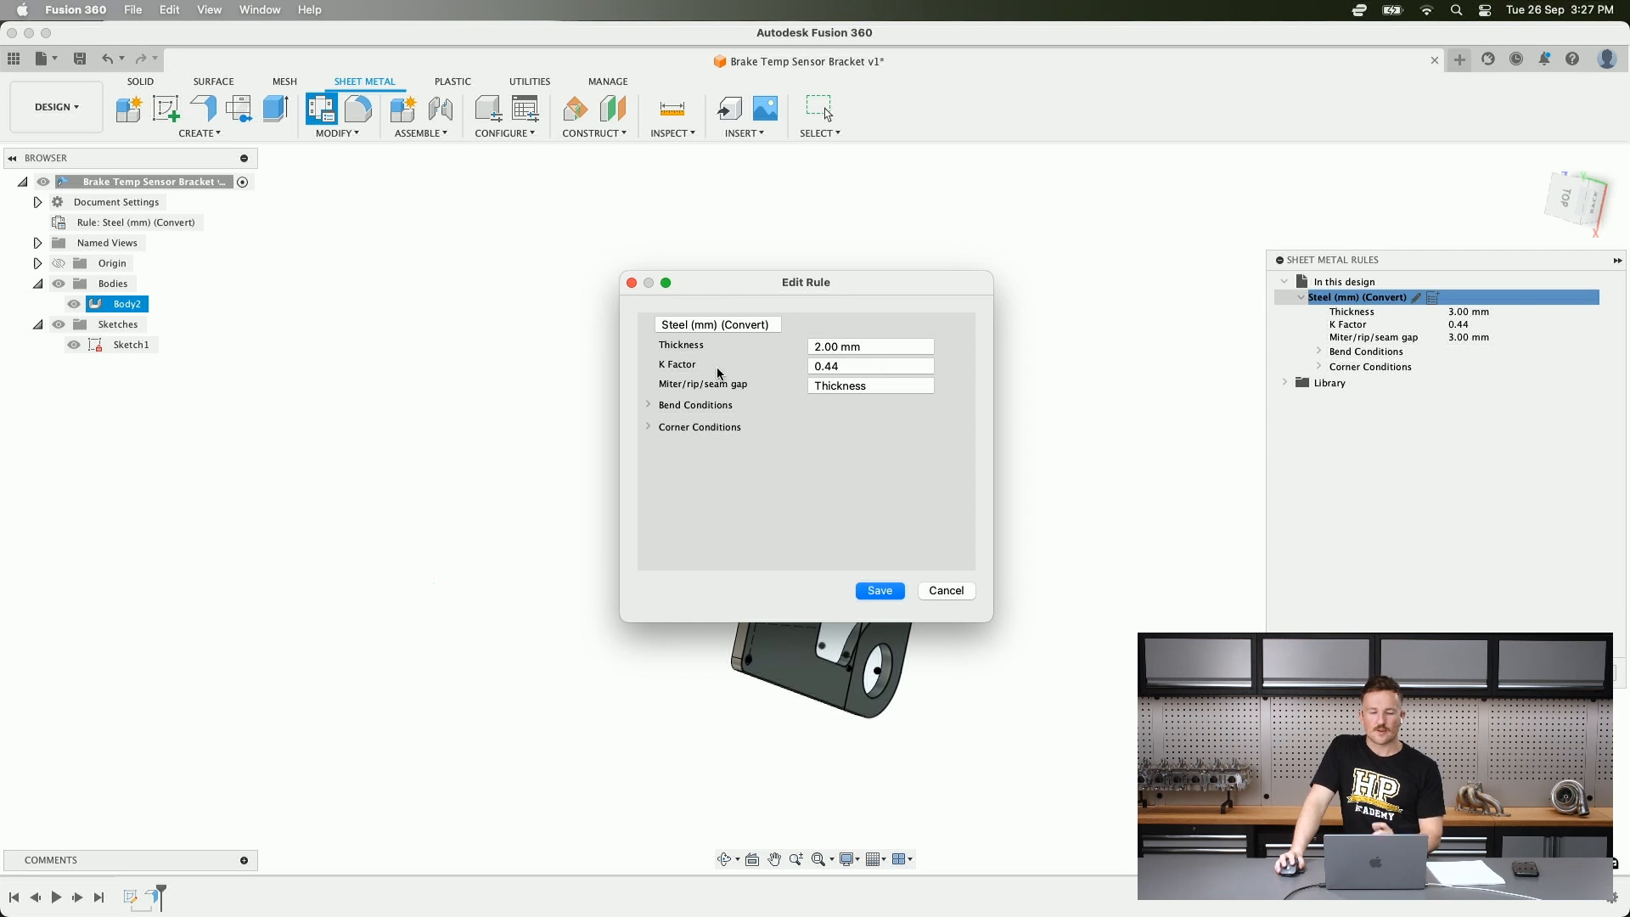
drag(843, 367, 807, 369)
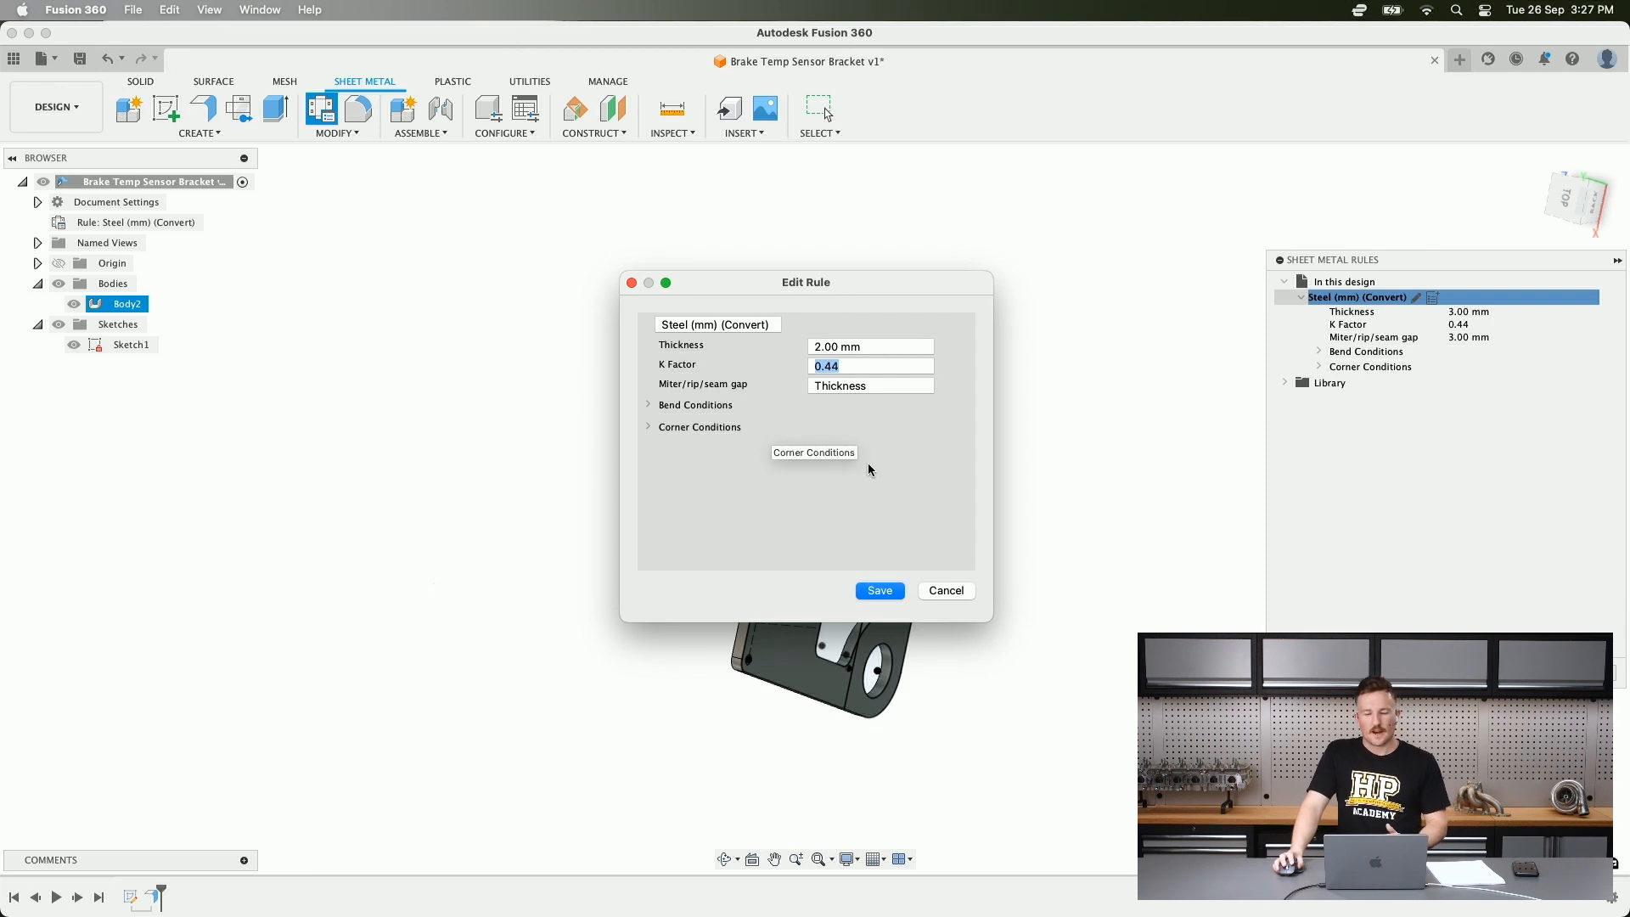
click(874, 592)
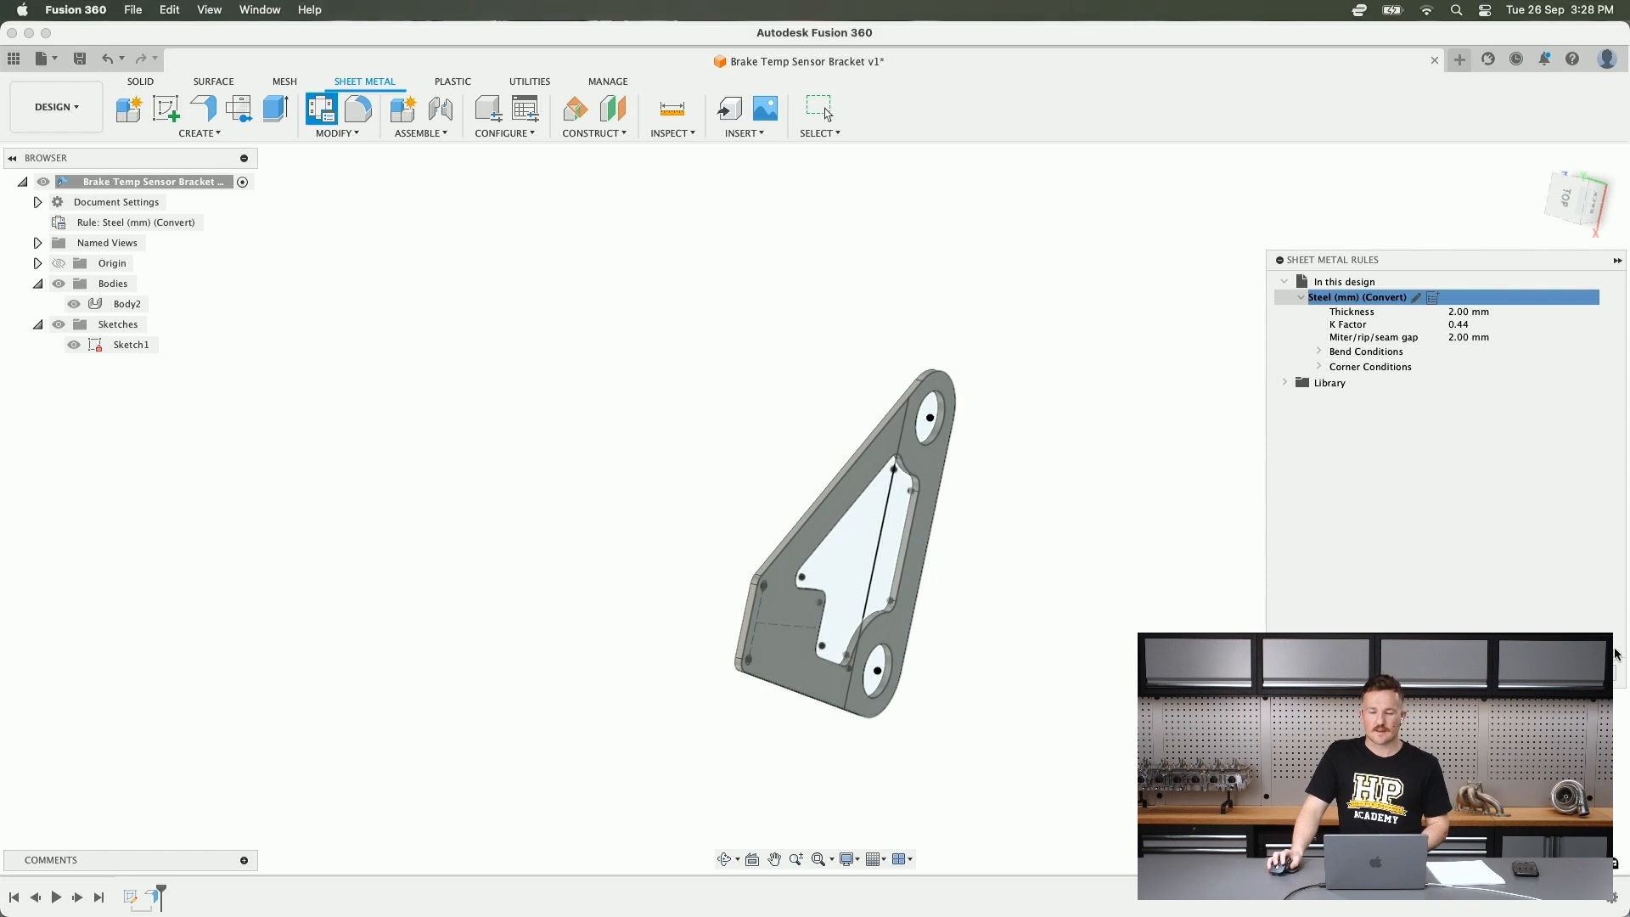
click(826, 112)
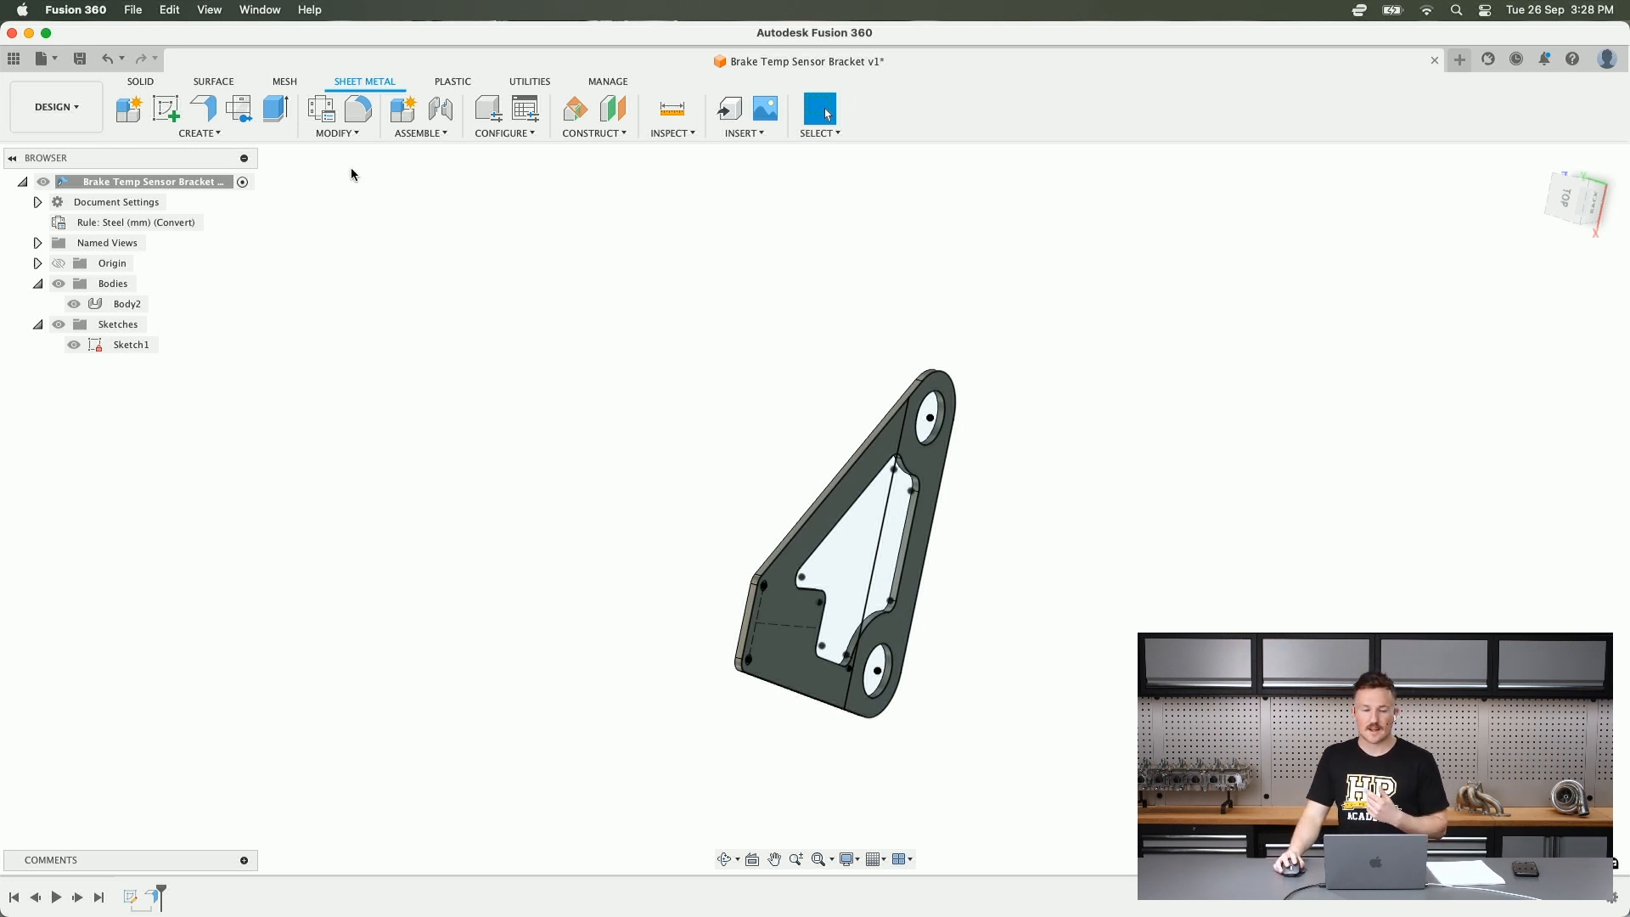
- Review the bend conditions of the Steel (mm) (Convert) sheet metal rule and close the rules
click(327, 122)
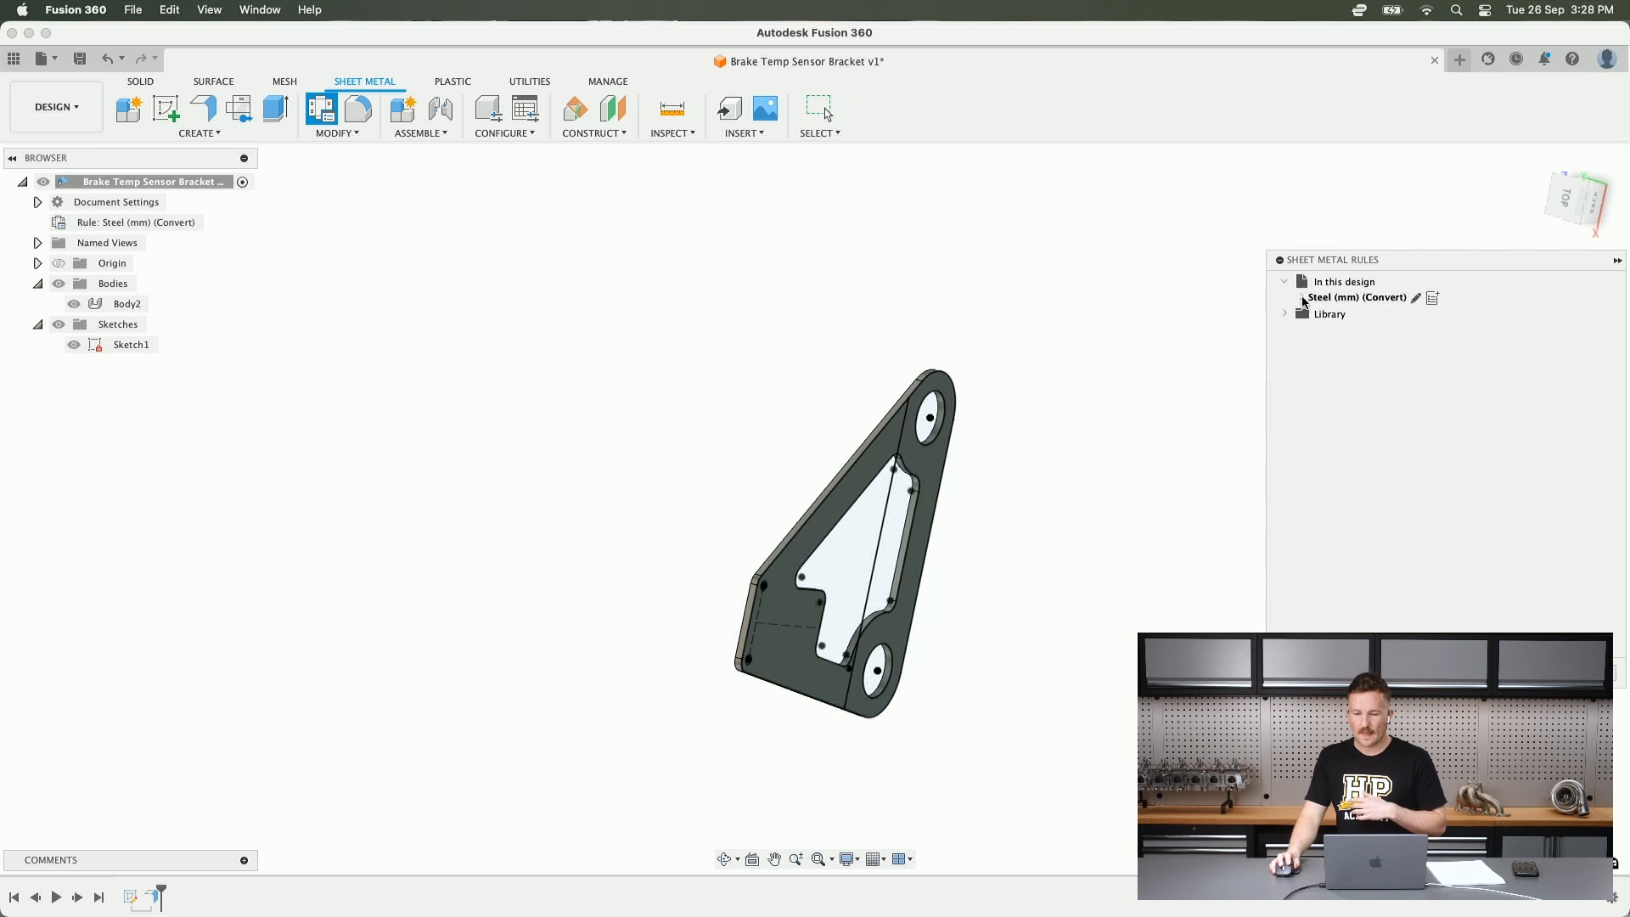
click(1320, 352)
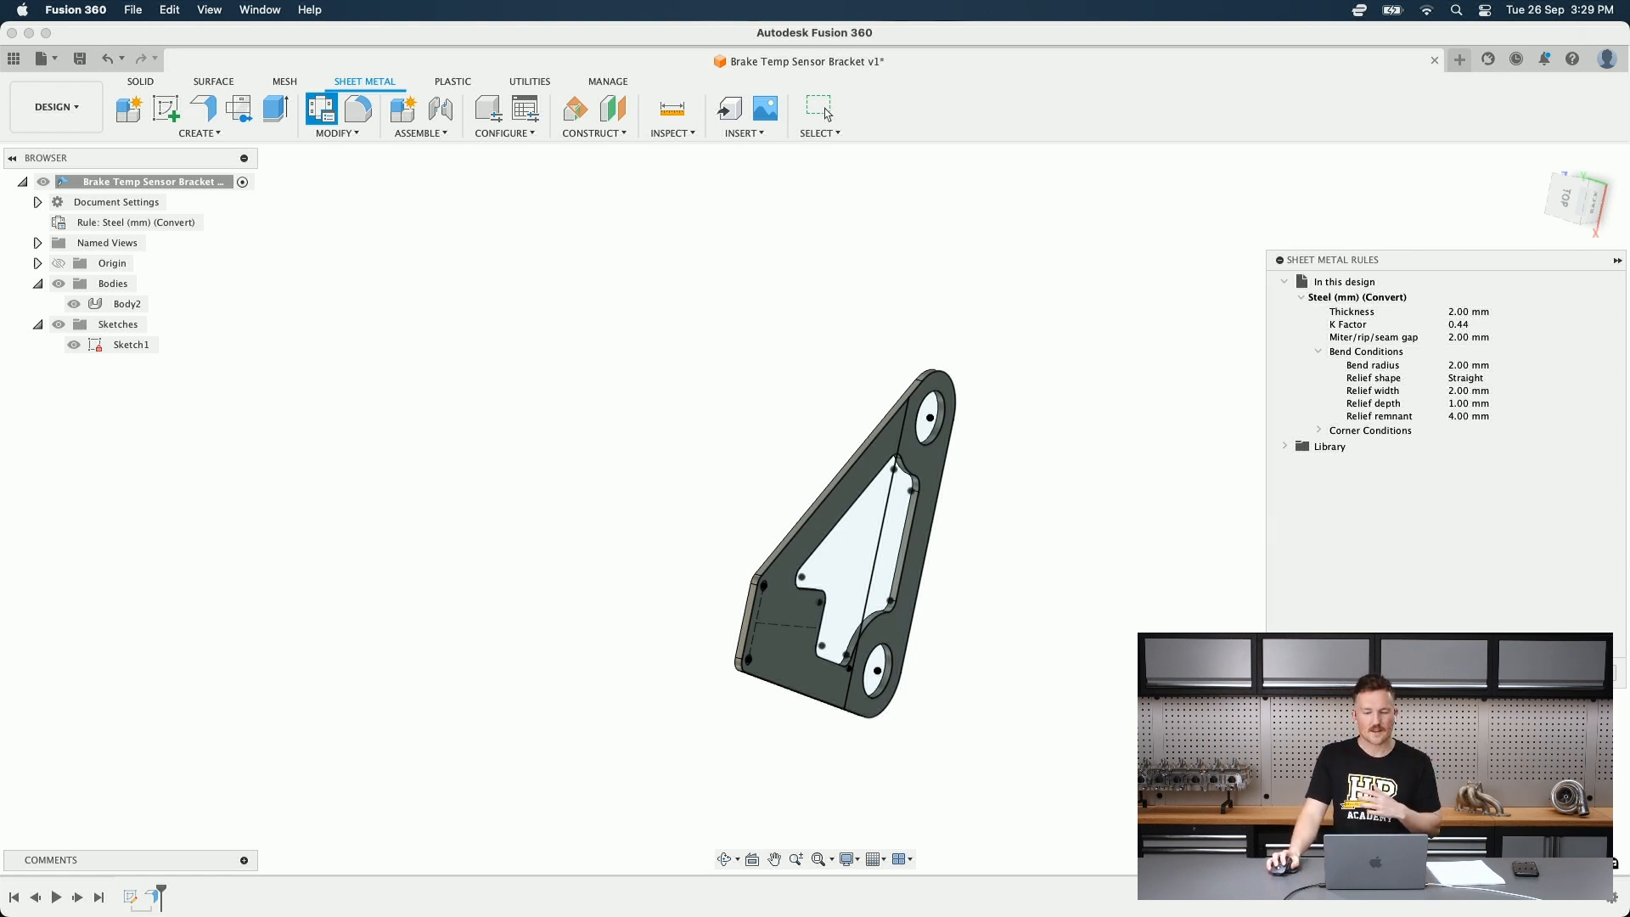
key(Escape)
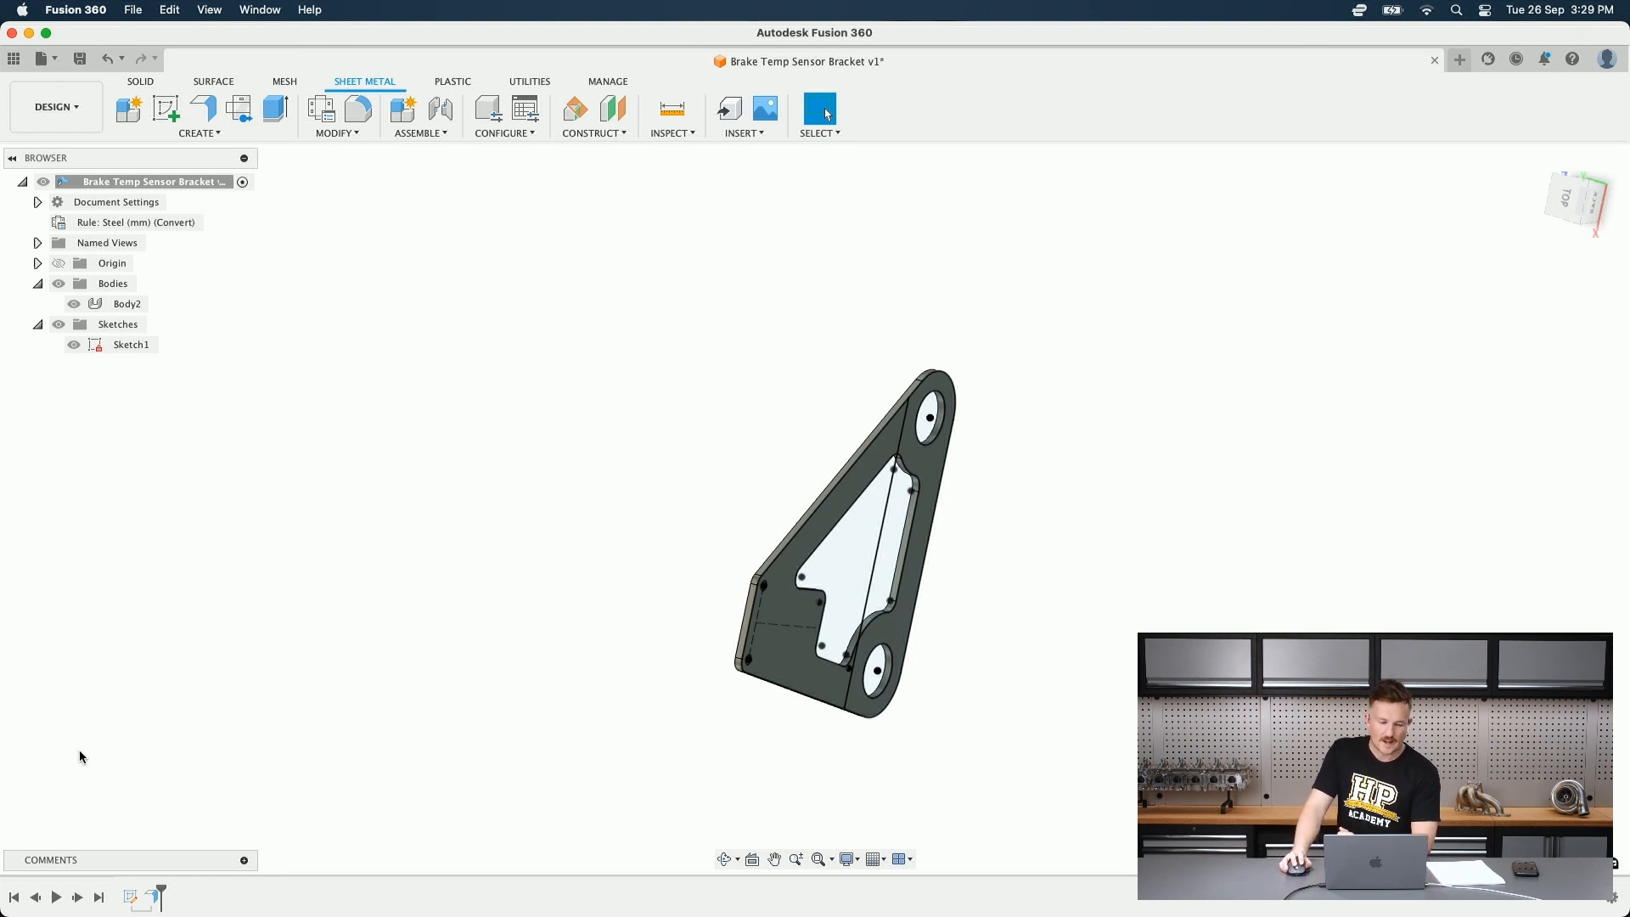
- Hide the bracket's profile sketch and collapse the sketches in the browser
click(74, 345)
click(37, 325)
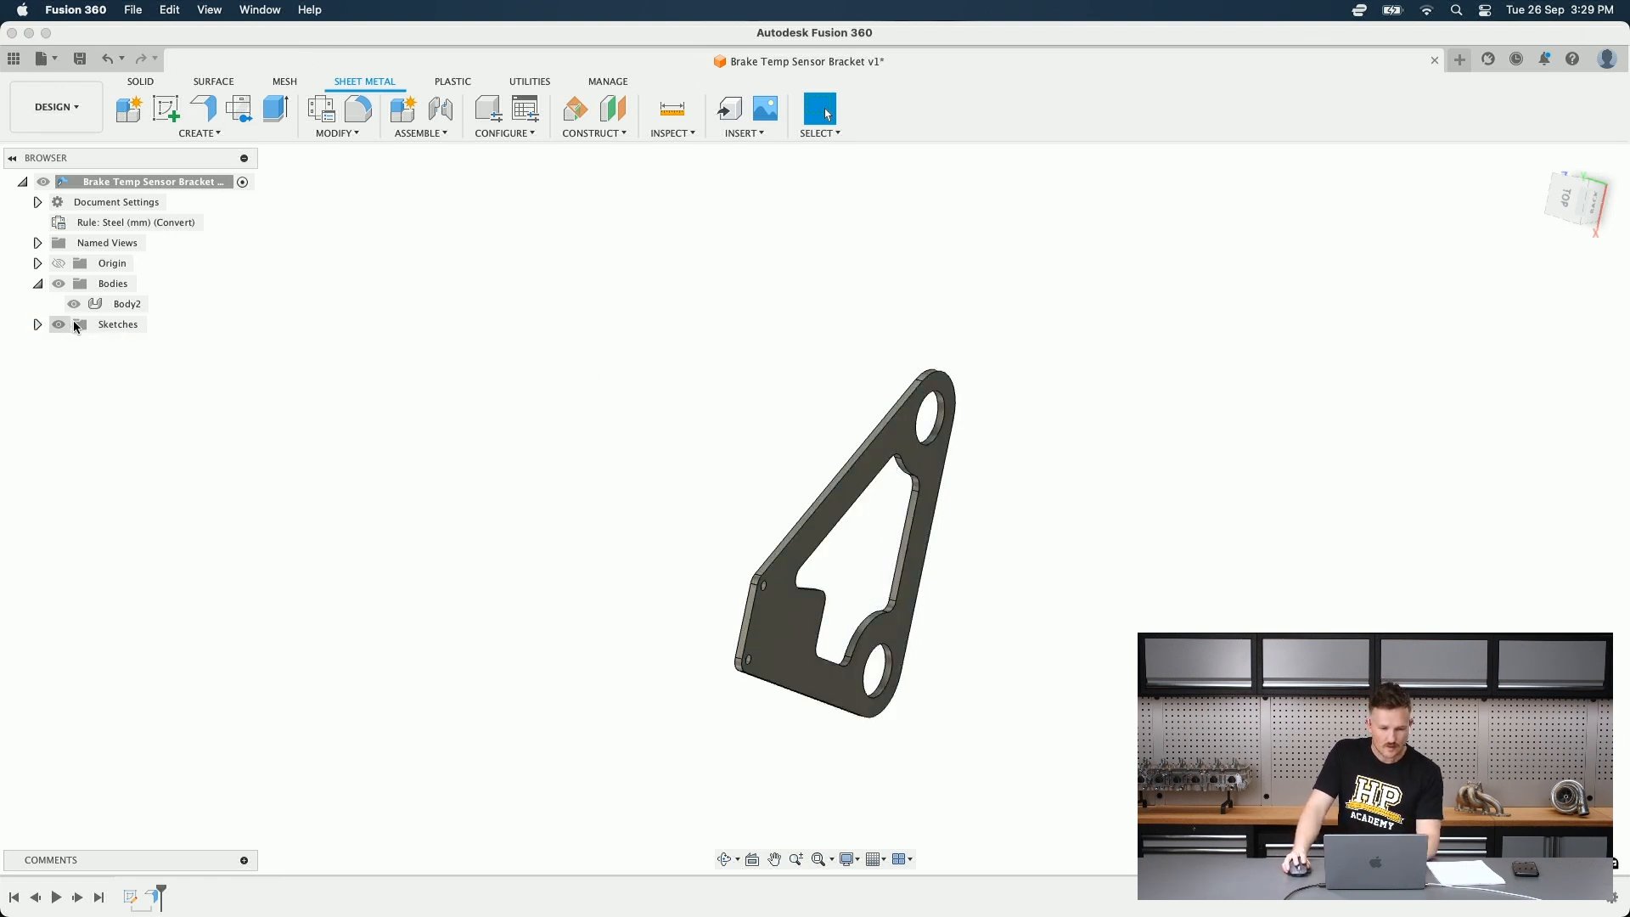
shift+middle_drag(810, 465, 963, 490)
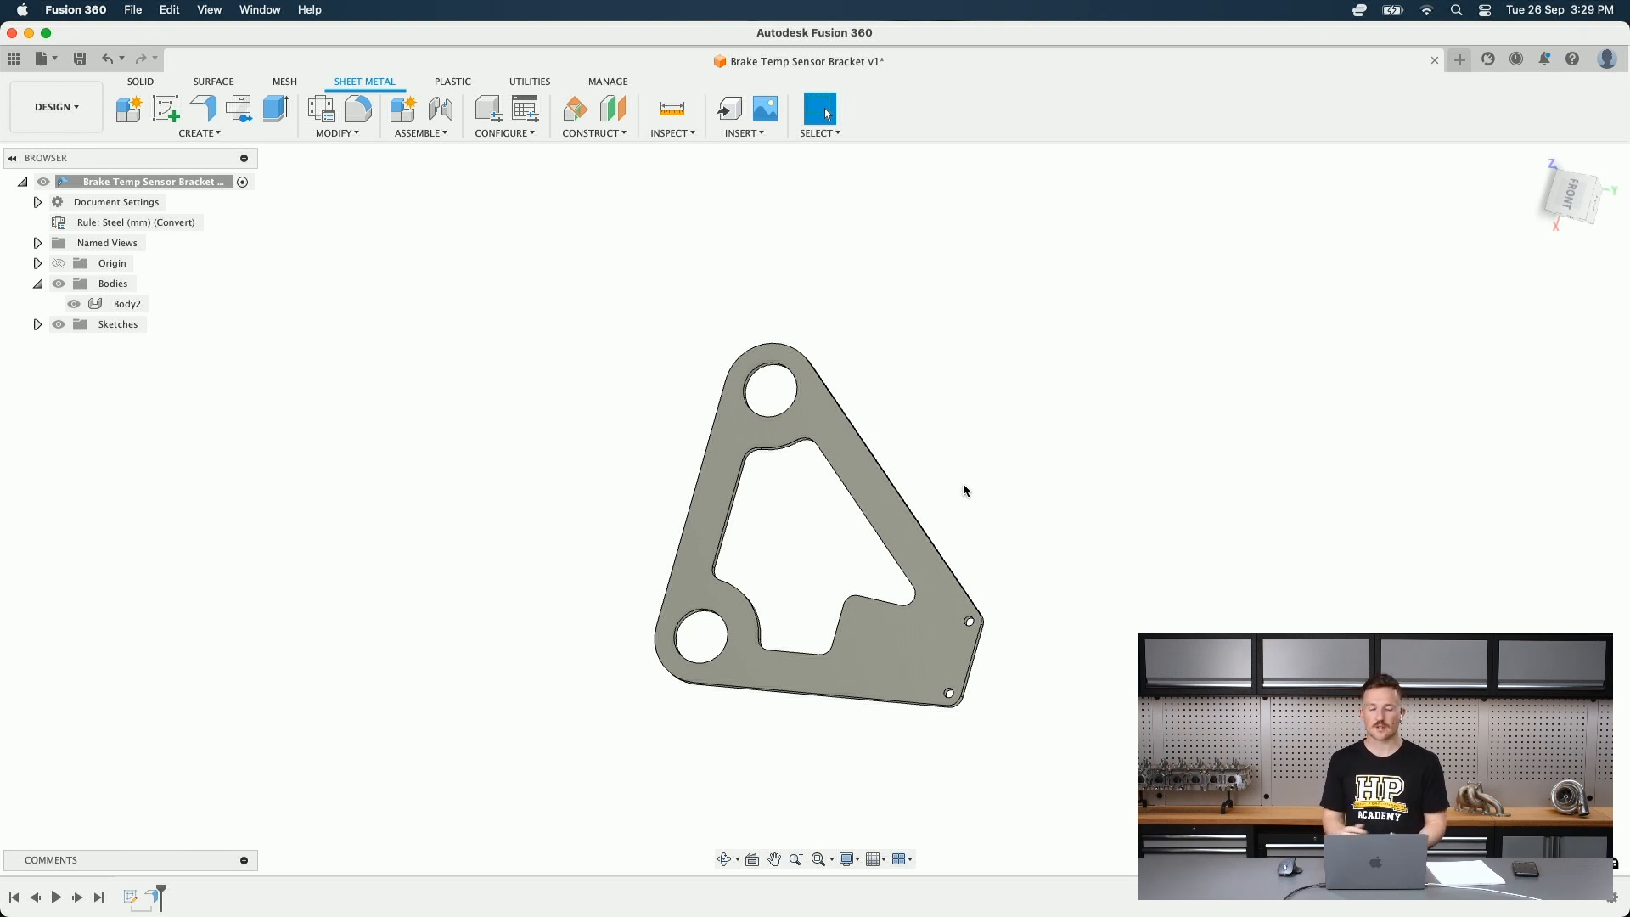
shift+middle_drag(963, 490, 934, 624)
scroll(946, 522, up, 3)
scroll(946, 521, down, 5)
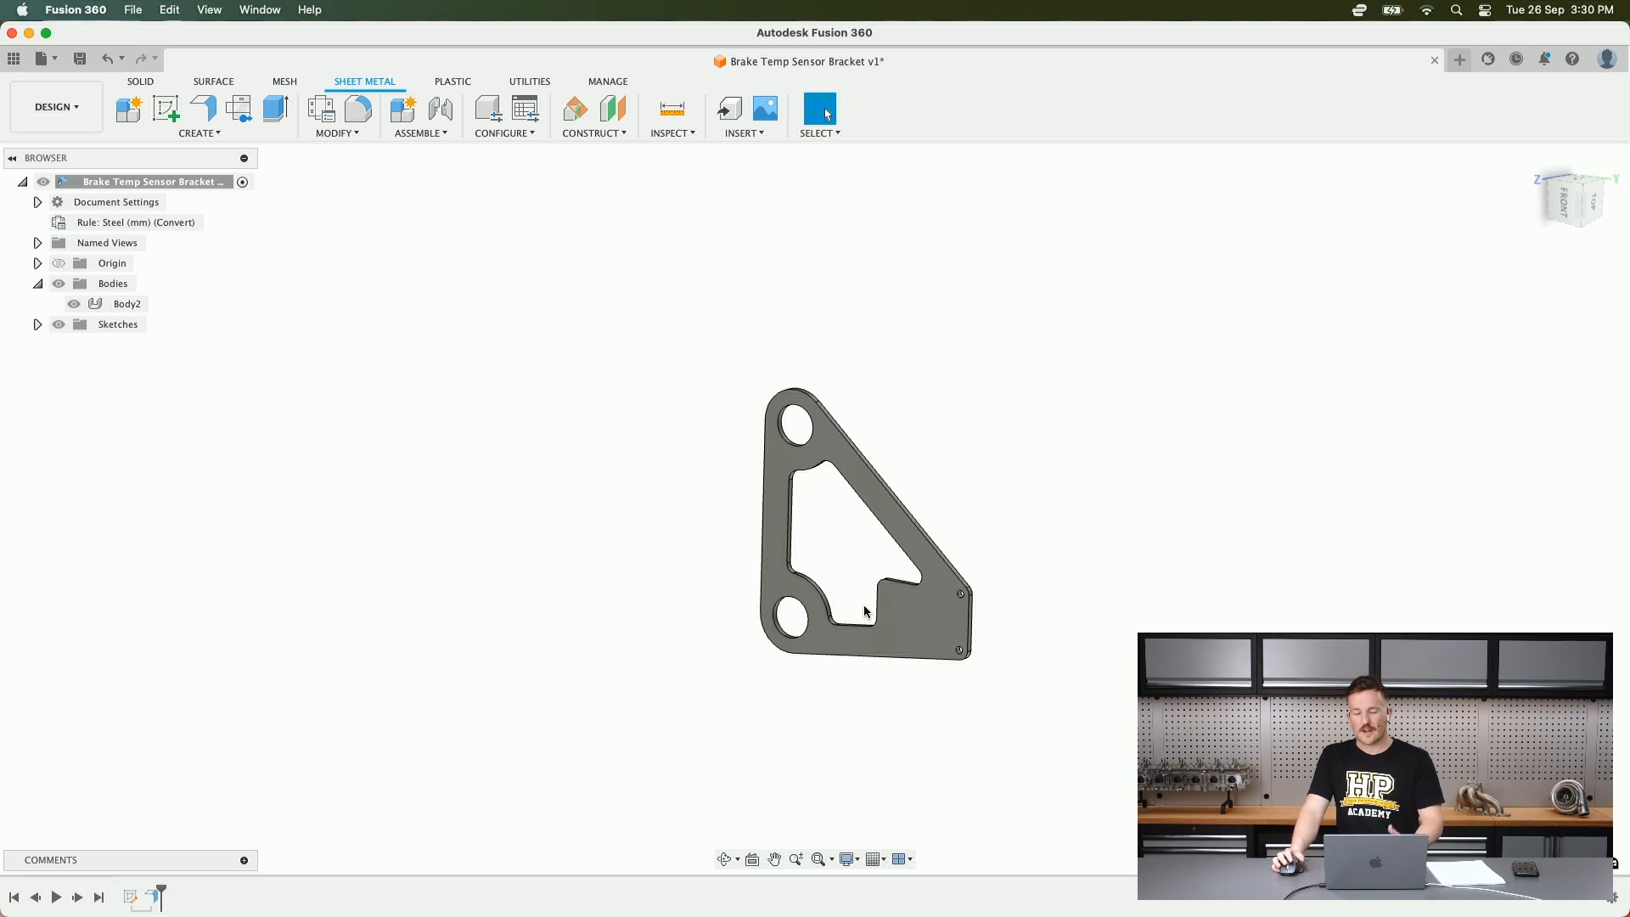
shift+middle_drag(939, 593, 979, 594)
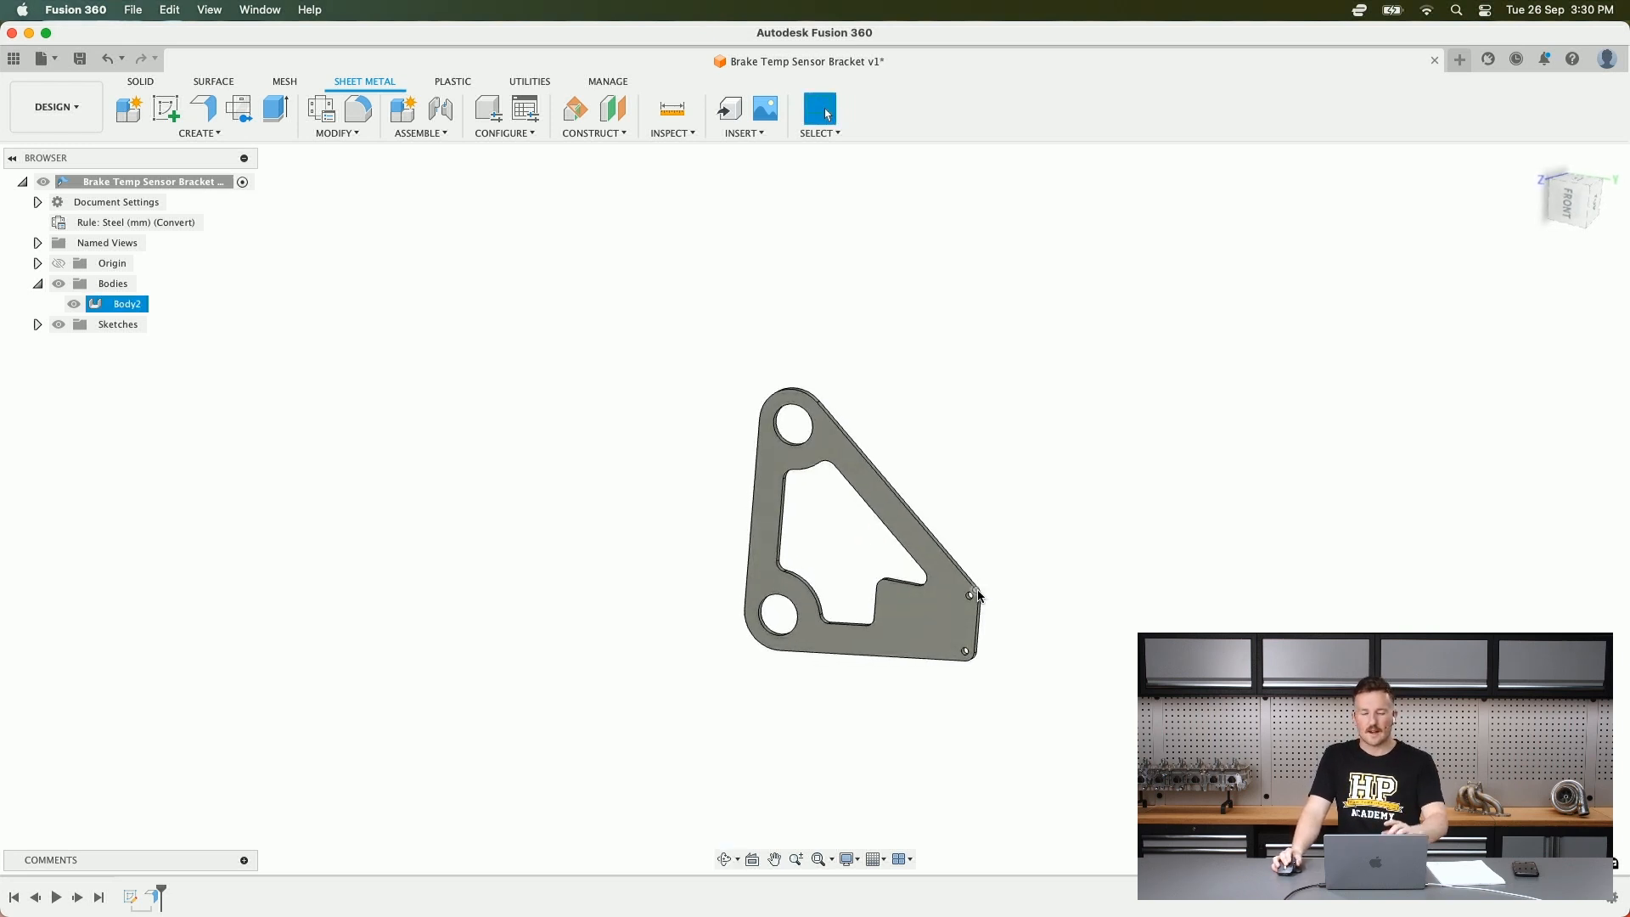
scroll(798, 444, down, 1)
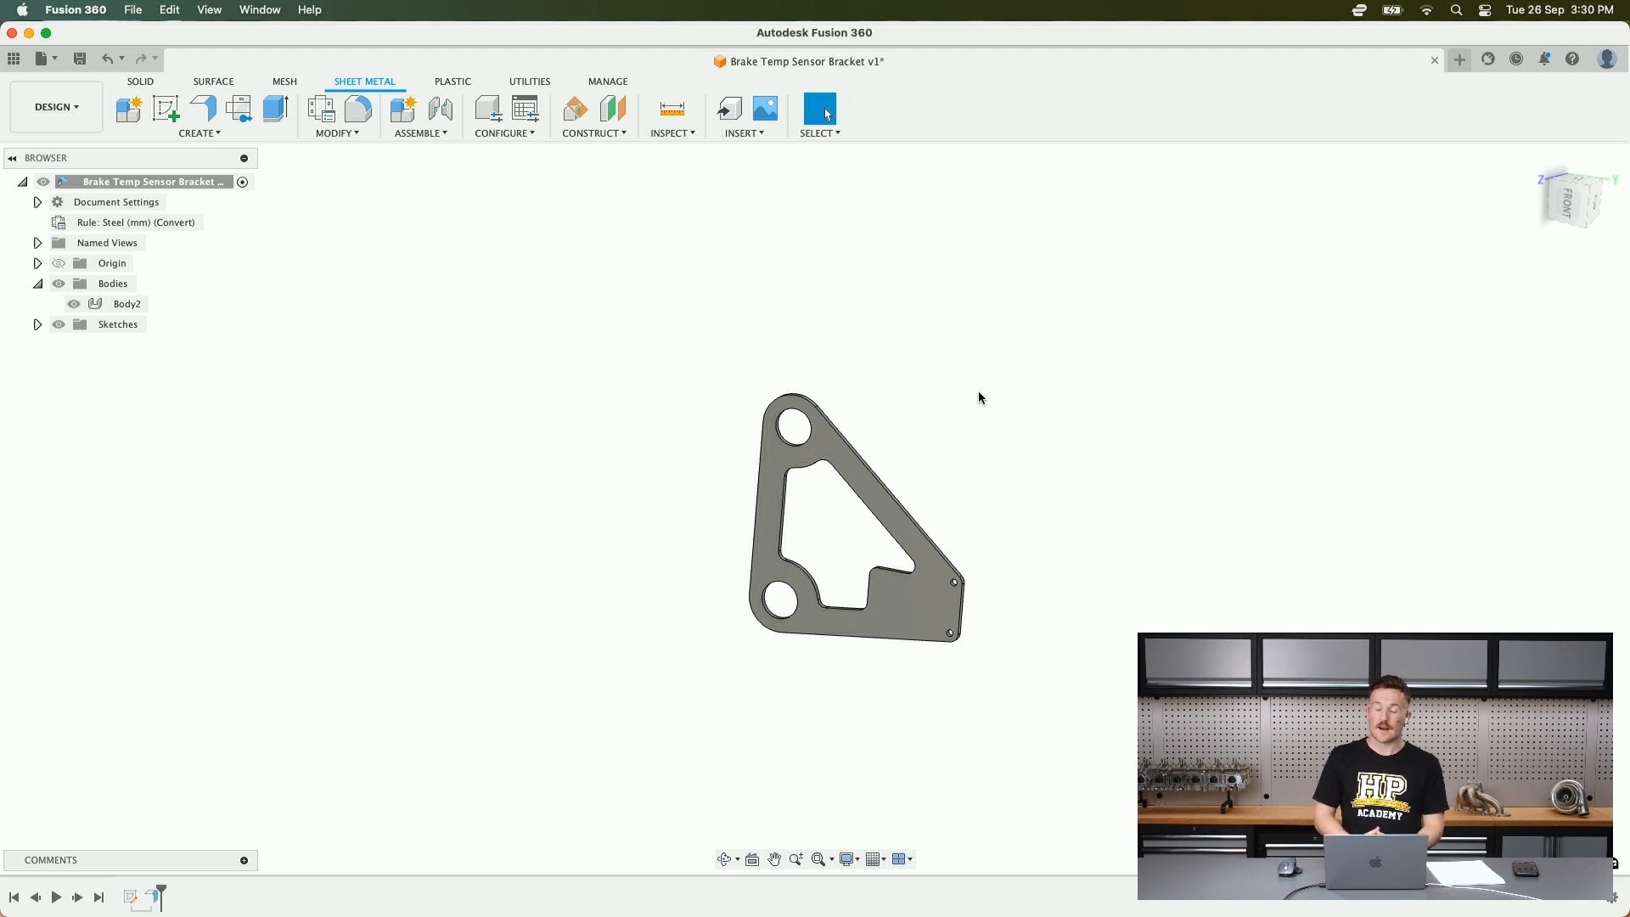
- Start a flange on the bracket's long slanted outer edge and pull it out to a height of 15 mm
shift+middle_drag(978, 439, 883, 488)
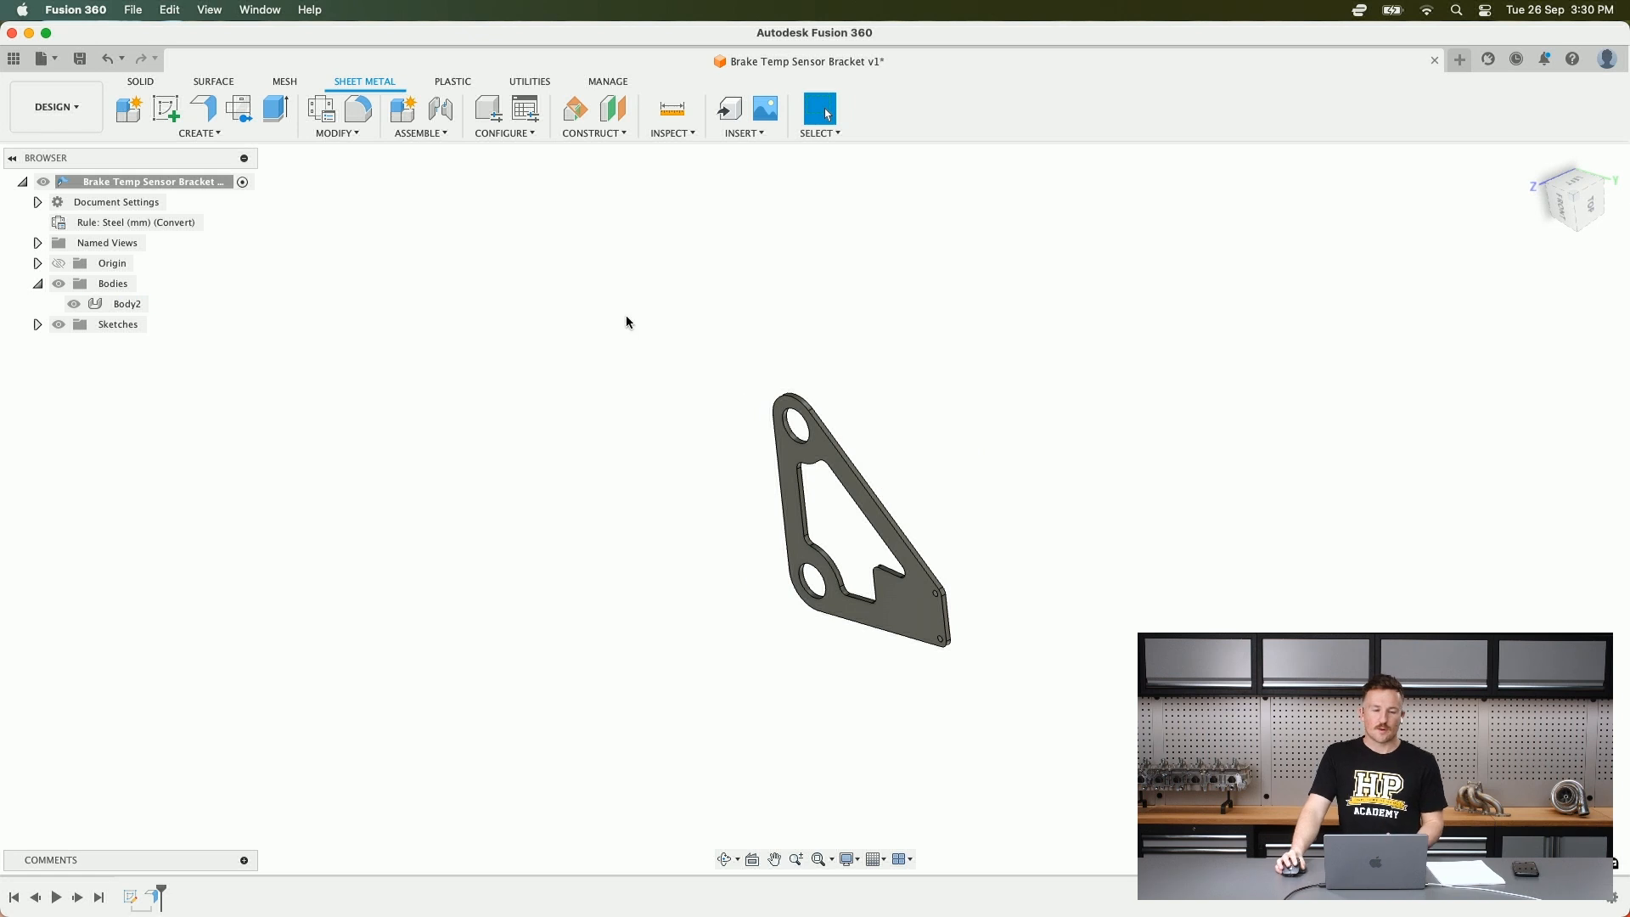
click(212, 115)
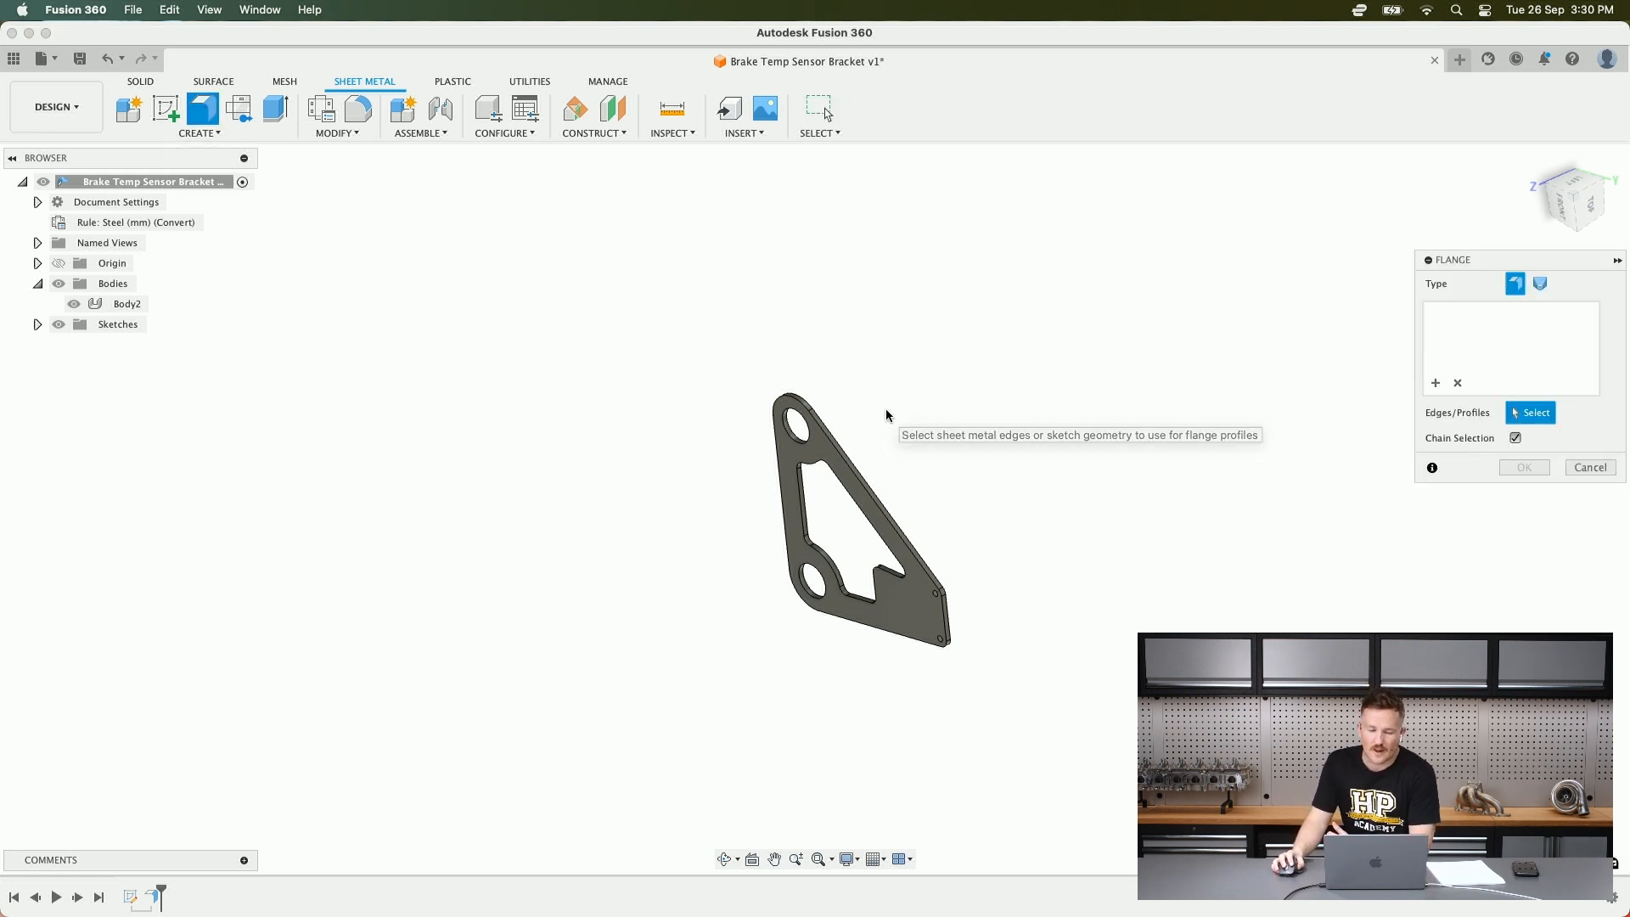
click(849, 461)
scroll(858, 450, up, 5)
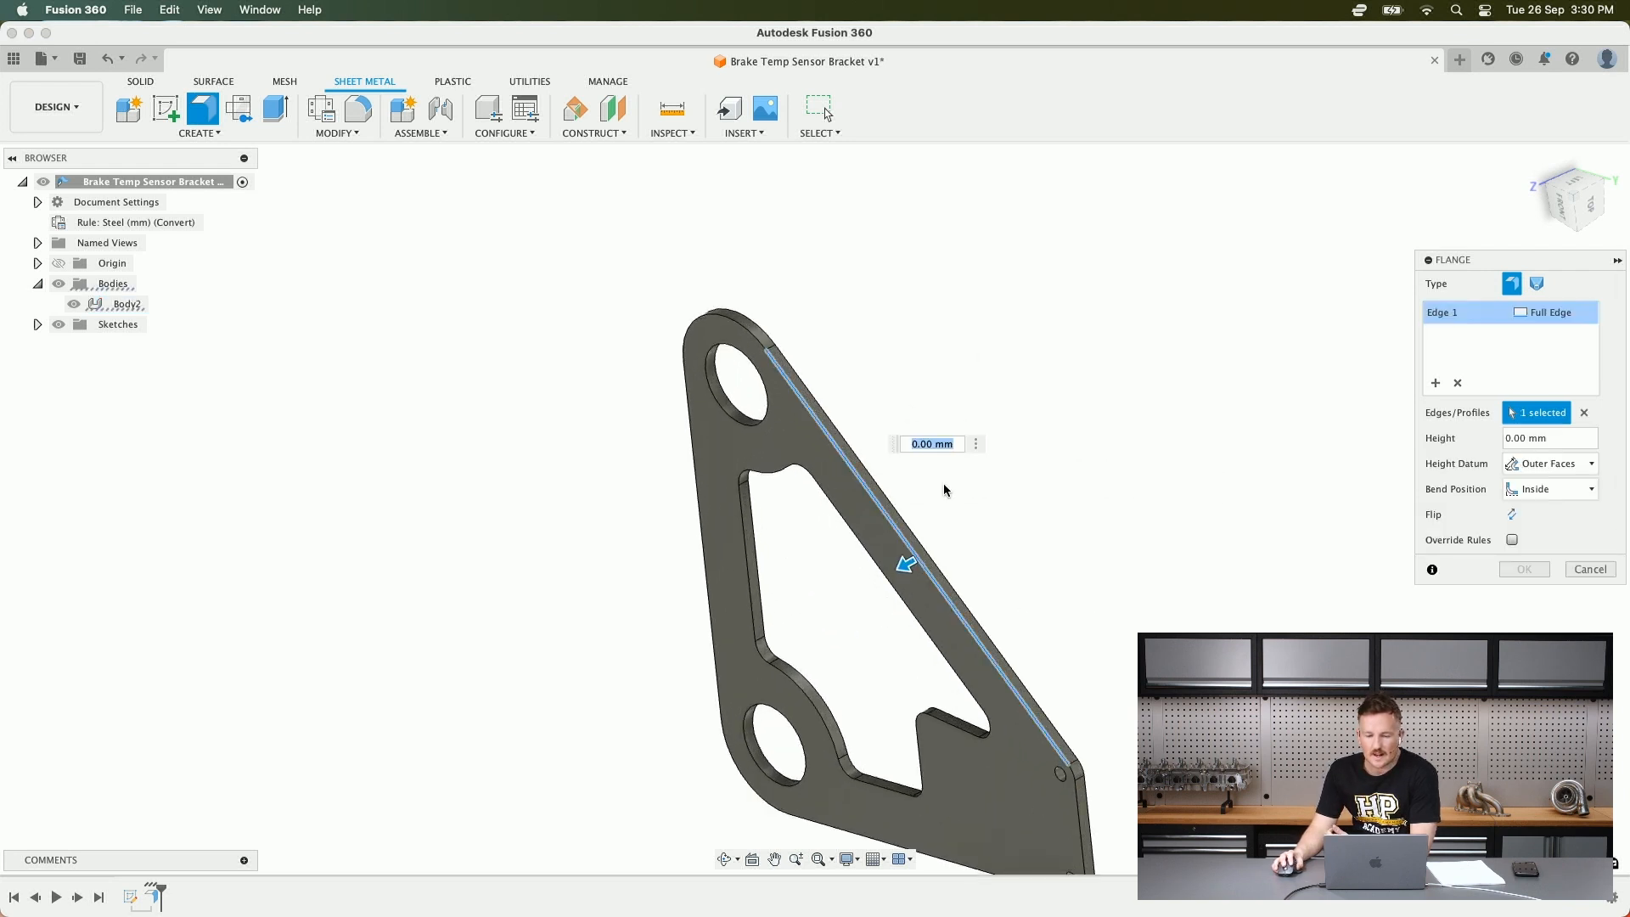
drag(906, 567, 837, 602)
shift+middle_drag(879, 416, 910, 262)
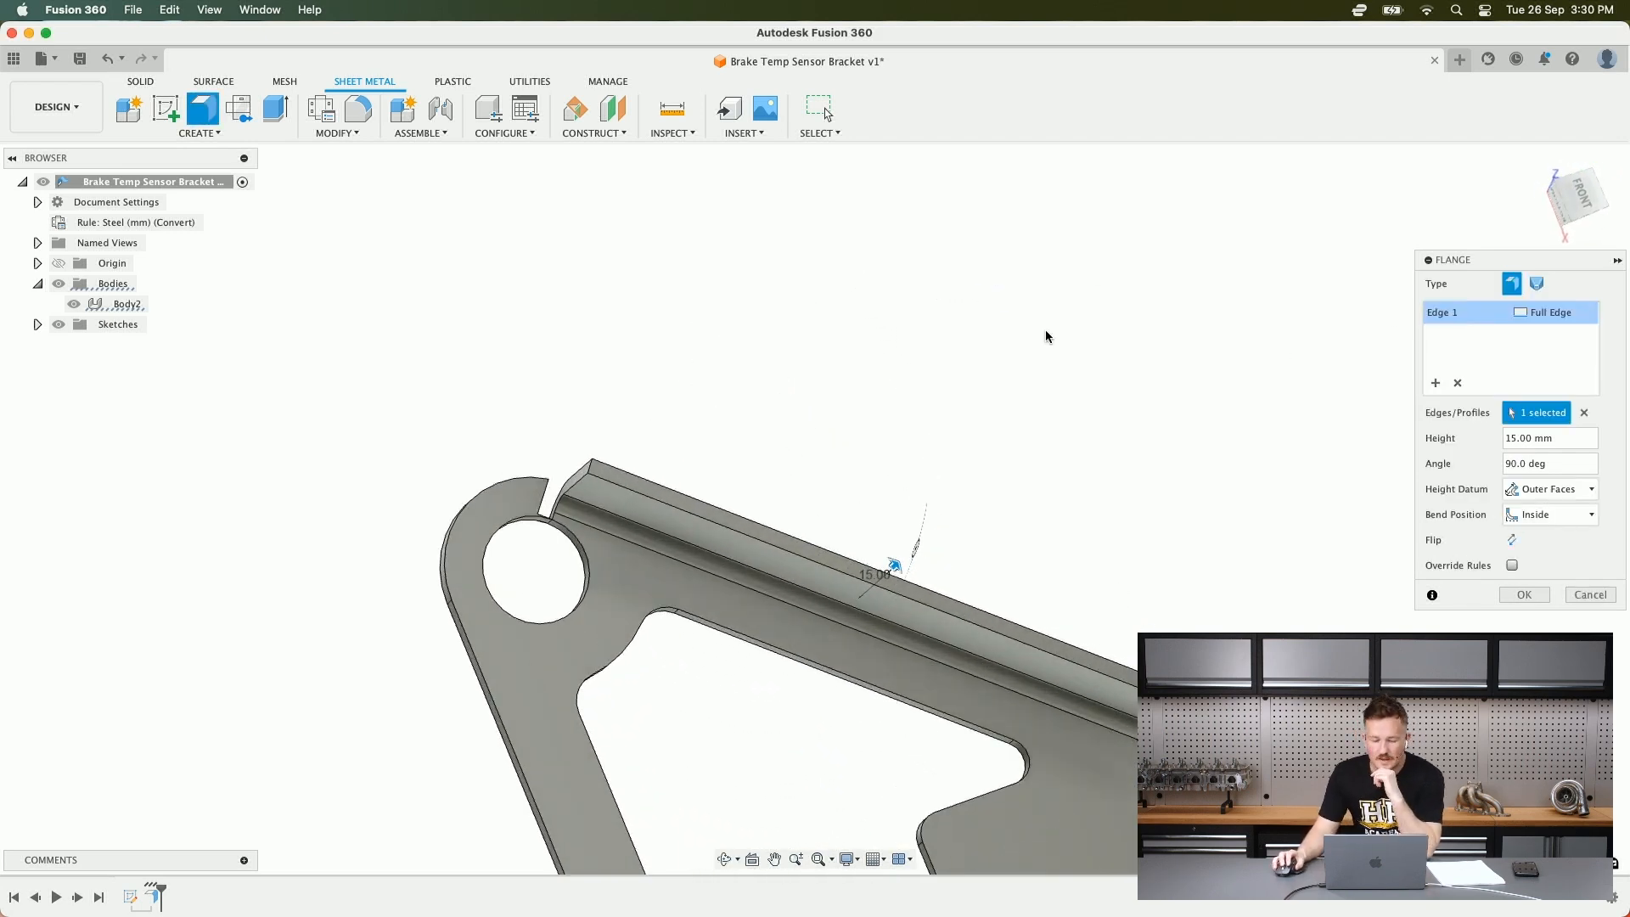
- Try the Outside bend position for the edge flange and settle on Adjacent
shift+middle_drag(1046, 331, 964, 323)
scroll(755, 354, down, 5)
scroll(675, 429, up, 6)
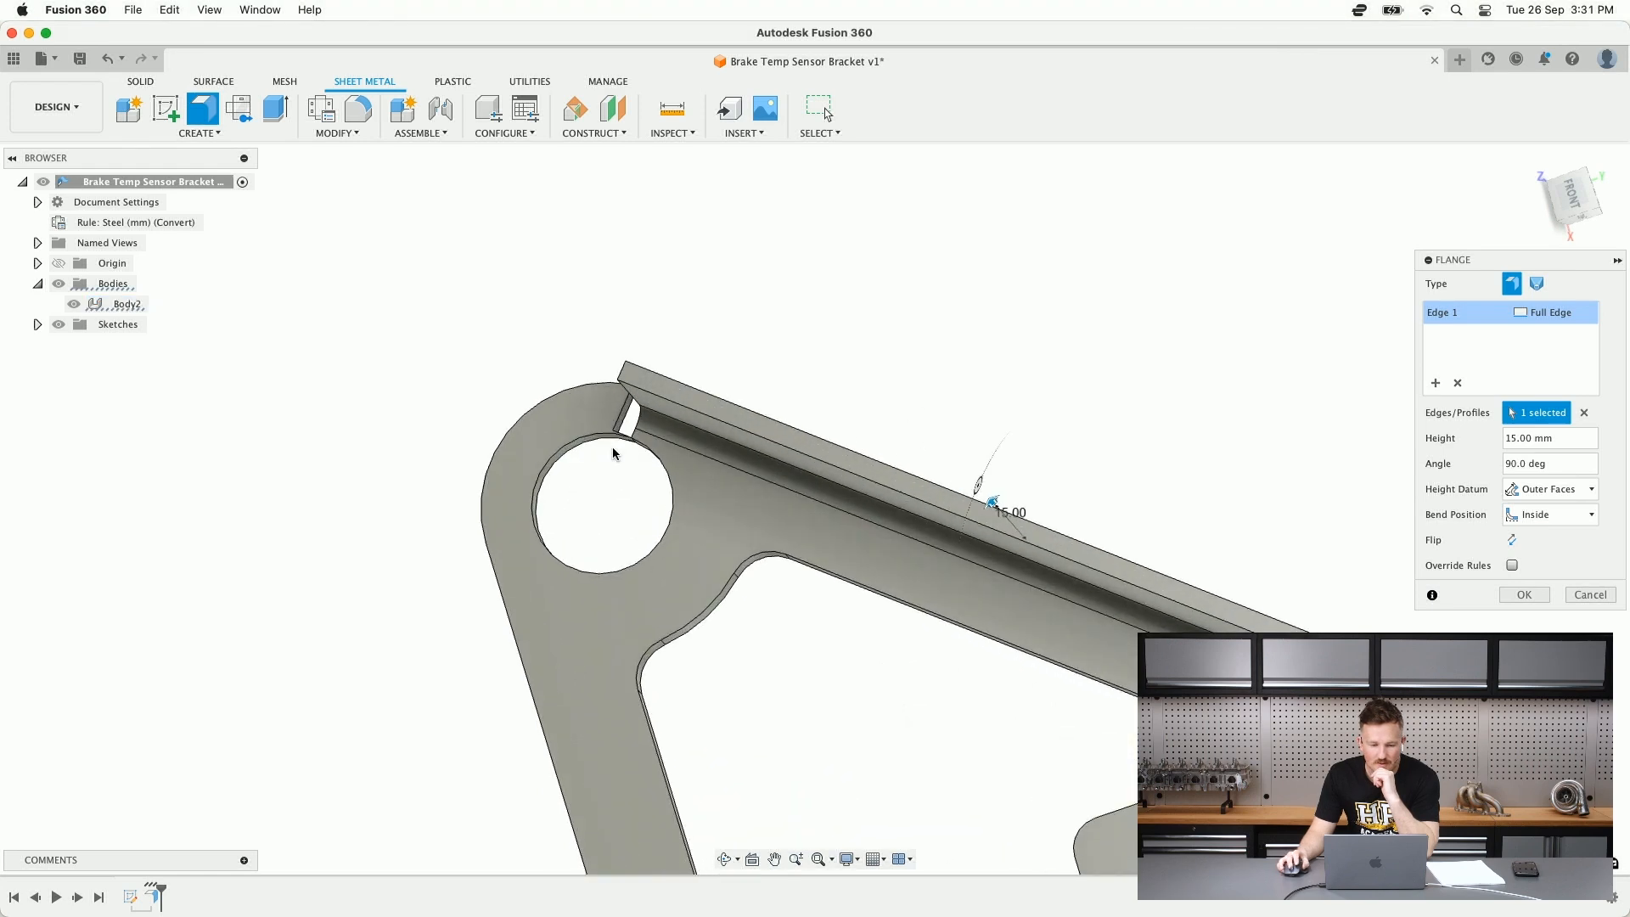
shift+middle_drag(647, 409, 675, 436)
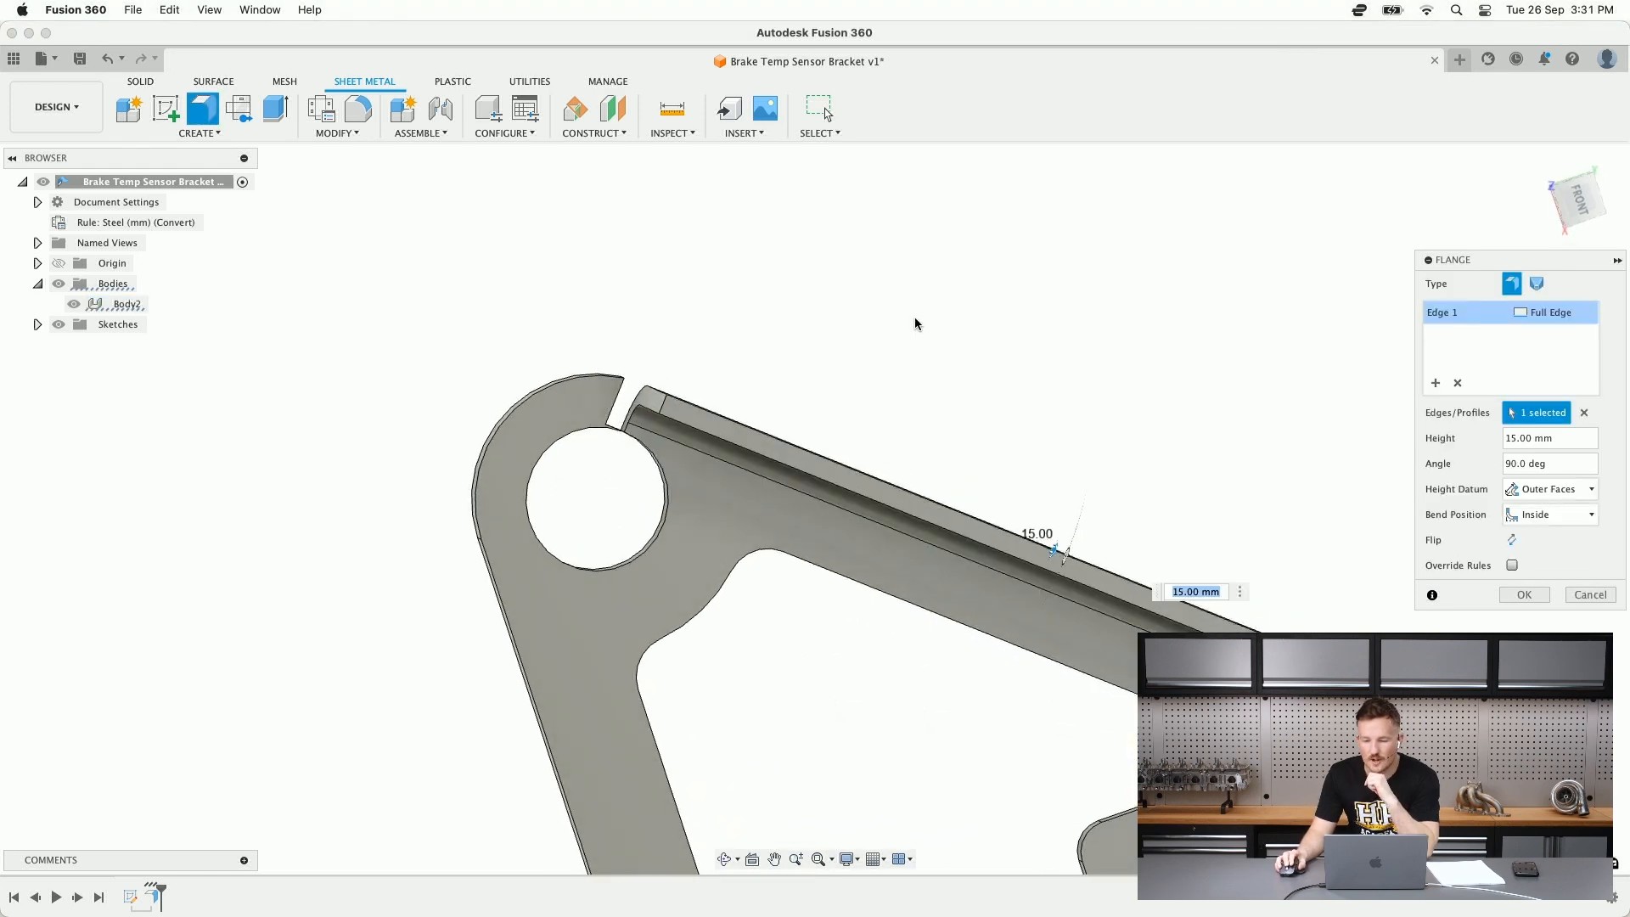
scroll(914, 318, down, 3)
shift+middle_drag(934, 350, 976, 408)
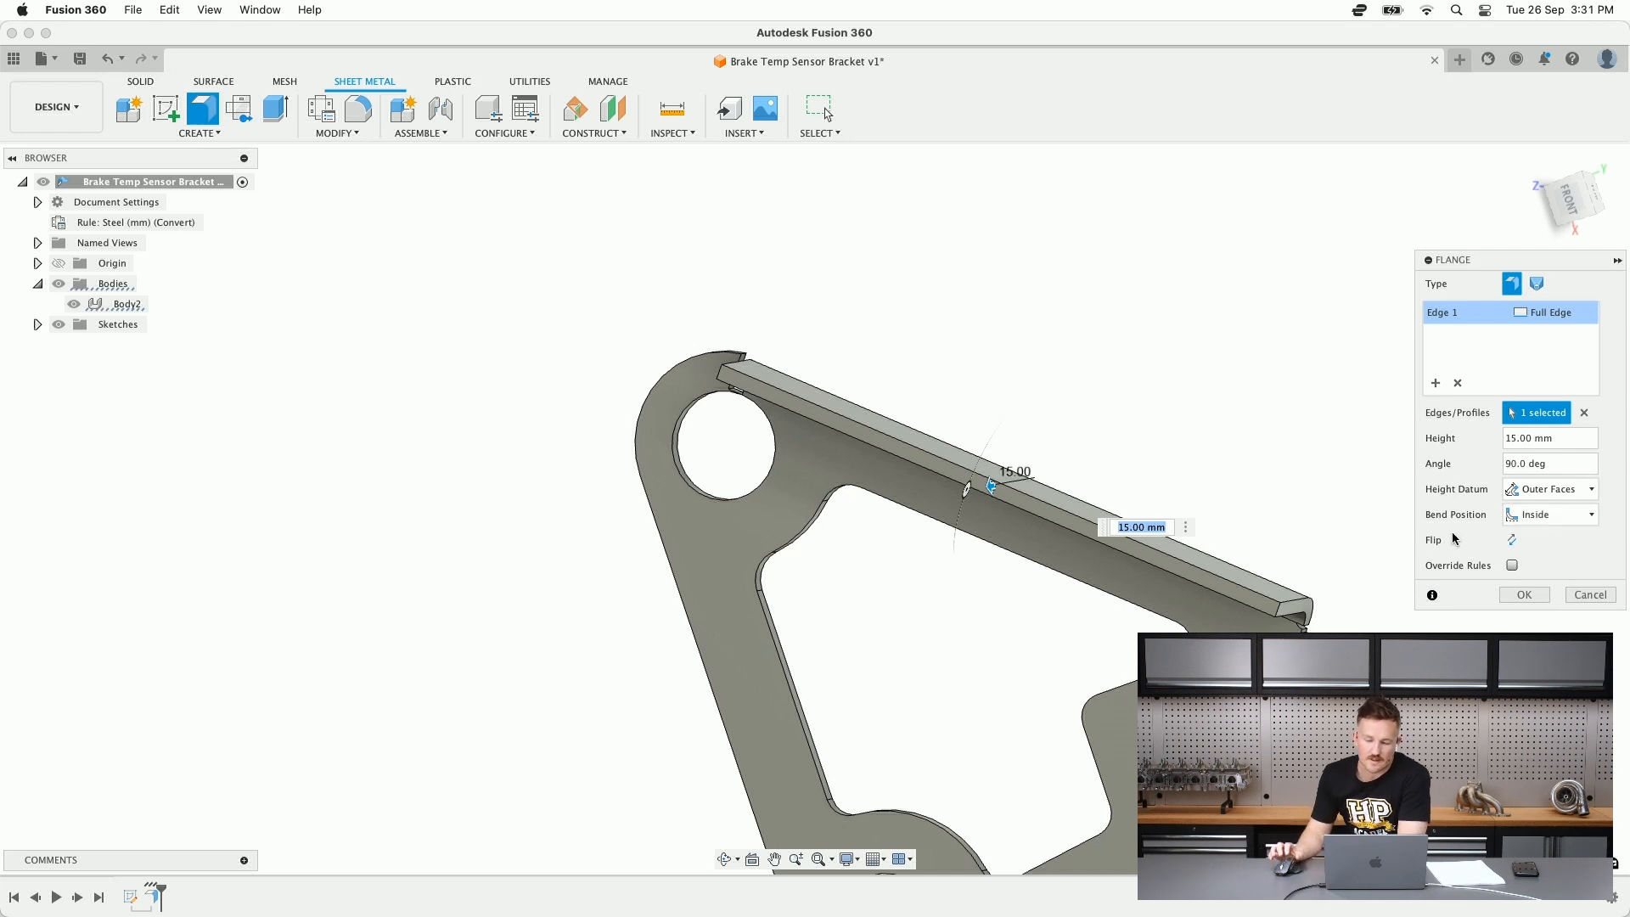
click(1512, 518)
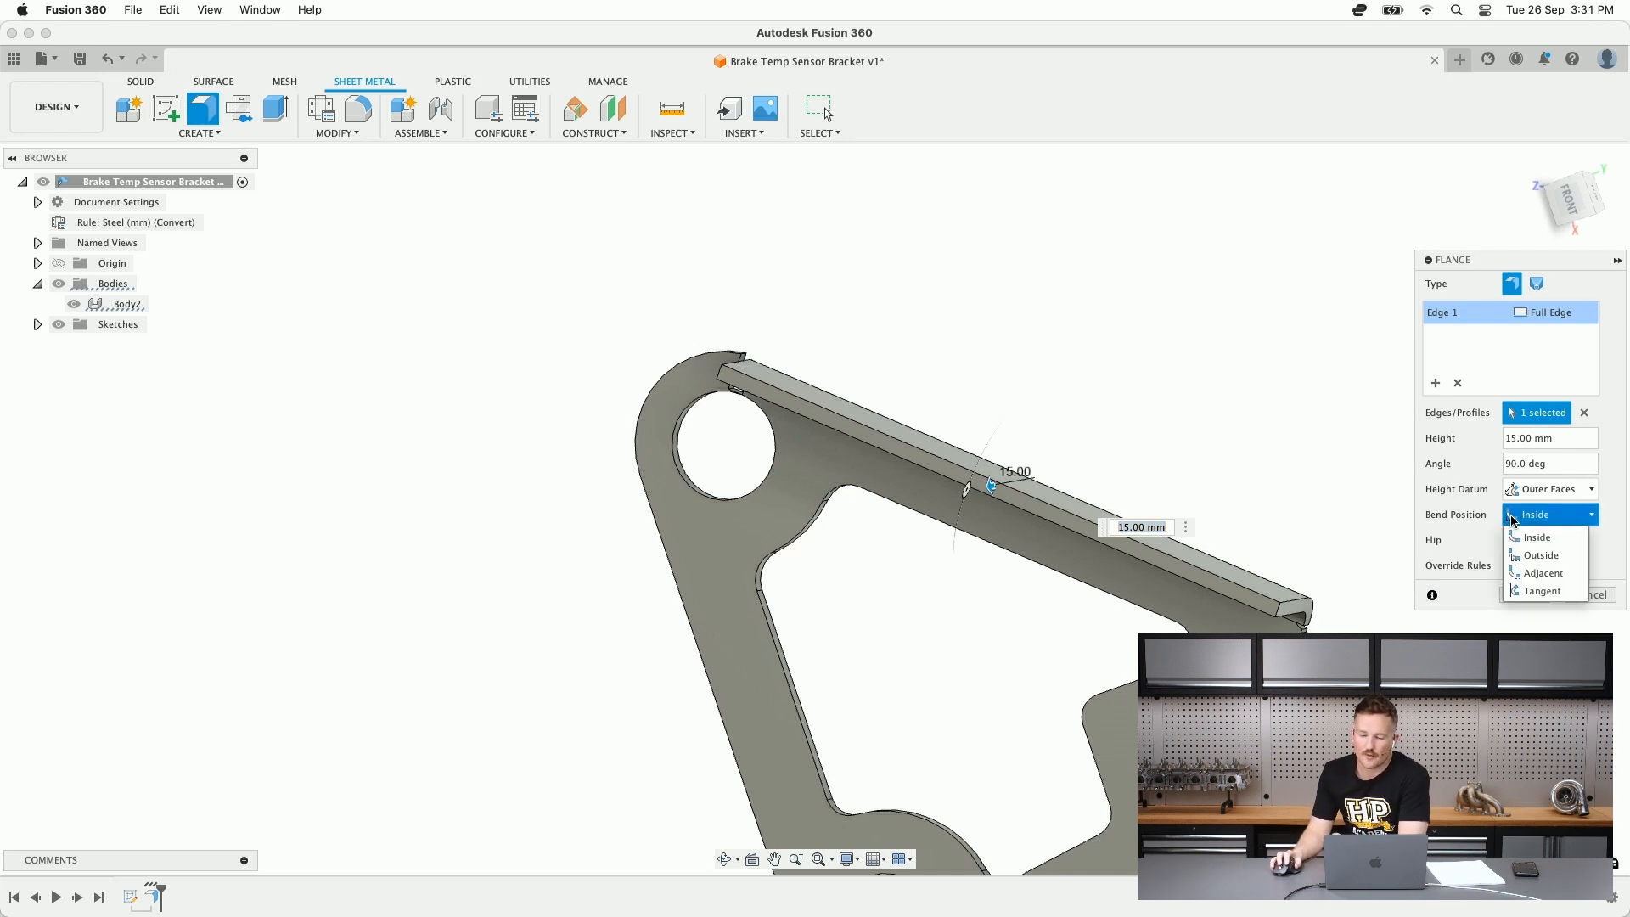
click(1547, 555)
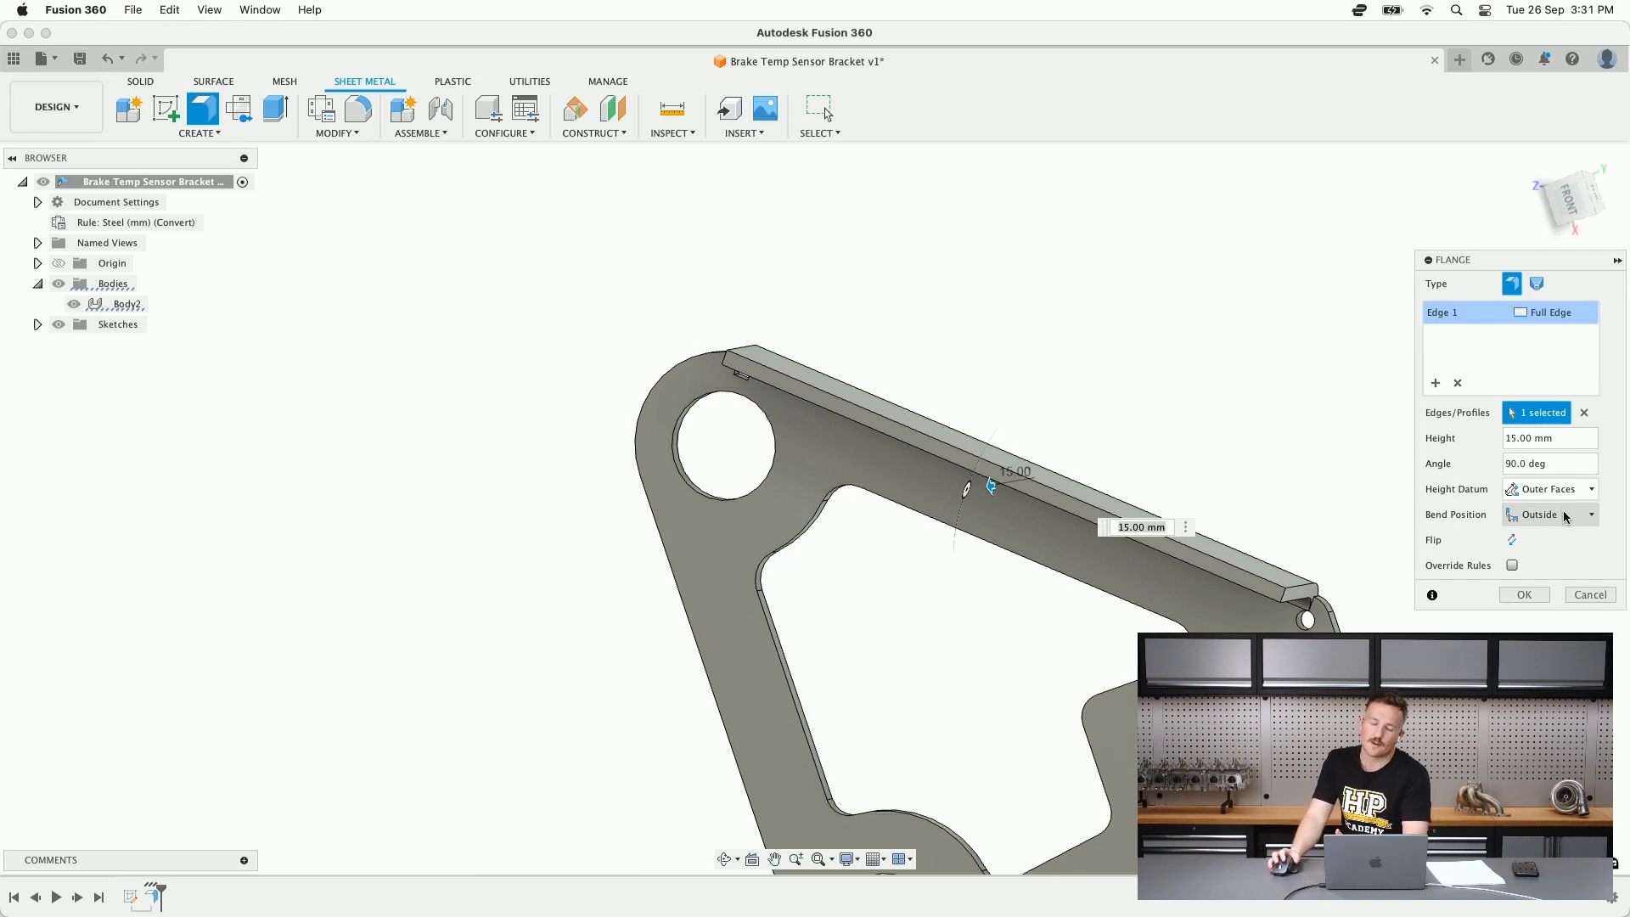
click(1566, 518)
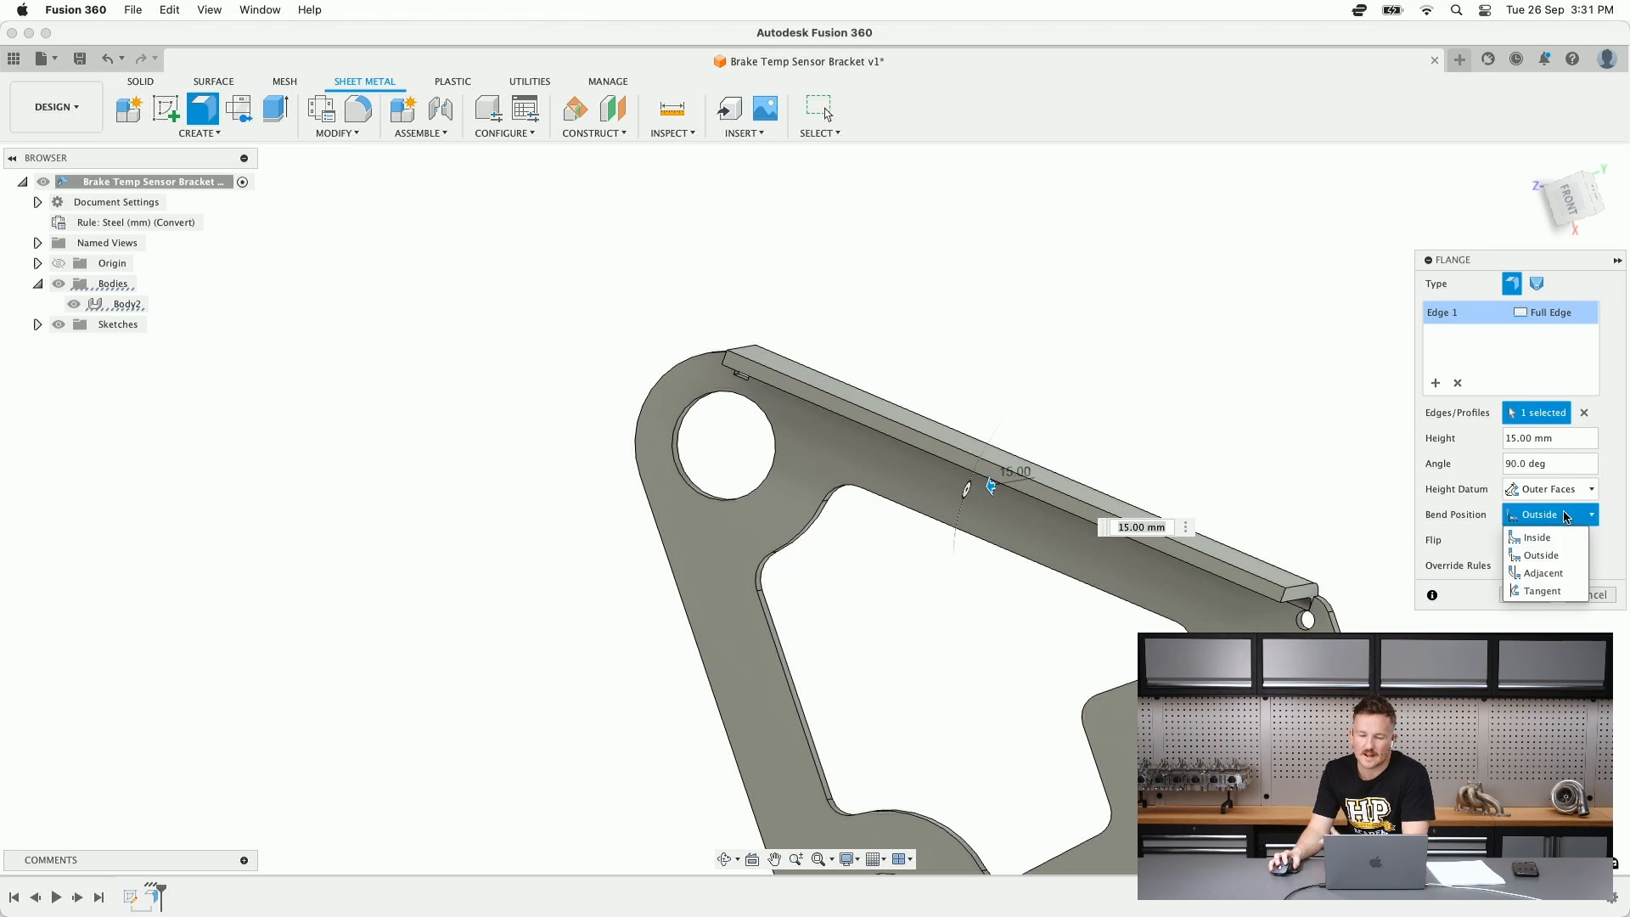
click(1567, 579)
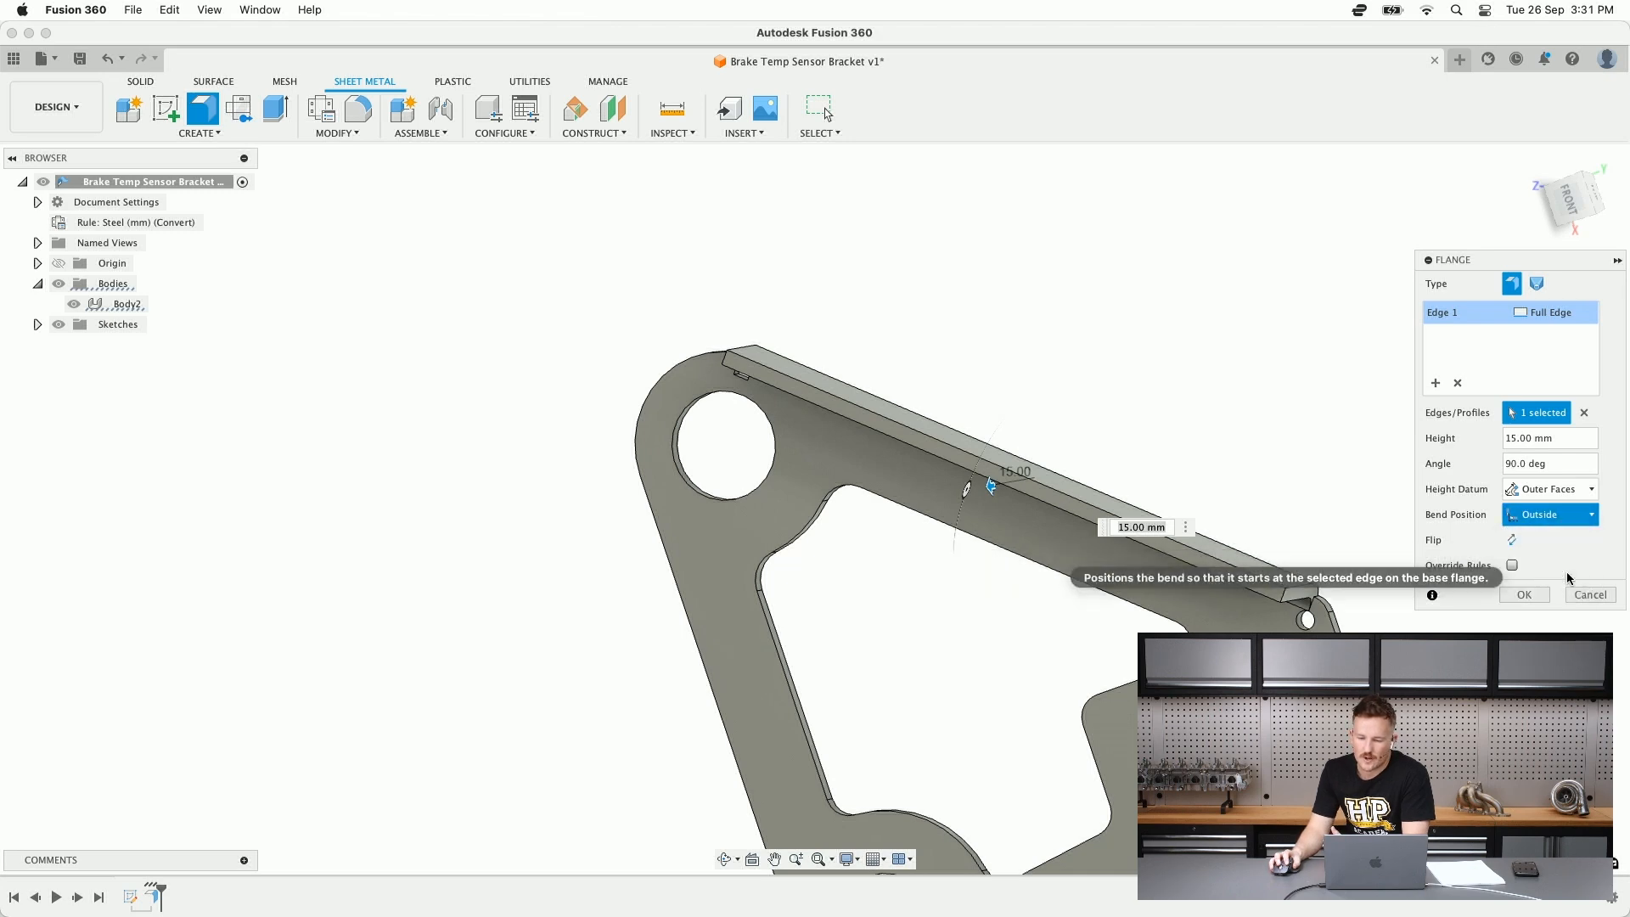
- Try a 100-degree flange angle, return it to 90 degrees, and set the flange height to 10 mm
shift+middle_drag(1247, 597, 1011, 490)
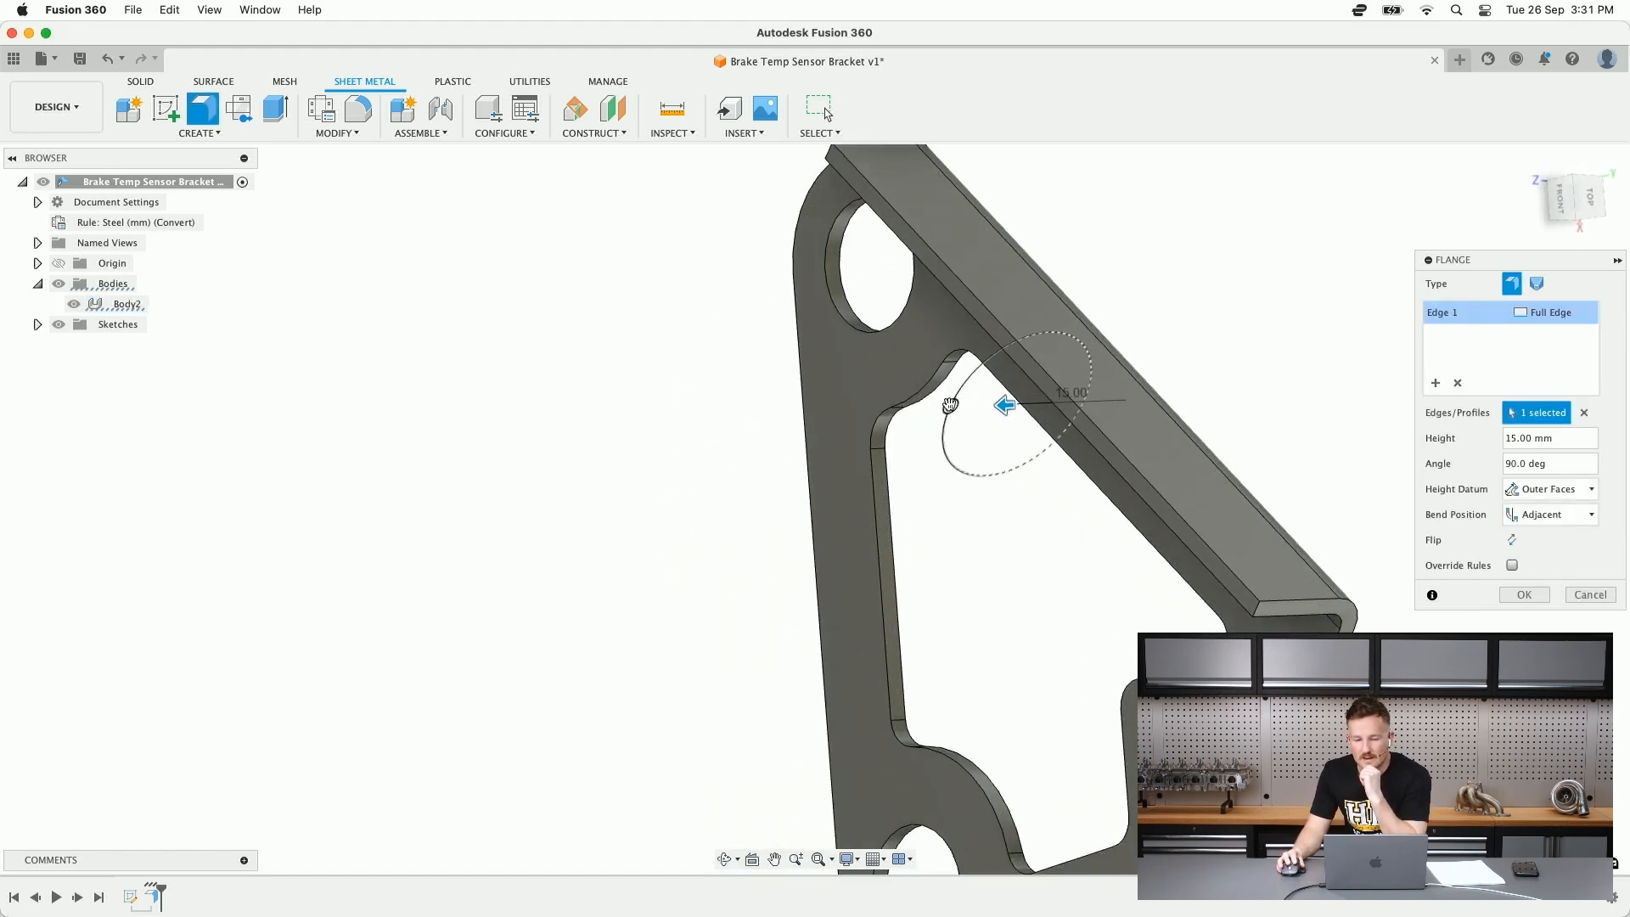
drag(951, 405, 938, 439)
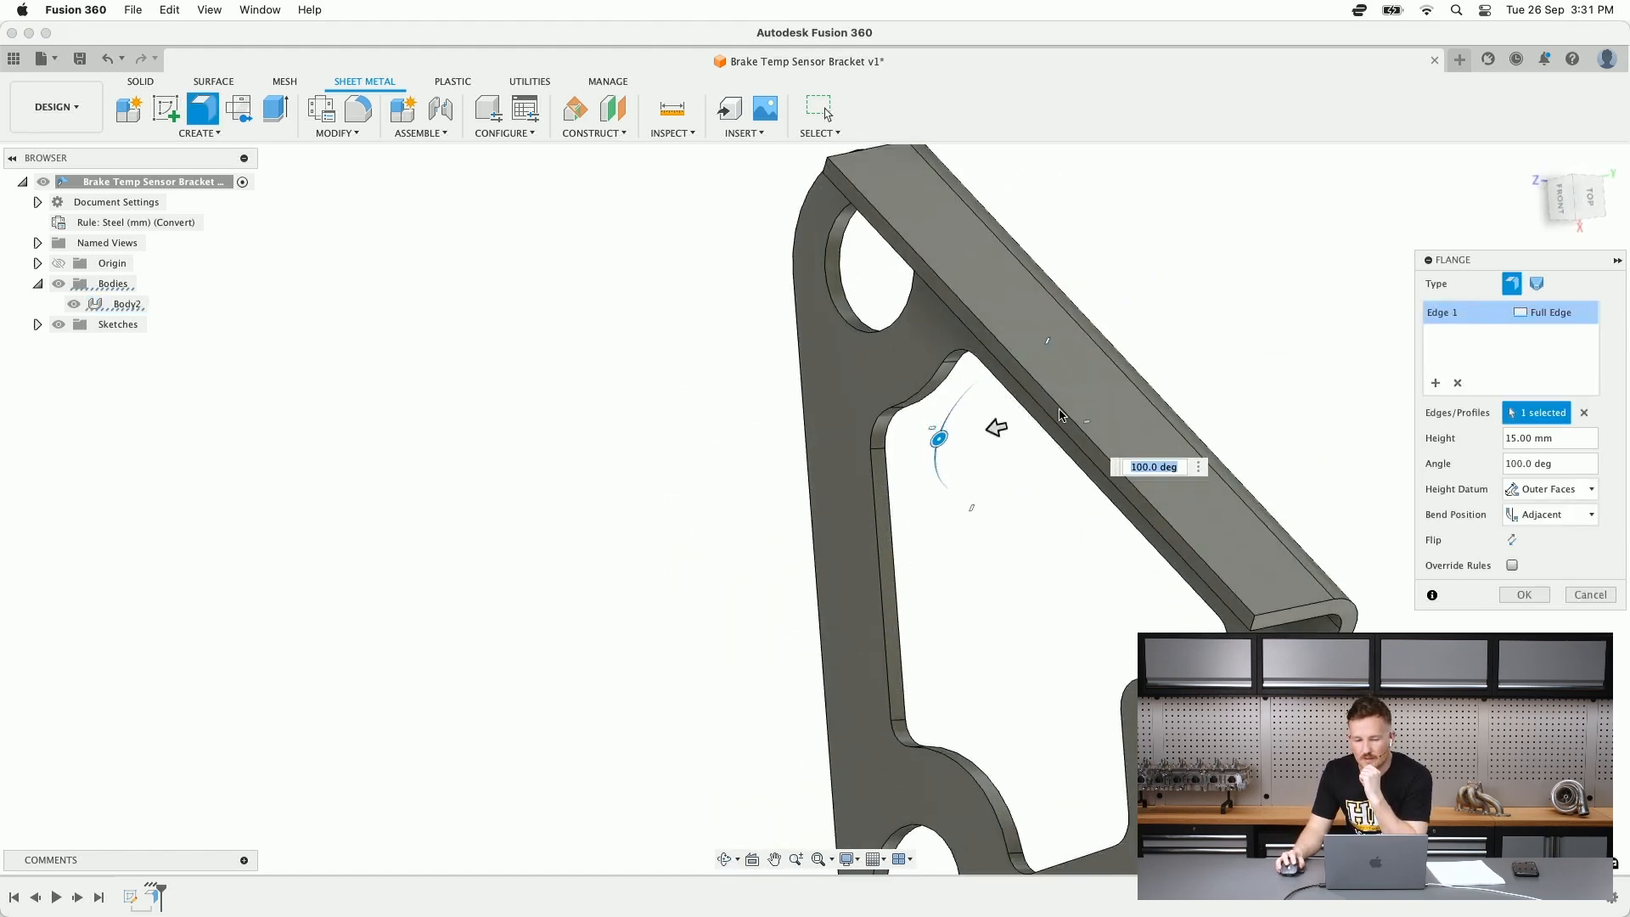
text(90)
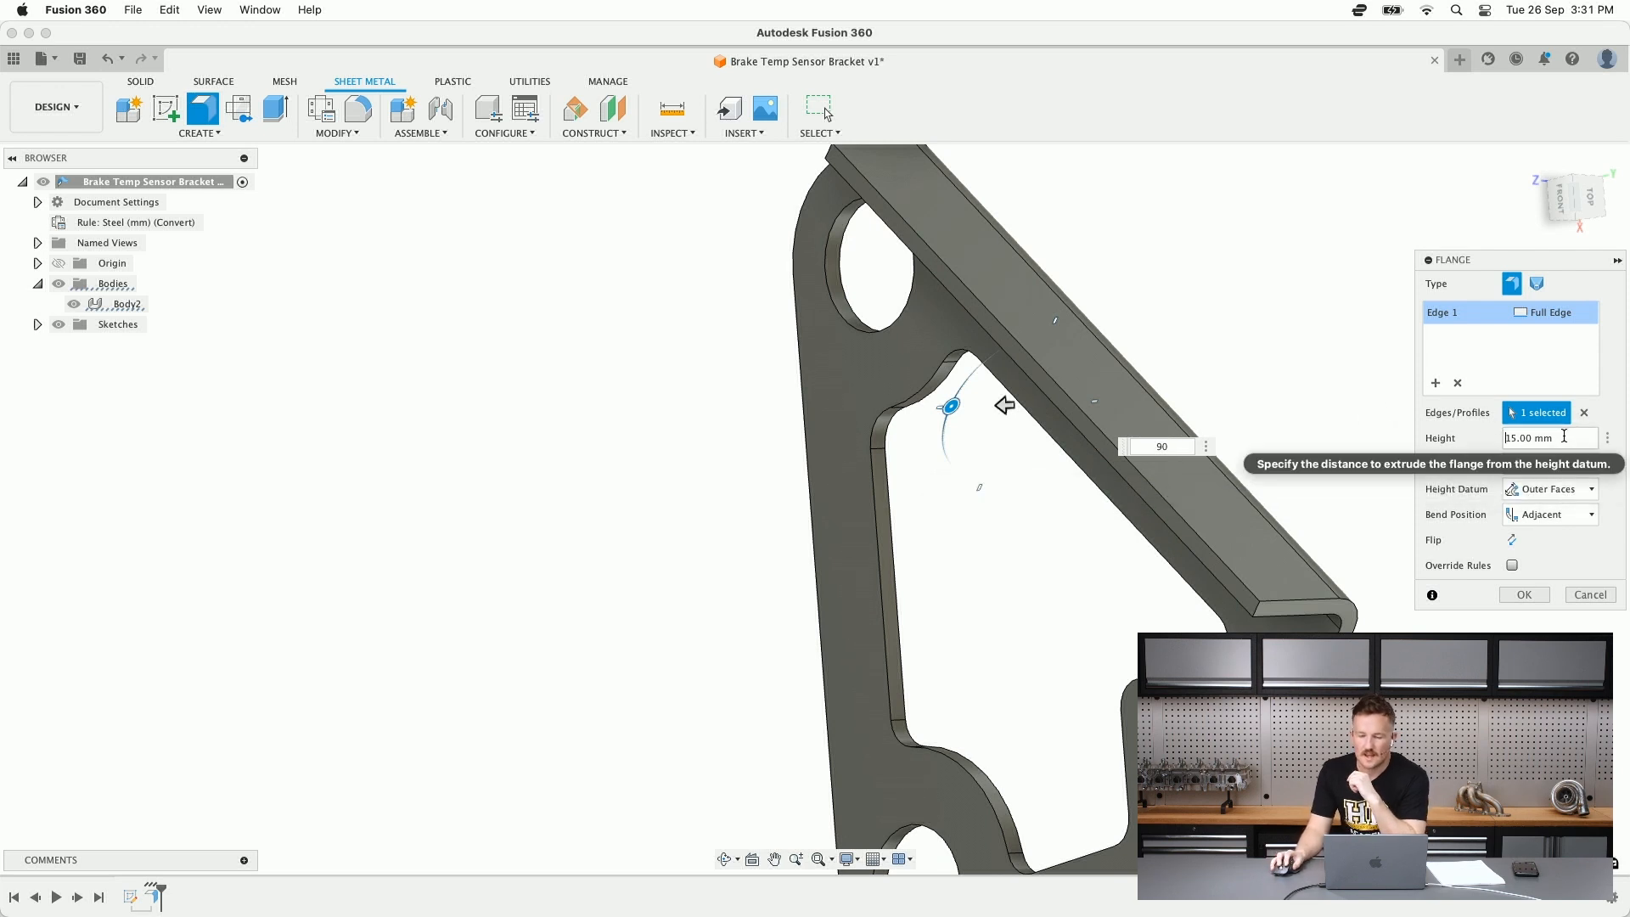
click(1503, 439)
text(10)
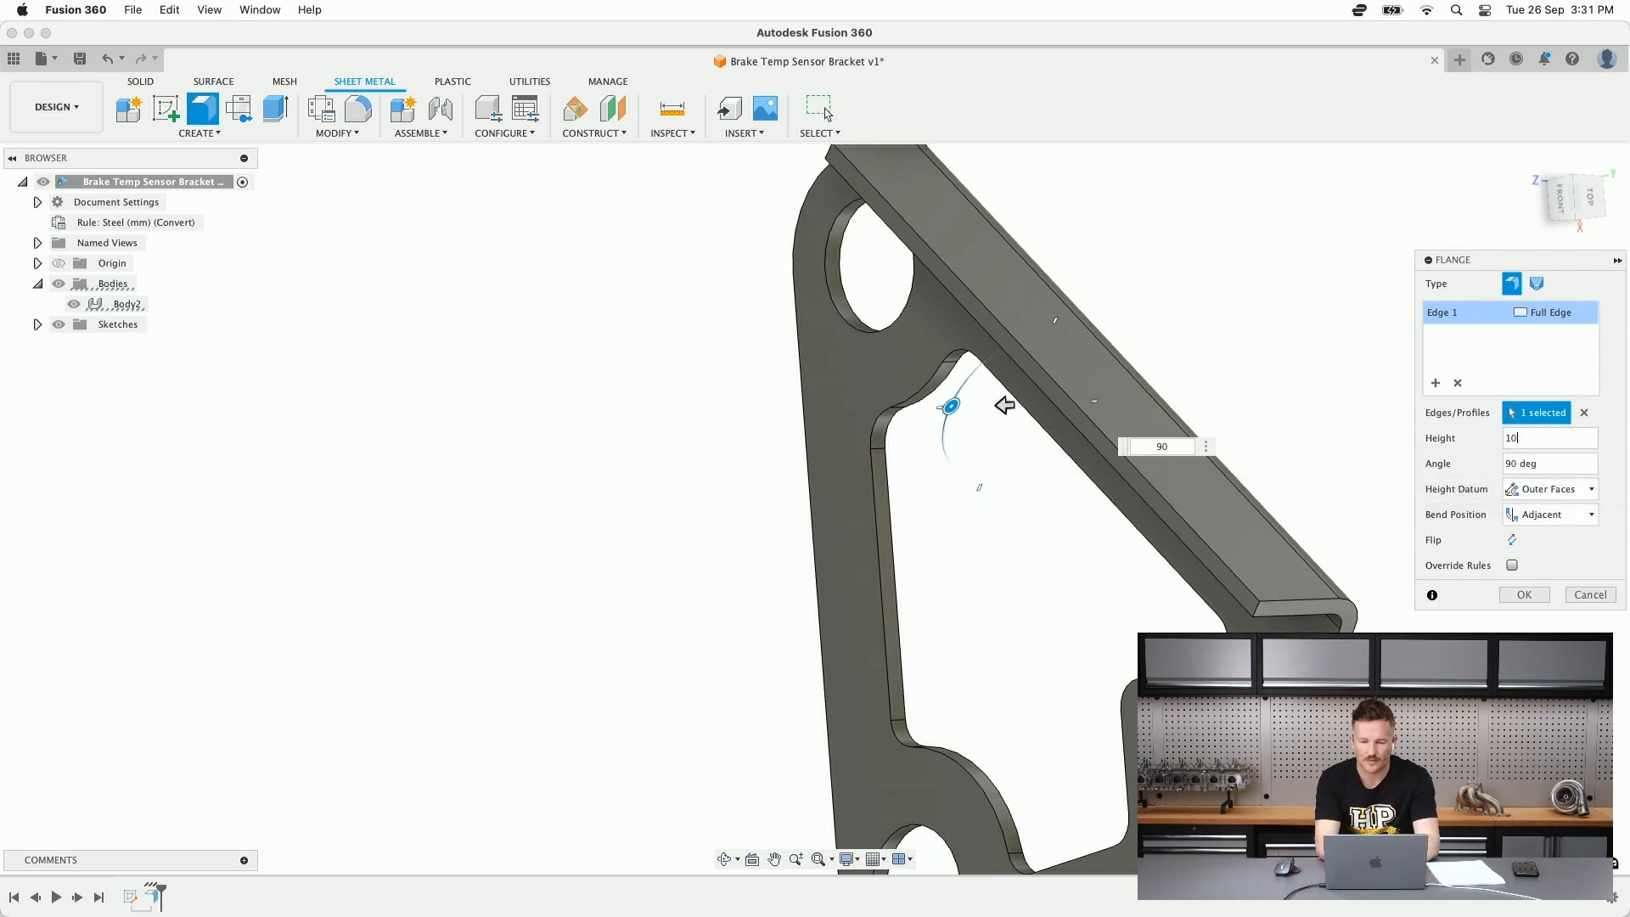
- Change the extent of the slanted-edge flange from the full edge to Two Offsets
scroll(1048, 374, down, 5)
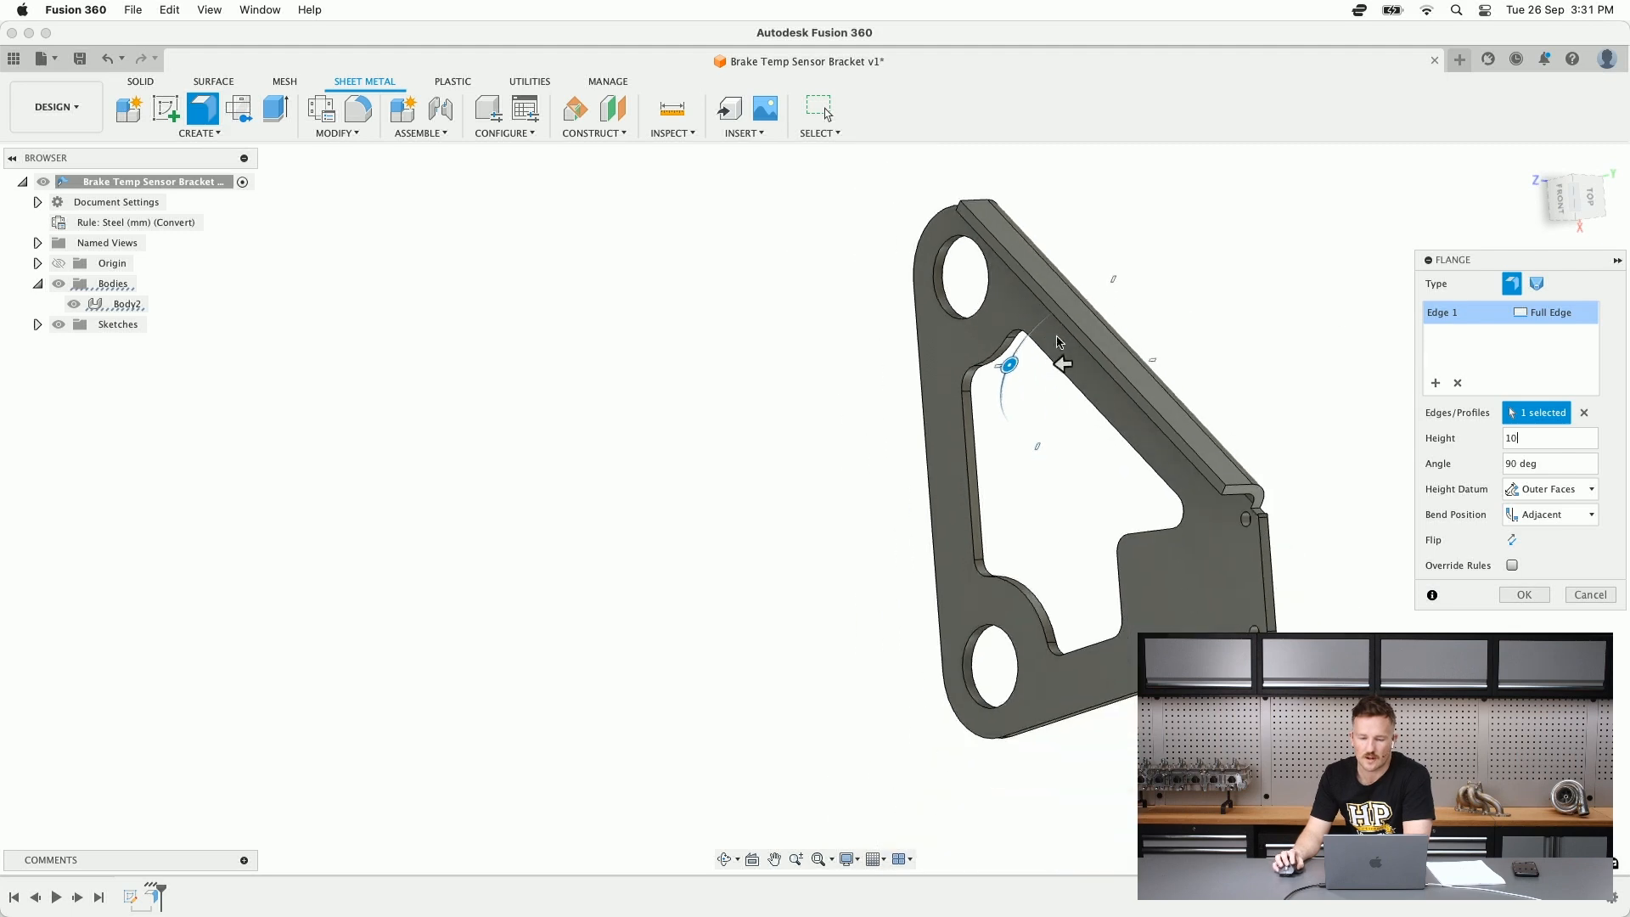
mouse_move(1056, 353)
shift+middle_down()
mouse_move(1112, 327)
mouse_move(1074, 356)
shift+middle_up()
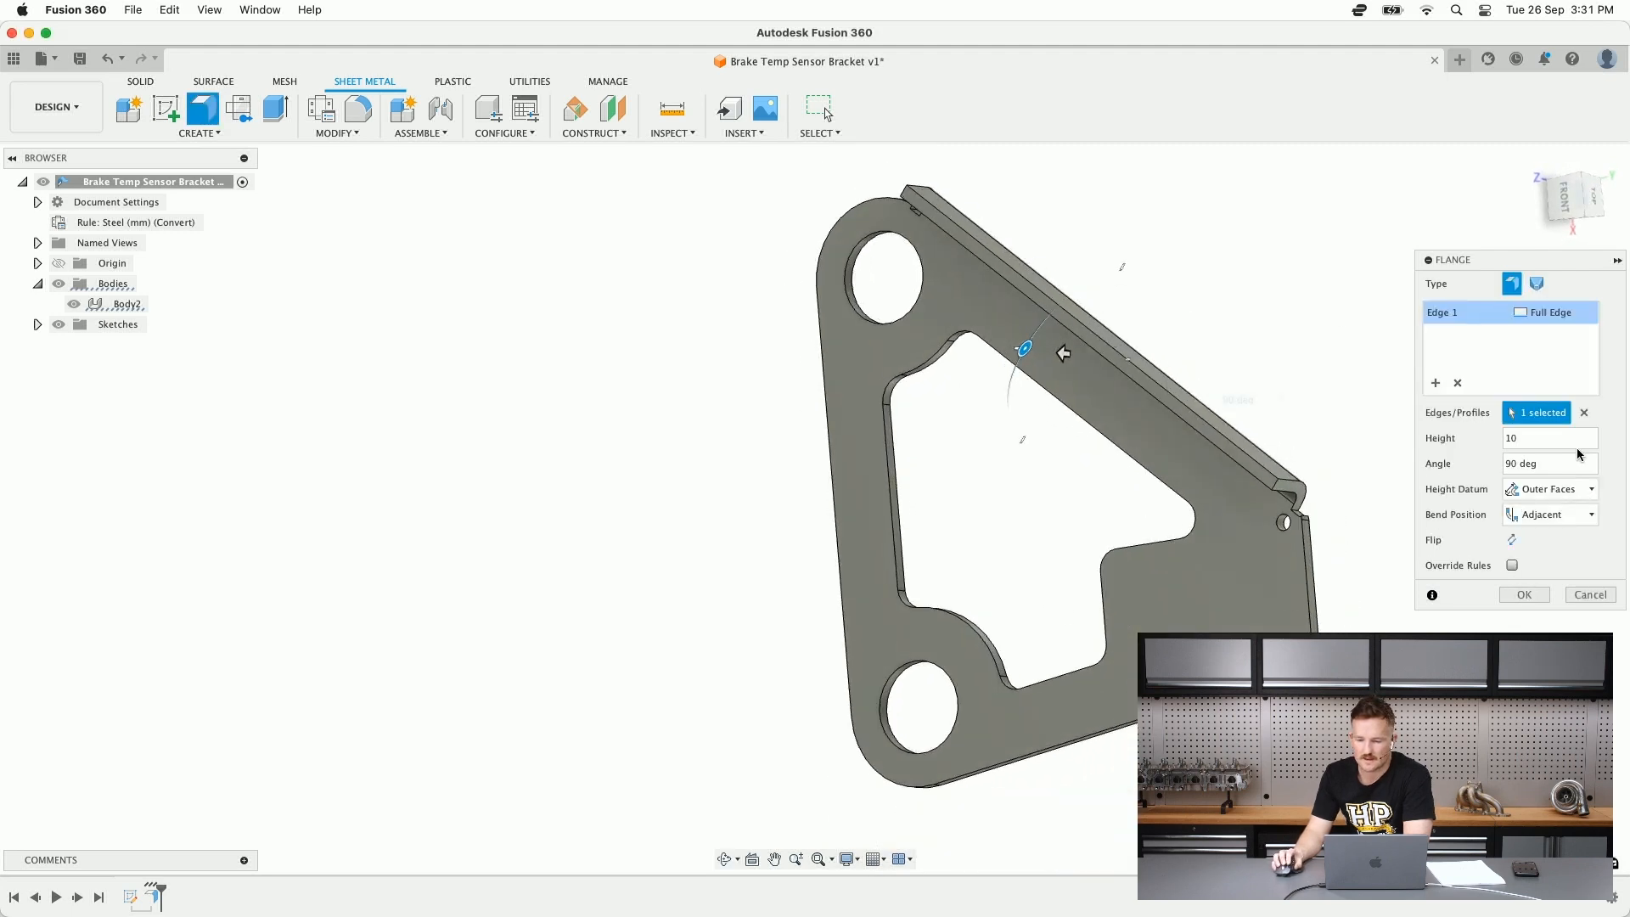
click(1556, 313)
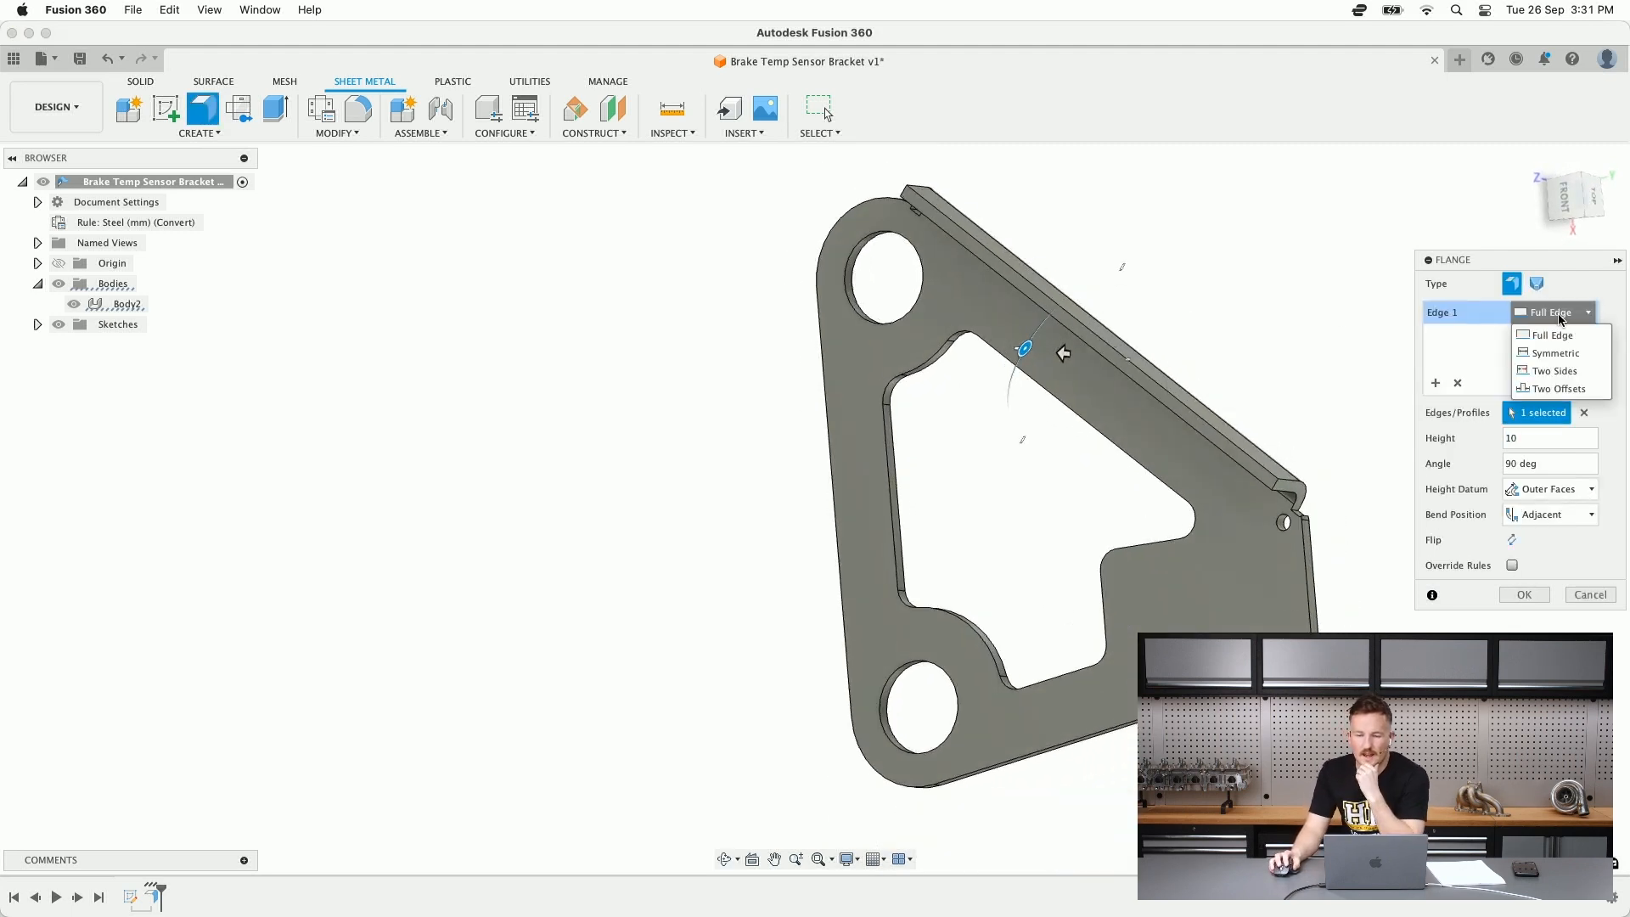
click(1559, 388)
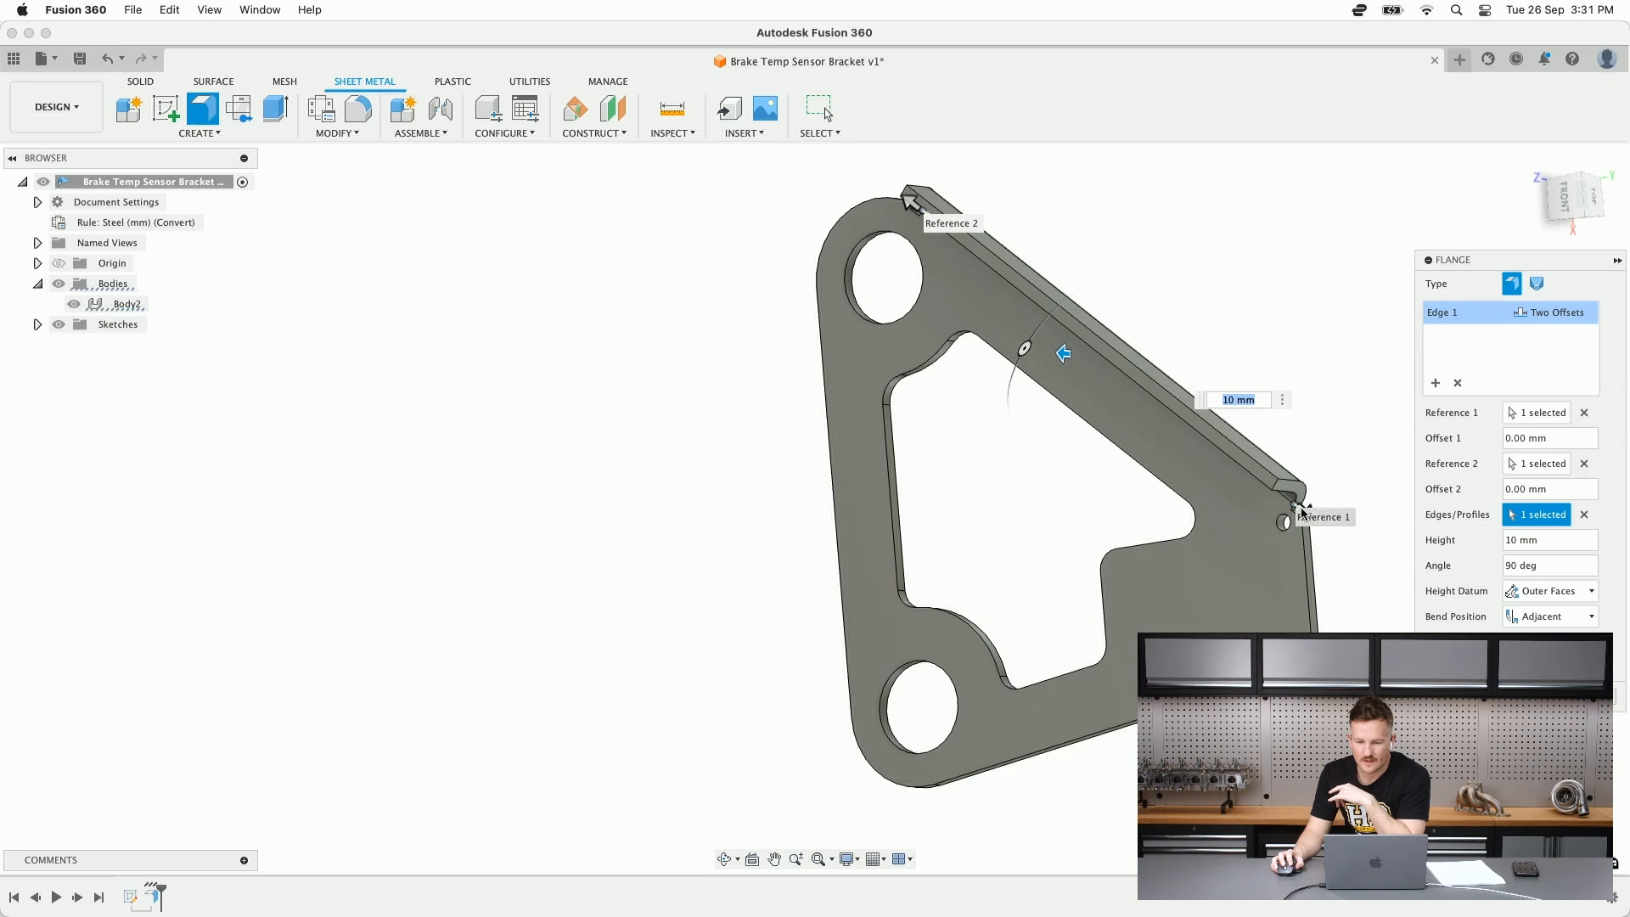
- Shorten the flange at its Reference 1 end near the small holes with an offset of -12 mm
scroll(1293, 507, up, 3)
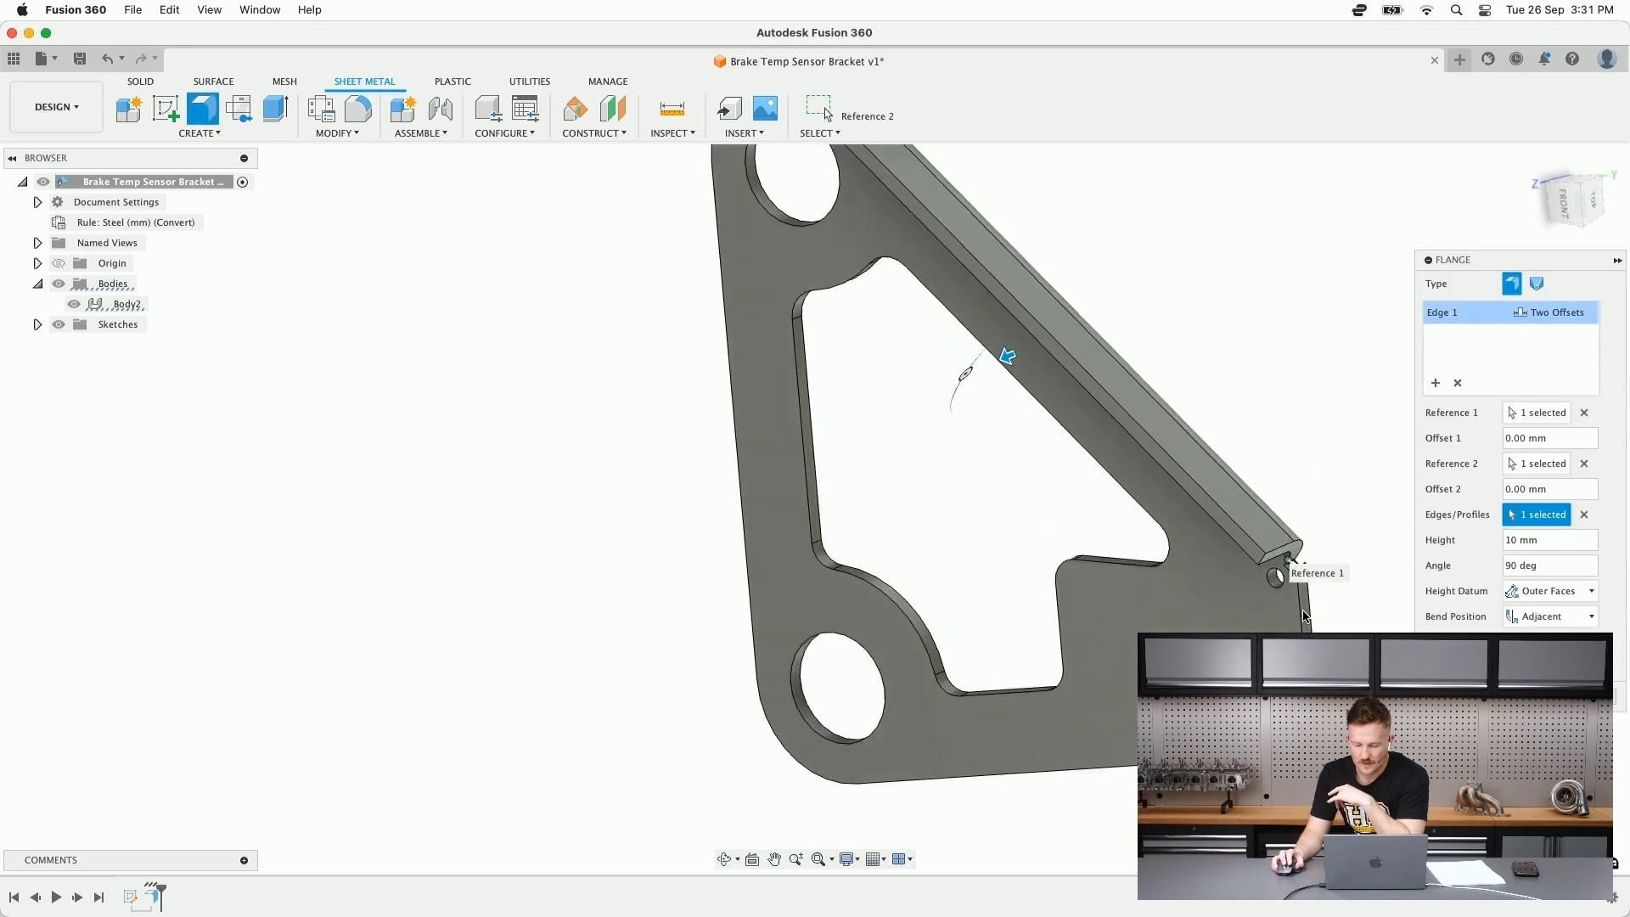
scroll(1303, 556, up, 2)
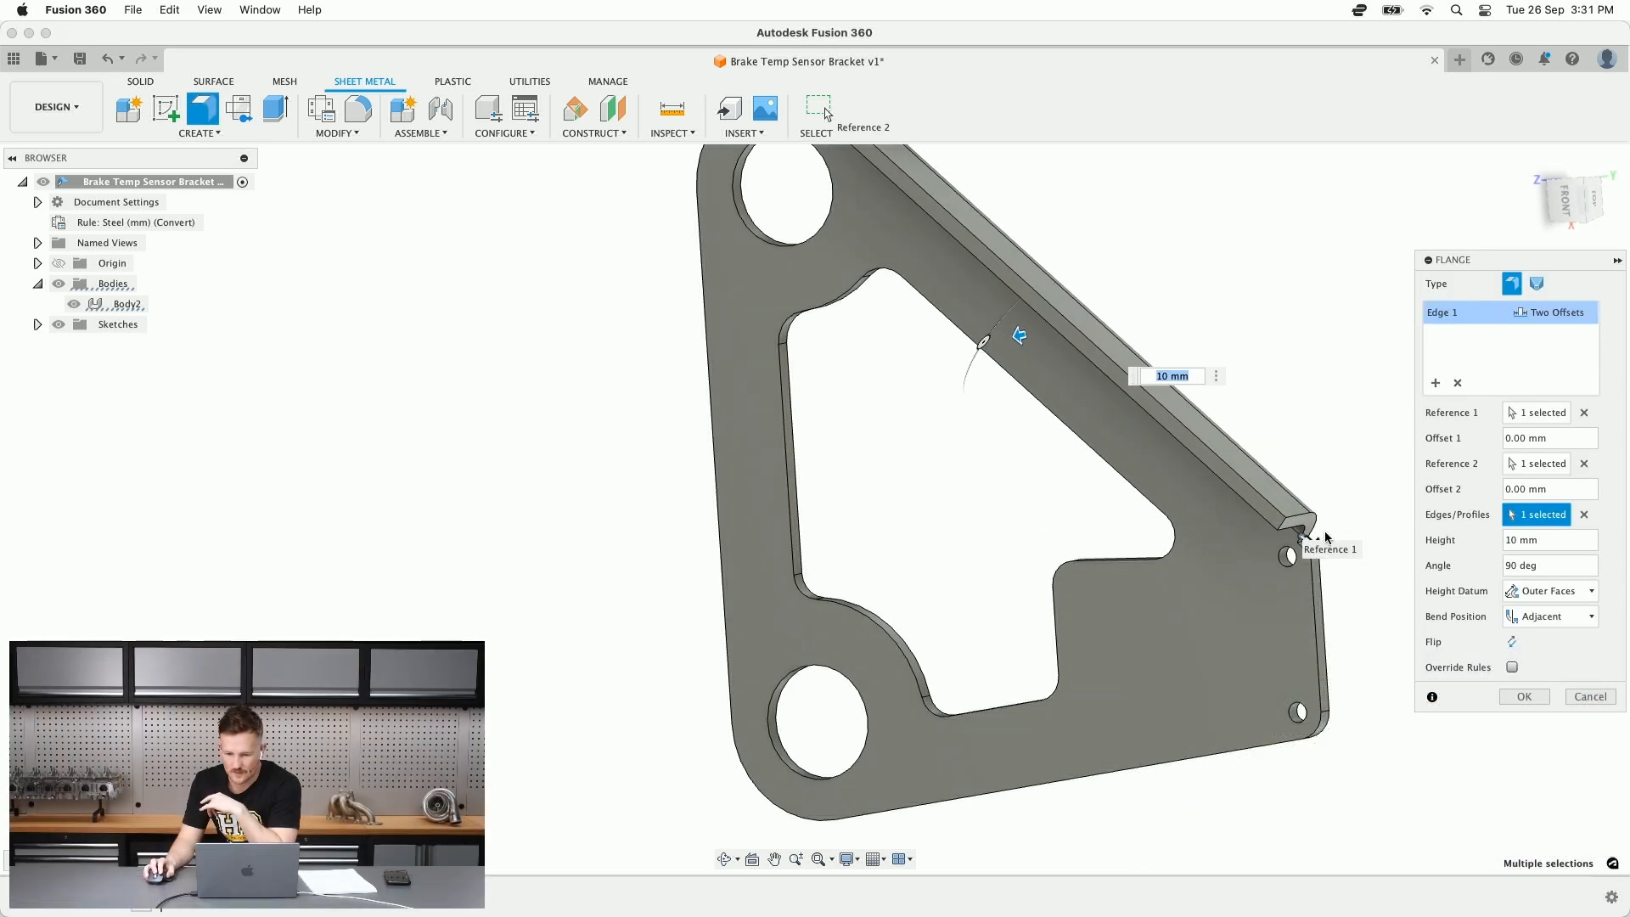
scroll(1325, 532, up, 5)
click(1300, 549)
drag(1301, 549, 1142, 452)
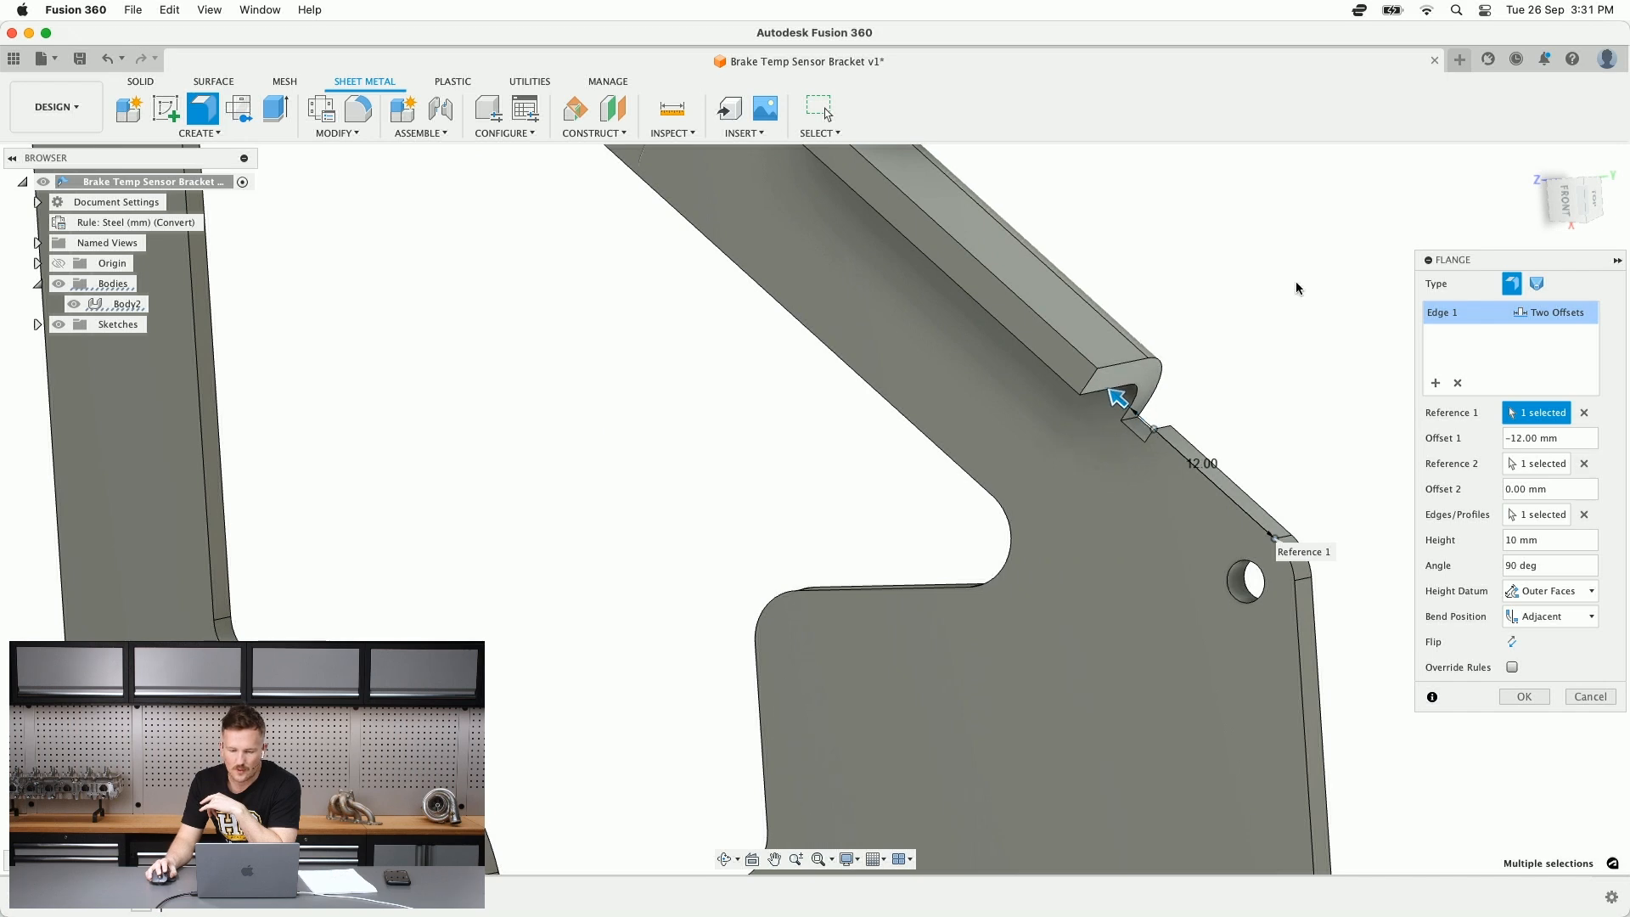
scroll(1291, 283, down, 3)
shift+middle_drag(1291, 284, 1263, 376)
scroll(1263, 376, down, 5)
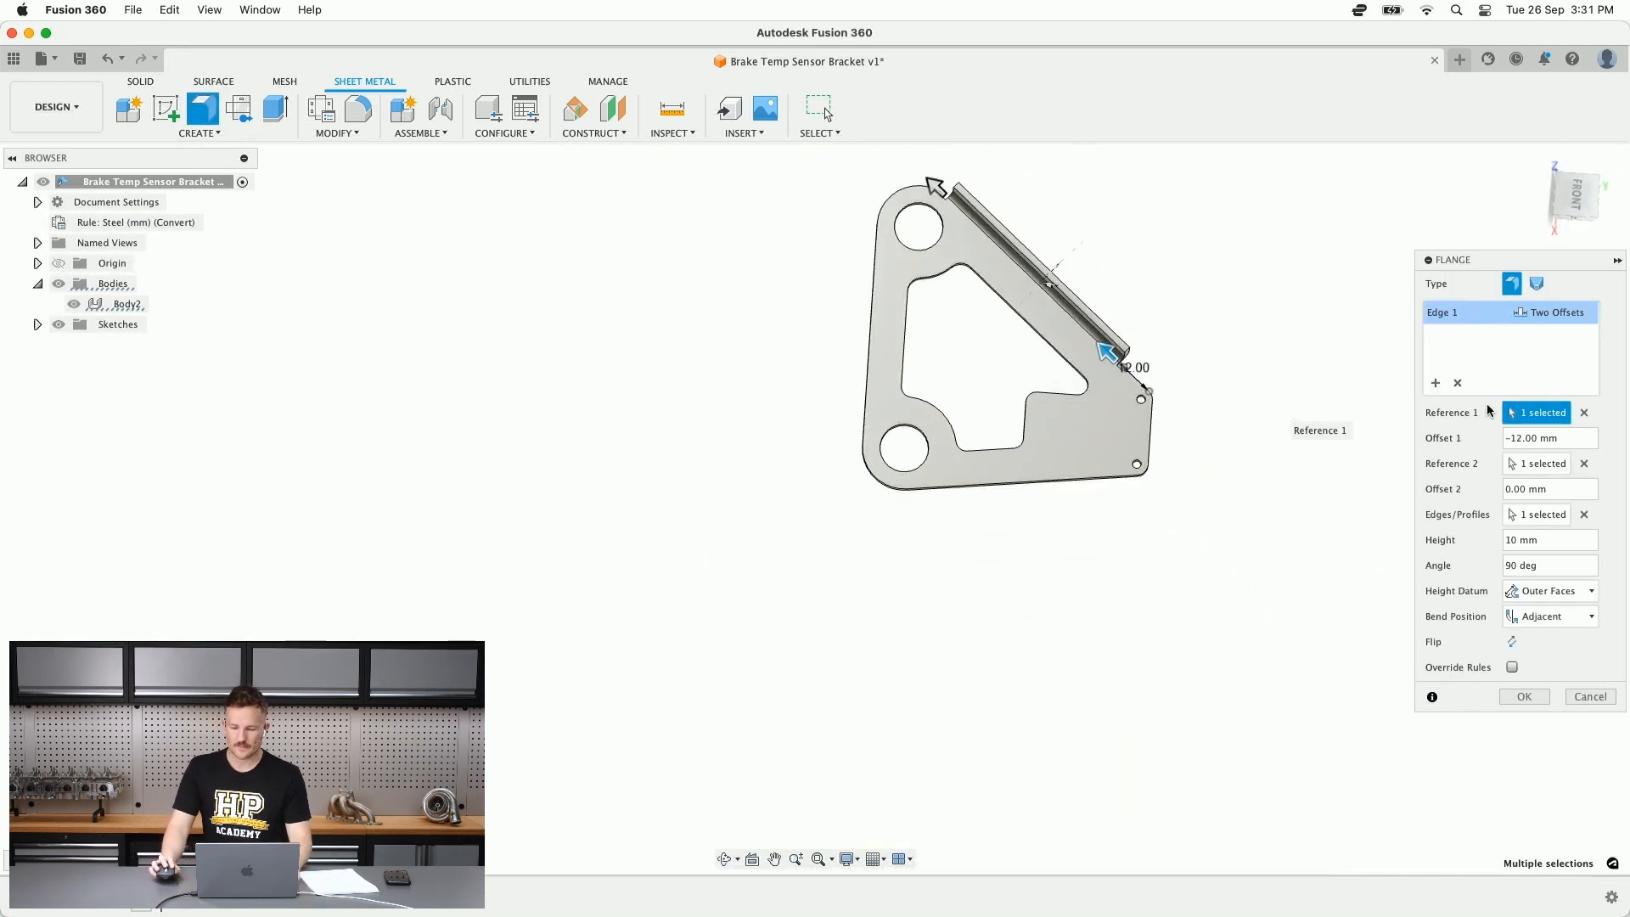
- Enable rule overrides for the flange and widen the Flange dialog
click(1512, 644)
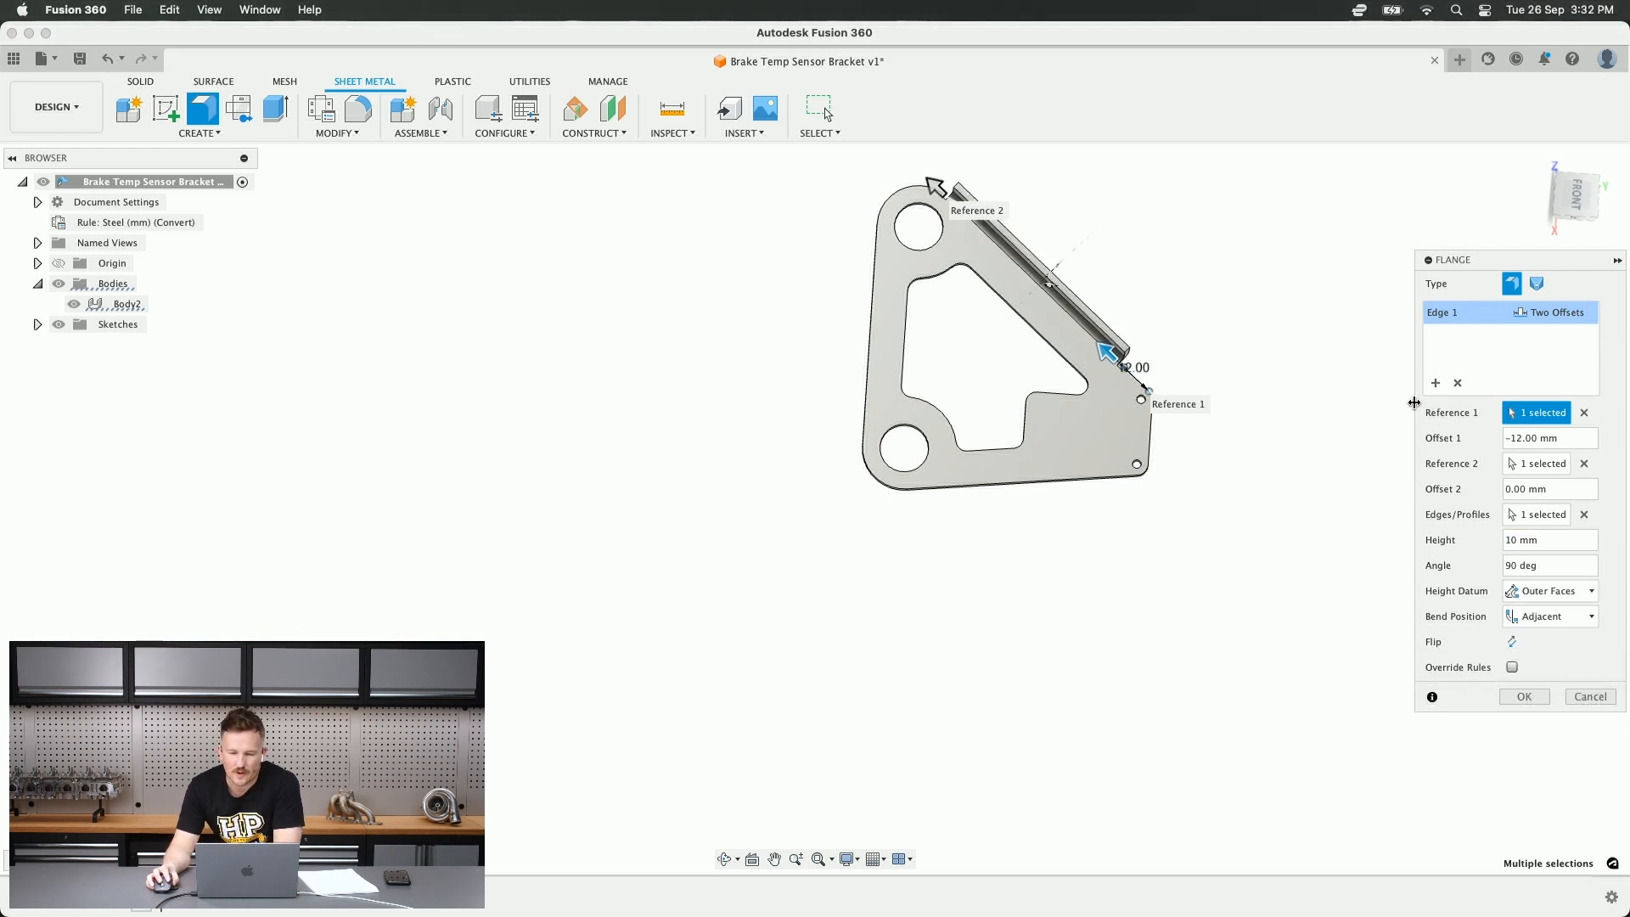
shift+middle_drag(1416, 404, 1248, 414)
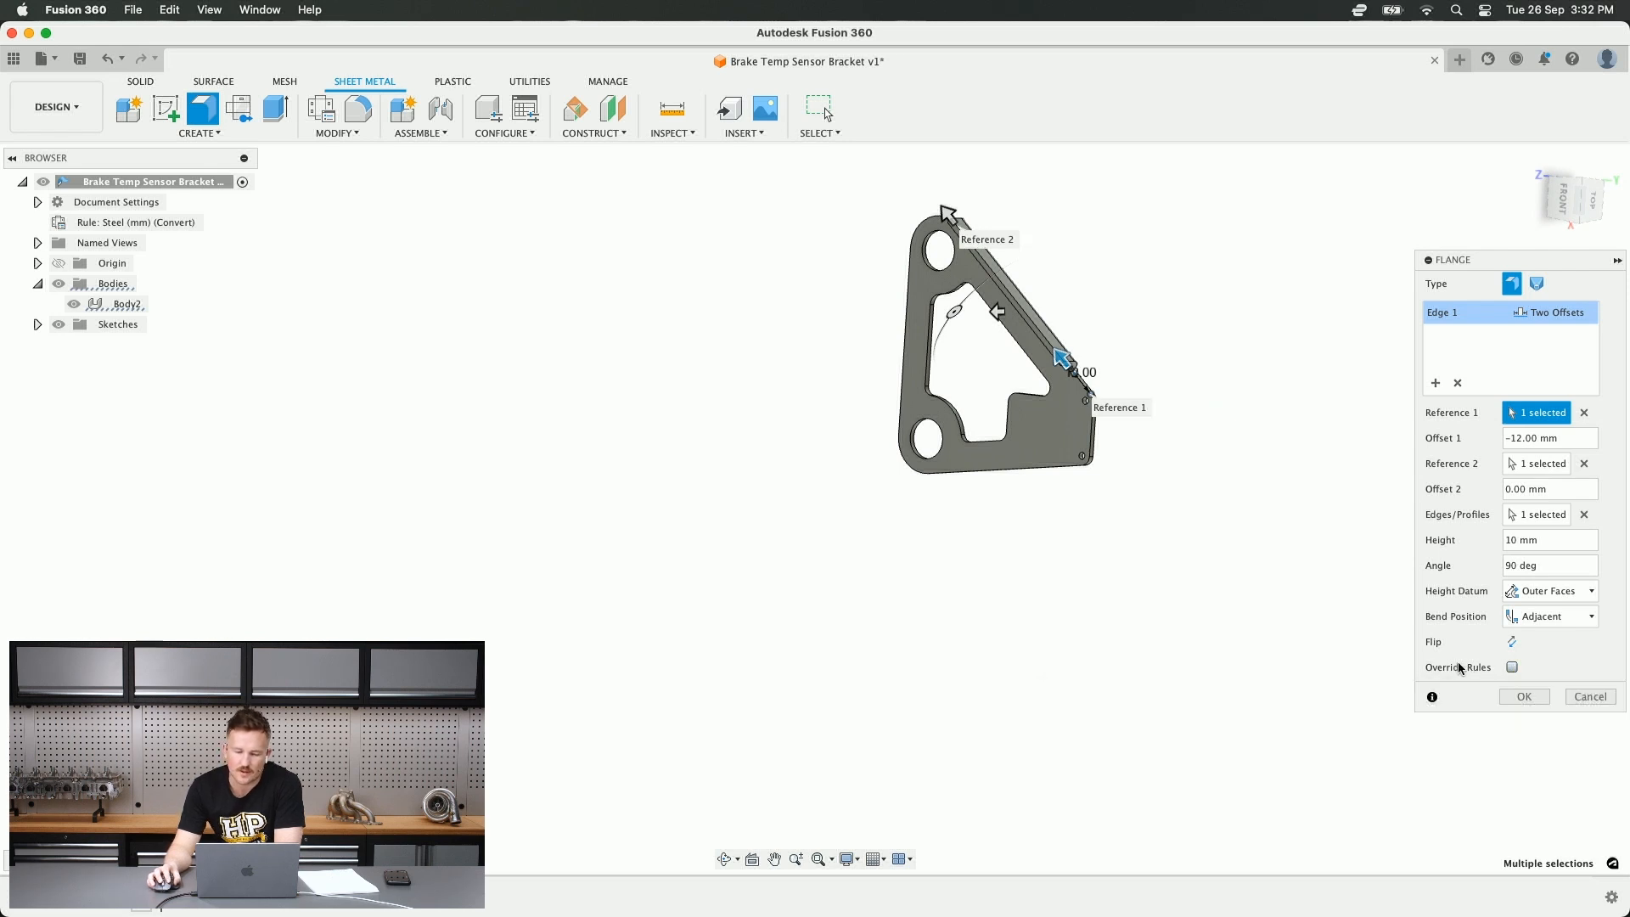
click(1512, 668)
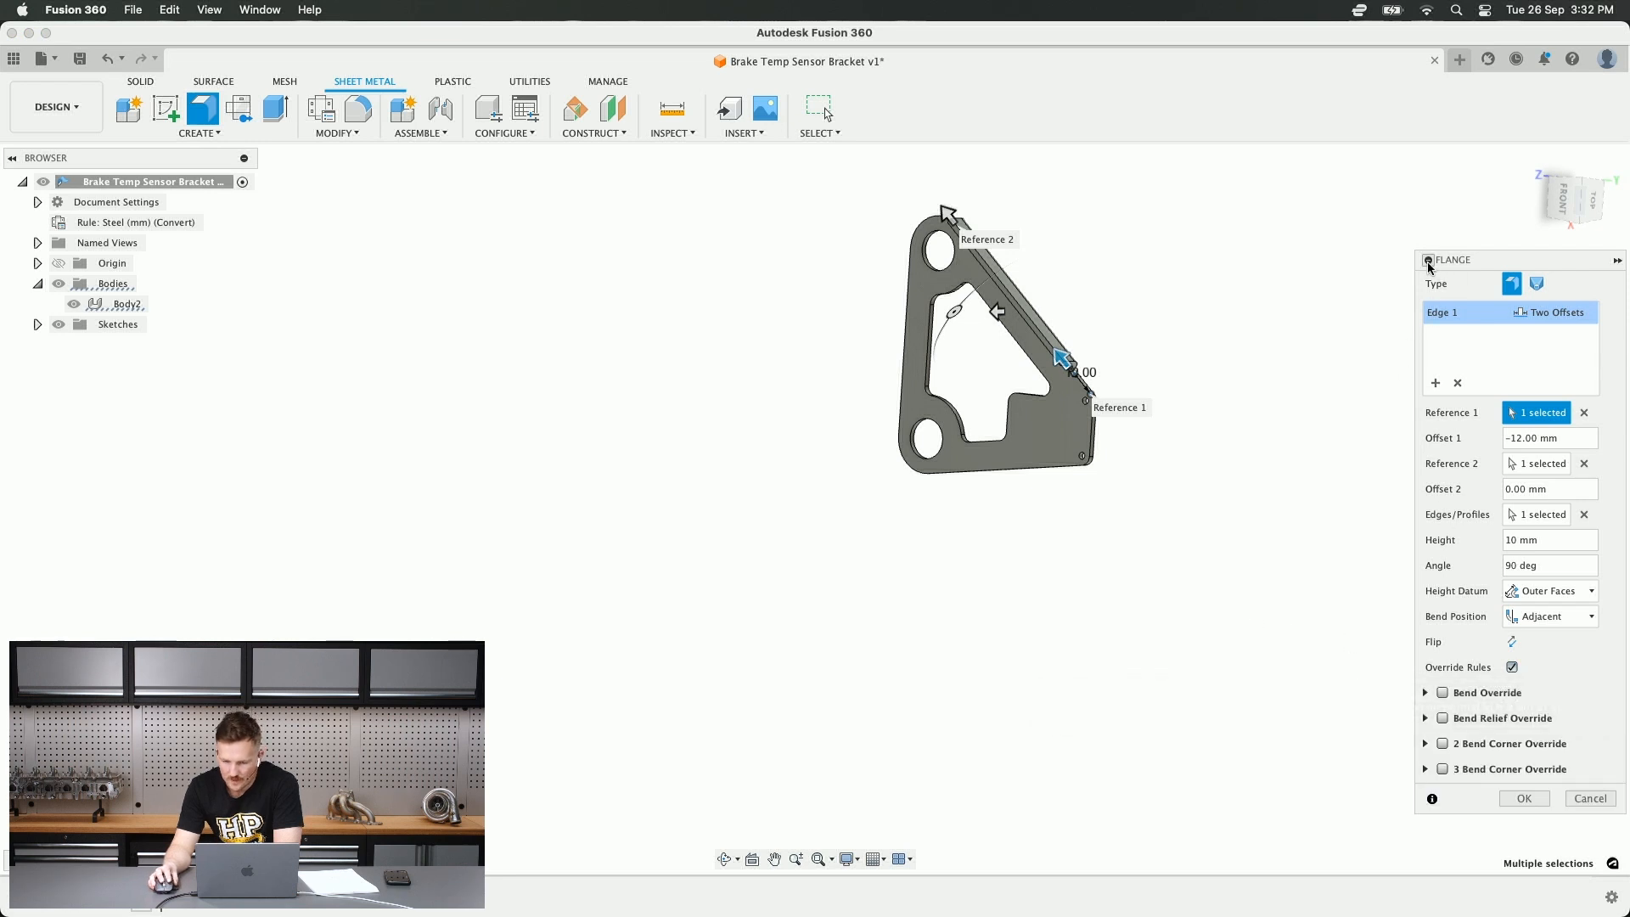
drag(1410, 259, 1223, 259)
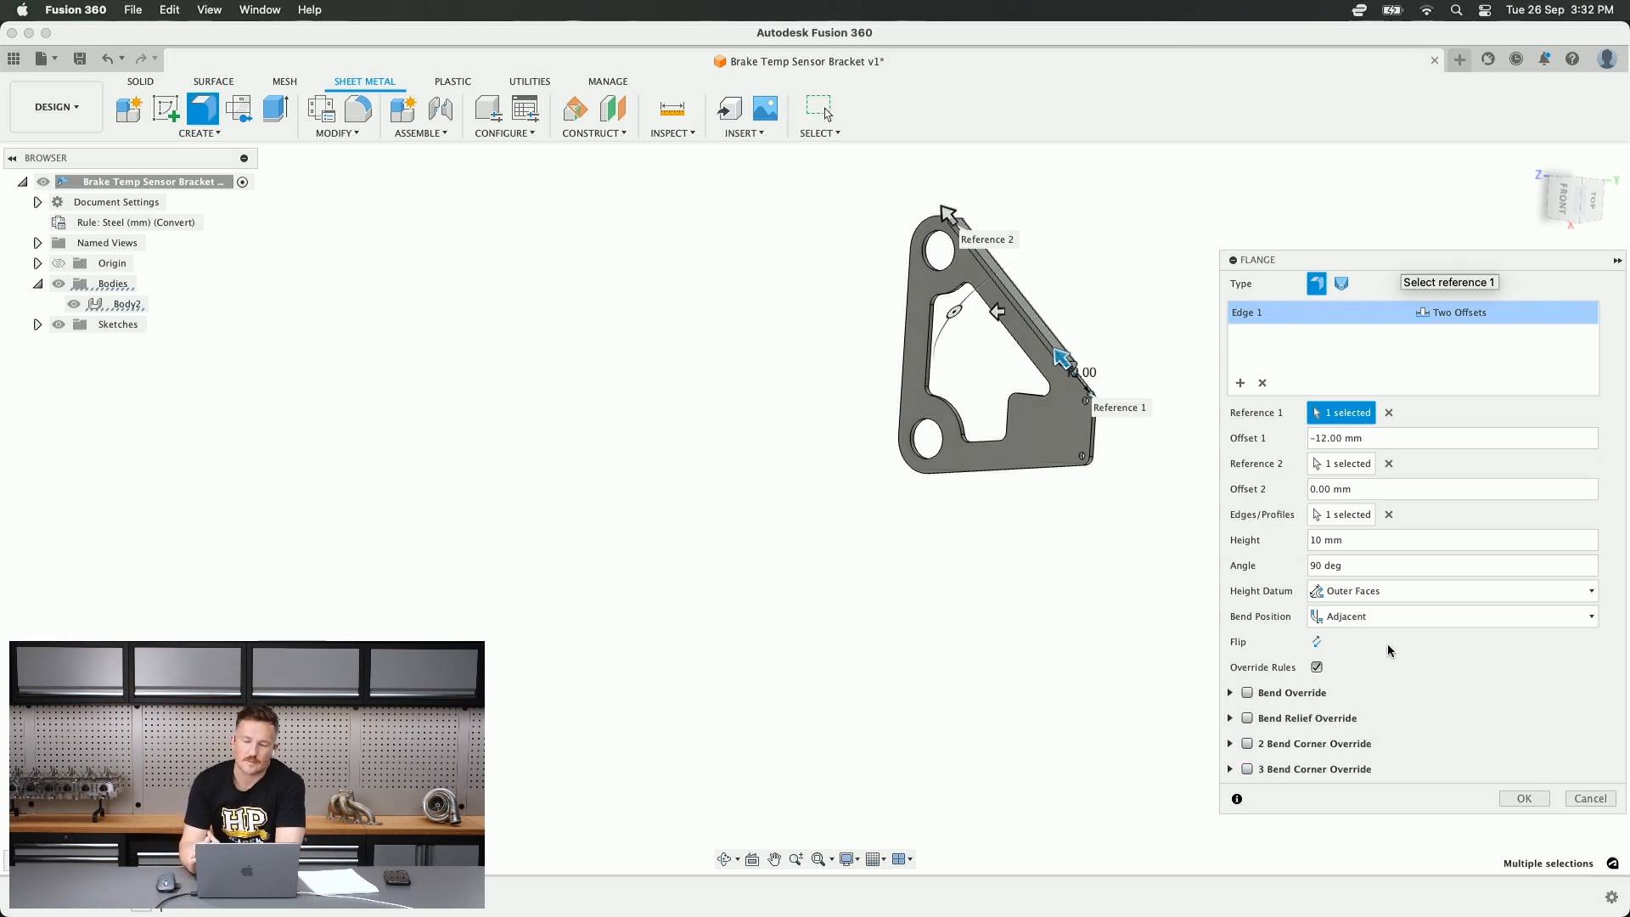
- Enable the bend override for the flange and try a bend radius of 1 mm
click(1247, 693)
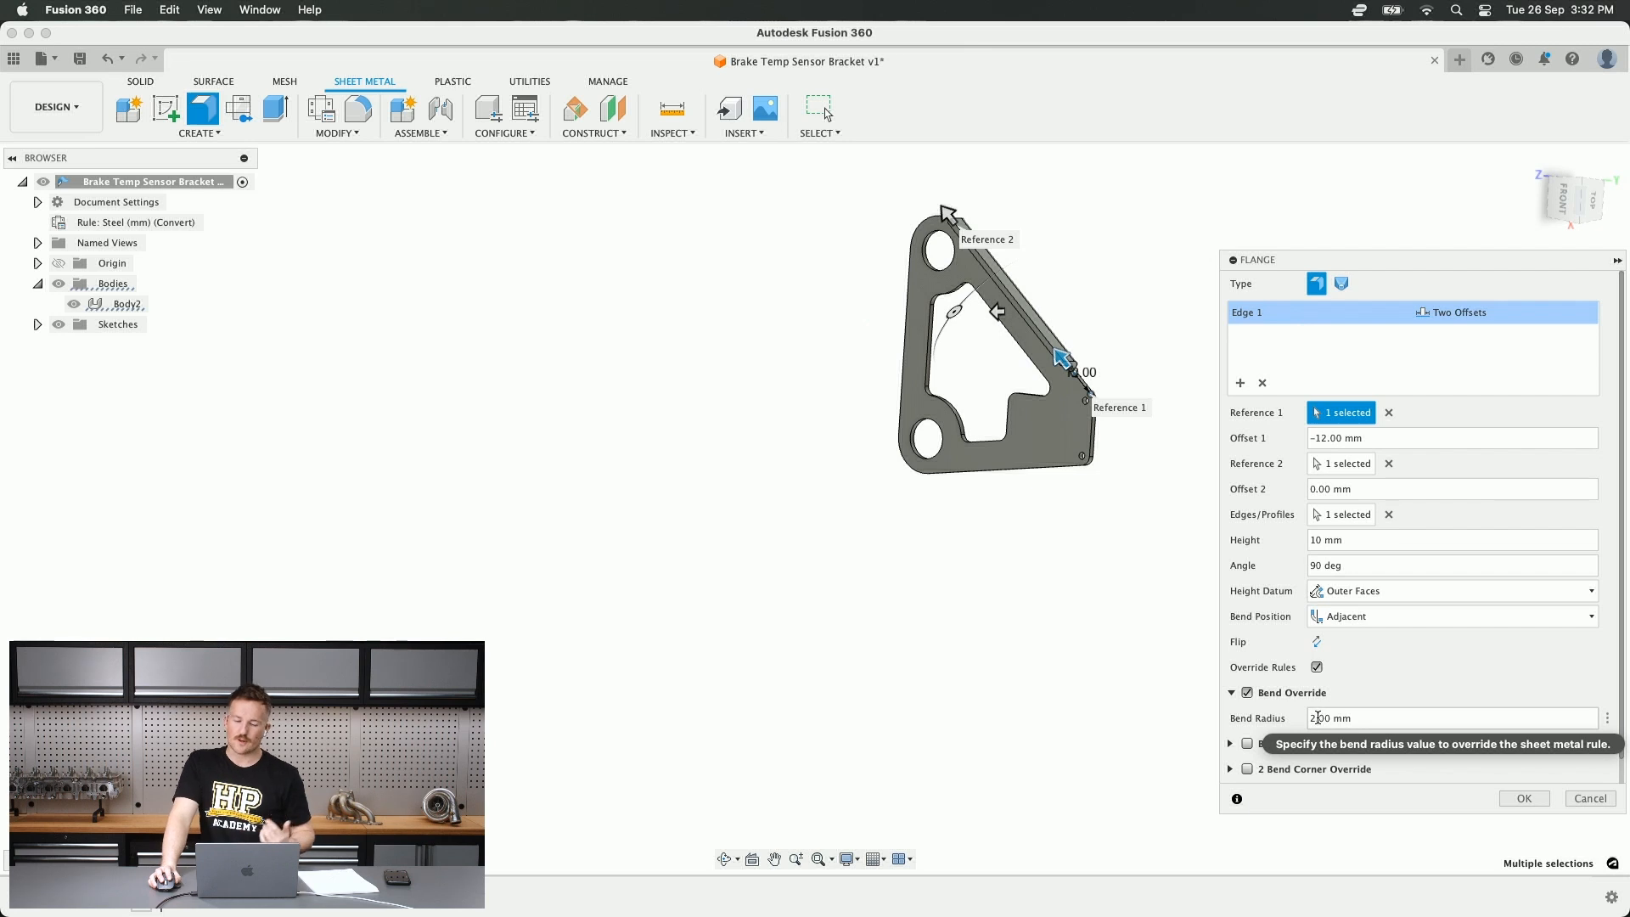
drag(1317, 721, 1310, 721)
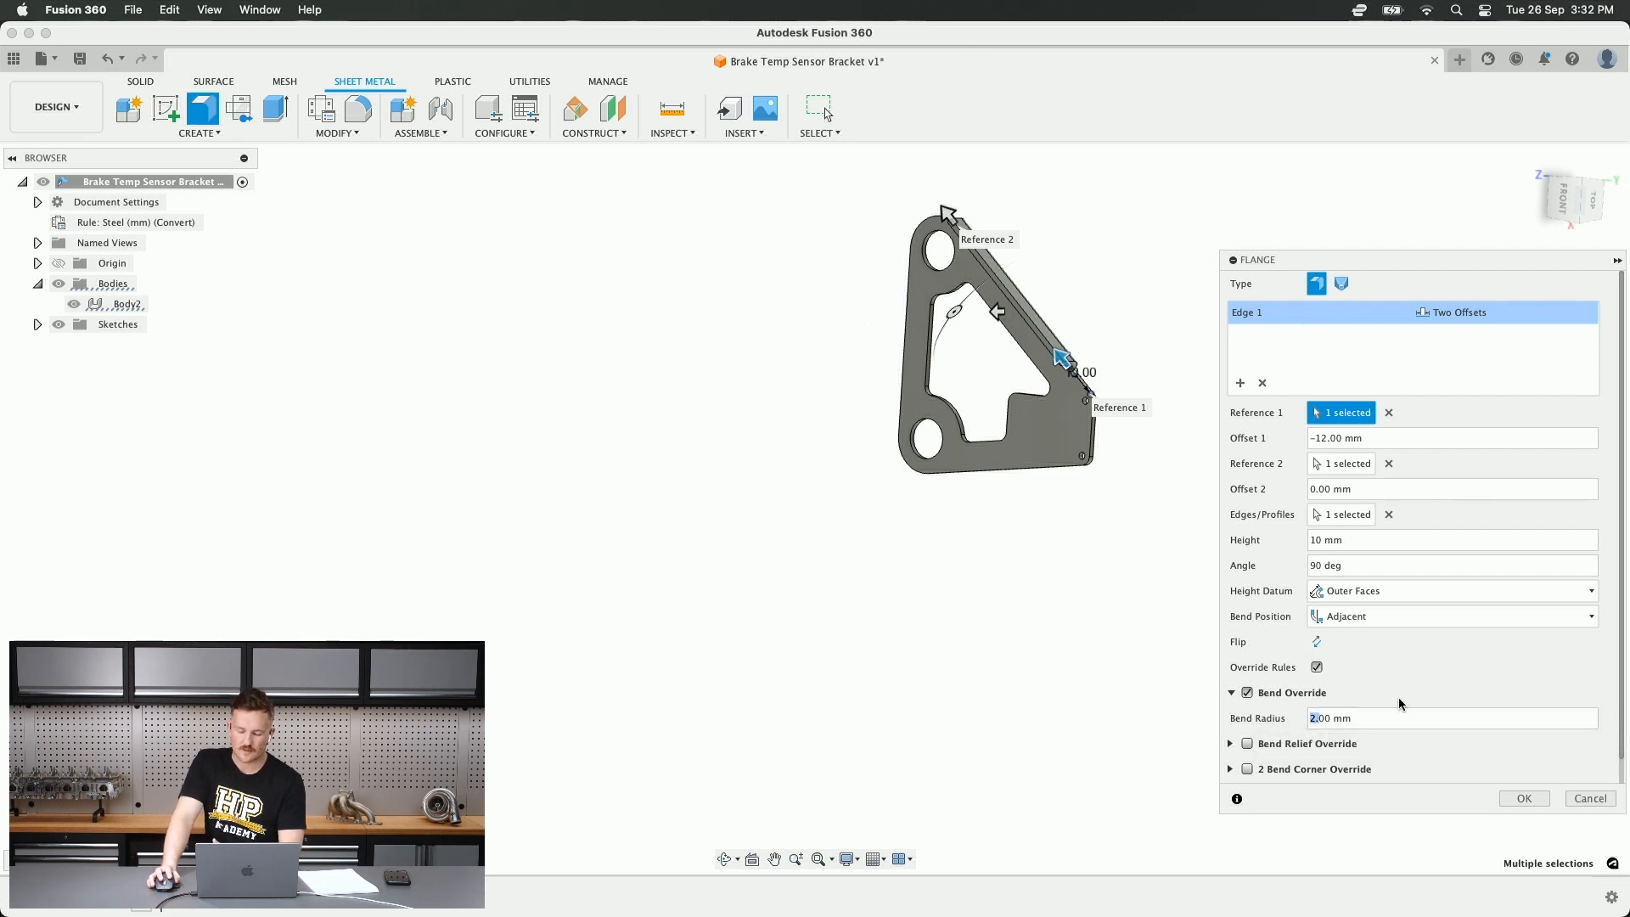
text(2)
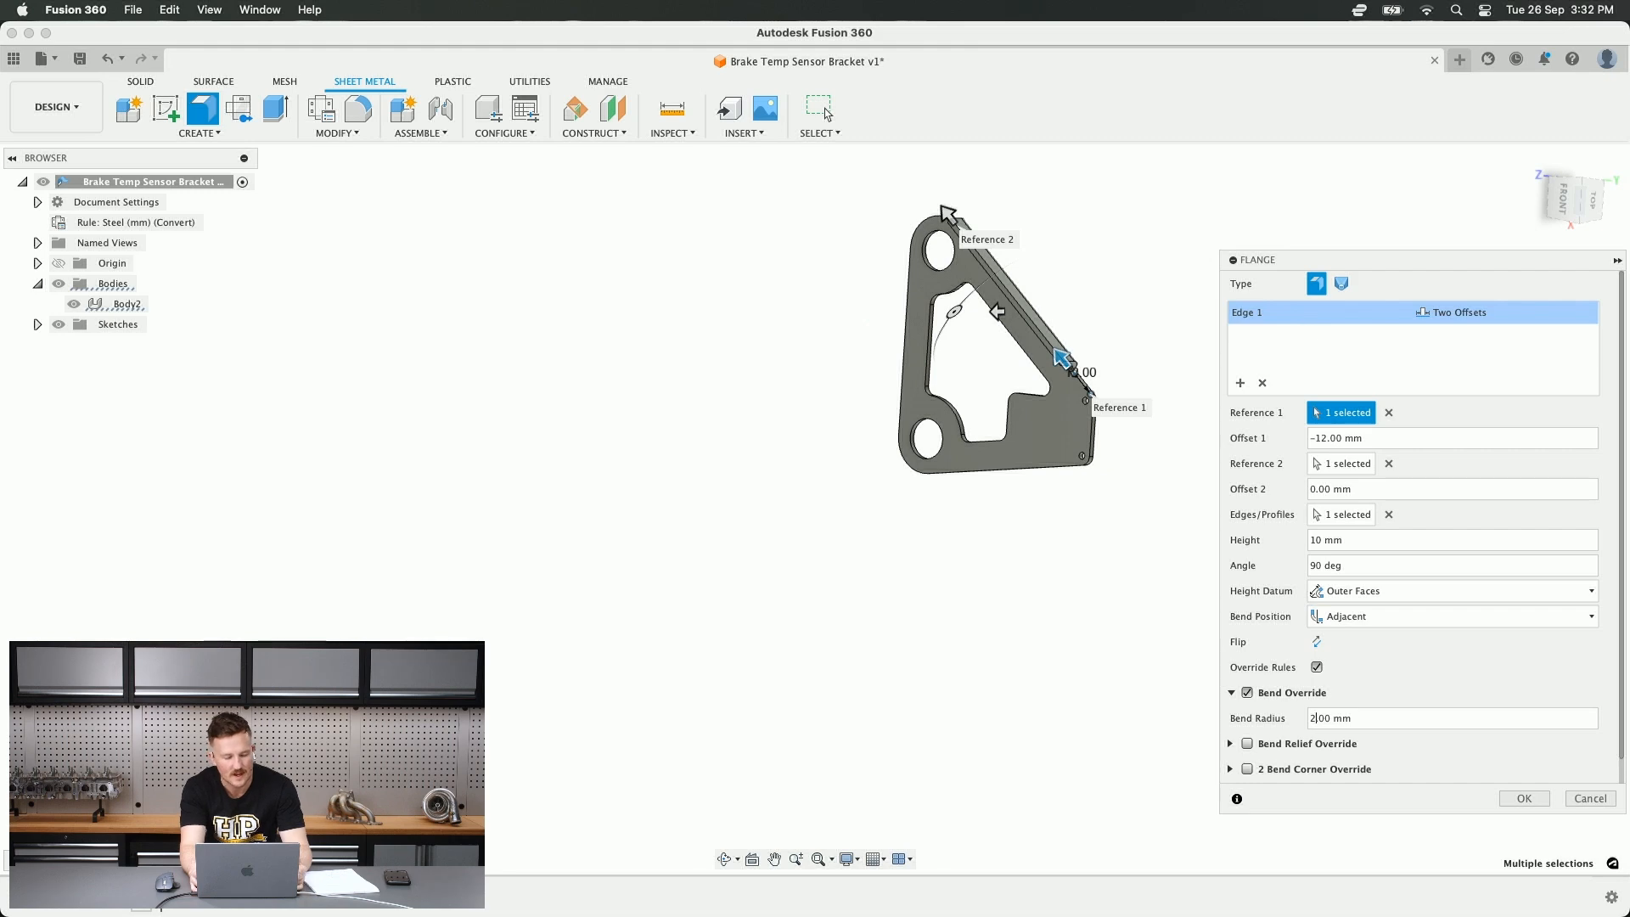
text(1)
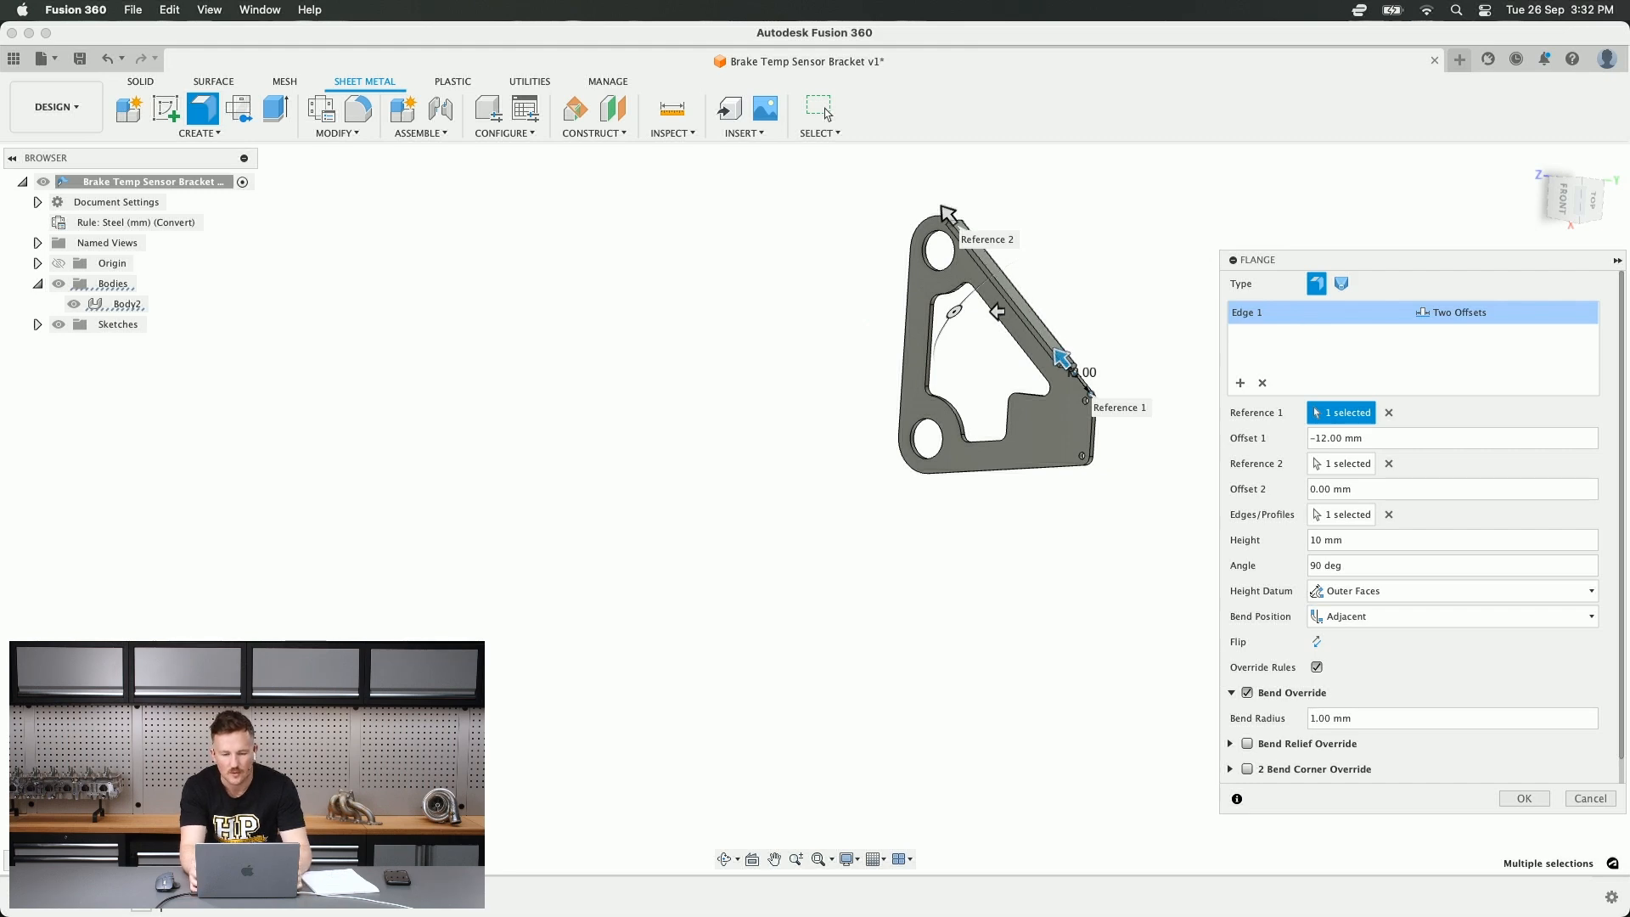
scroll(1080, 339, up, 10)
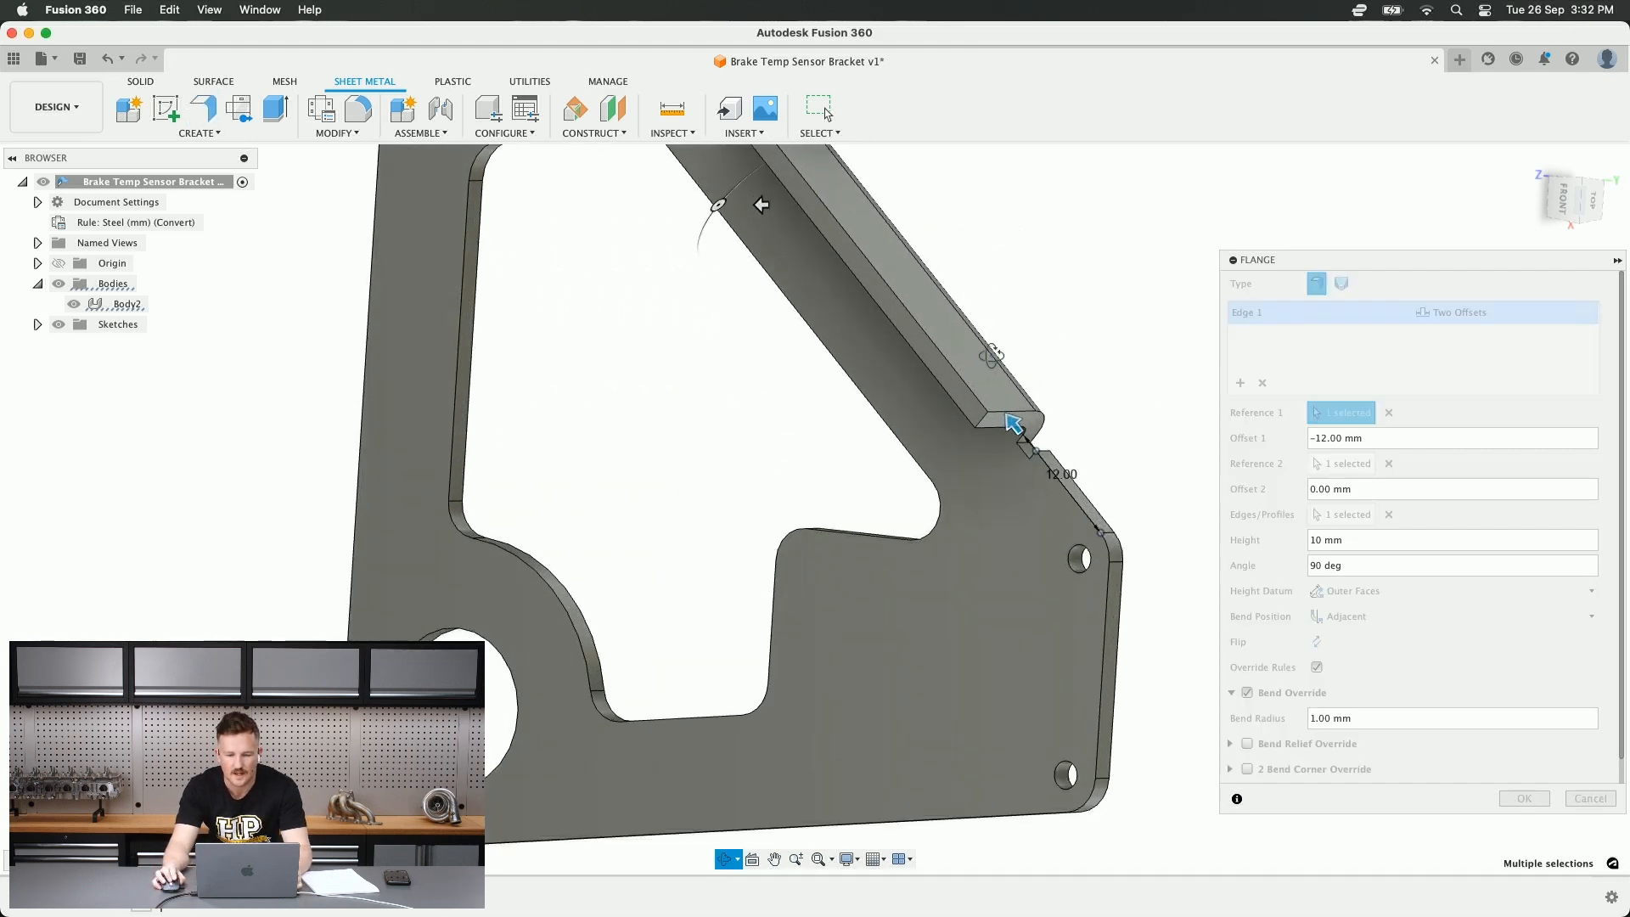
- Try a bend radius of 5 mm on the flange and inspect the bend from several angles
click(1312, 719)
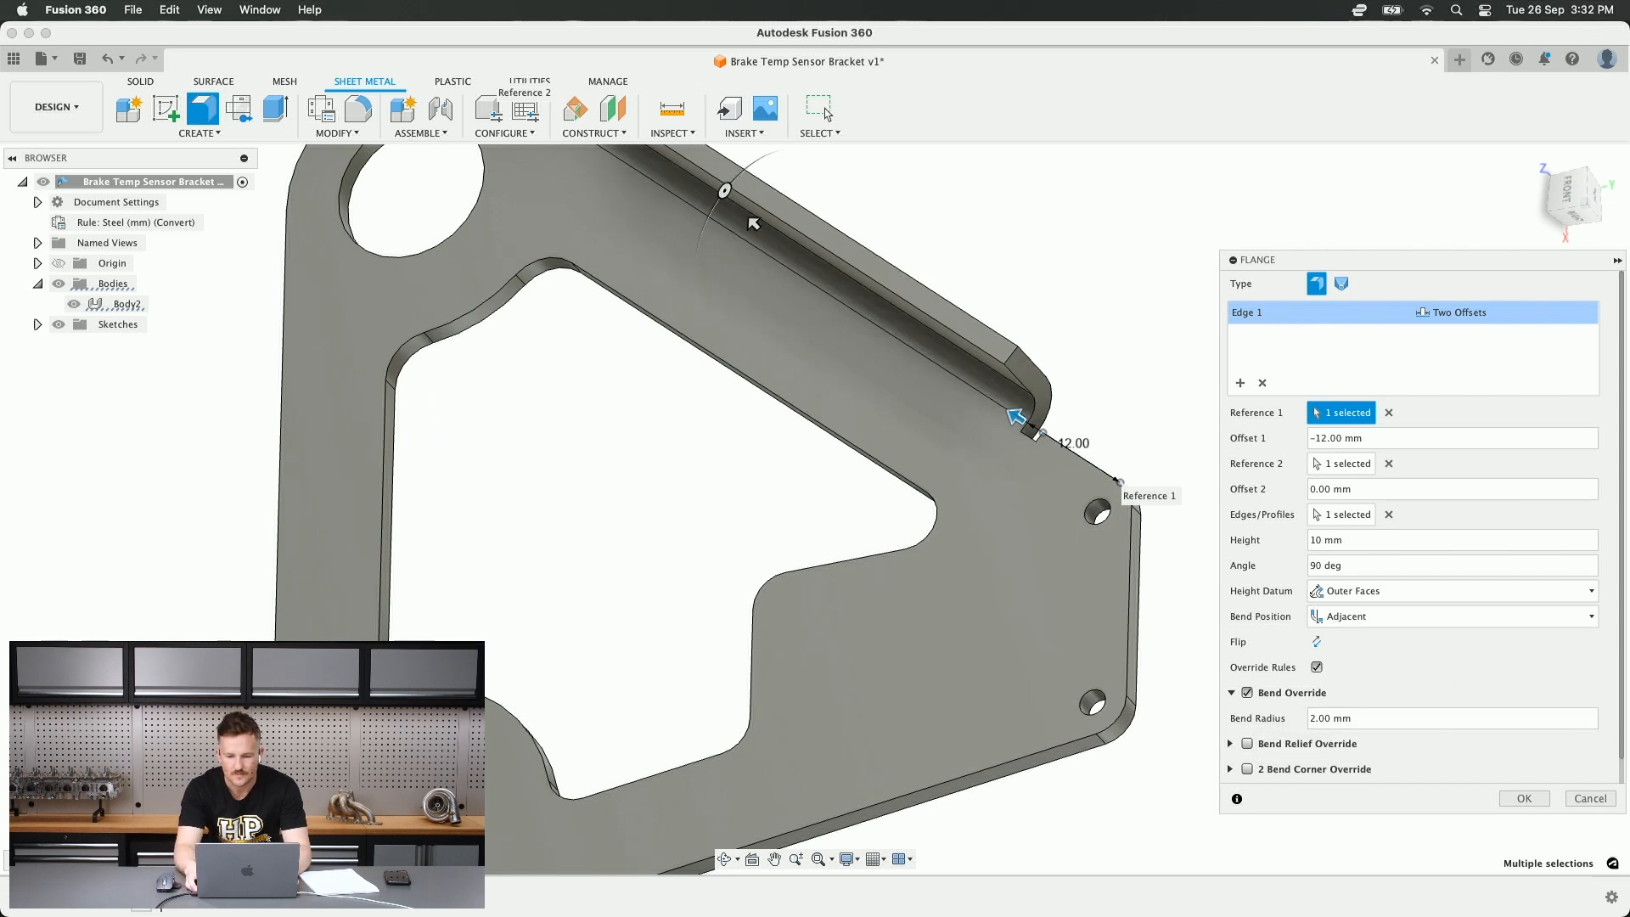
key(BackSpace)
text(5)
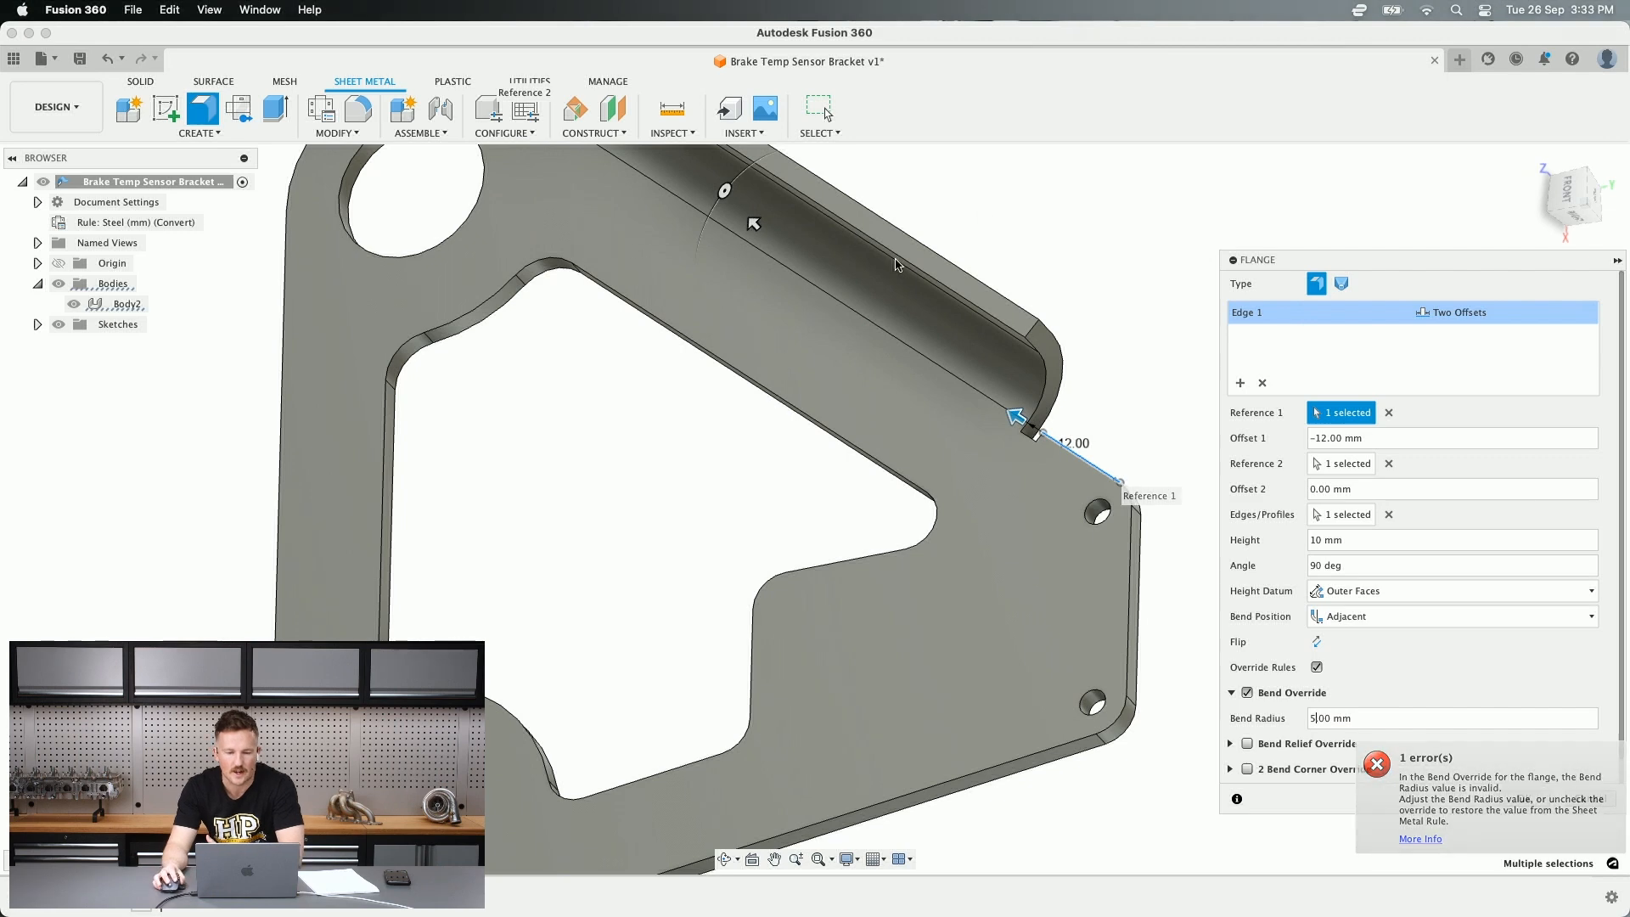
scroll(988, 252, down, 3)
shift+middle_drag(987, 252, 927, 333)
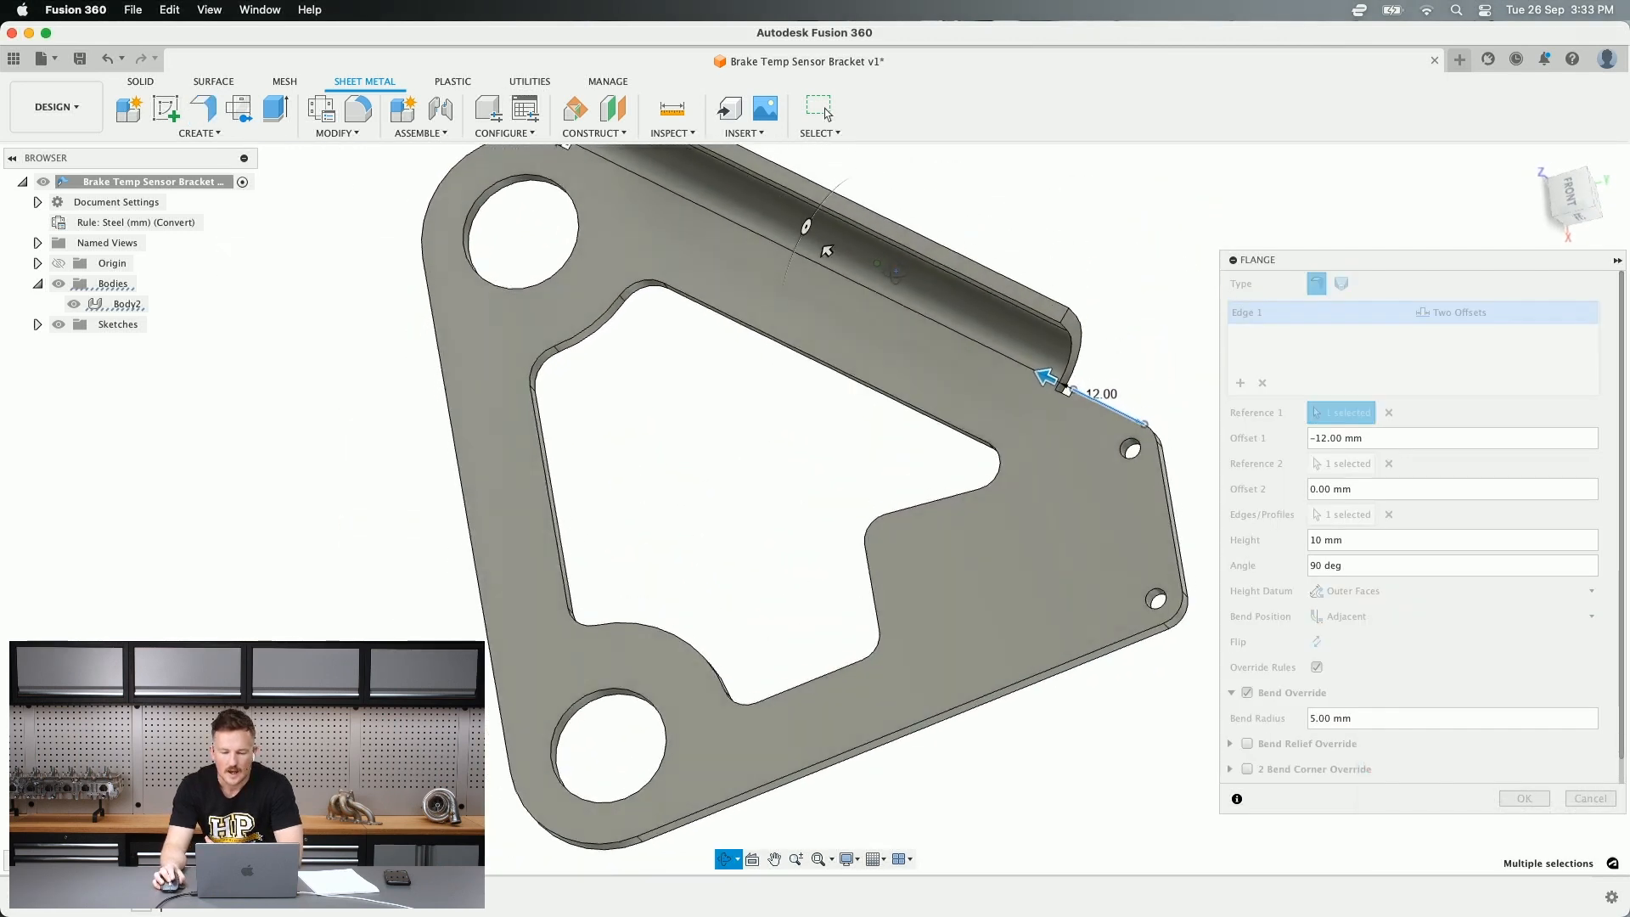
scroll(927, 334, up, 1)
scroll(932, 333, down, 4)
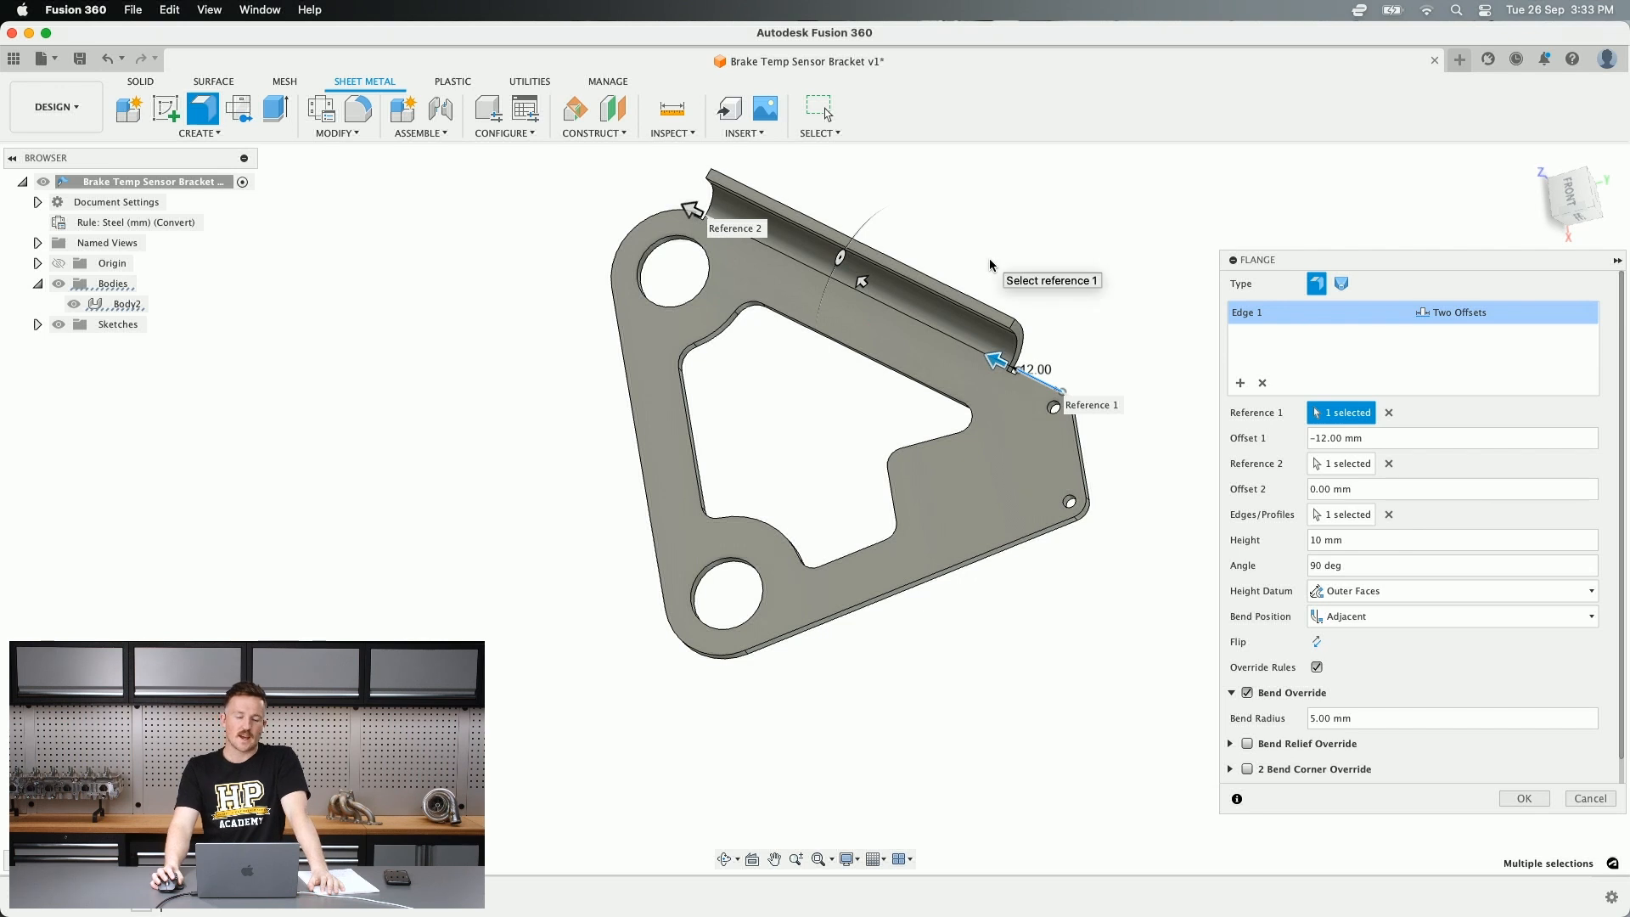
shift+middle_drag(990, 263, 938, 294)
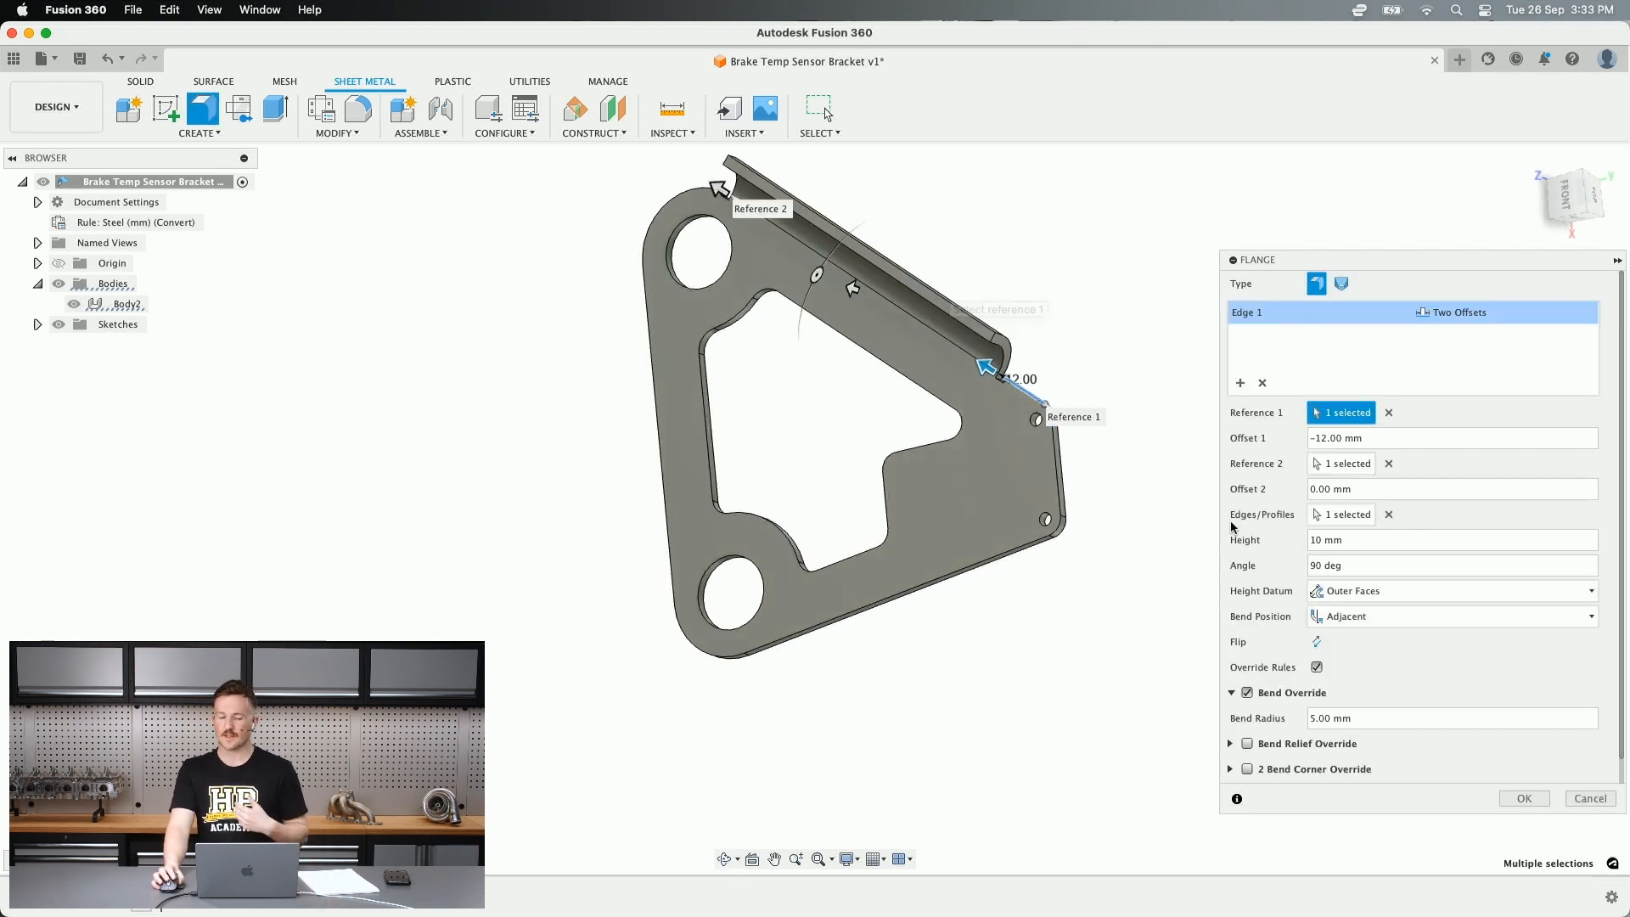
- Return the flange's bend radius to 2 mm and turn off the bend override
drag(1315, 718, 1300, 729)
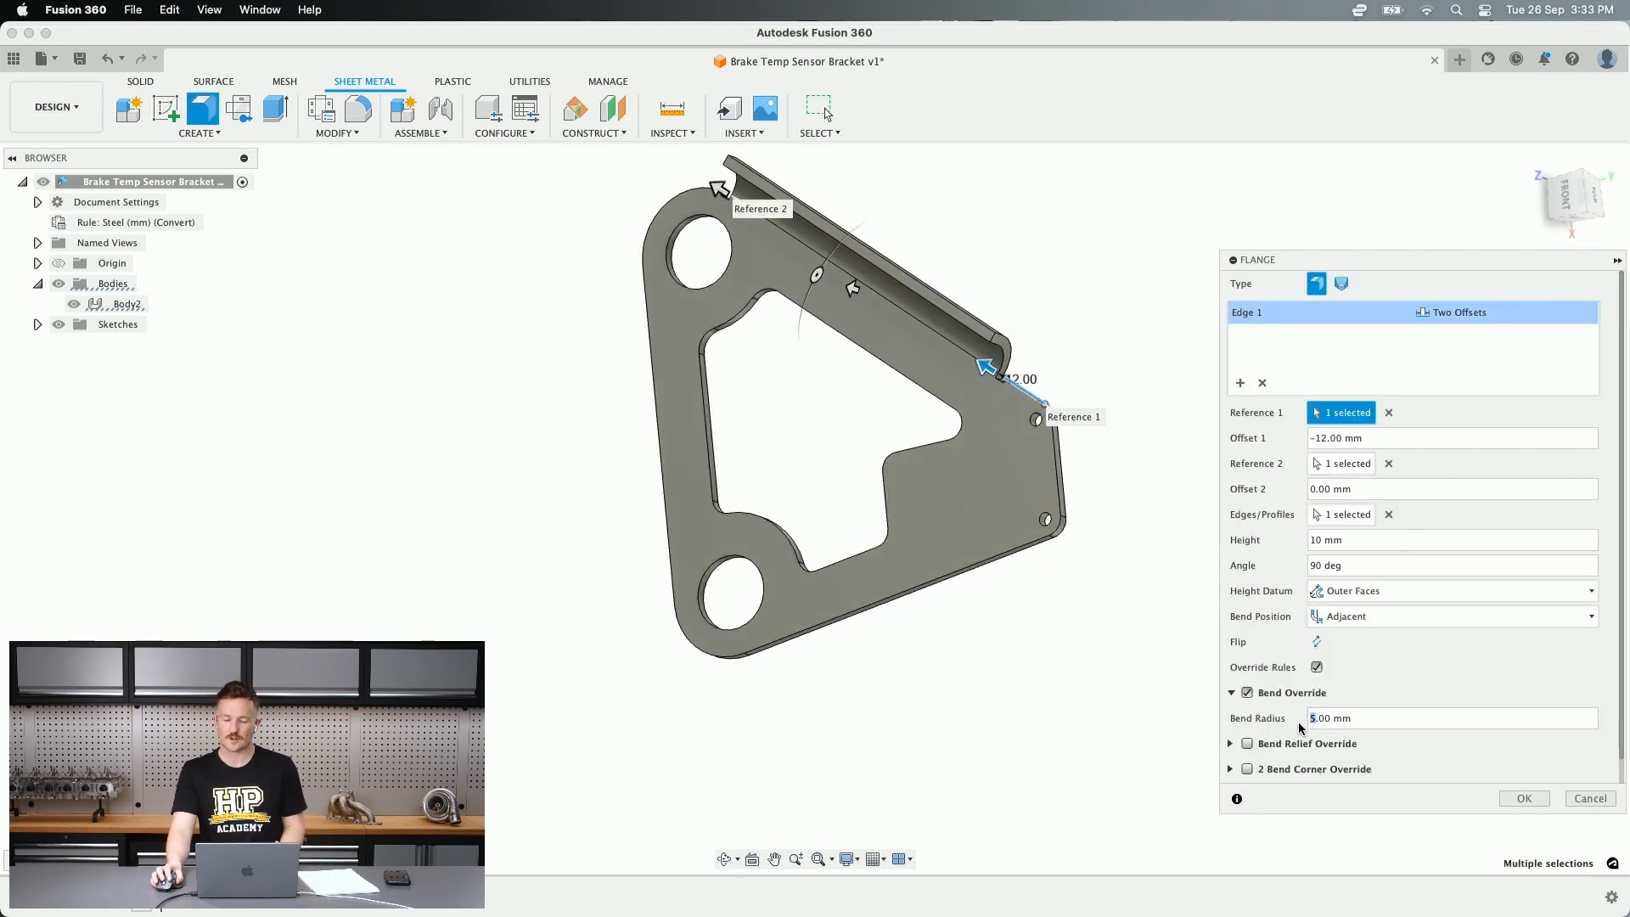
text(2)
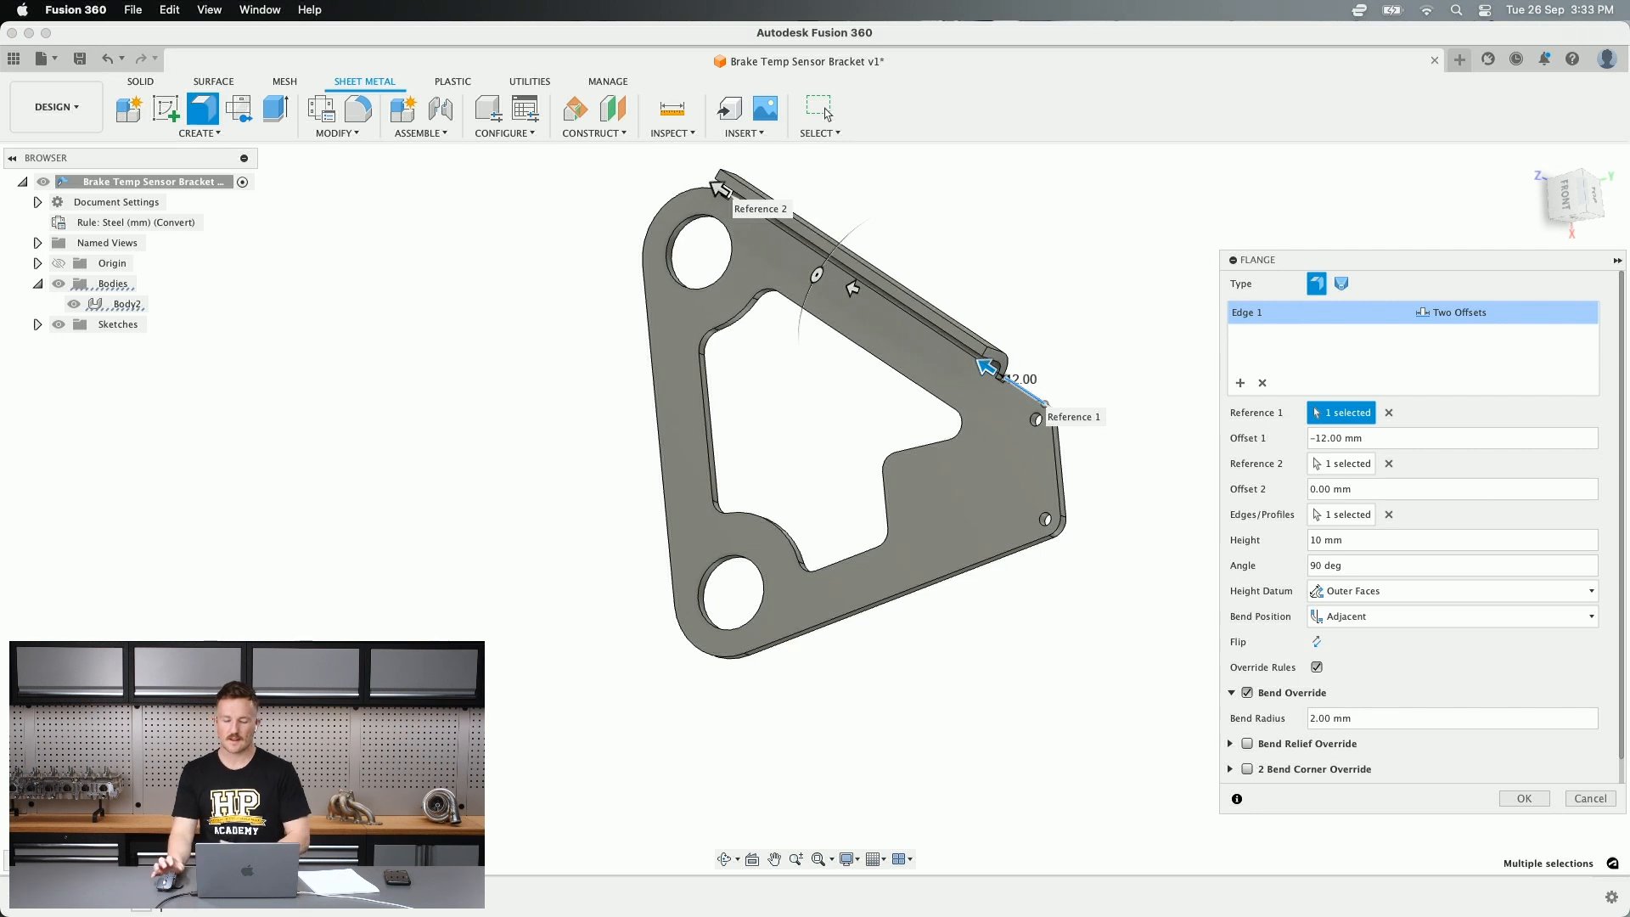
click(1248, 692)
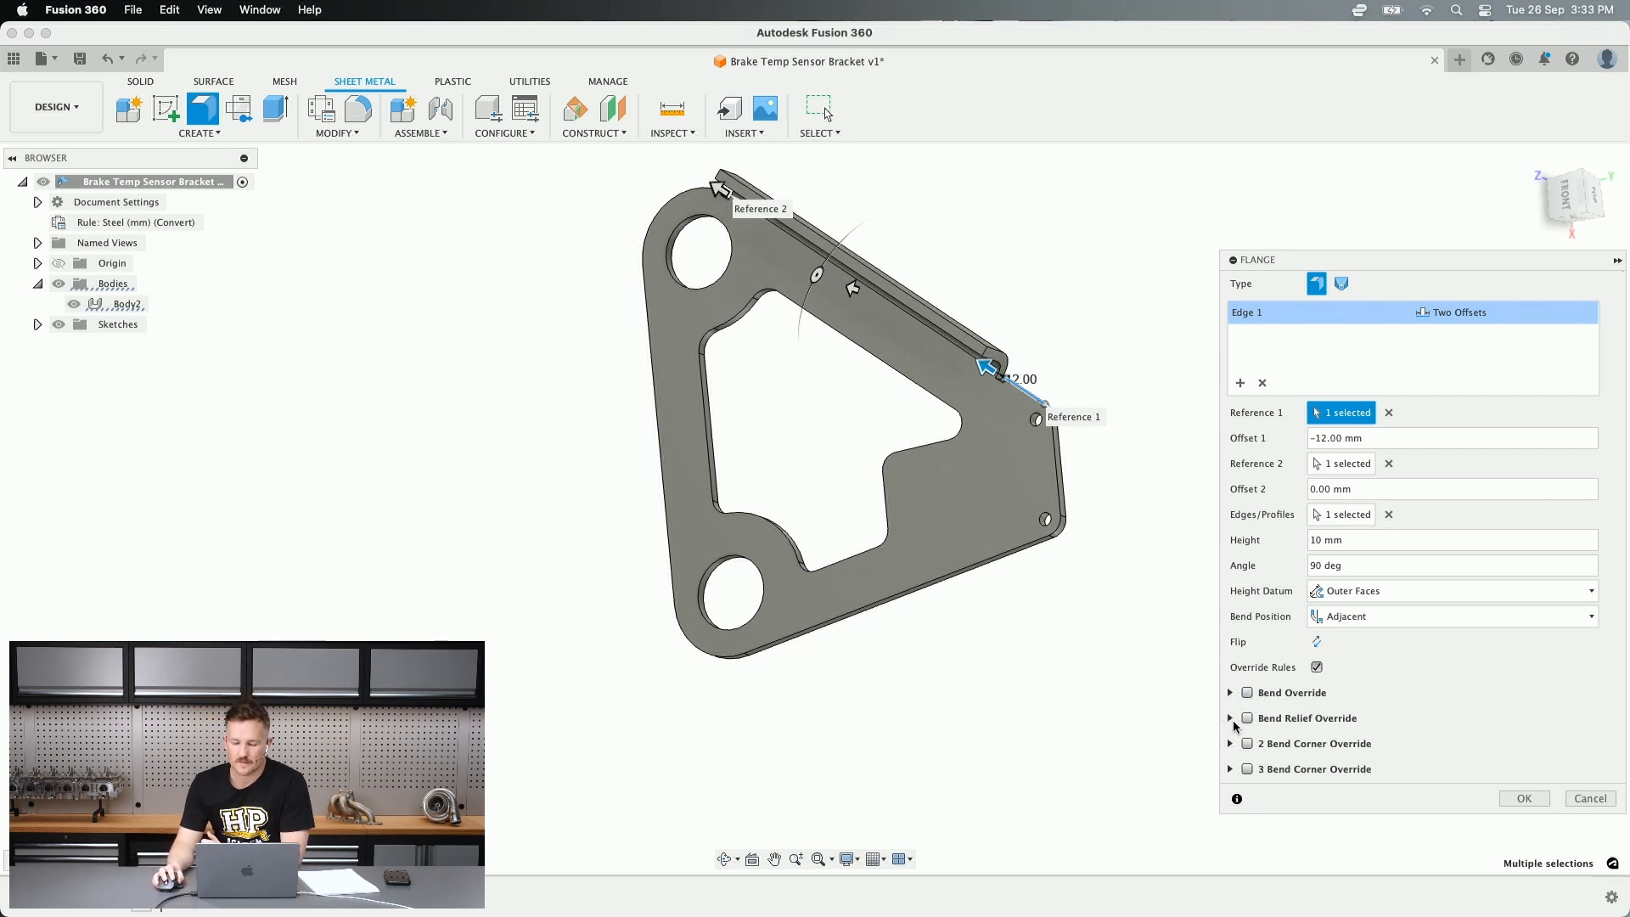
- Expand the bend relief override settings and examine the relief notch at the shortened end of the flange
click(1230, 718)
scroll(1346, 698, down, 2)
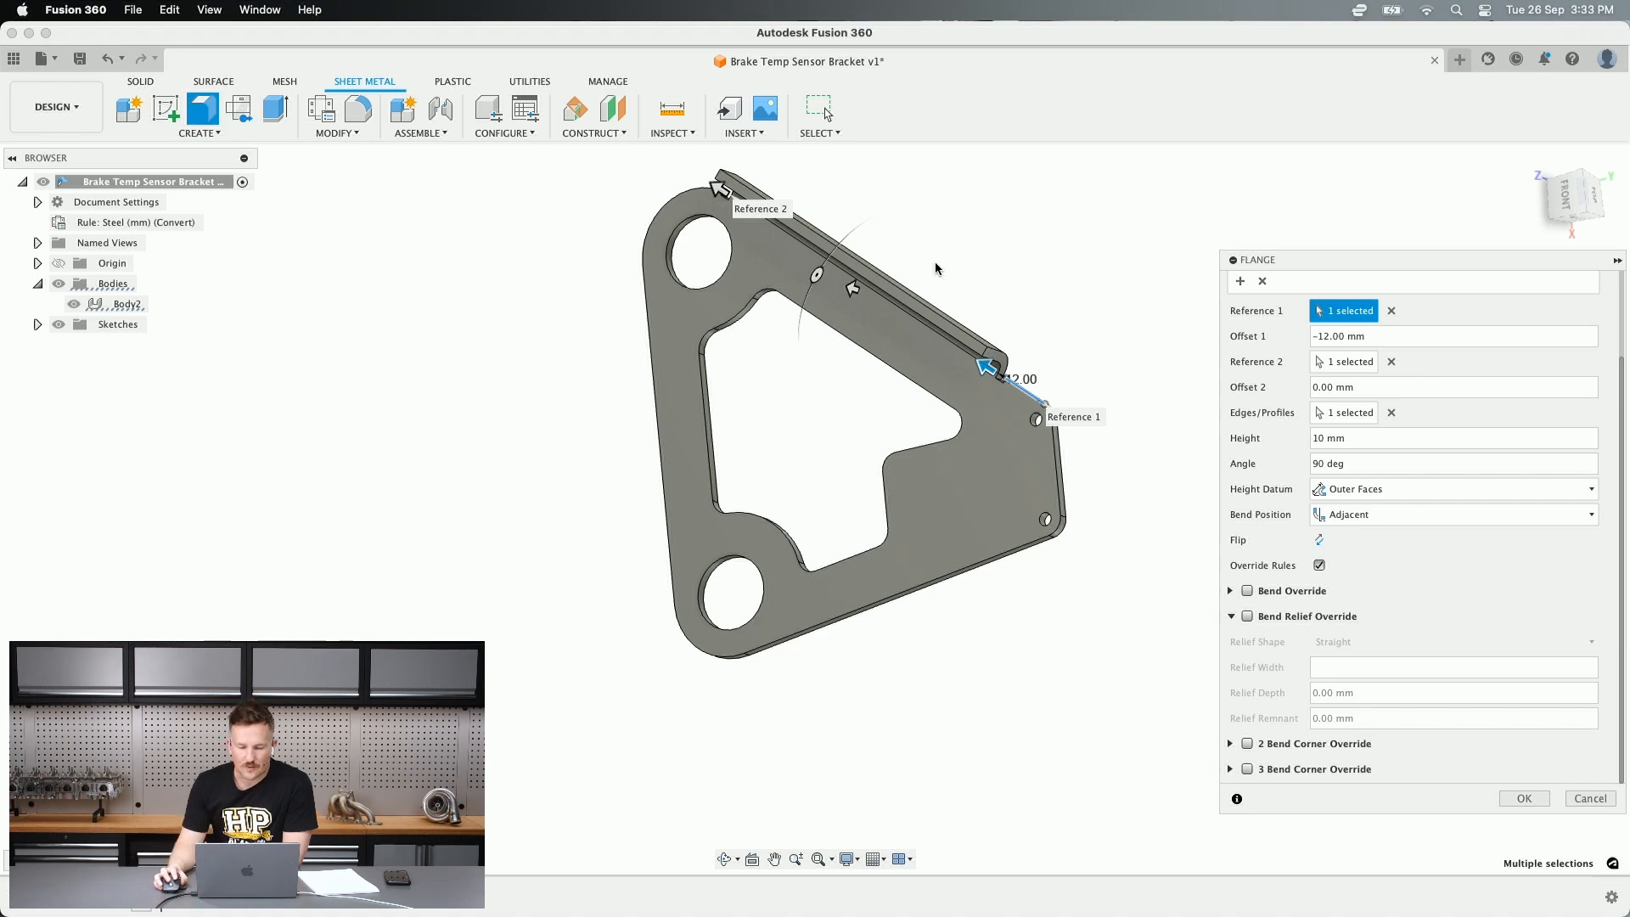
scroll(1004, 422, up, 4)
scroll(1002, 407, up, 4)
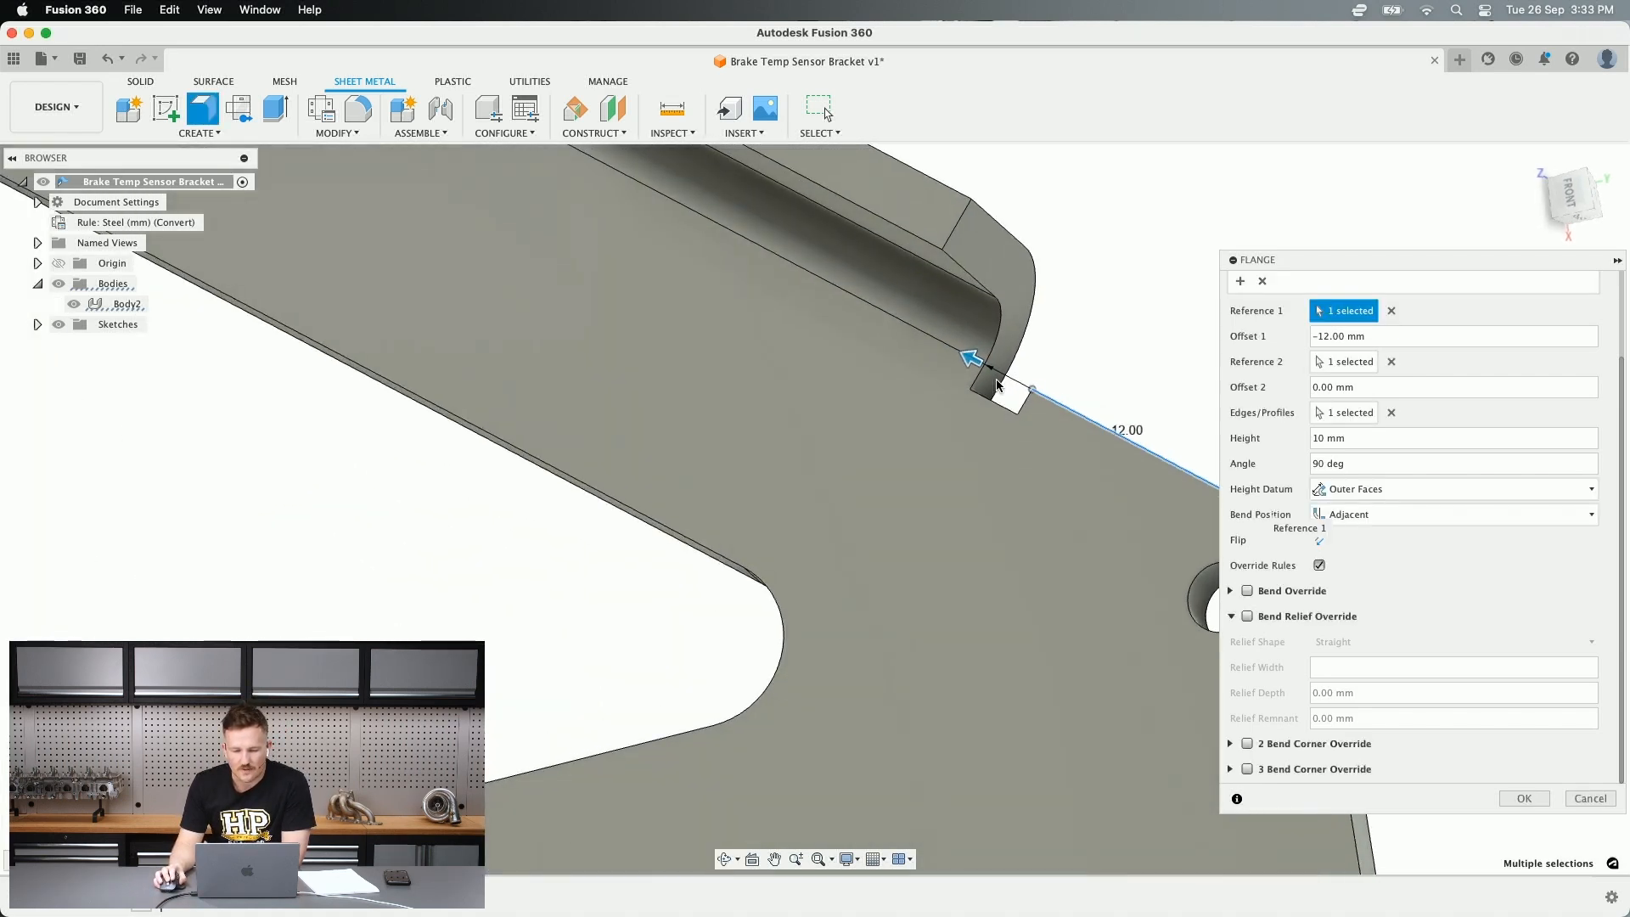
scroll(1029, 393, down, 5)
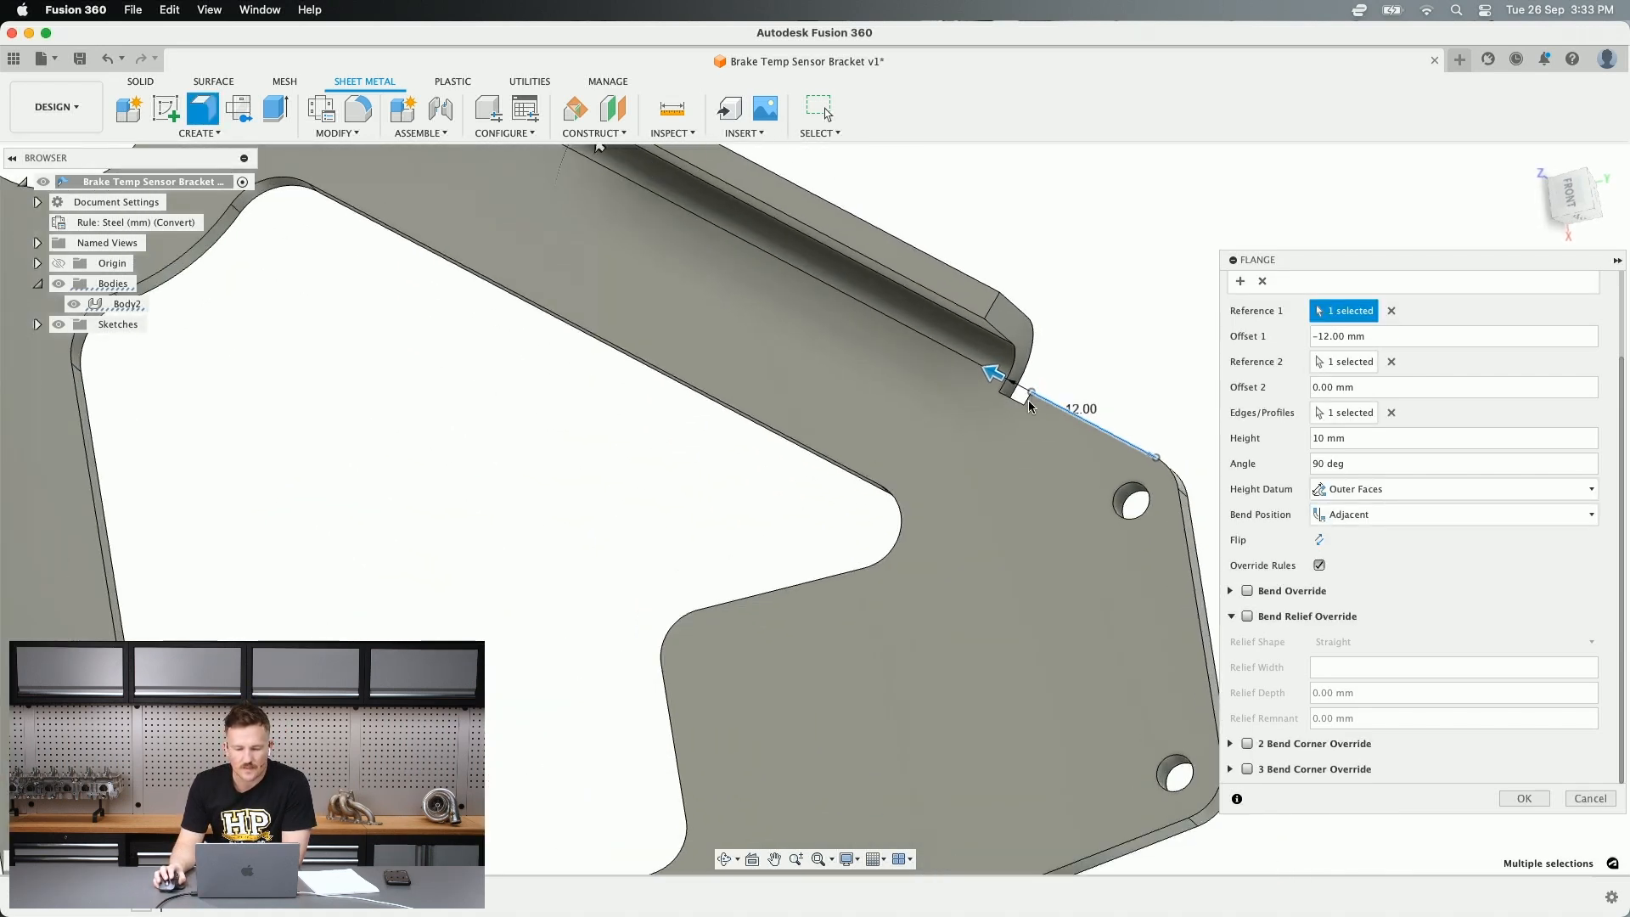
scroll(1031, 409, up, 5)
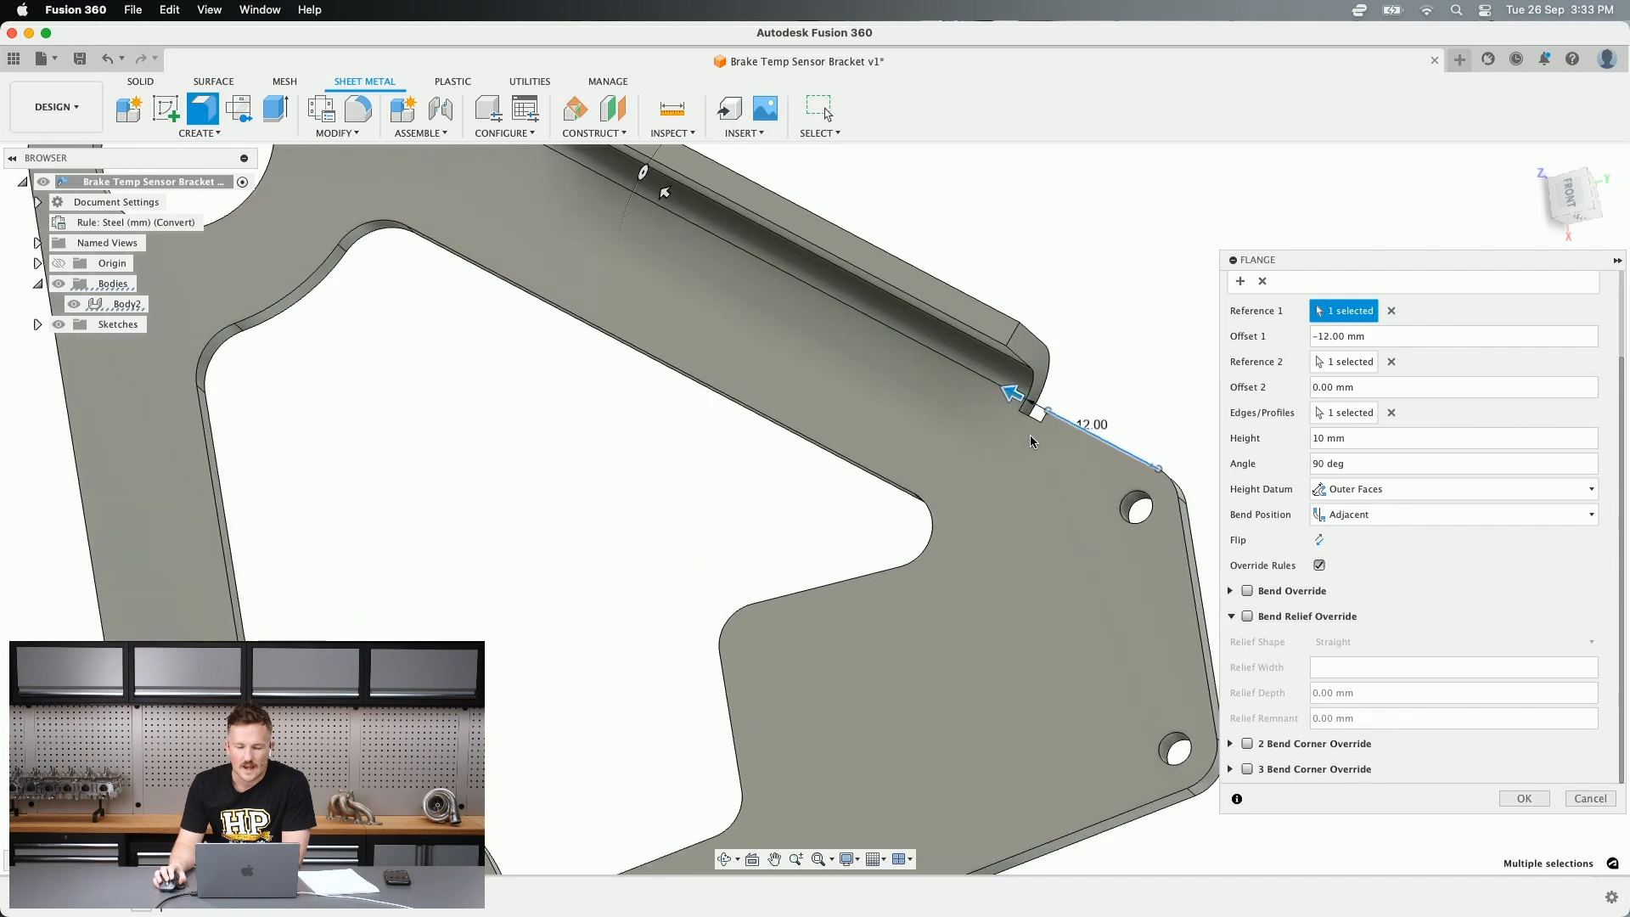
shift+middle_drag(1031, 434, 1051, 431)
scroll(1065, 391, down, 5)
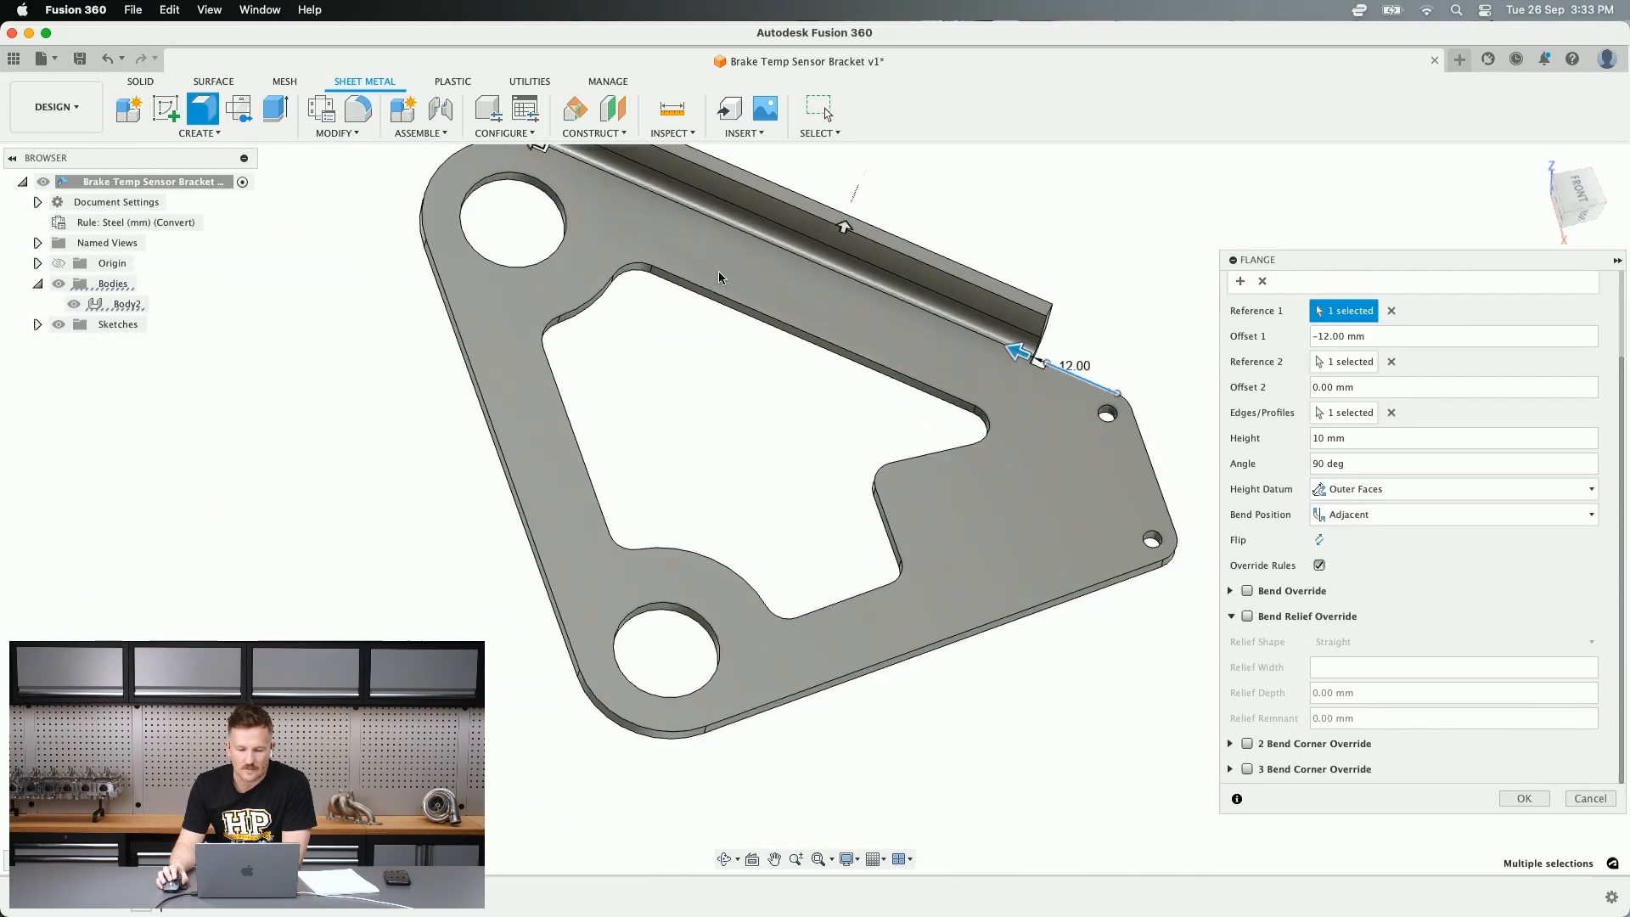
shift+middle_drag(719, 272, 734, 272)
scroll(982, 365, down, 5)
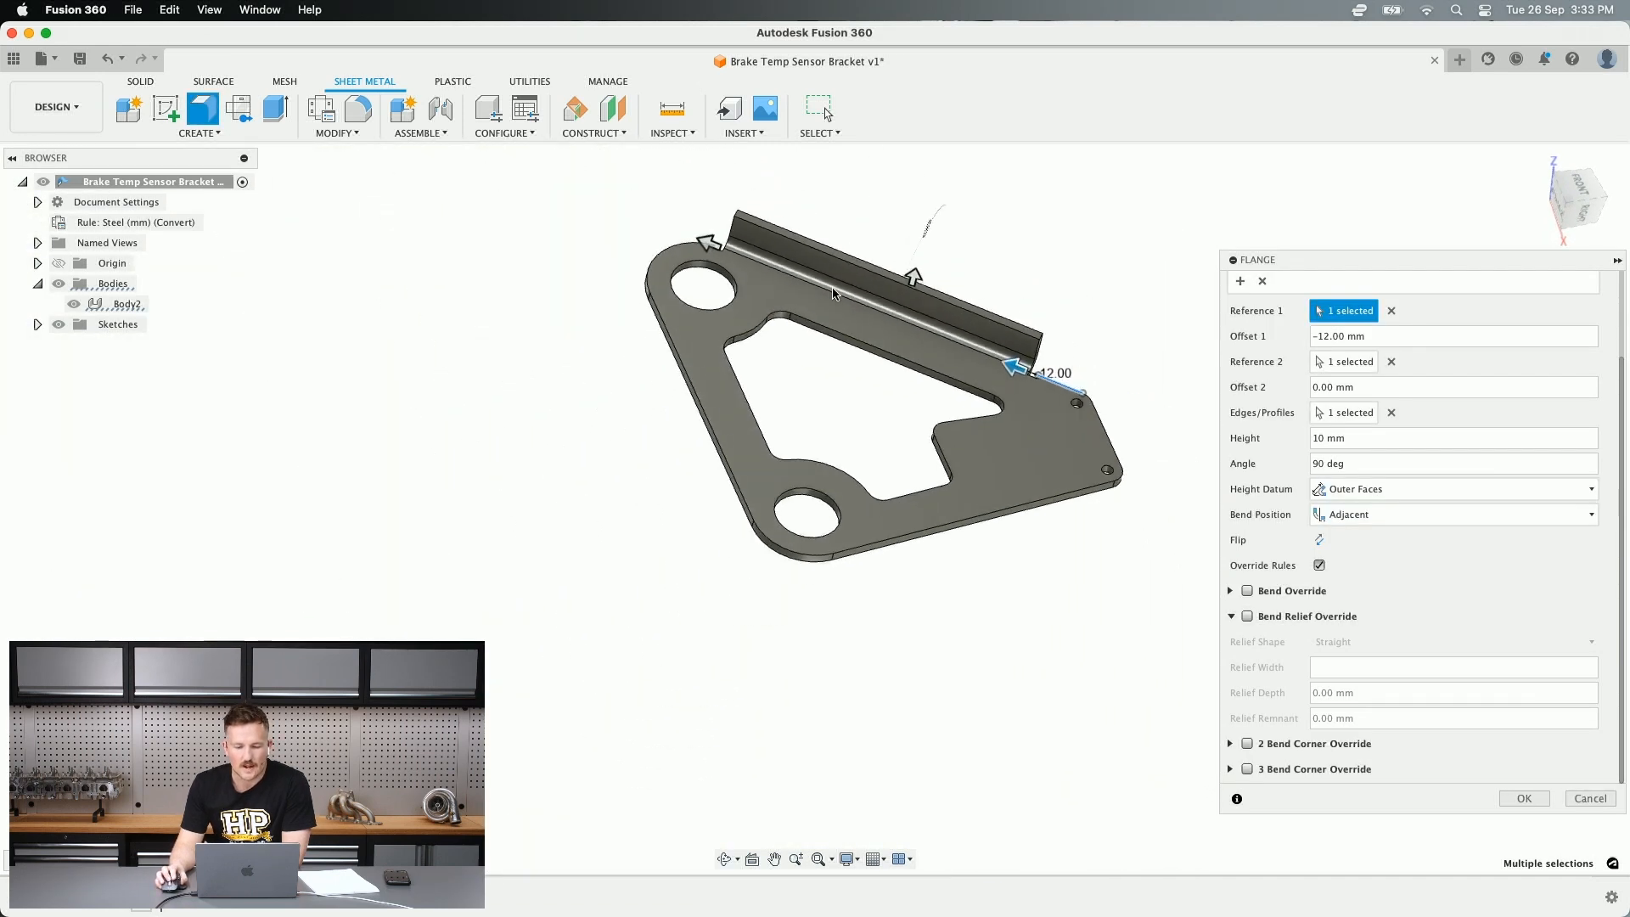
shift+middle_drag(835, 293, 822, 339)
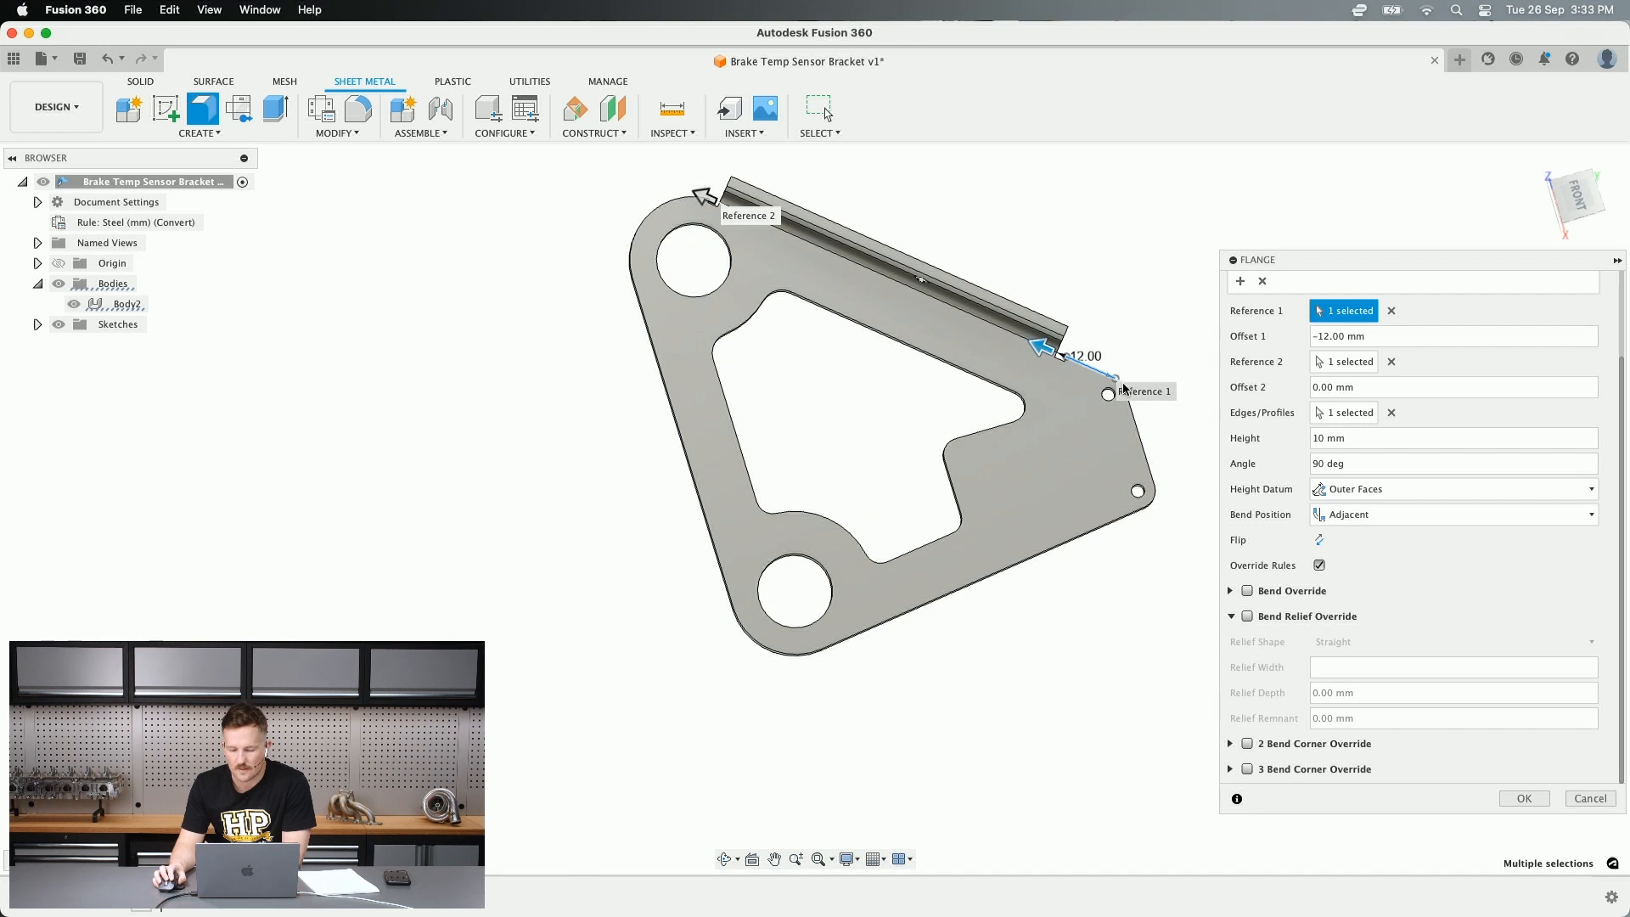
- Enable the bend relief override and set the relief shape to Tear
click(1247, 616)
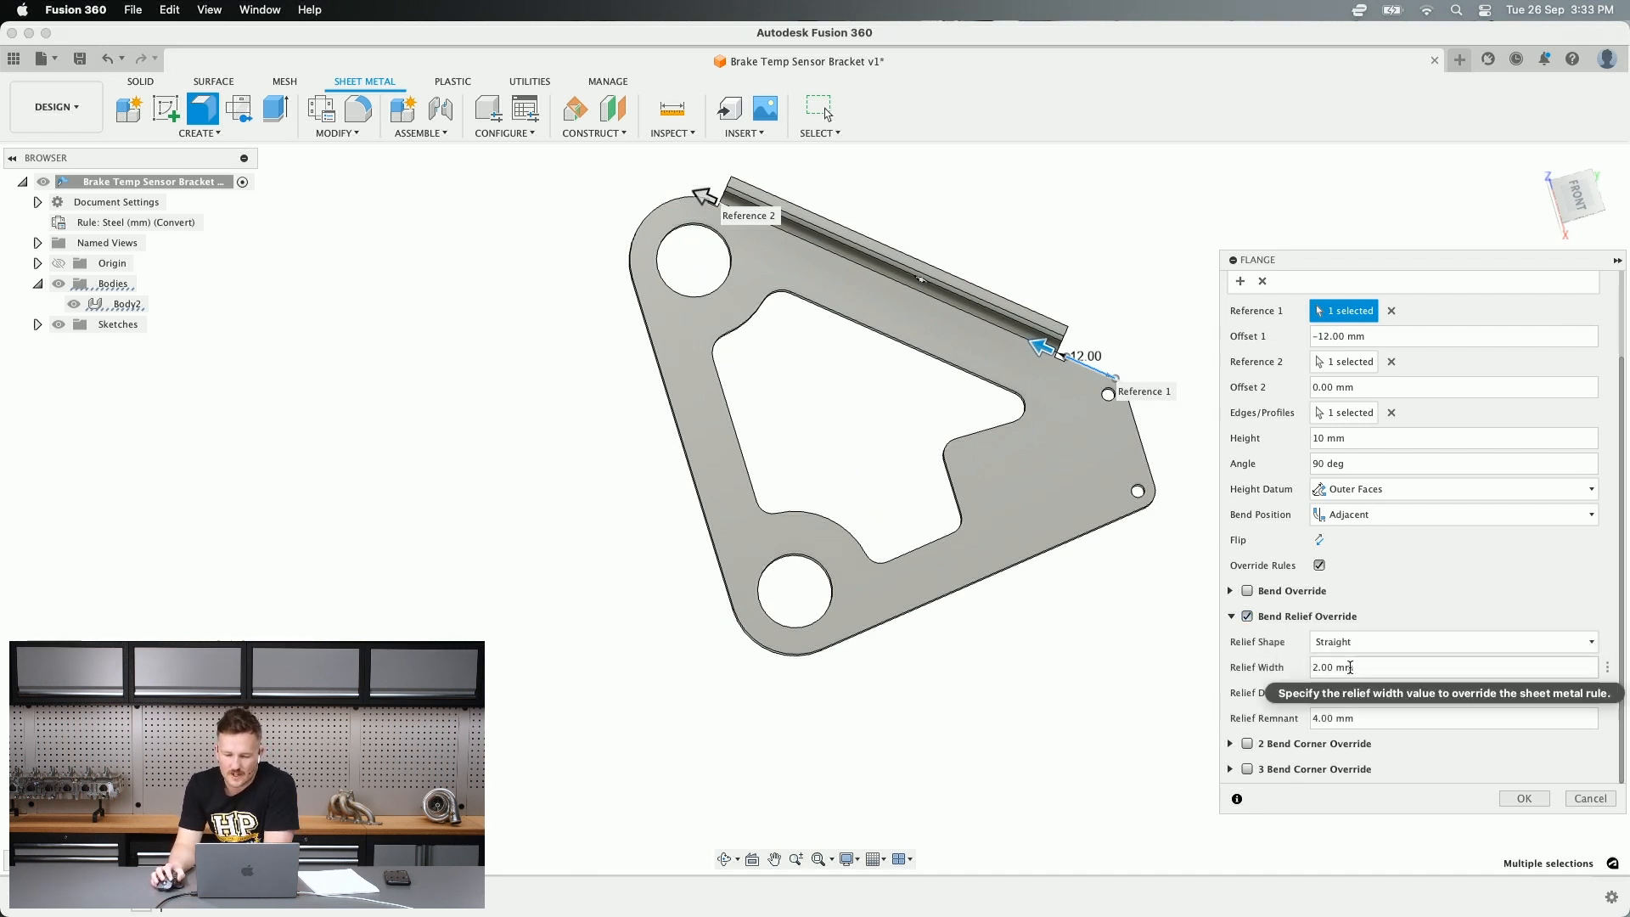
scroll(1106, 395, up, 5)
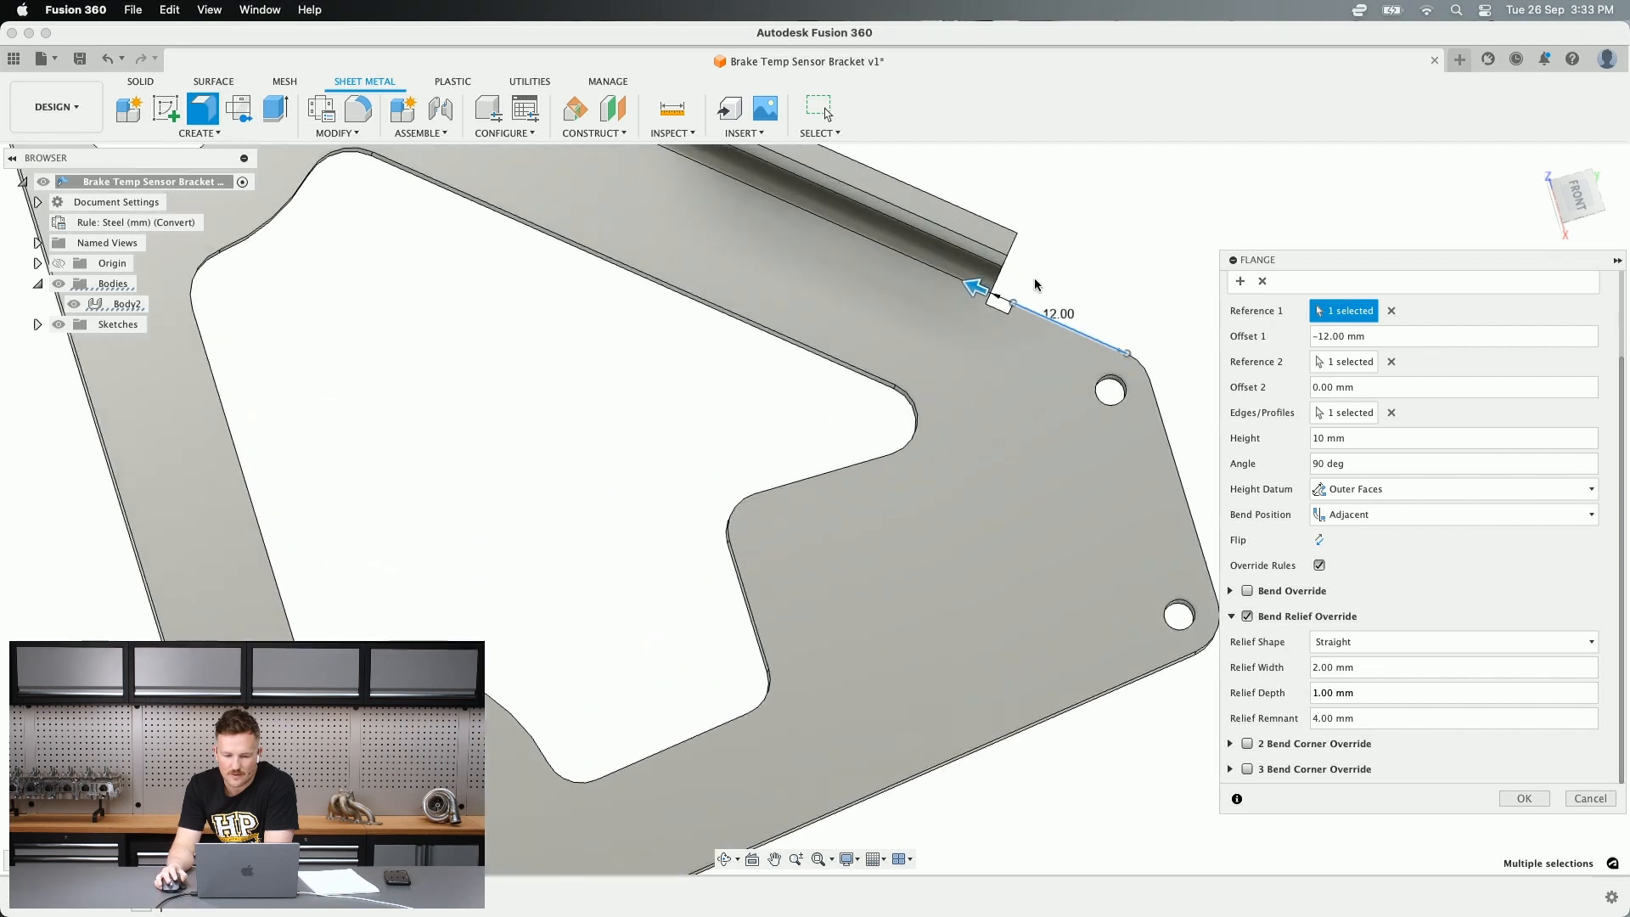
click(1378, 642)
click(1350, 682)
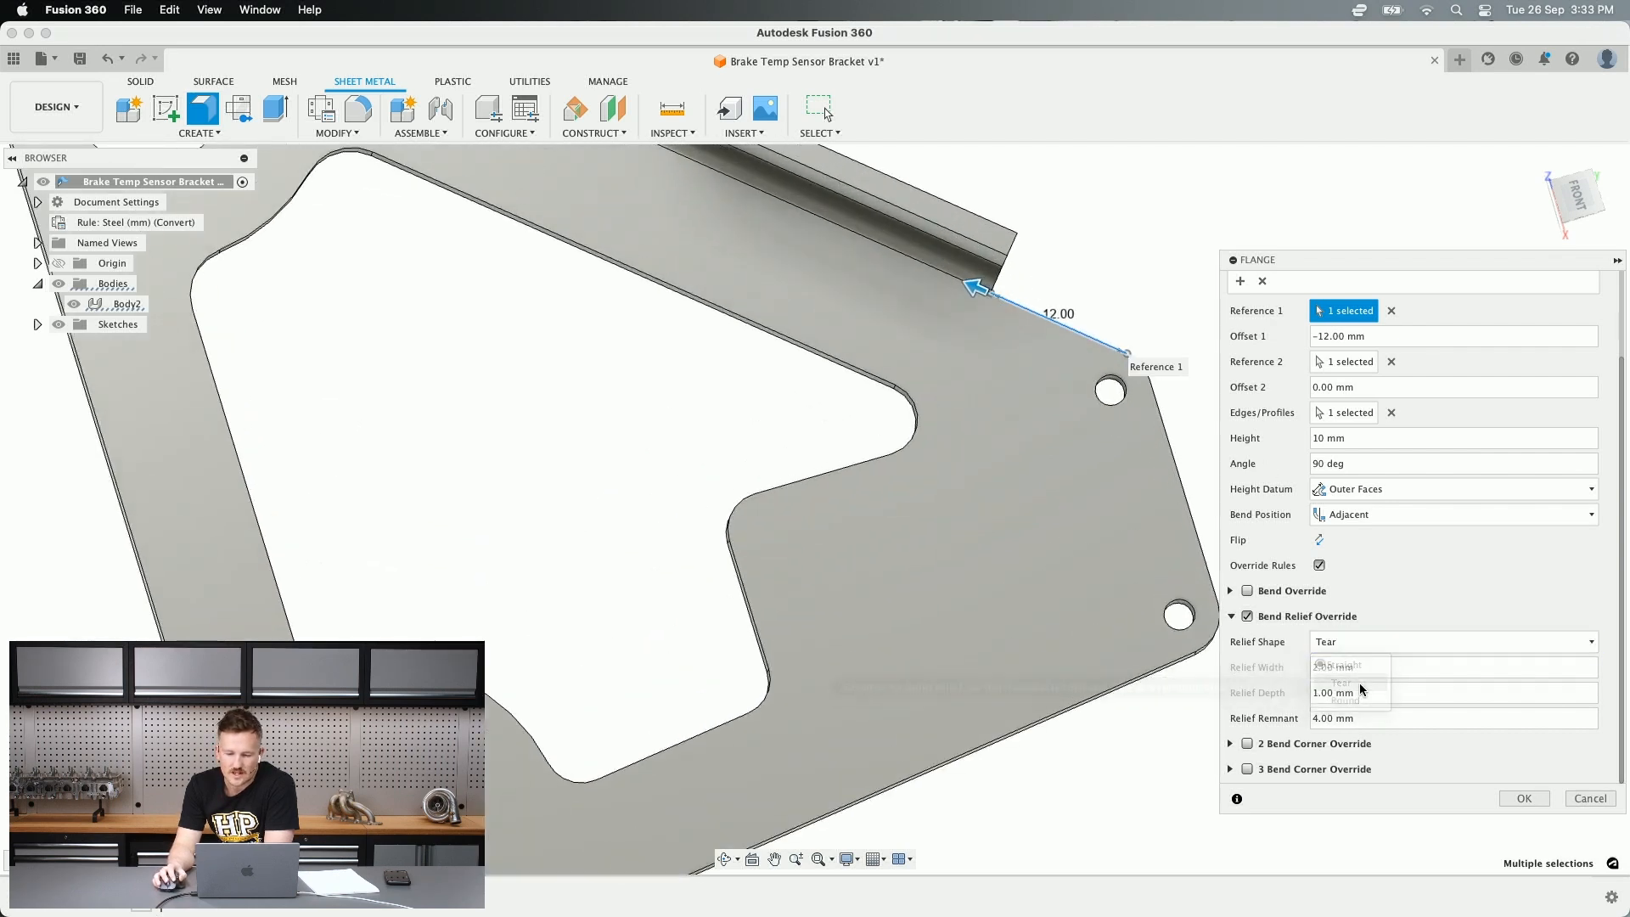
- Set the flange's bend relief shape to Round
scroll(1022, 308, up, 3)
scroll(1021, 308, up, 2)
shift+middle_drag(977, 349, 935, 298)
scroll(934, 285, down, 2)
scroll(934, 283, down, 2)
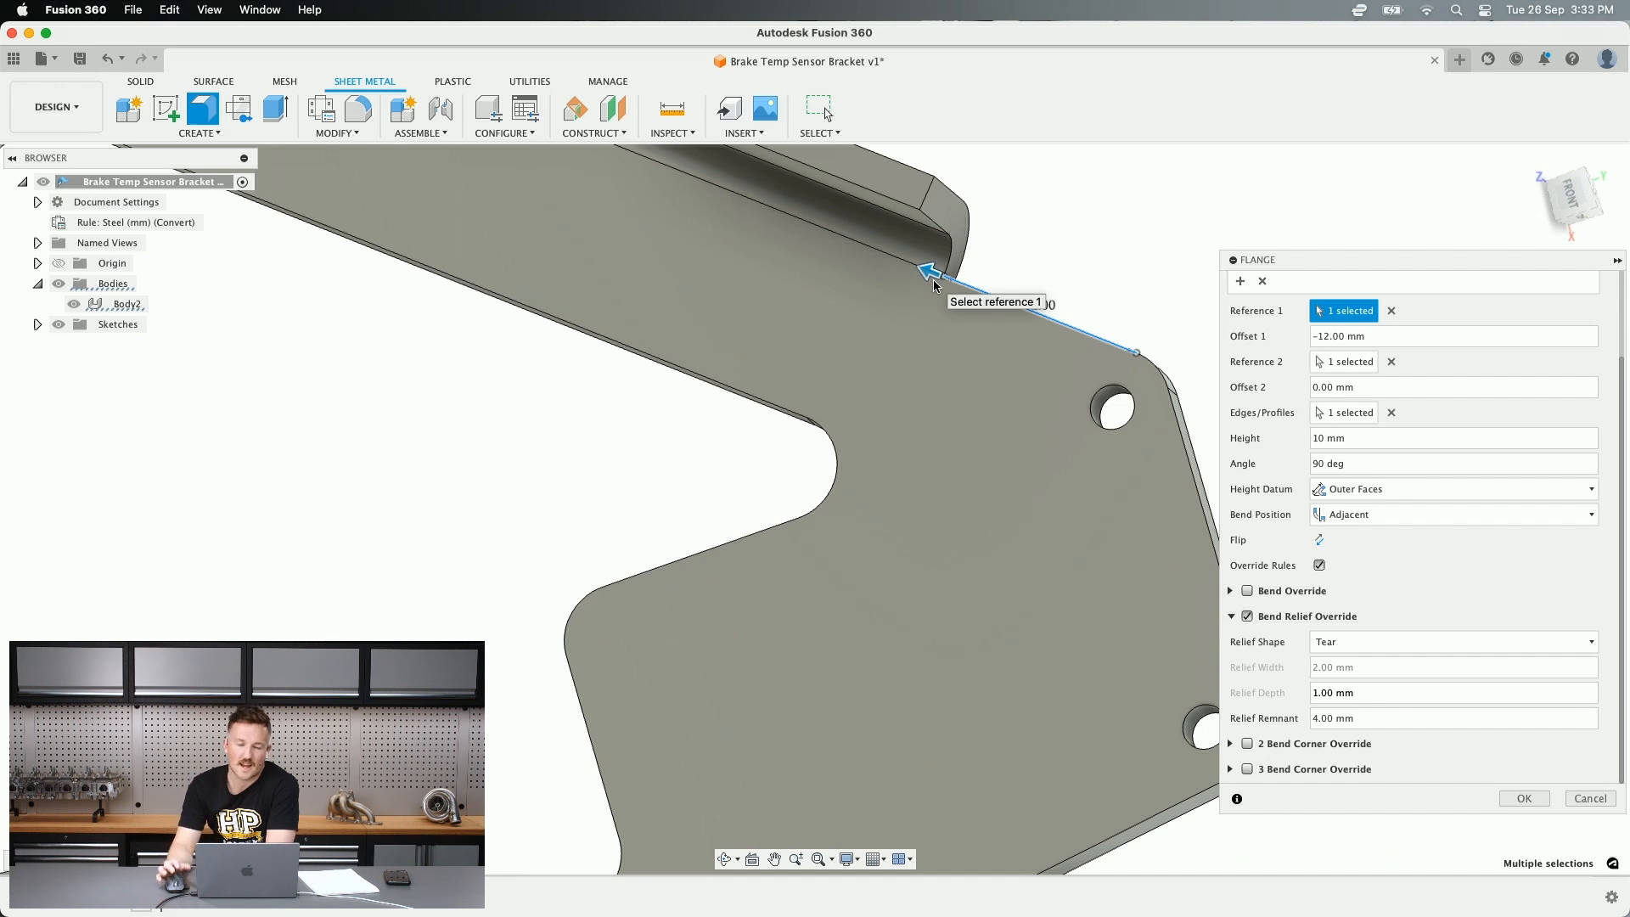
click(1394, 644)
click(1369, 701)
scroll(939, 285, up, 5)
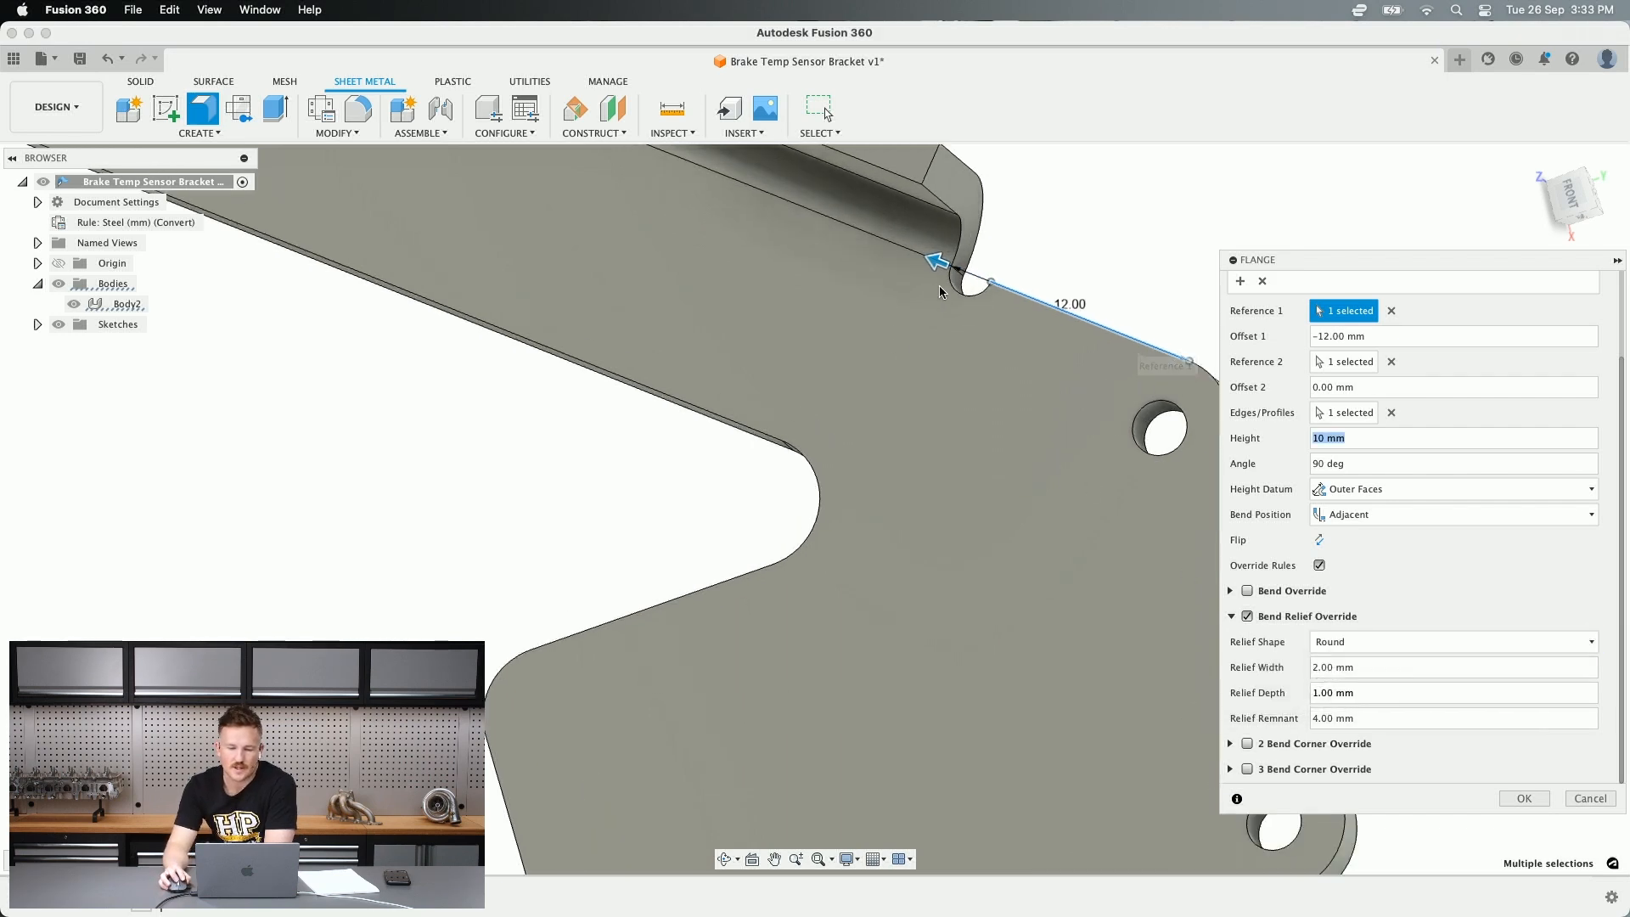
shift+middle_drag(940, 282, 1010, 339)
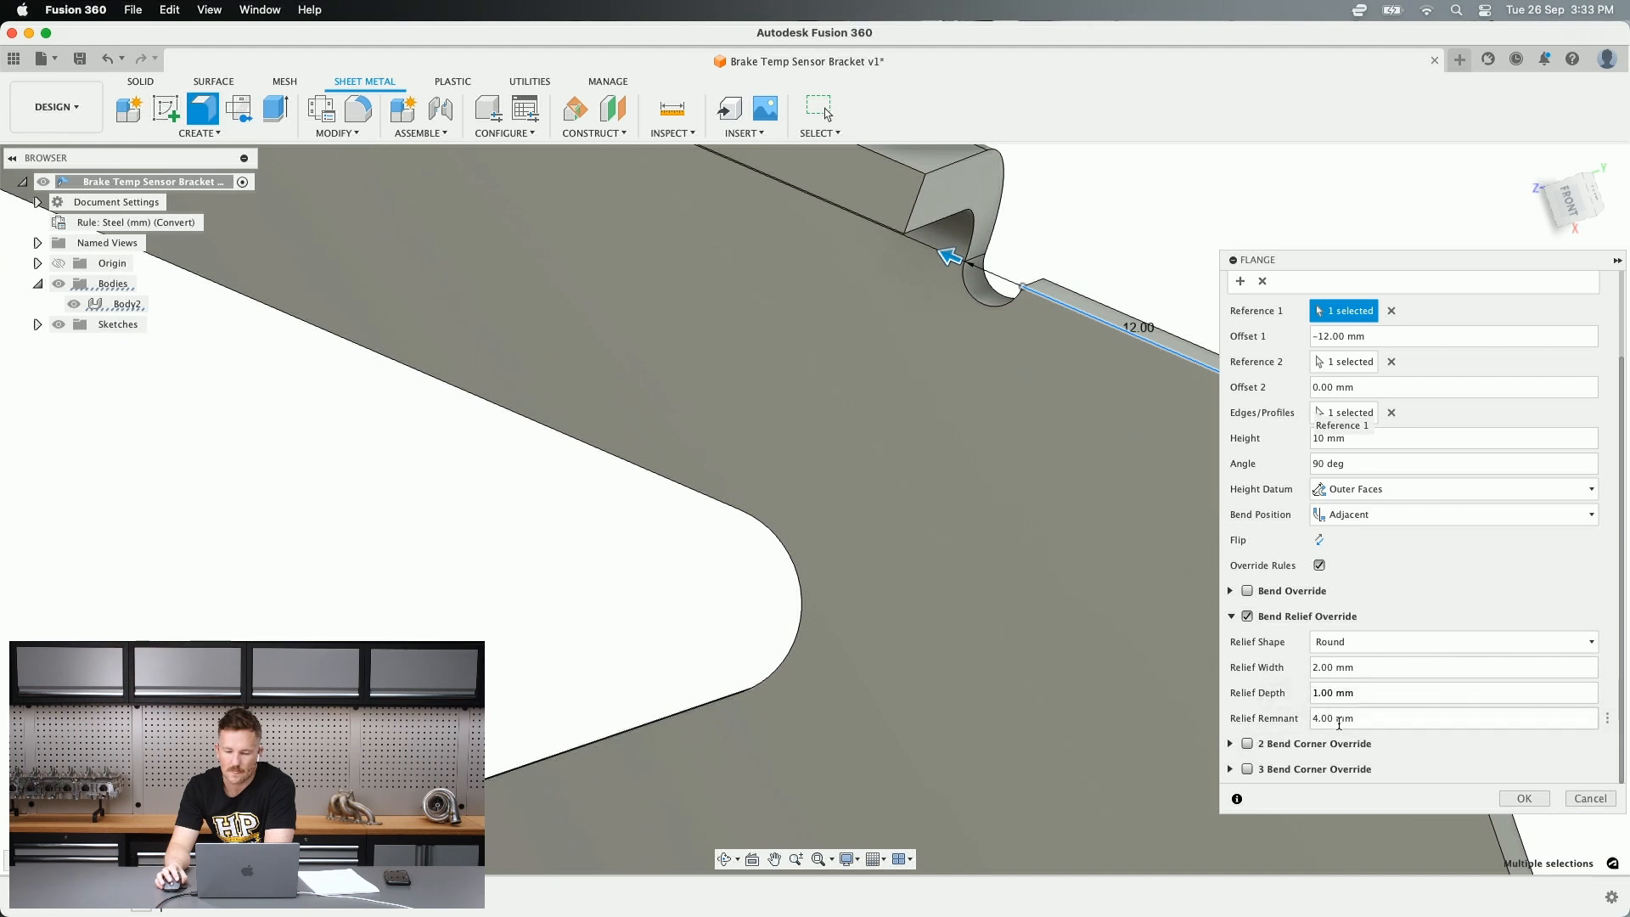
- Create the edge flange with its round bend relief
click(1232, 616)
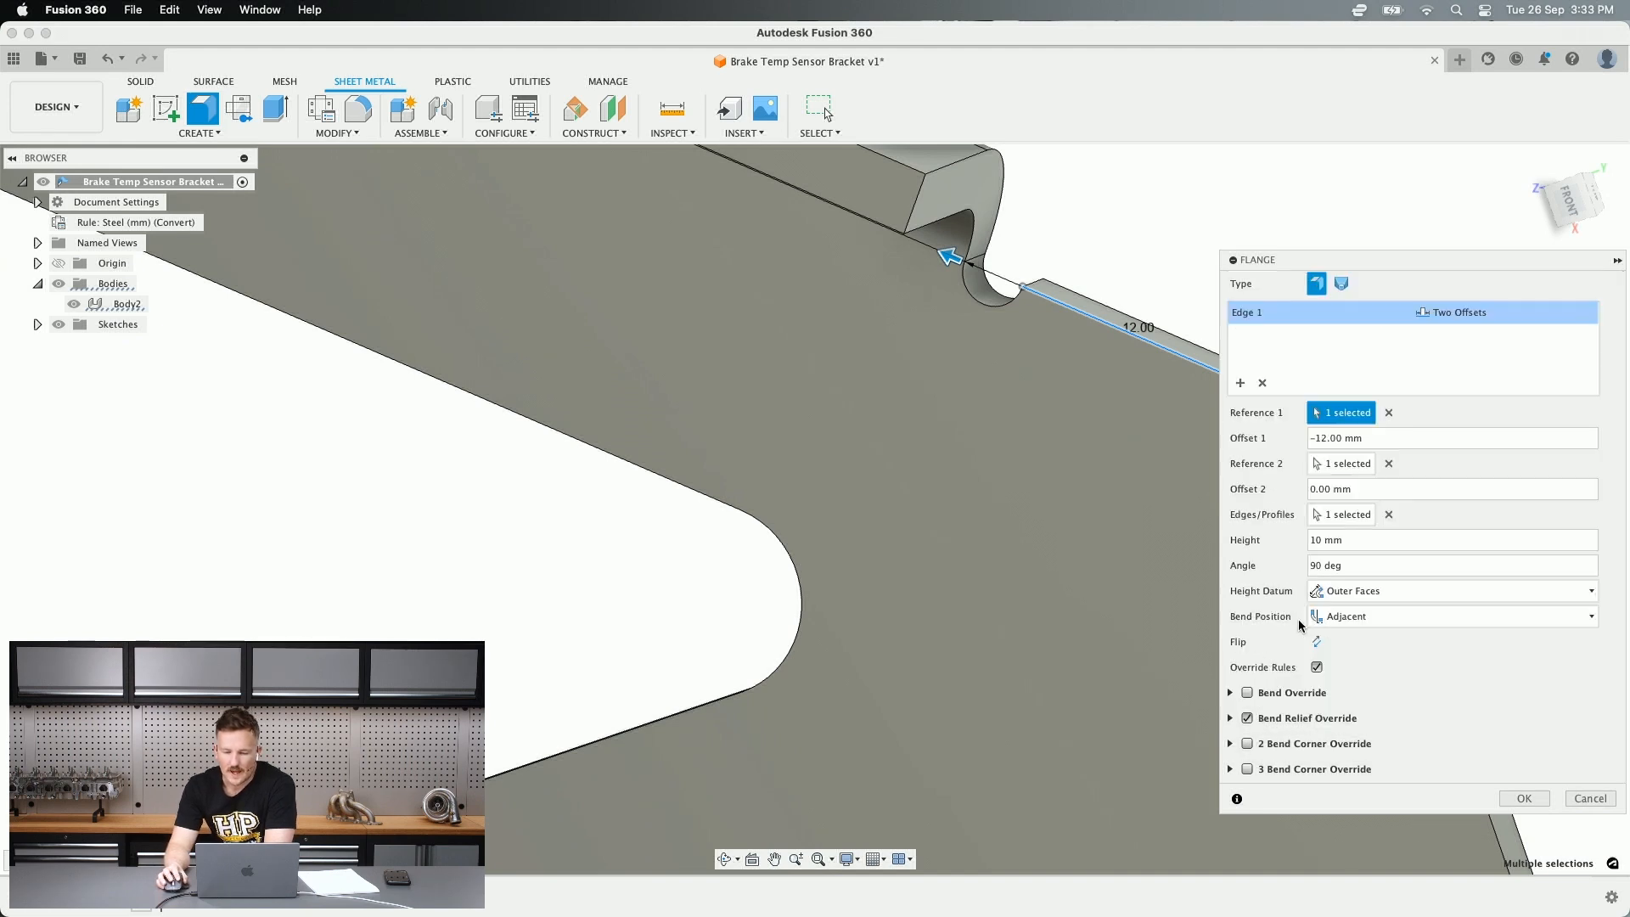
click(1520, 796)
scroll(1201, 401, down, 8)
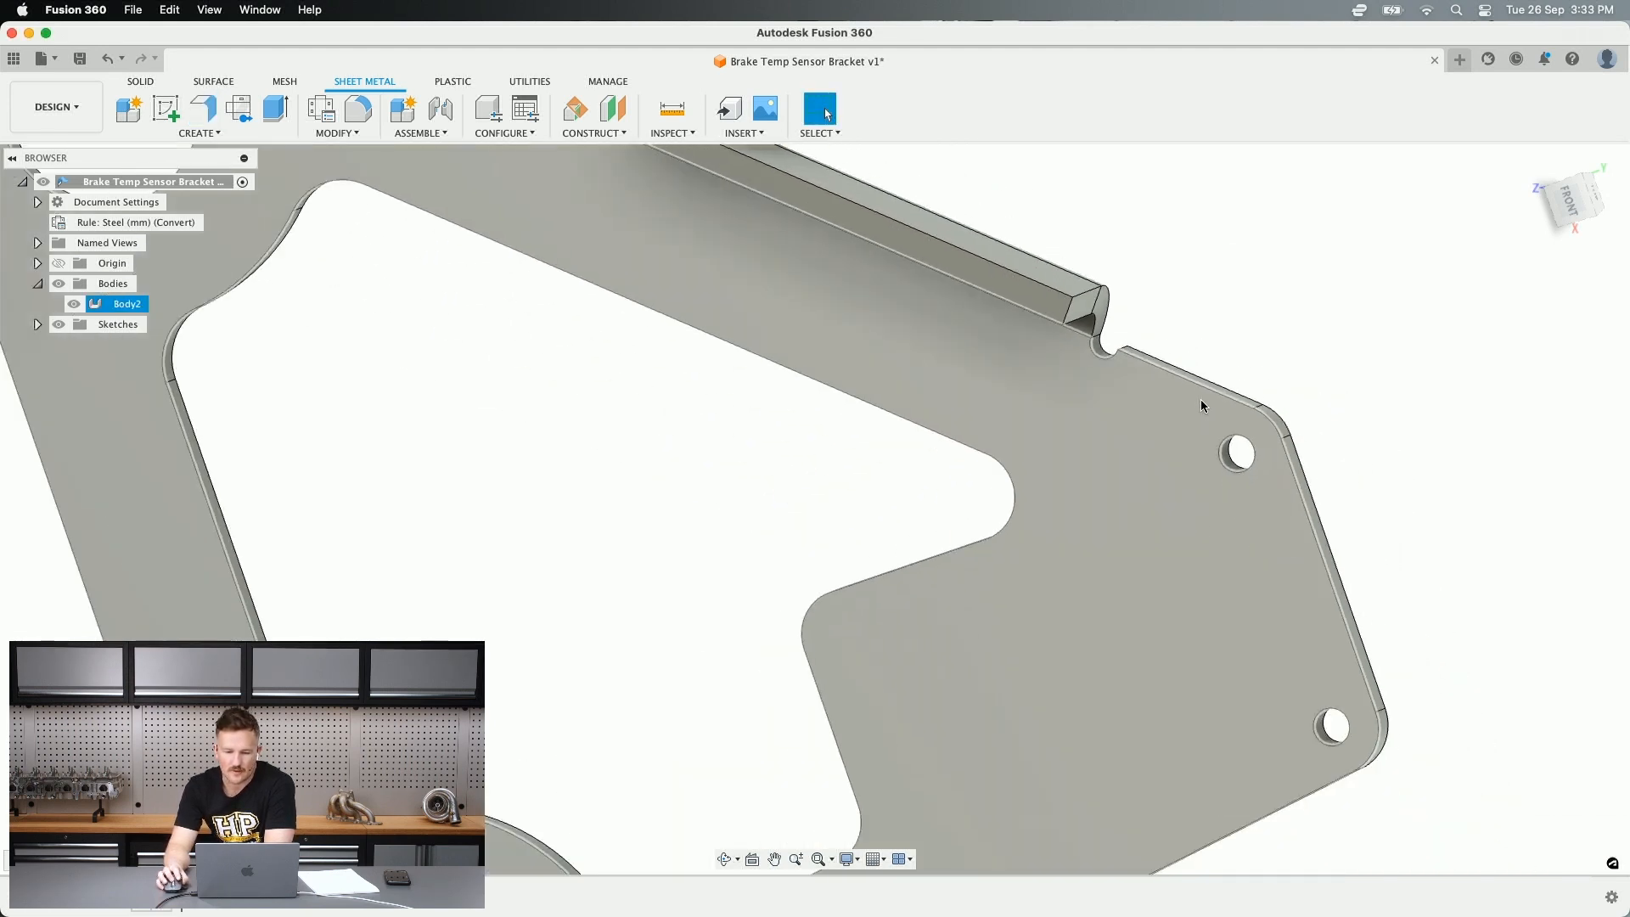
mouse_move(1180, 418)
shift+middle_down()
mouse_move(1212, 363)
mouse_move(1184, 386)
shift+middle_up()
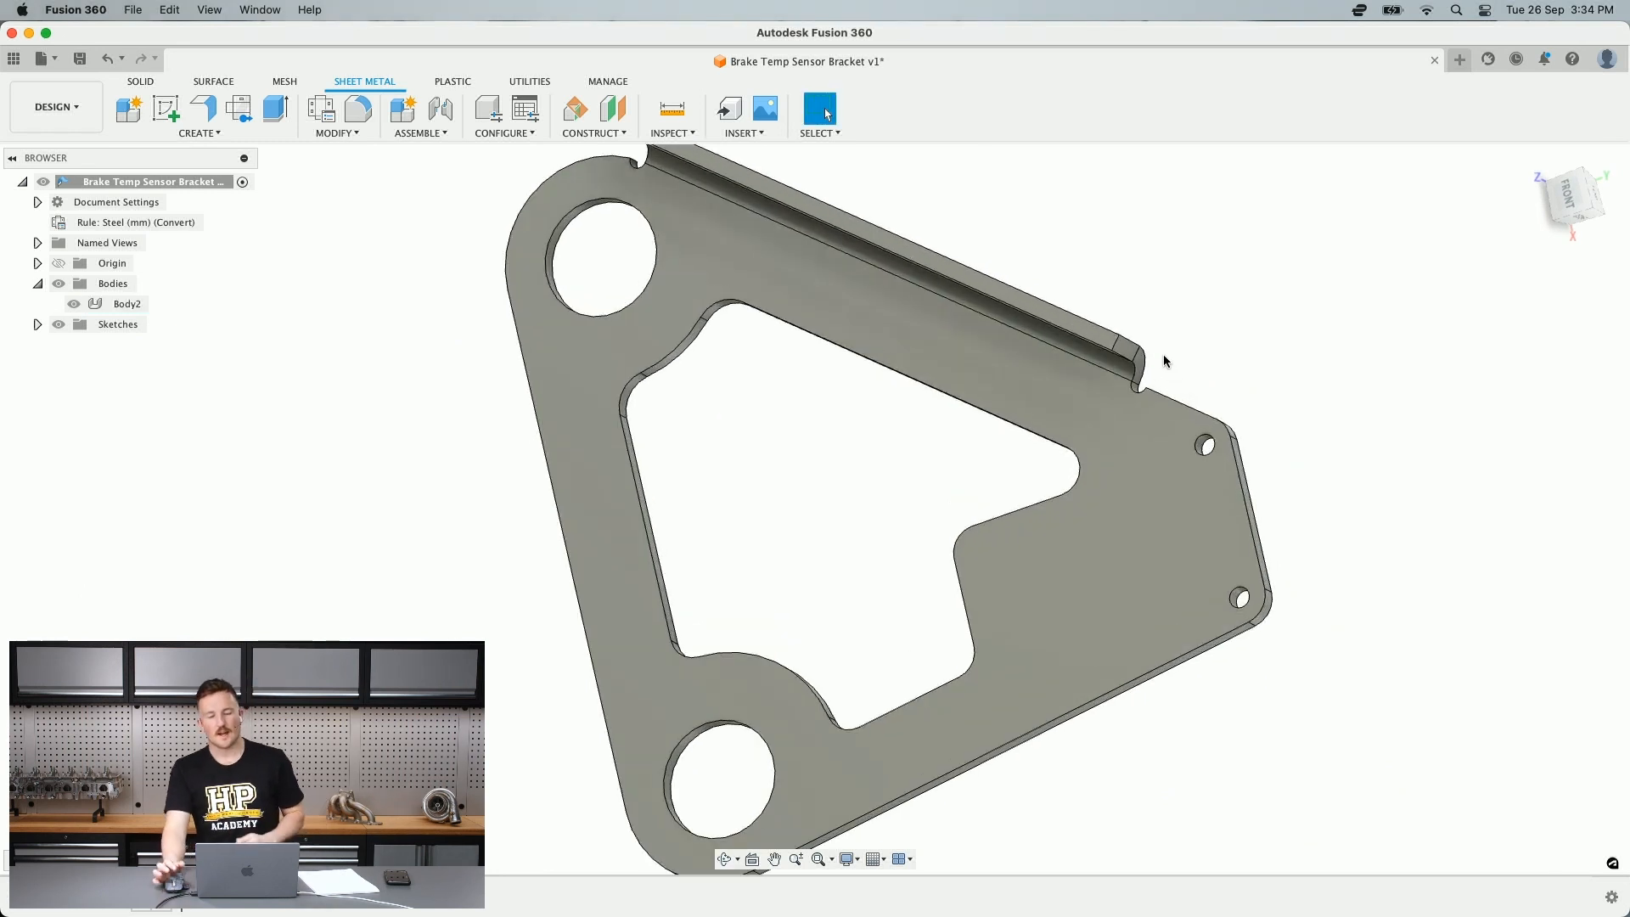
click(204, 109)
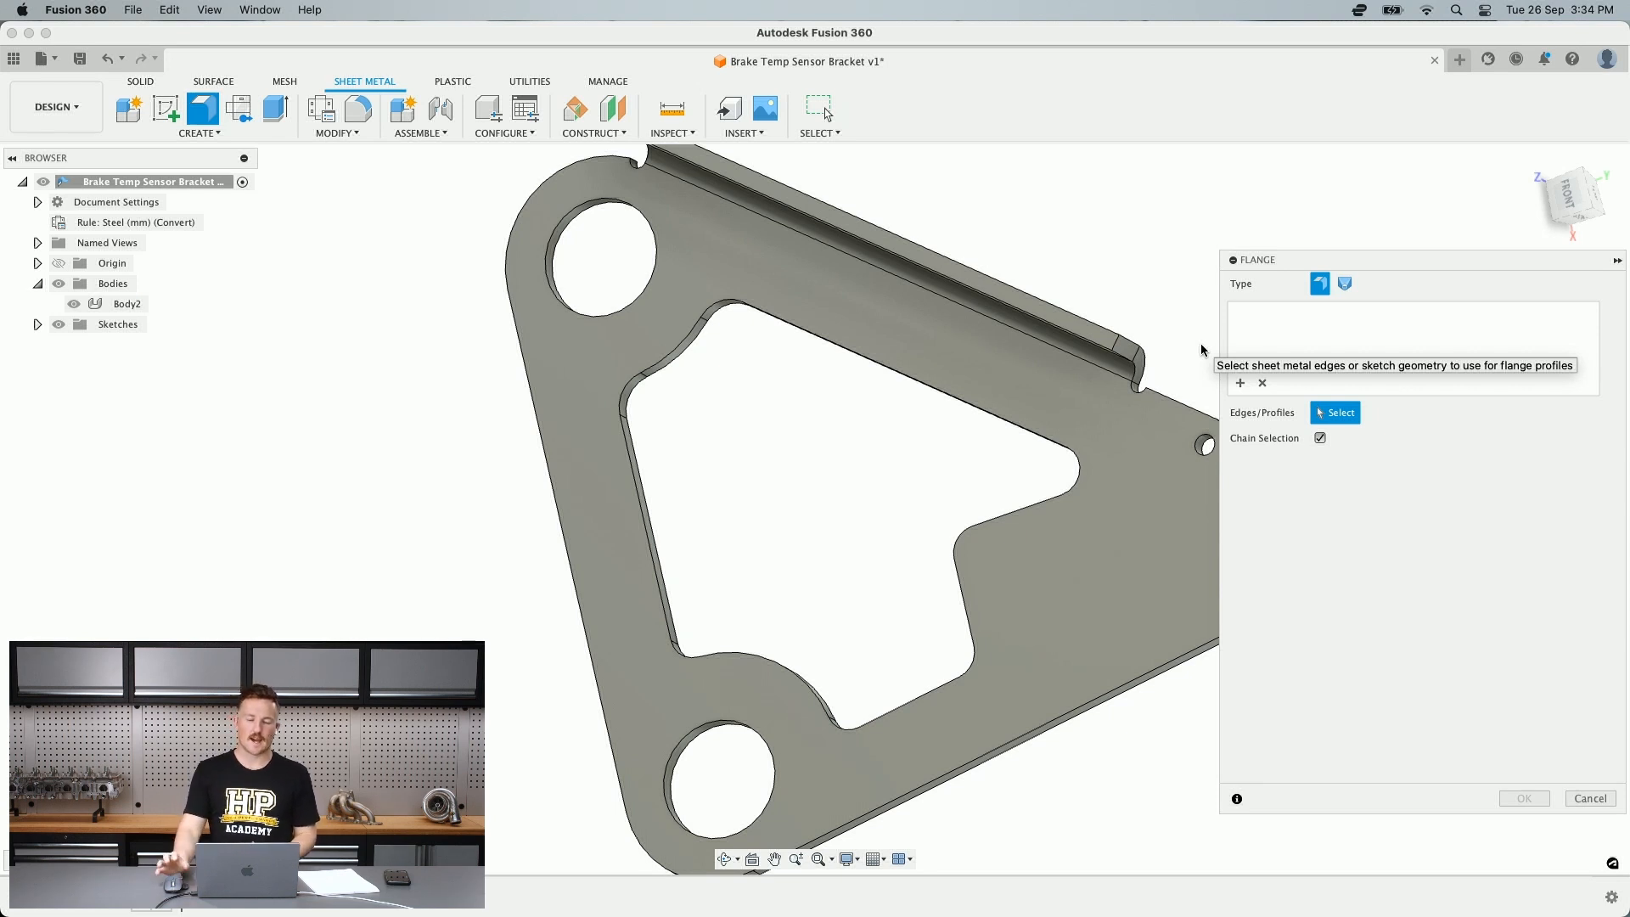
click(1591, 798)
click(943, 592)
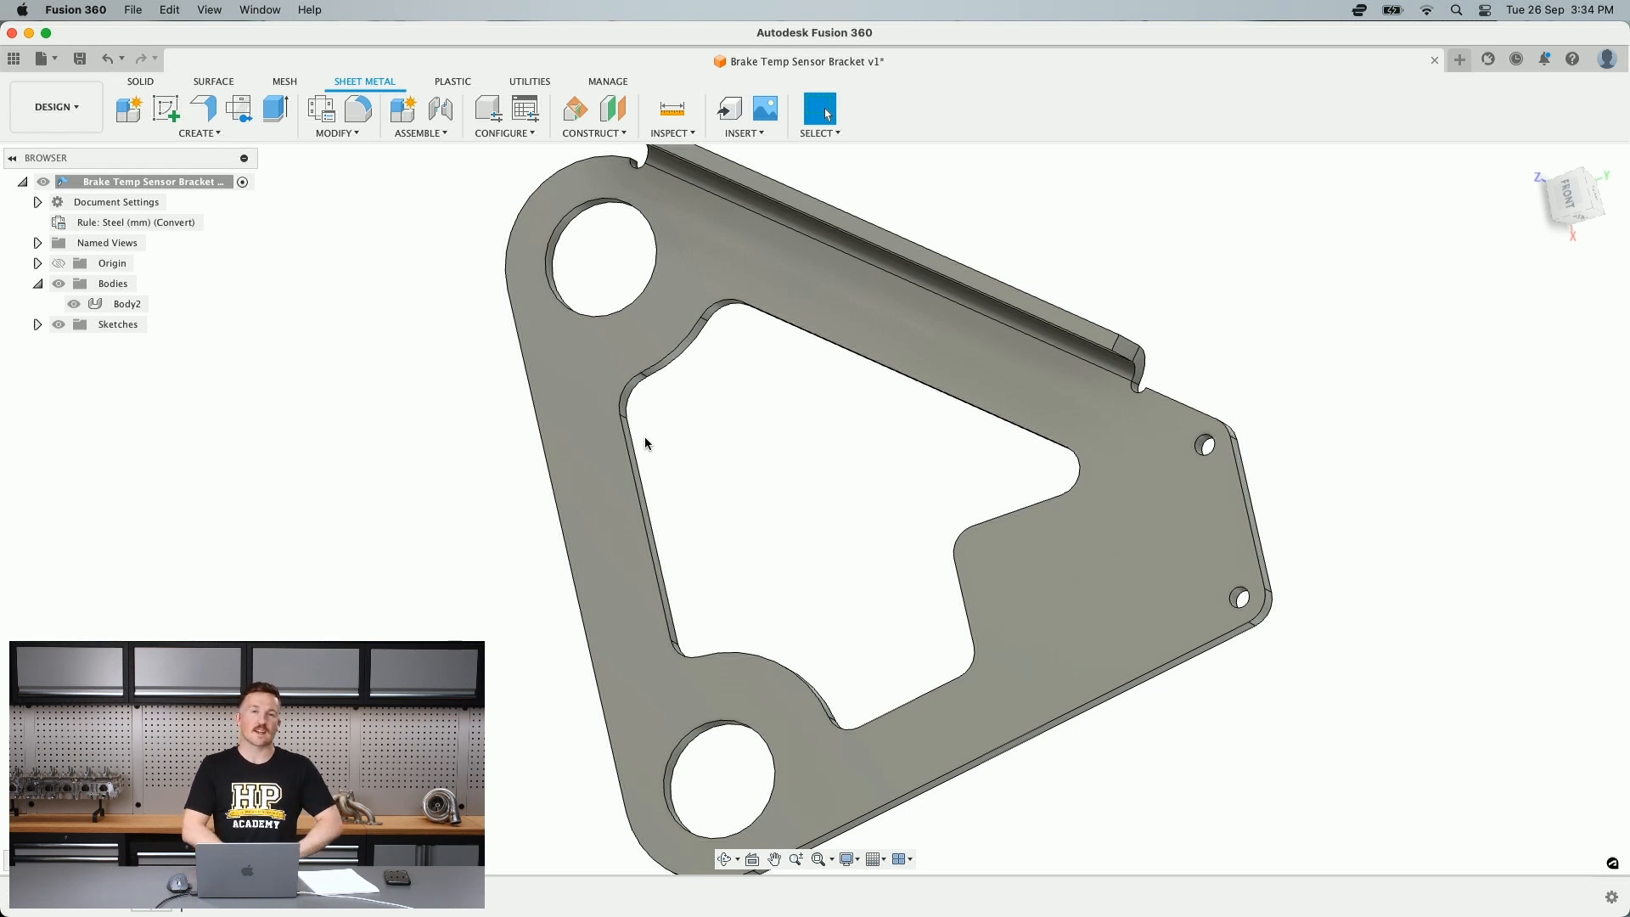
- Examine the Flange command's Lofted Flange type and leave without creating one
click(202, 108)
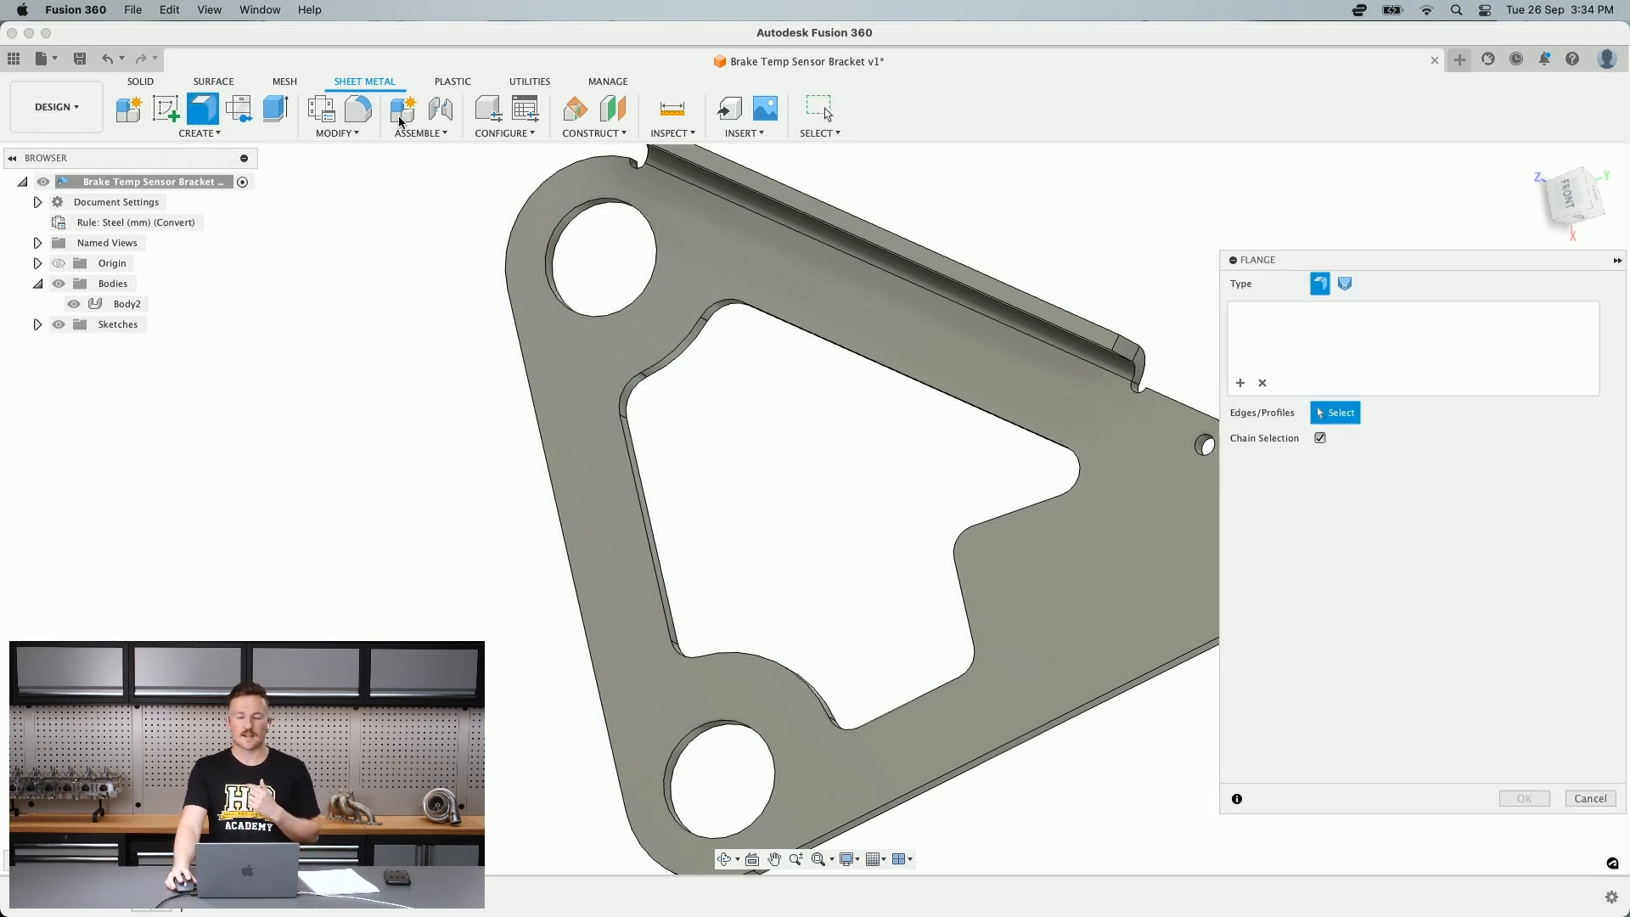
click(1345, 283)
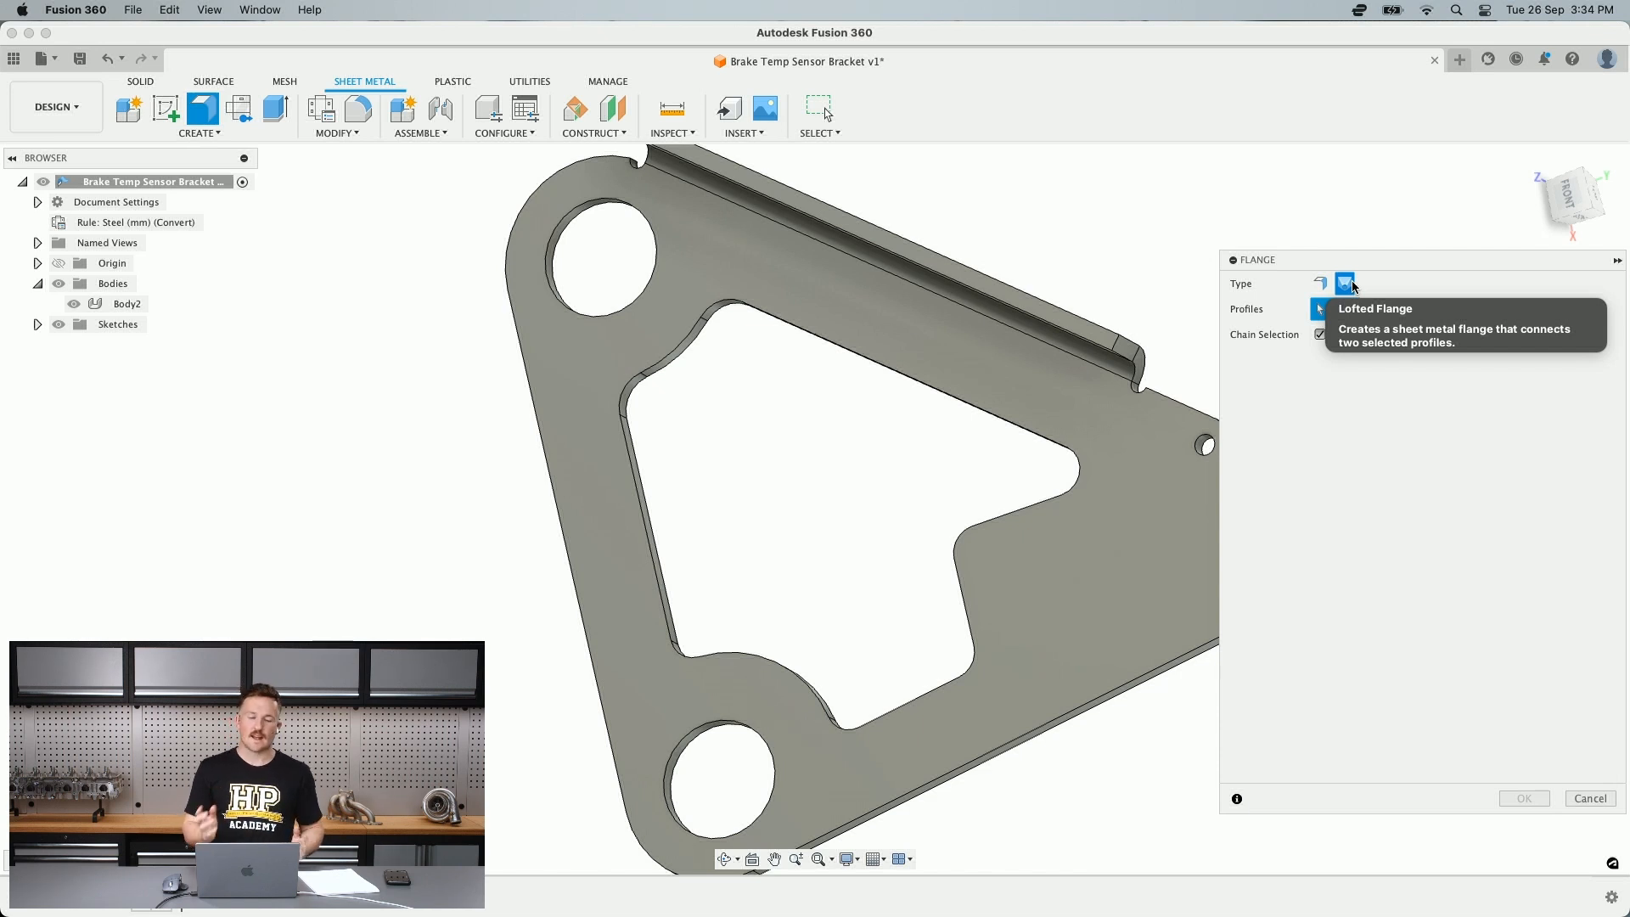
click(1592, 802)
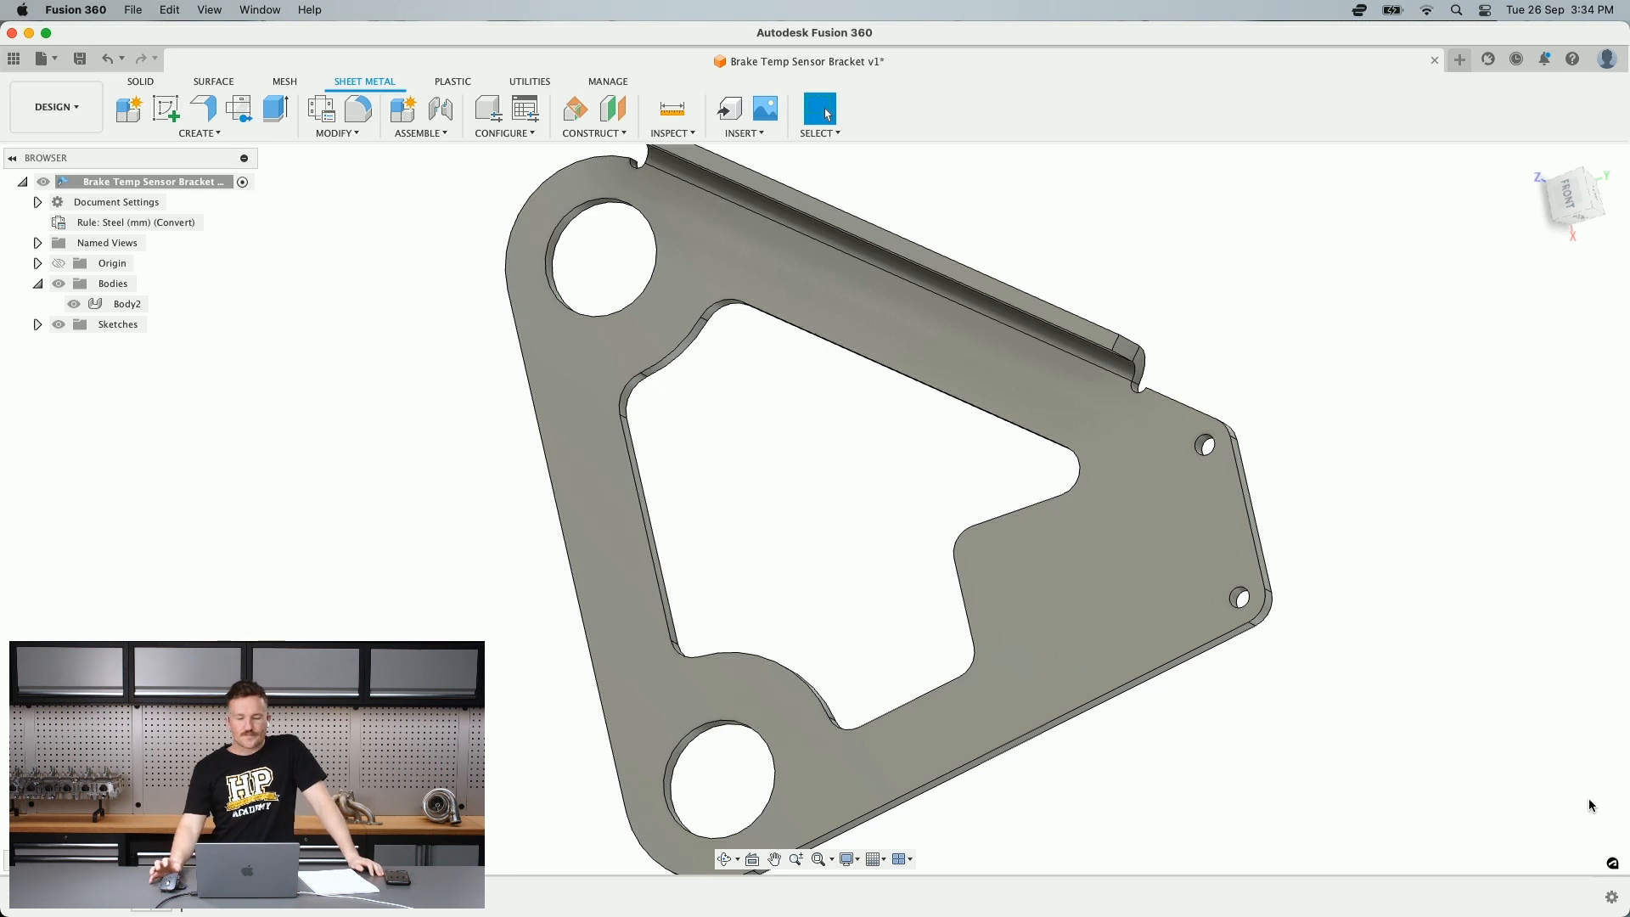
- Create a flat pattern of the bracket using its large main face as the stationary face
scroll(1154, 446, down, 3)
click(1154, 447)
shift+middle_drag(1154, 447, 1057, 588)
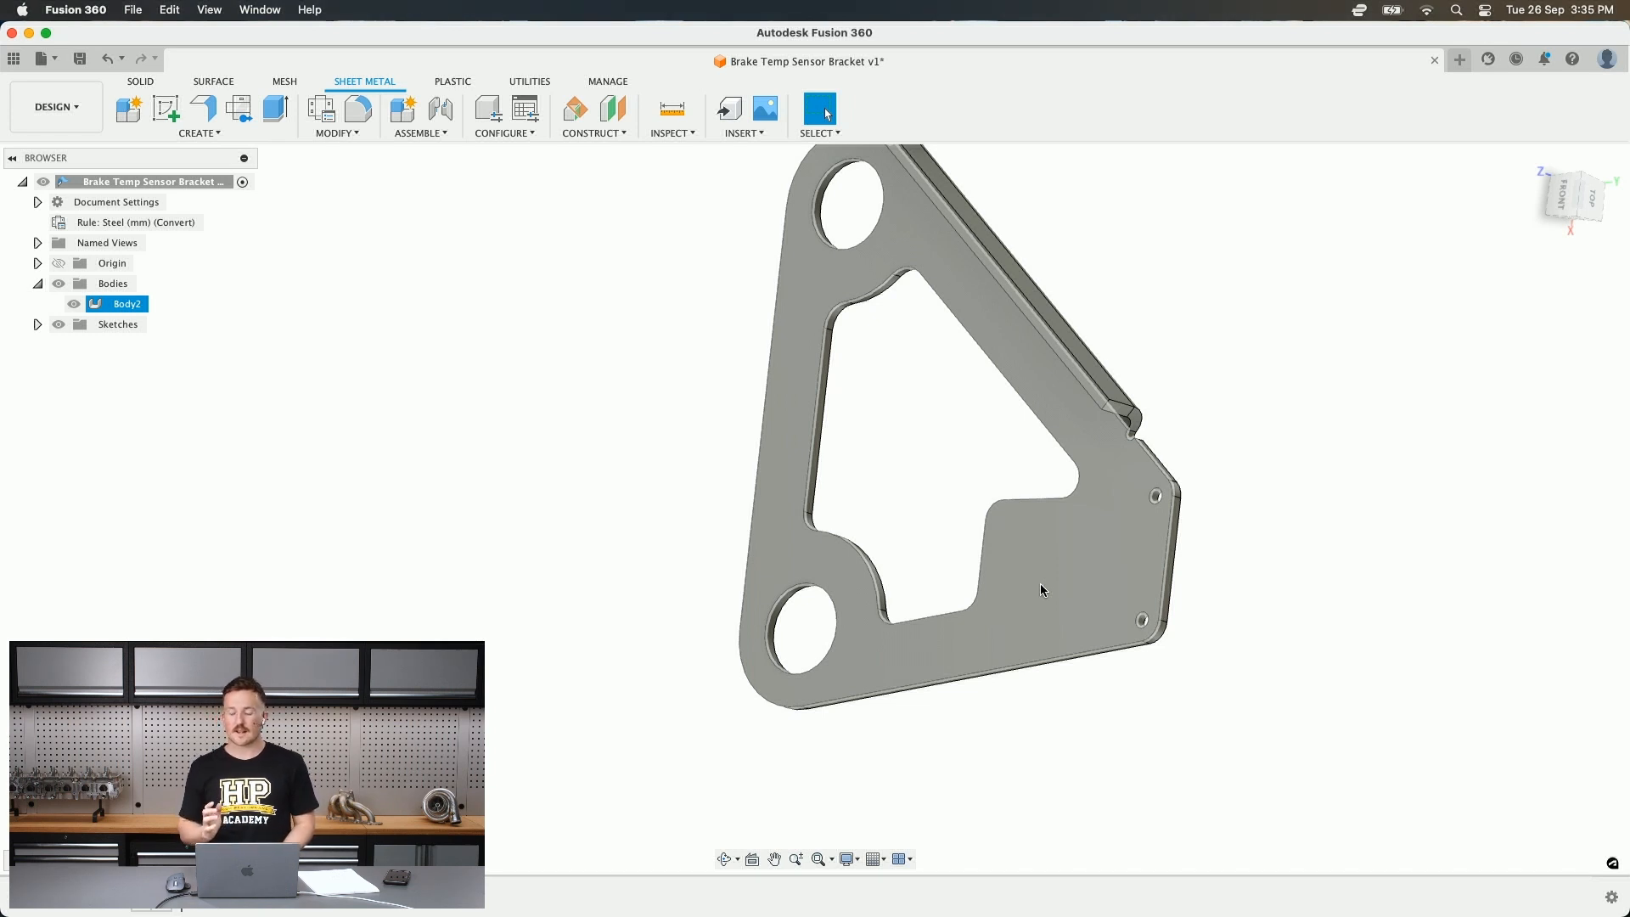
click(910, 572)
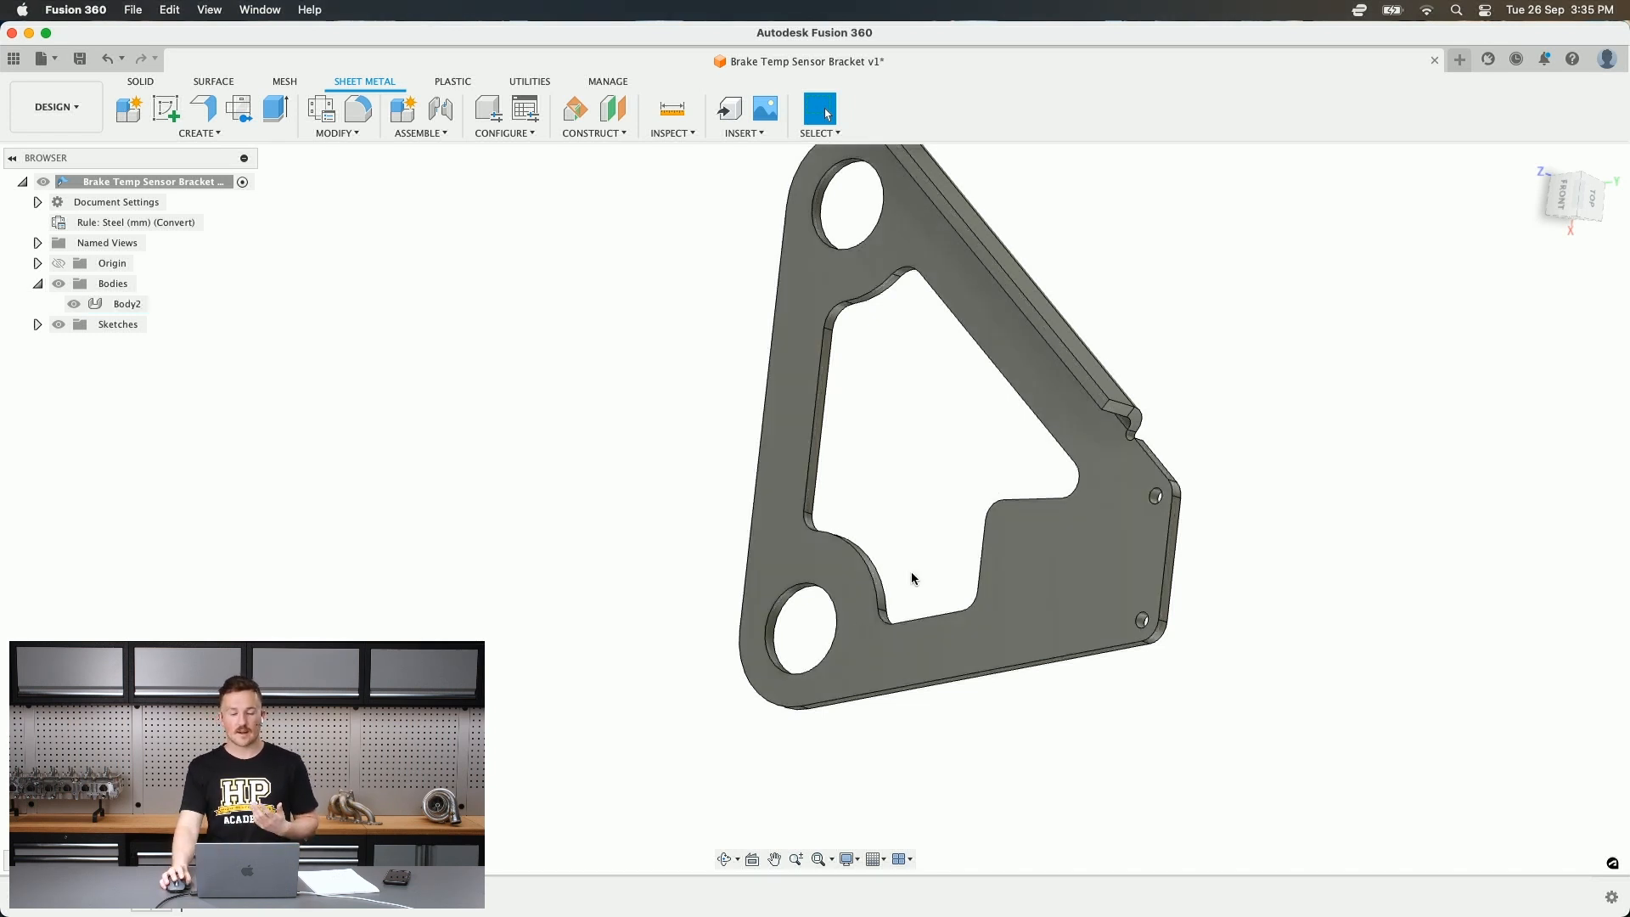
scroll(900, 556, down, 3)
scroll(888, 540, up, 2)
shift+middle_drag(888, 542, 920, 484)
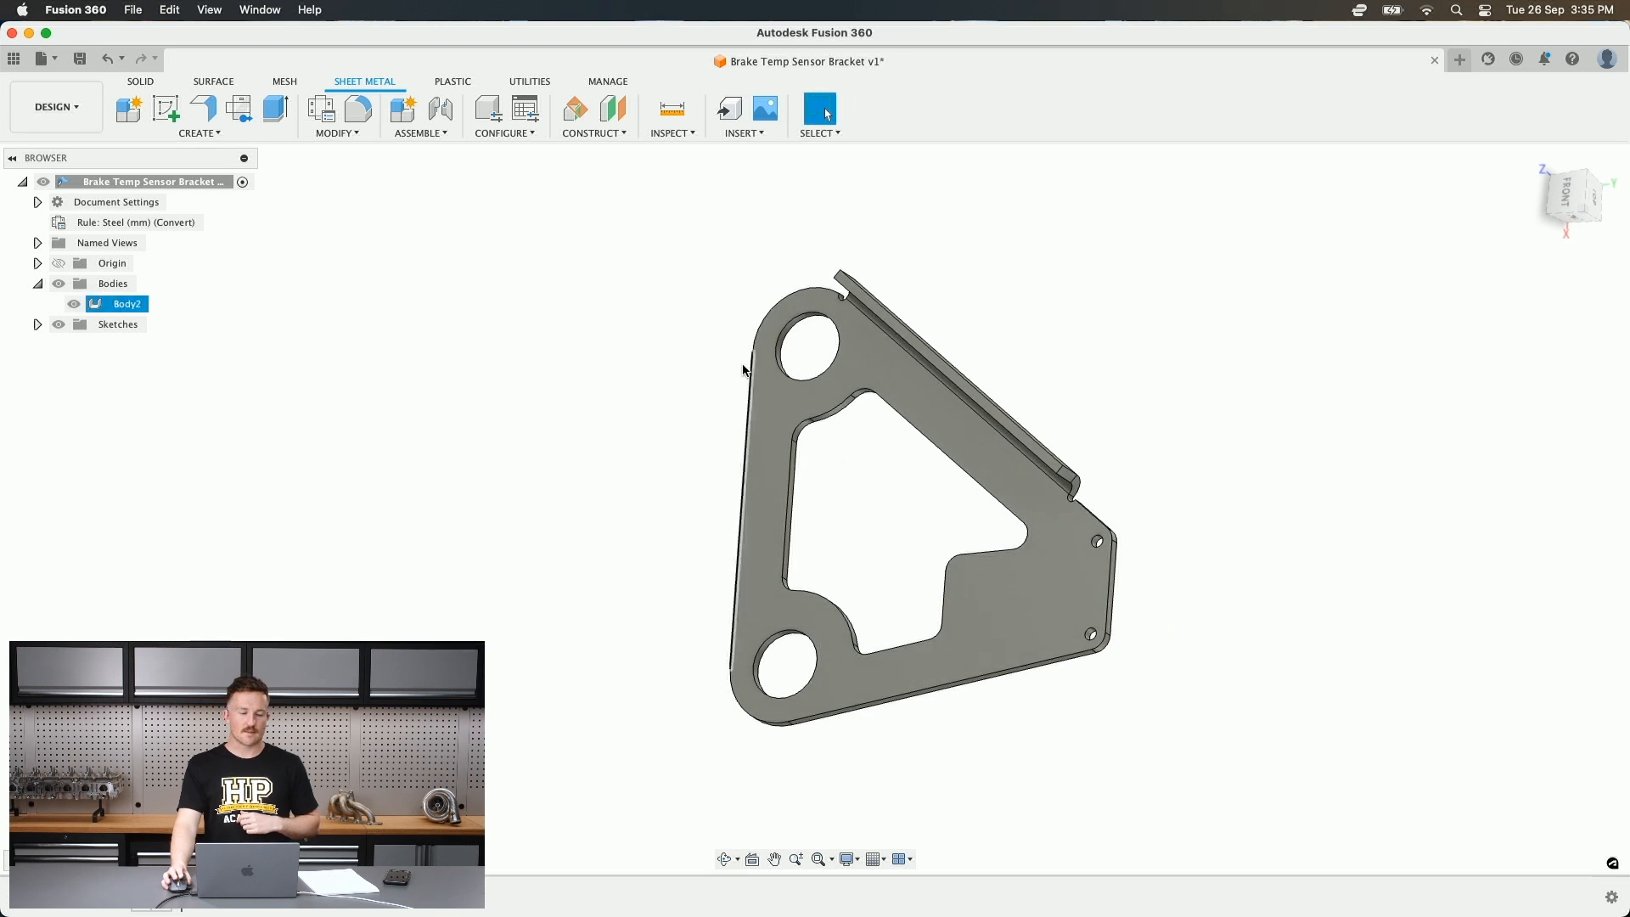
click(202, 134)
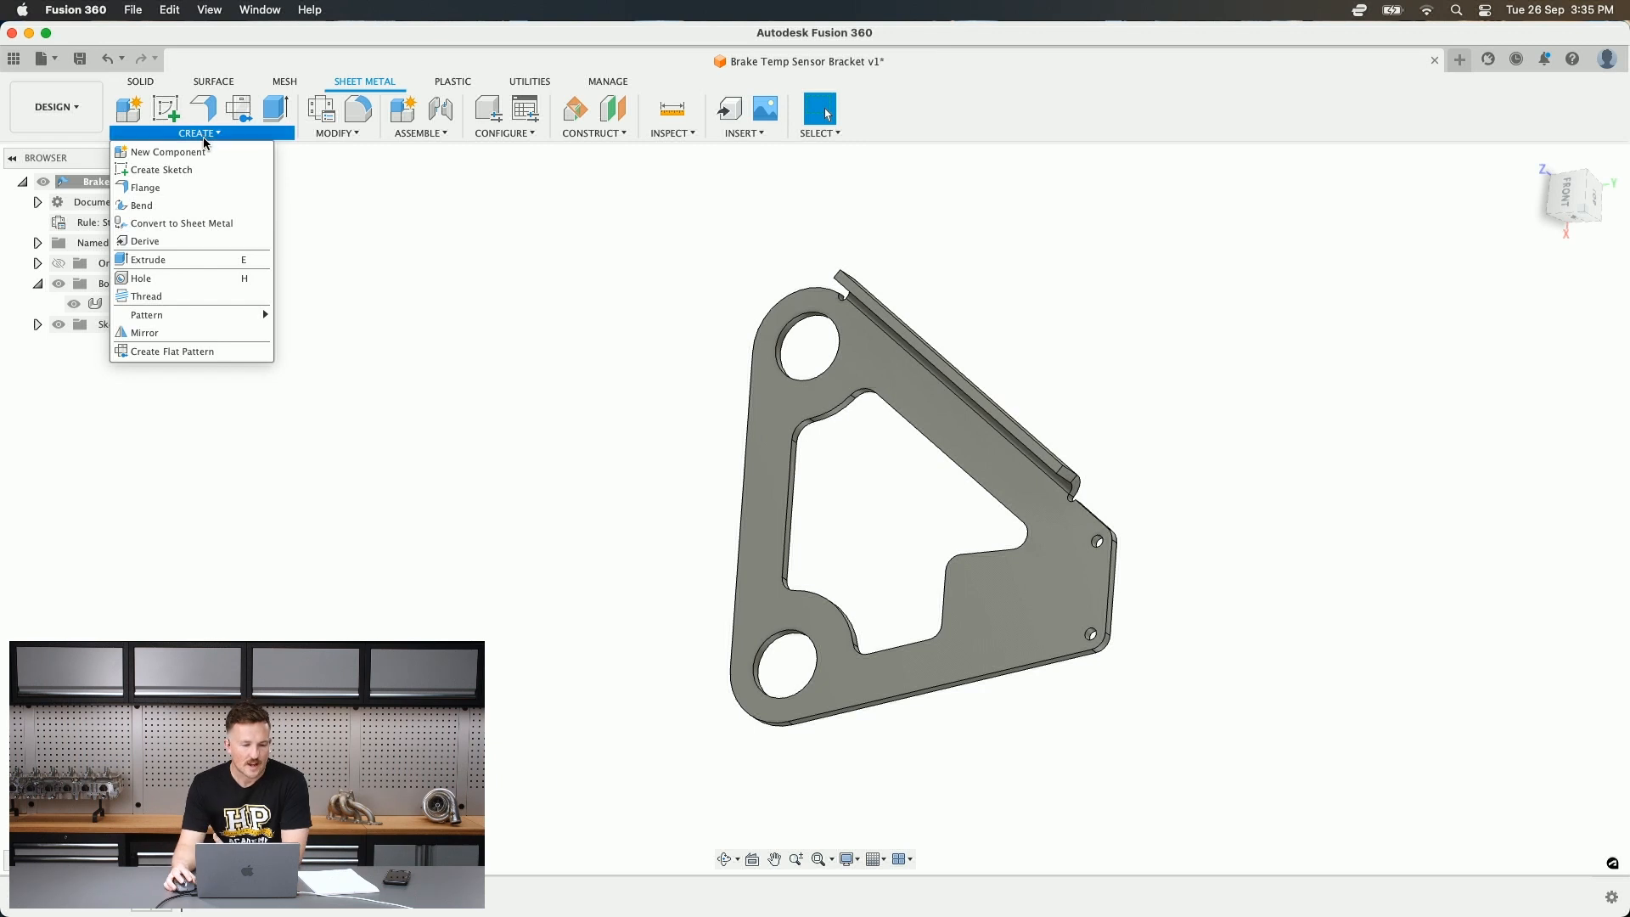
click(172, 352)
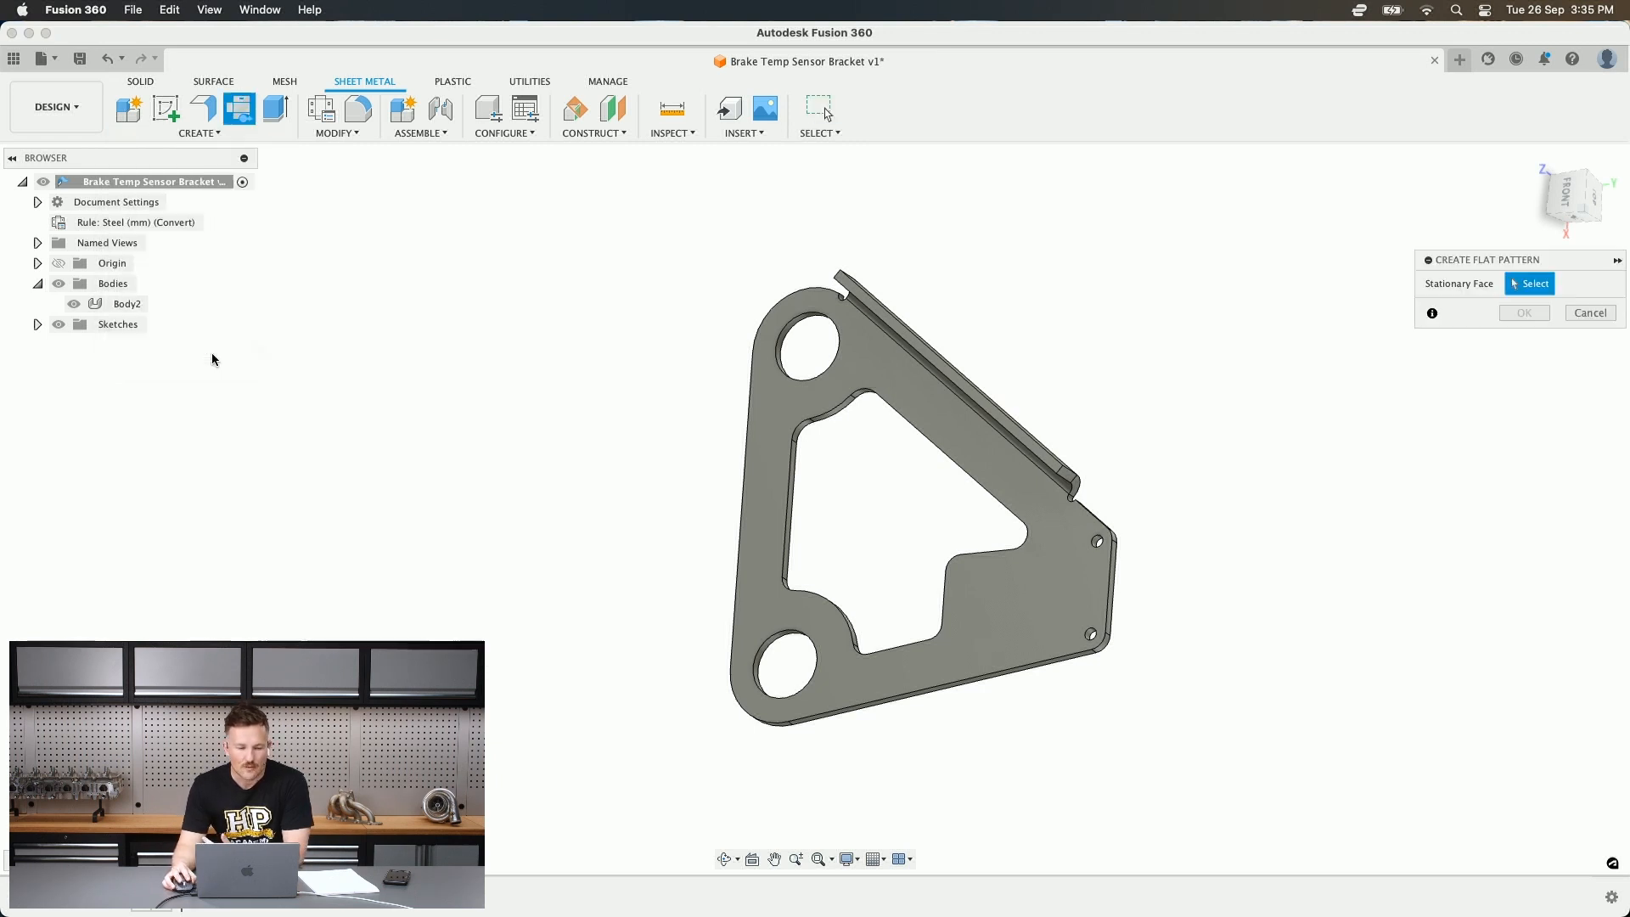
click(1051, 516)
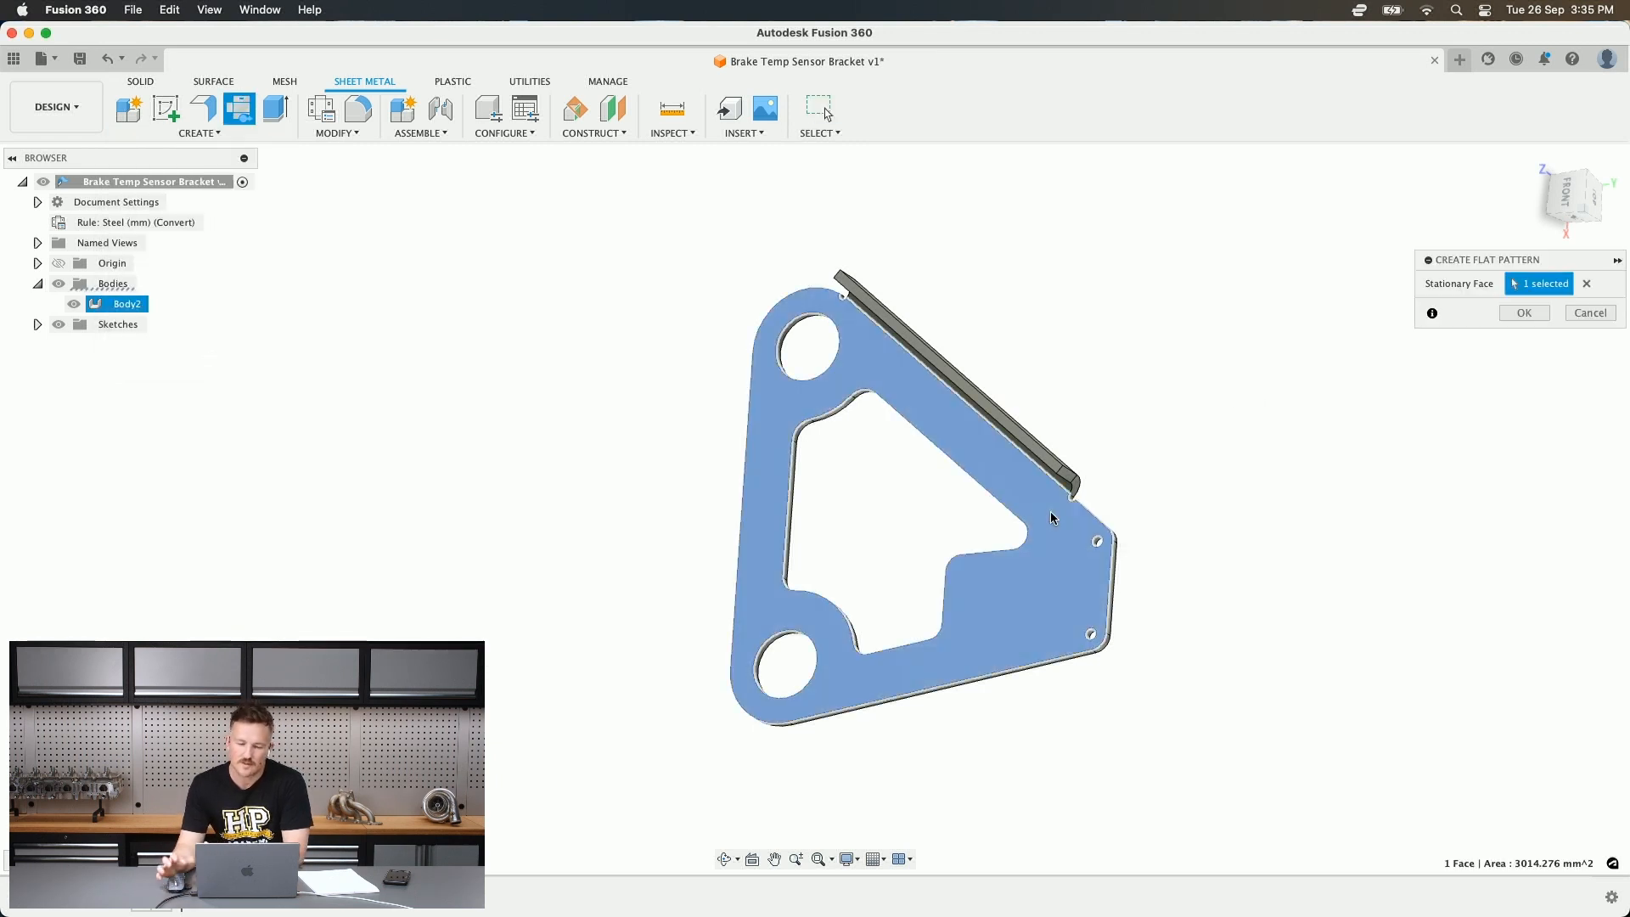
click(1525, 312)
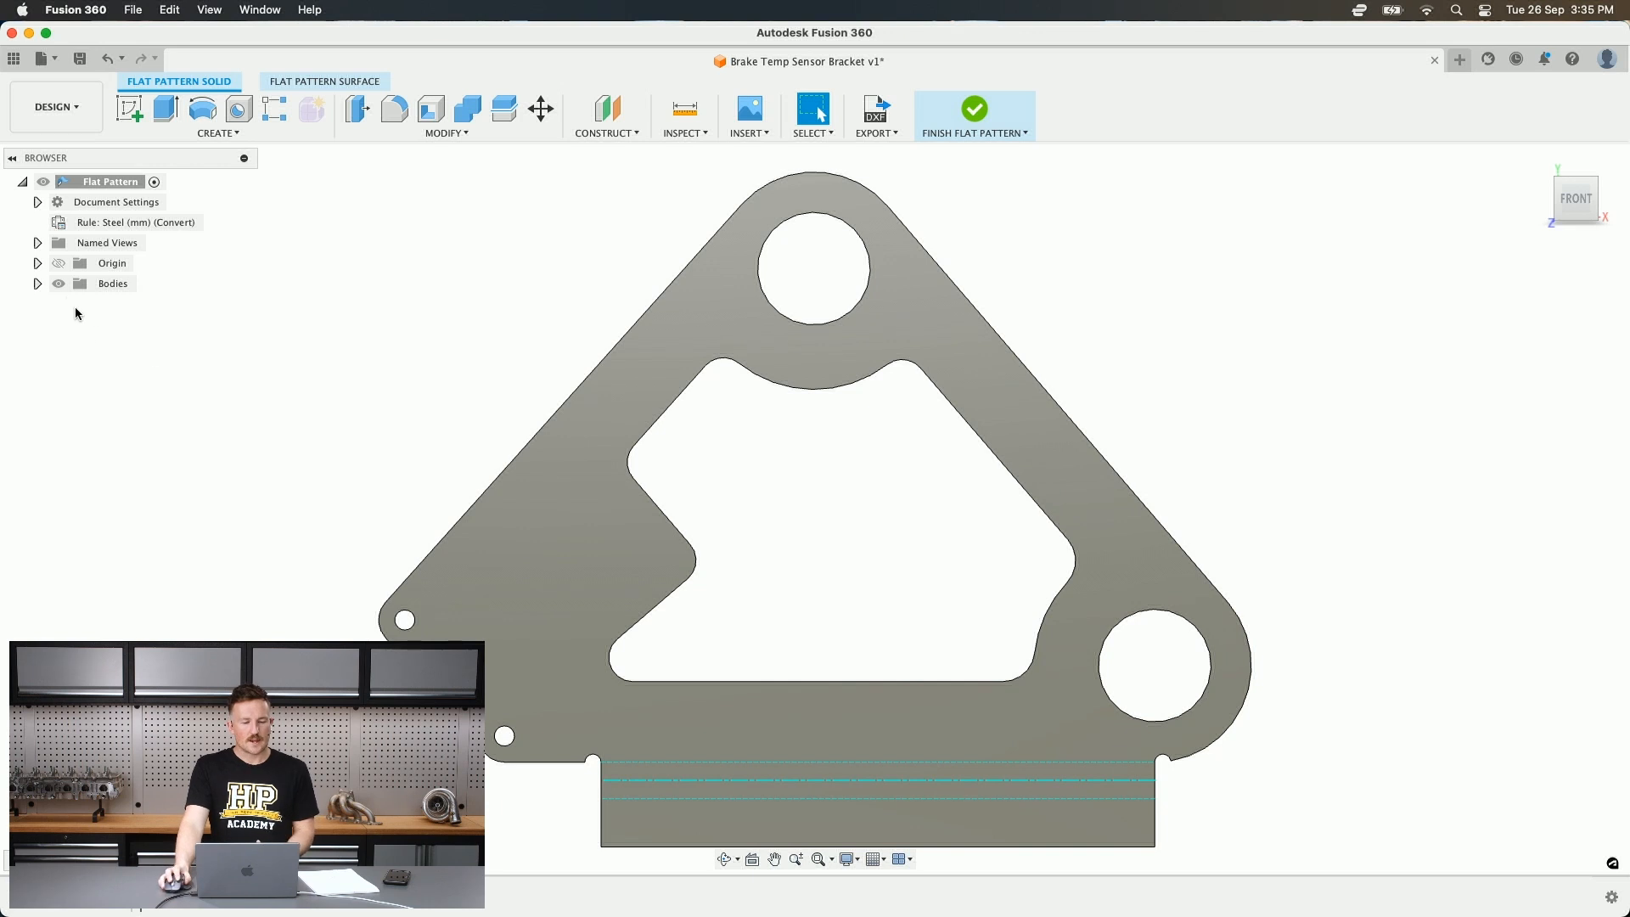
- Hide the flat pattern's bend lines and finish the flat pattern
click(38, 284)
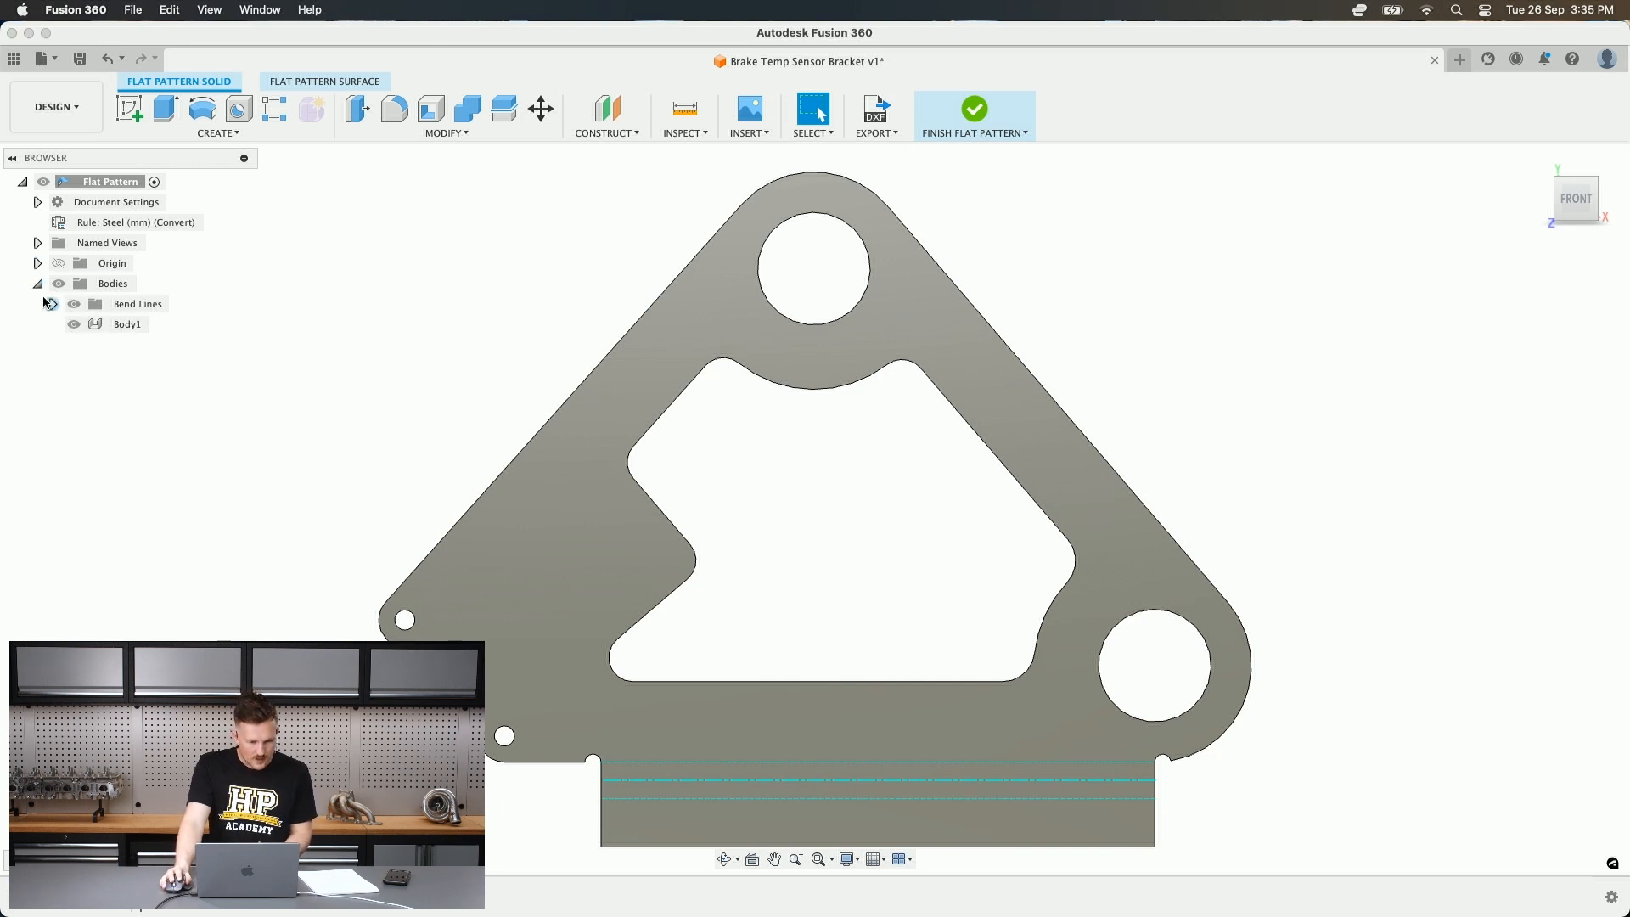
click(73, 304)
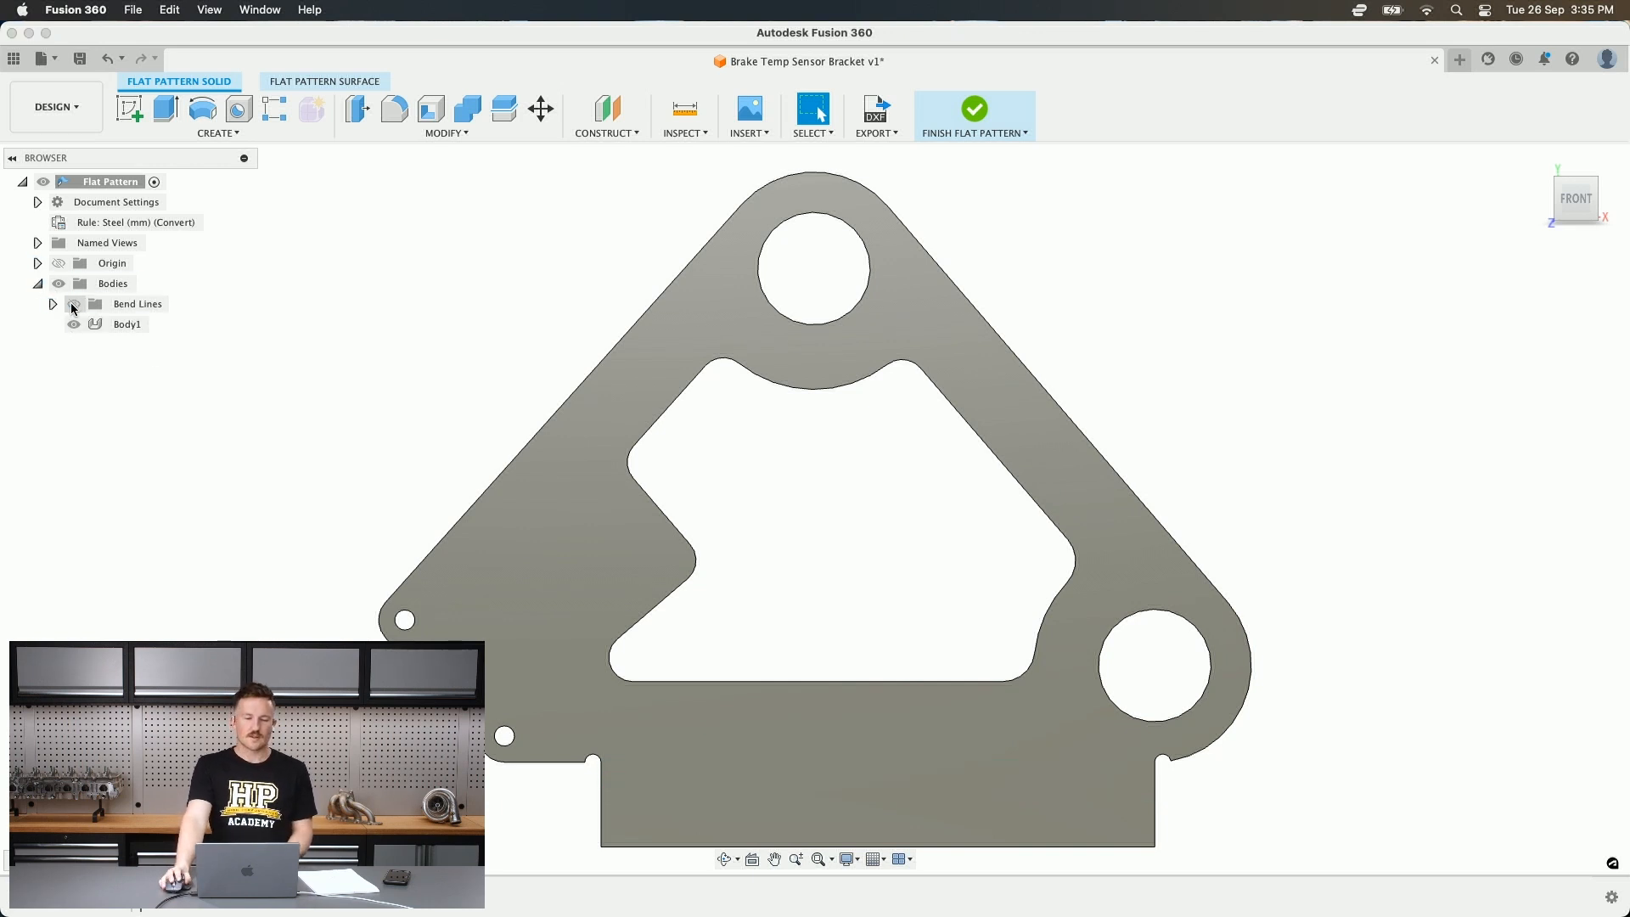
click(53, 304)
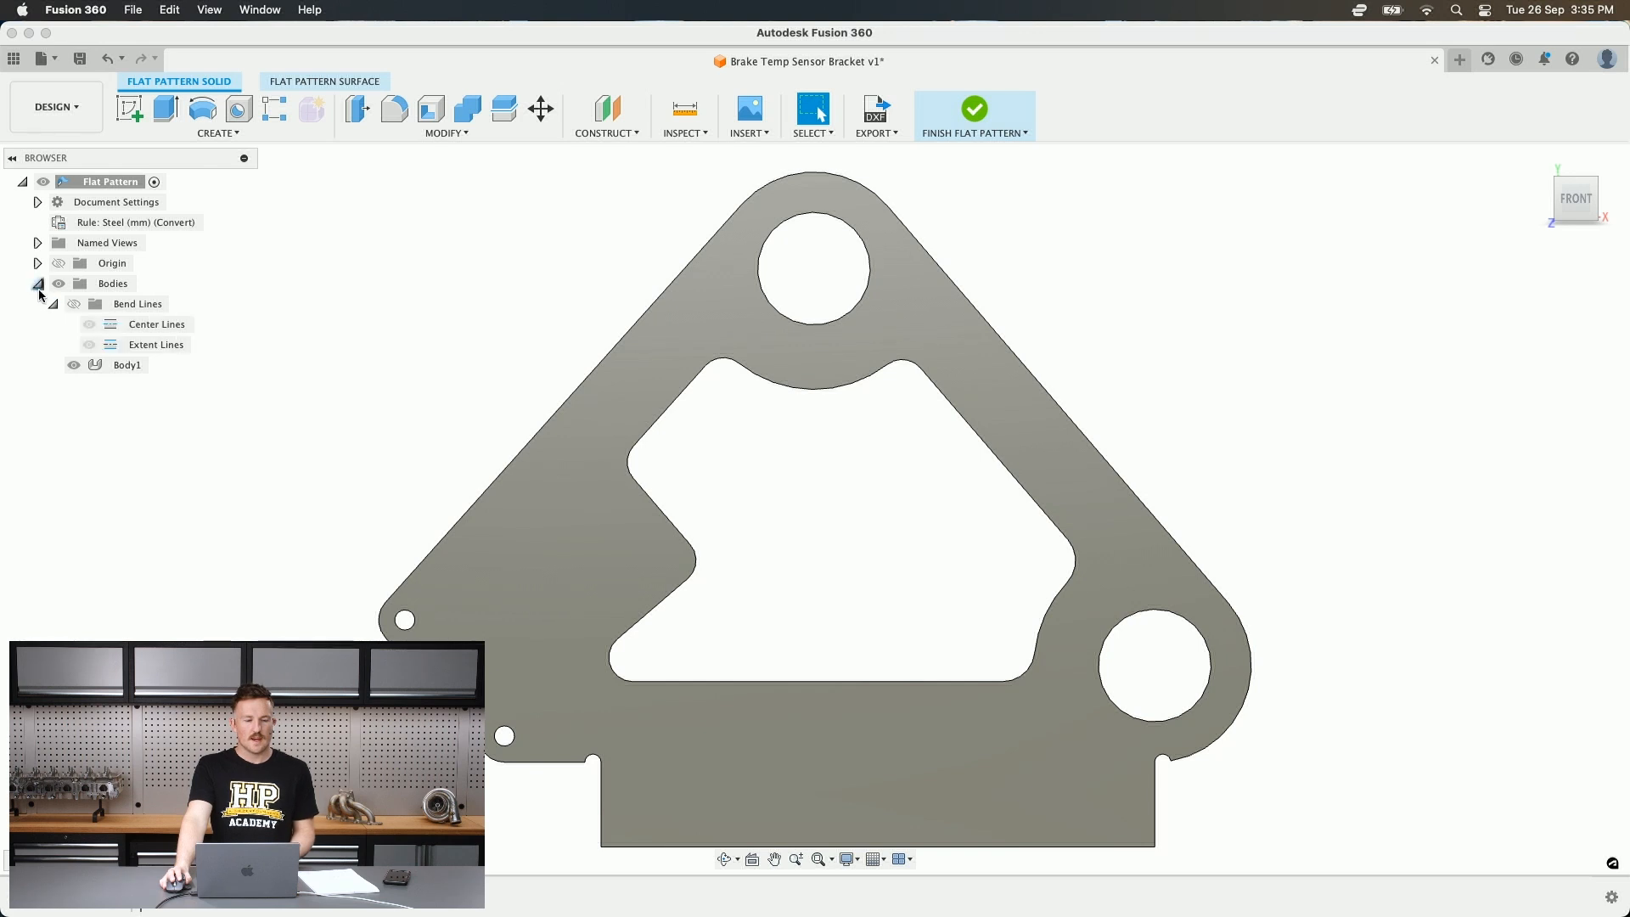
click(38, 284)
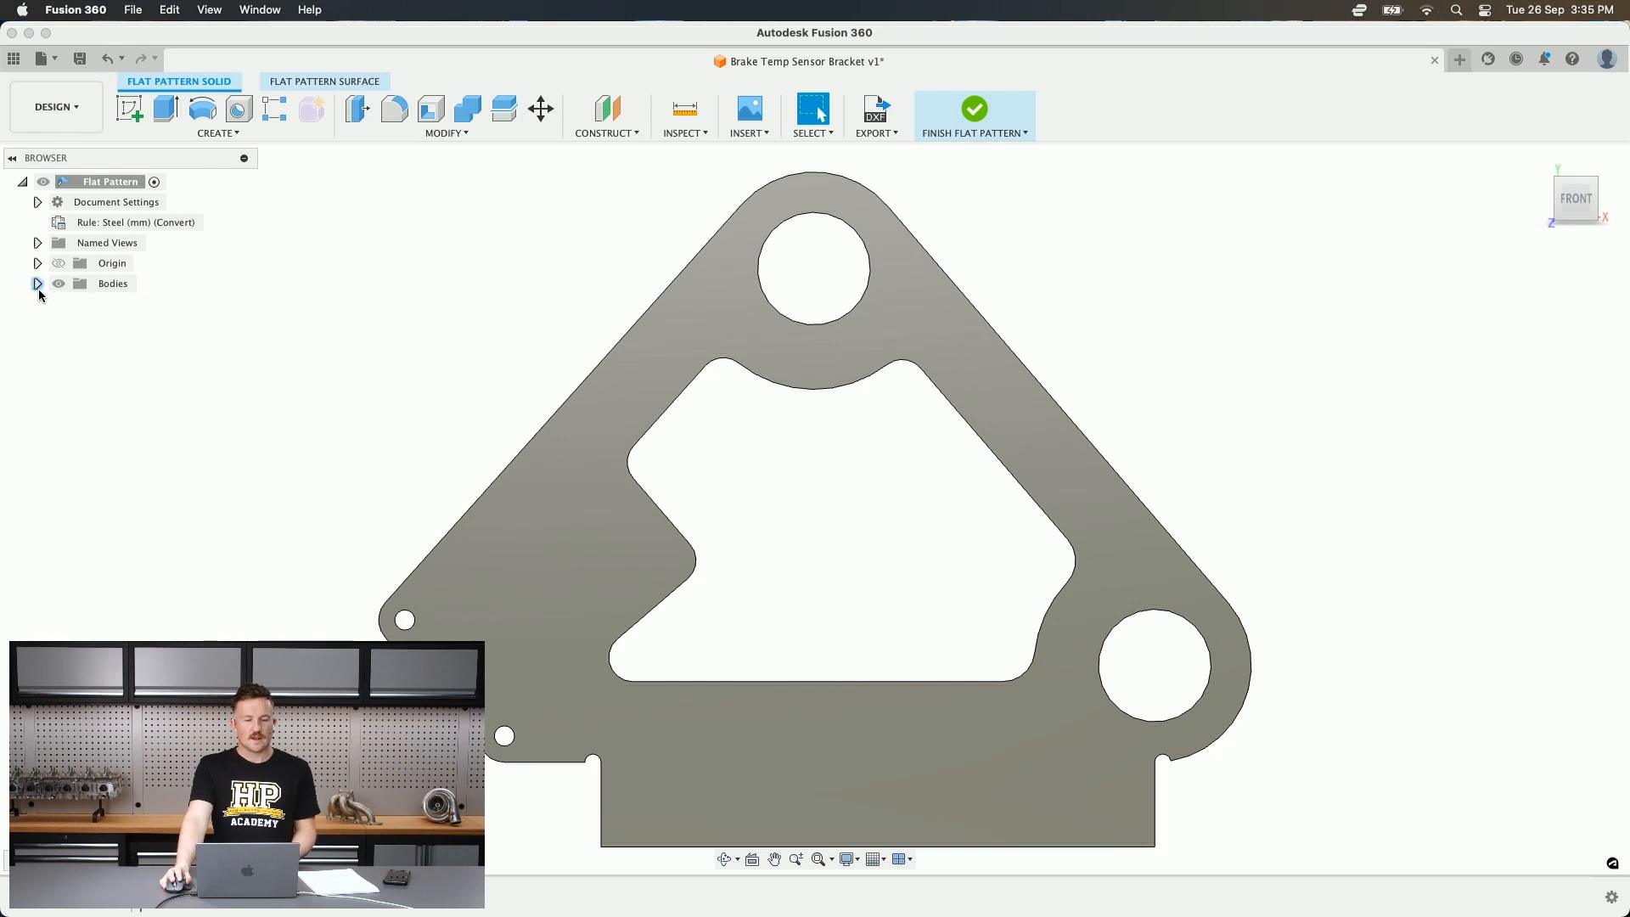
click(886, 136)
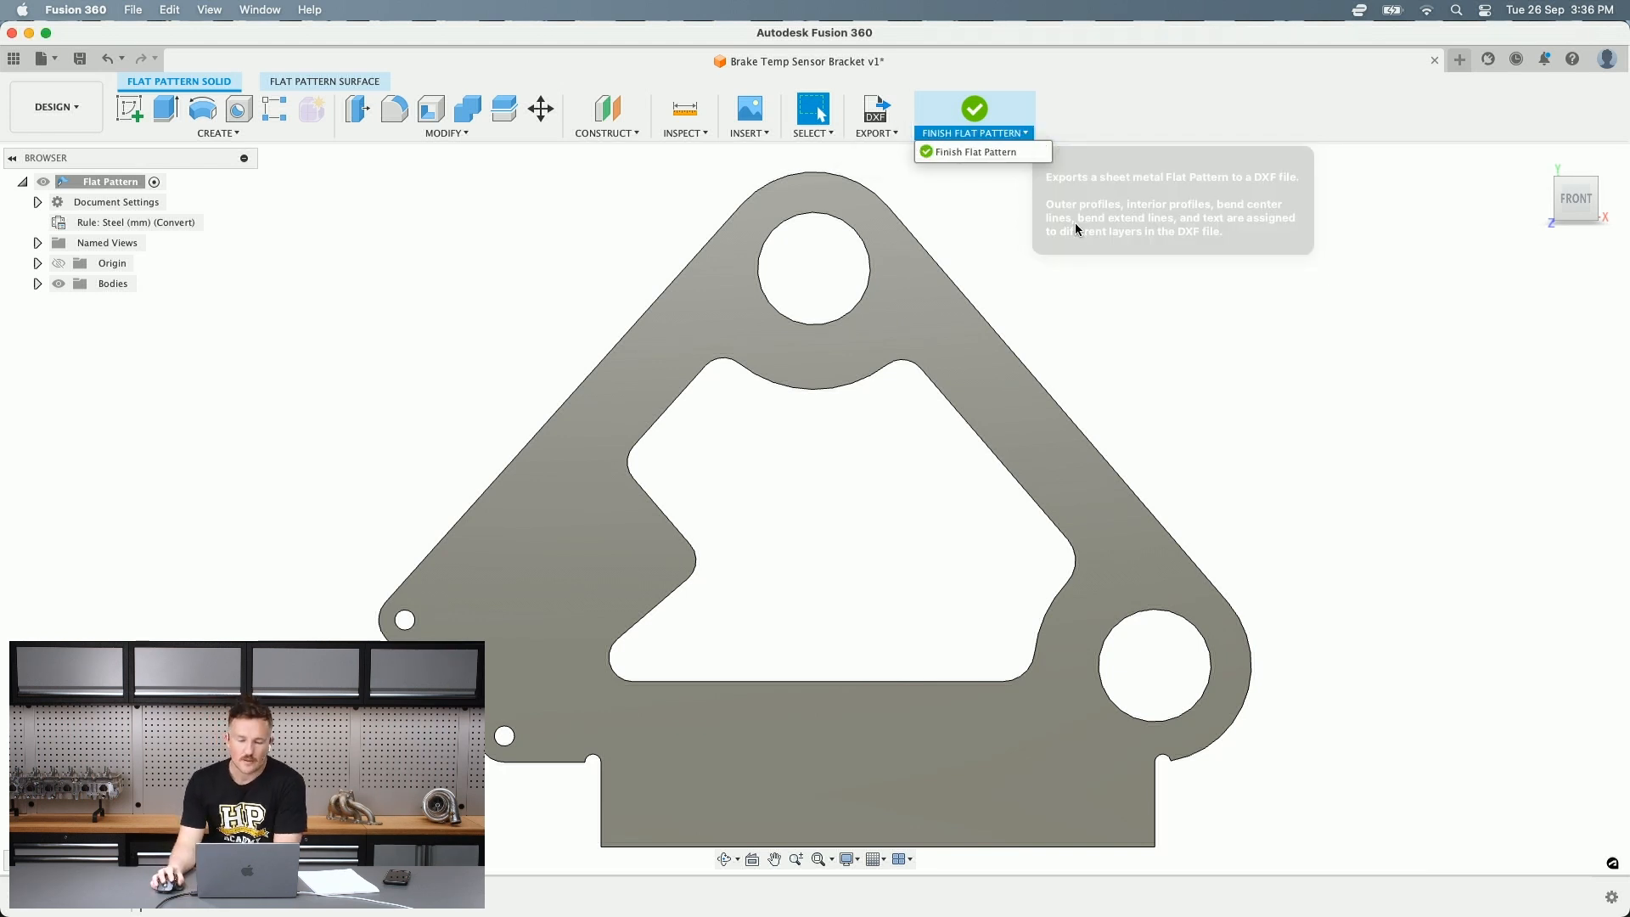
click(980, 111)
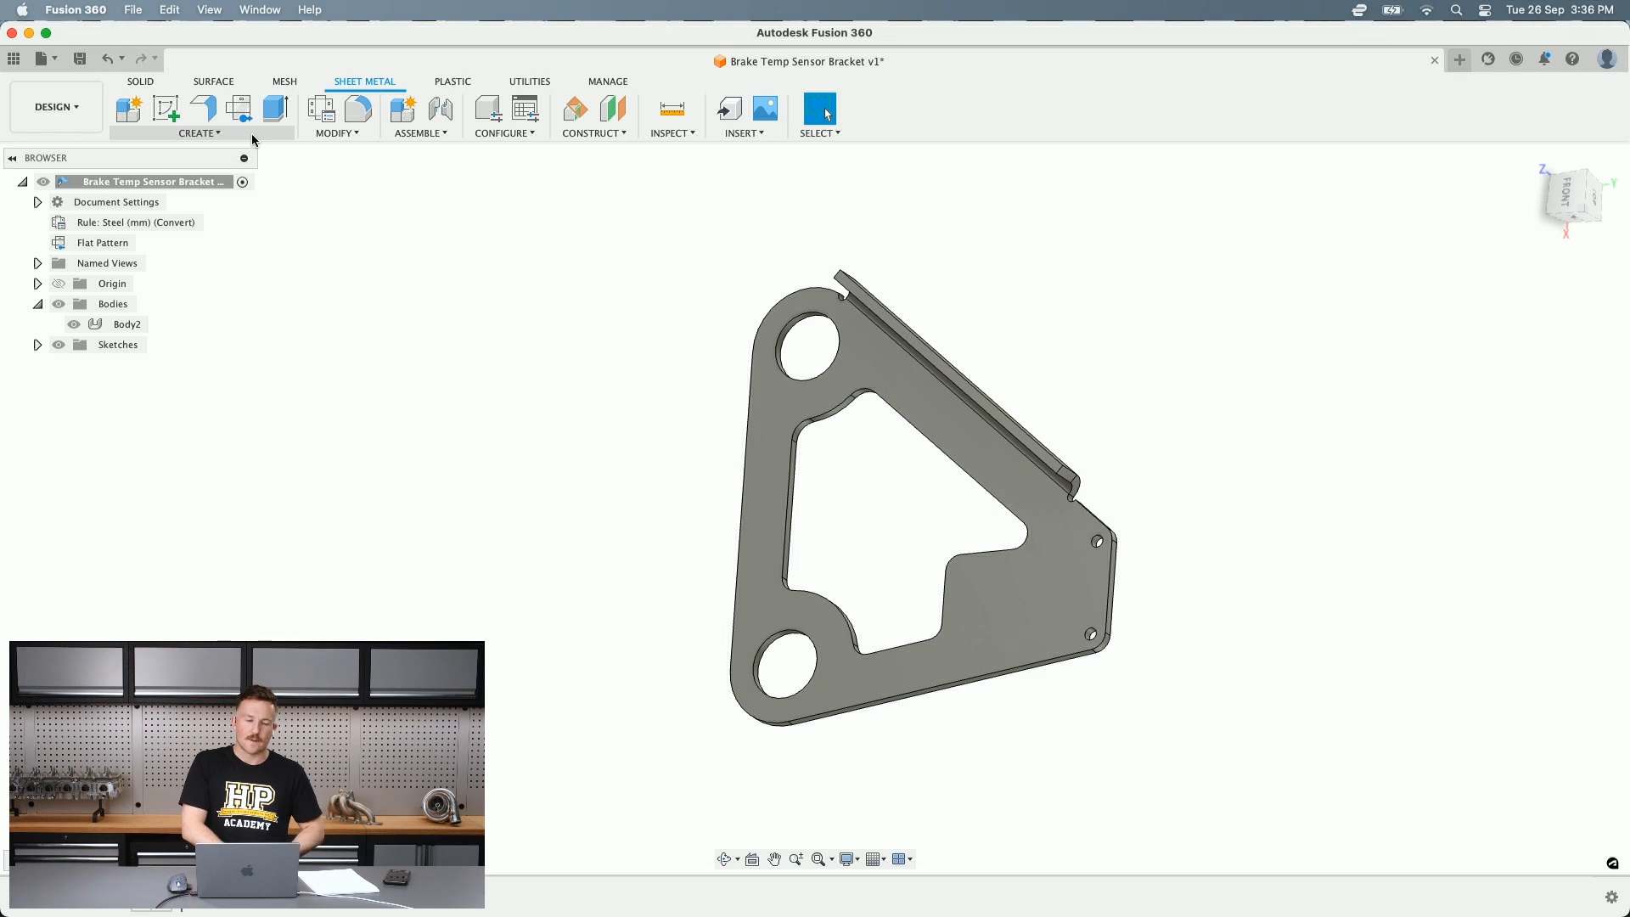
click(332, 136)
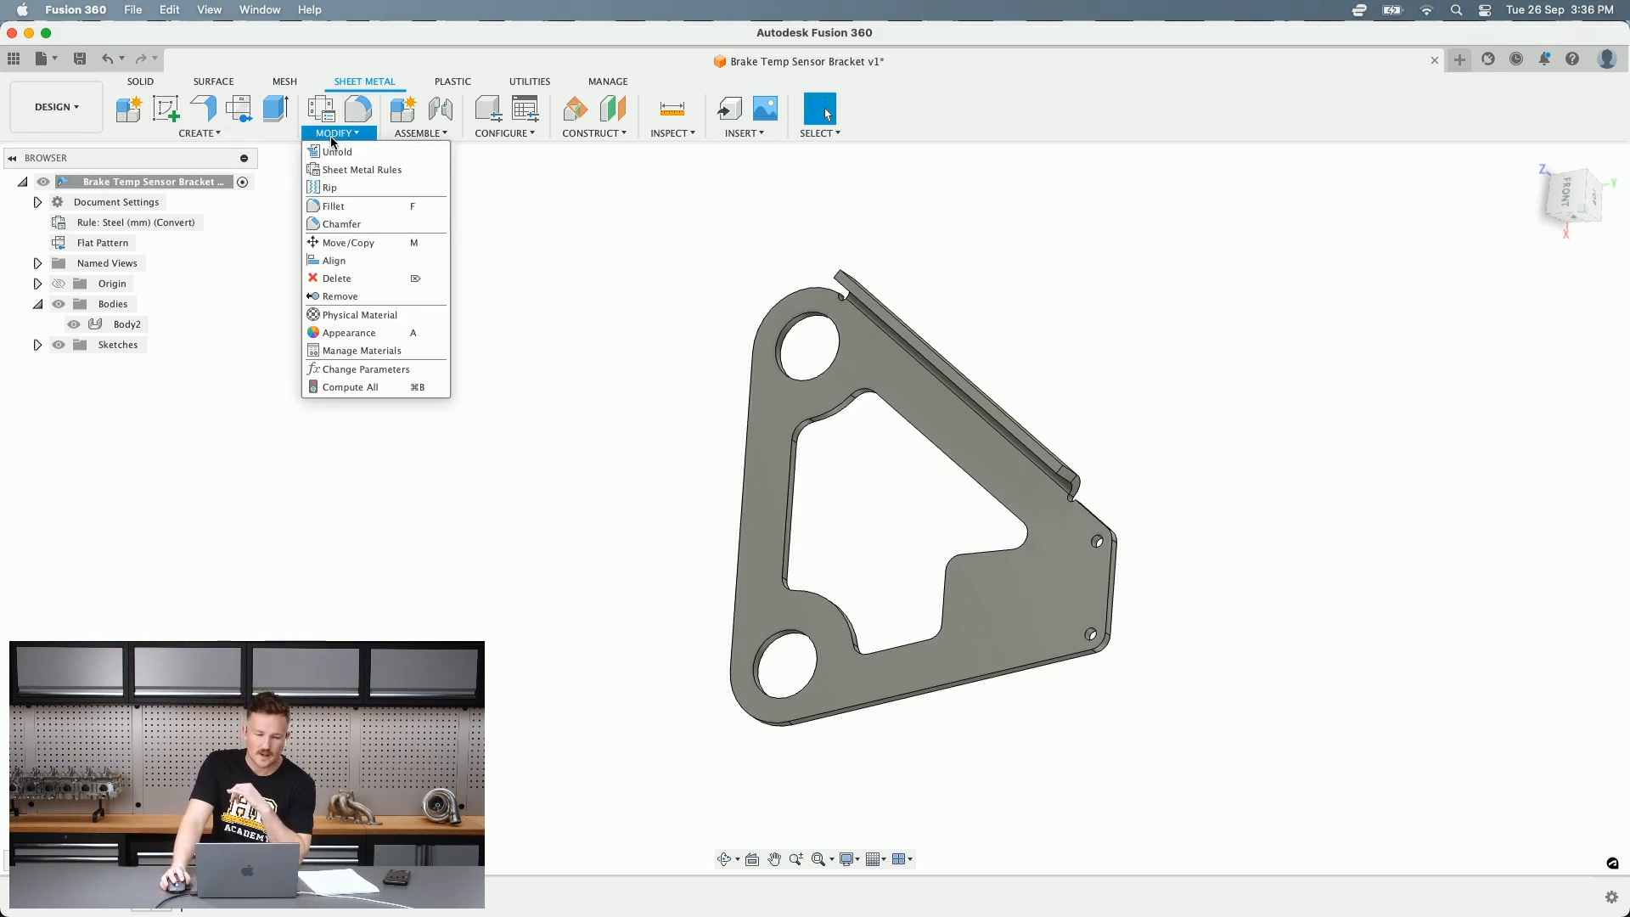
click(646, 375)
middle_drag(795, 365, 840, 307)
shift+middle_drag(938, 433, 925, 457)
shift+middle_drag(810, 423, 645, 340)
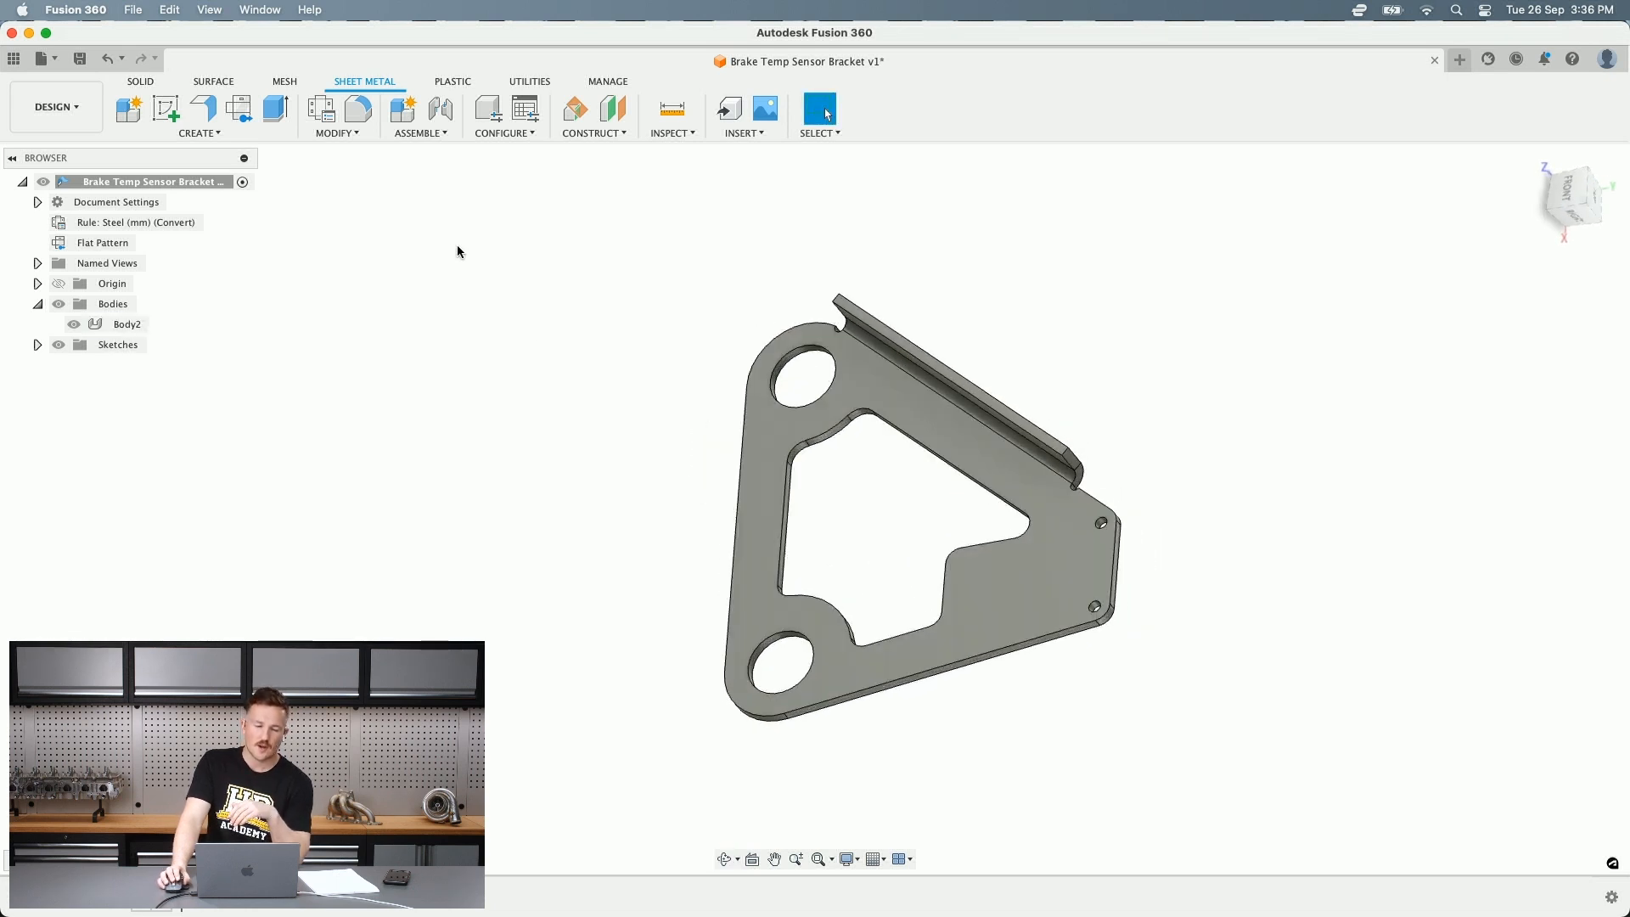
- Unfold the flange's bend, keeping the bracket's main face stationary
click(354, 143)
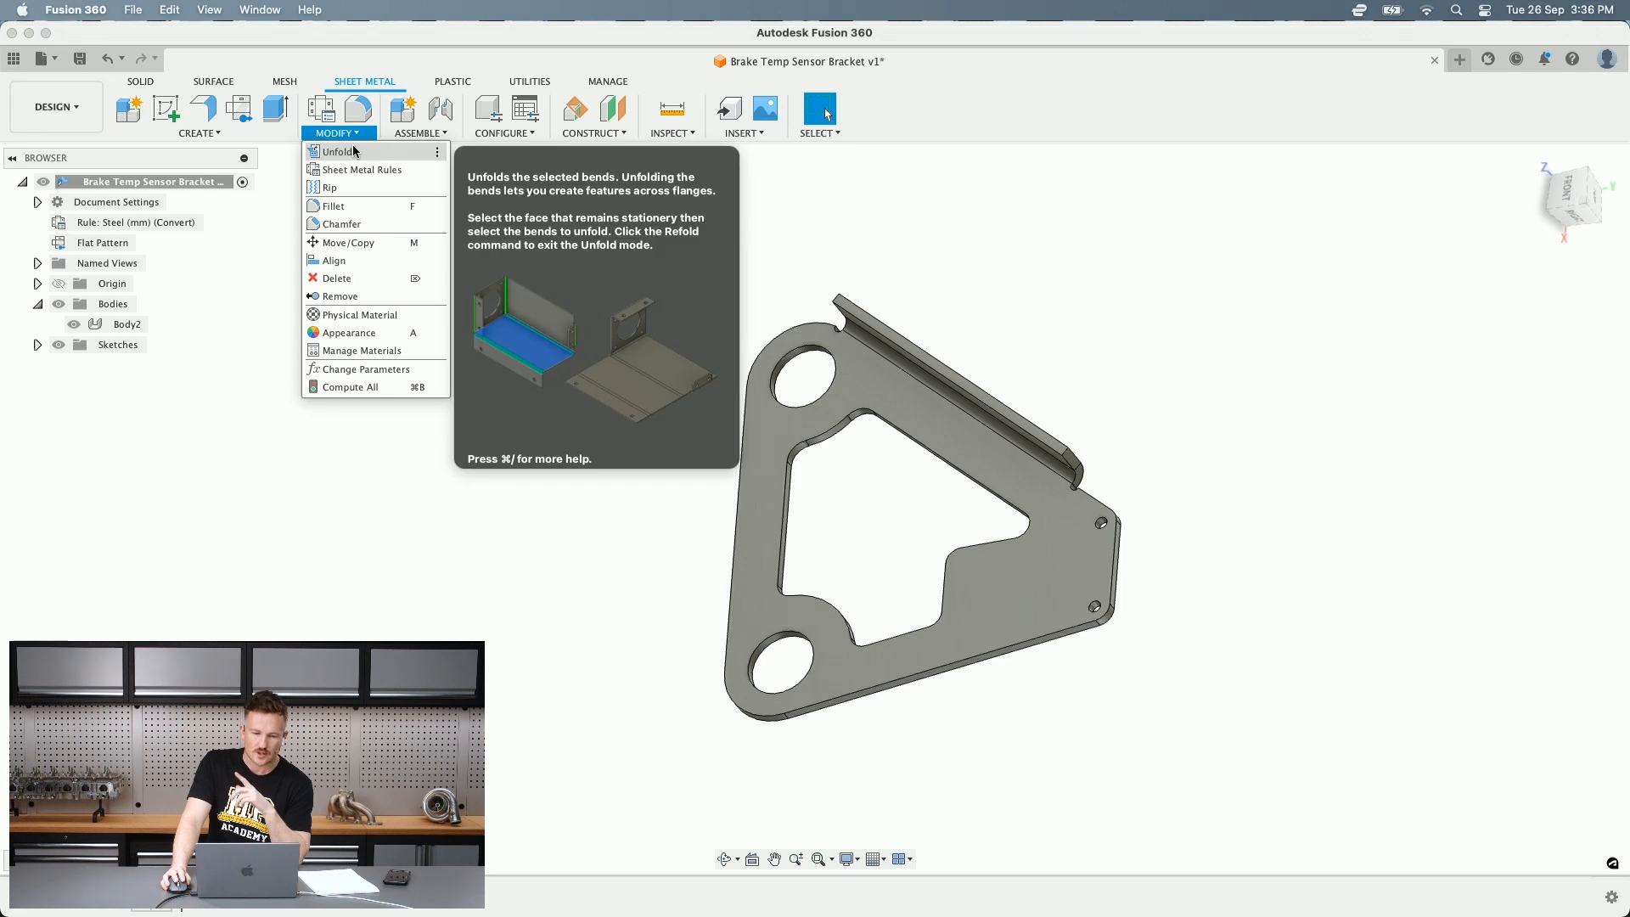
click(355, 151)
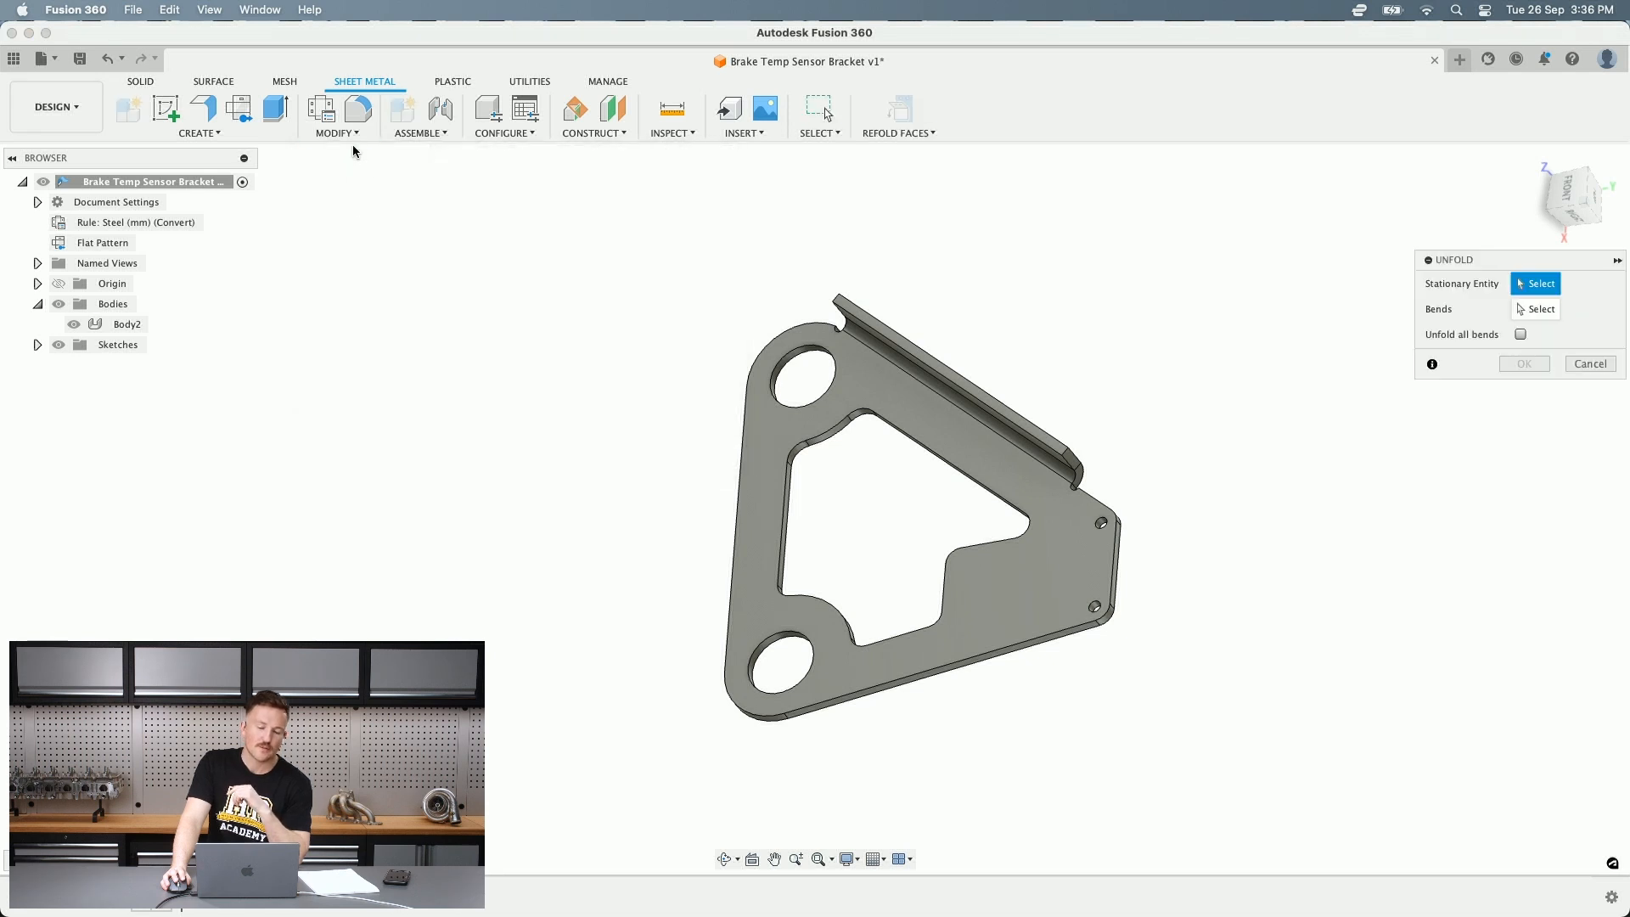
click(877, 384)
shift+middle_drag(877, 384, 867, 335)
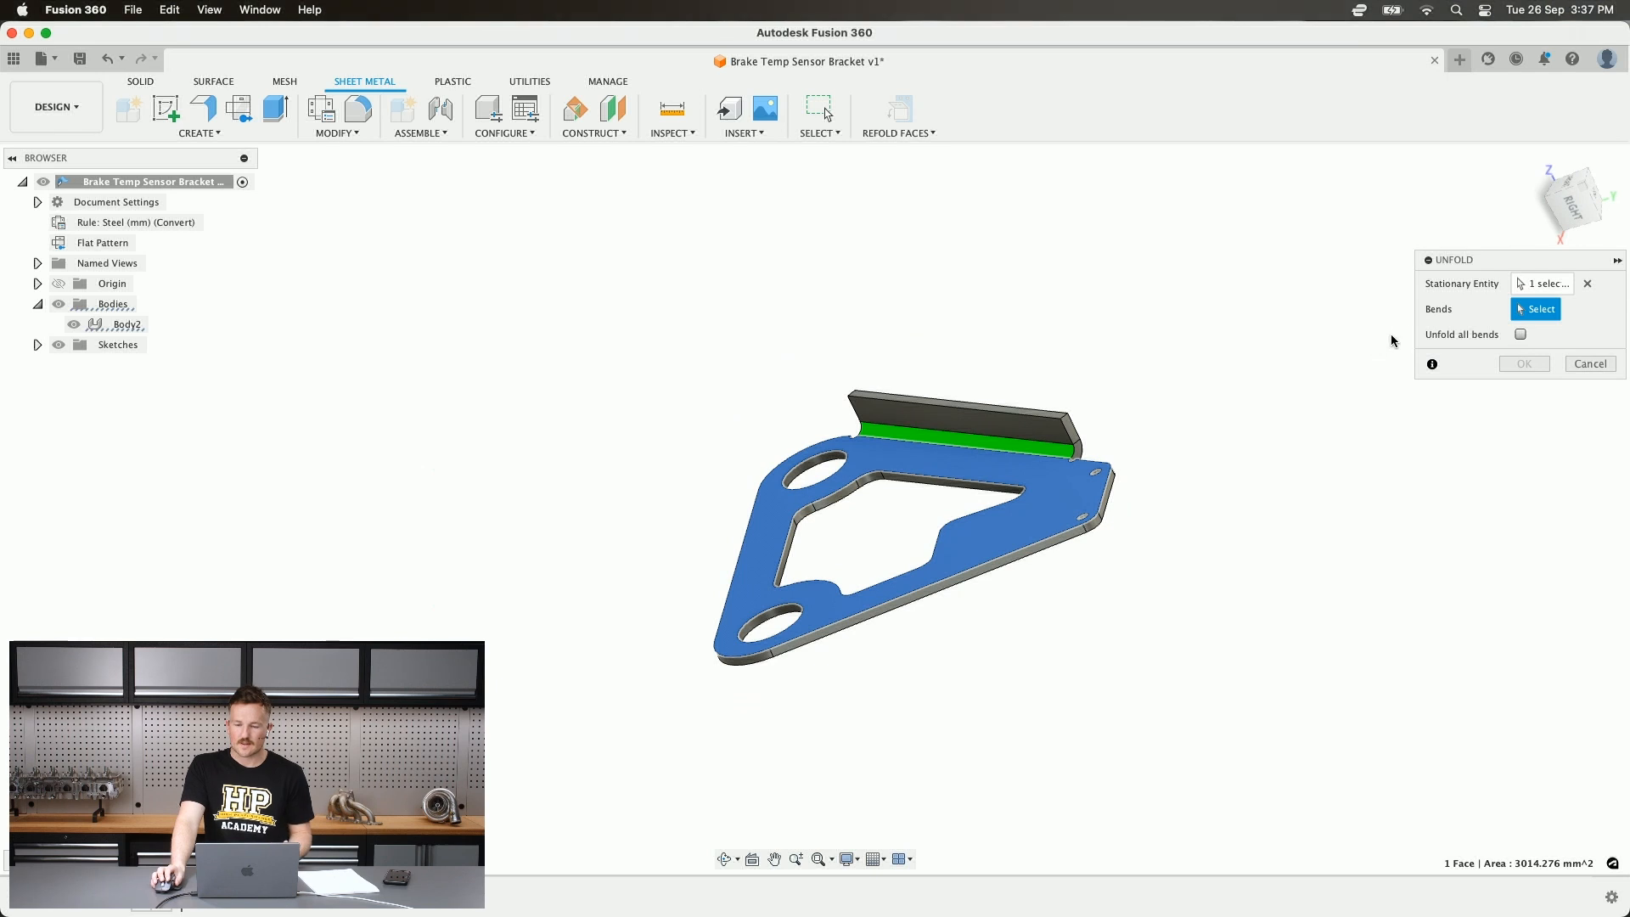
scroll(1078, 450, up, 2)
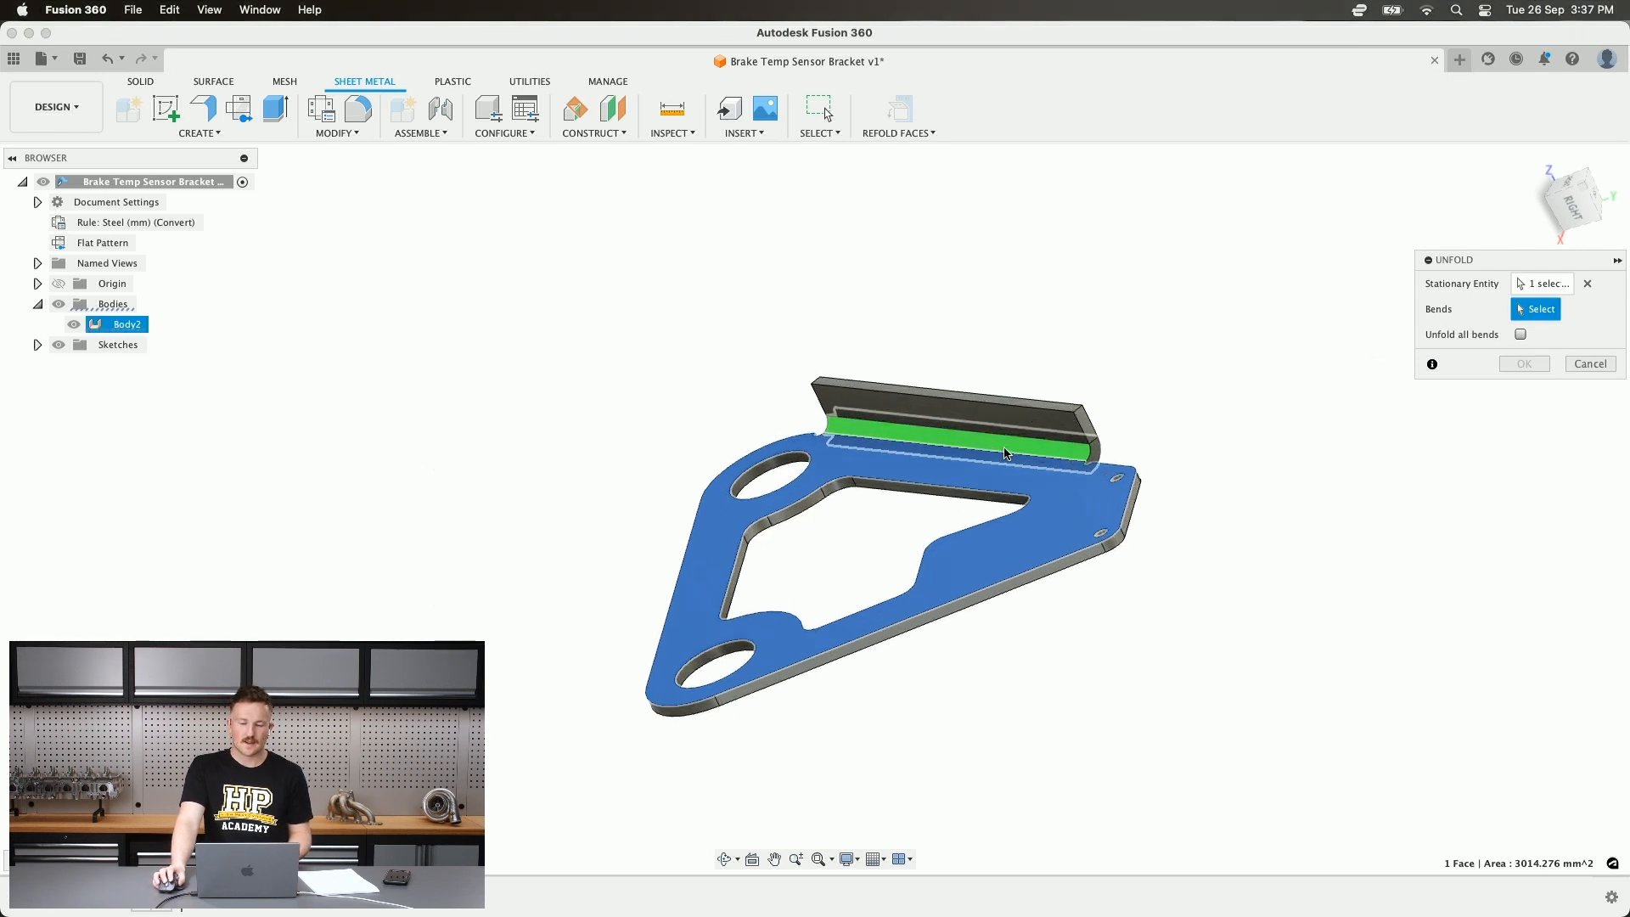
click(1080, 452)
shift+middle_drag(955, 505, 978, 539)
scroll(1079, 501, up, 2)
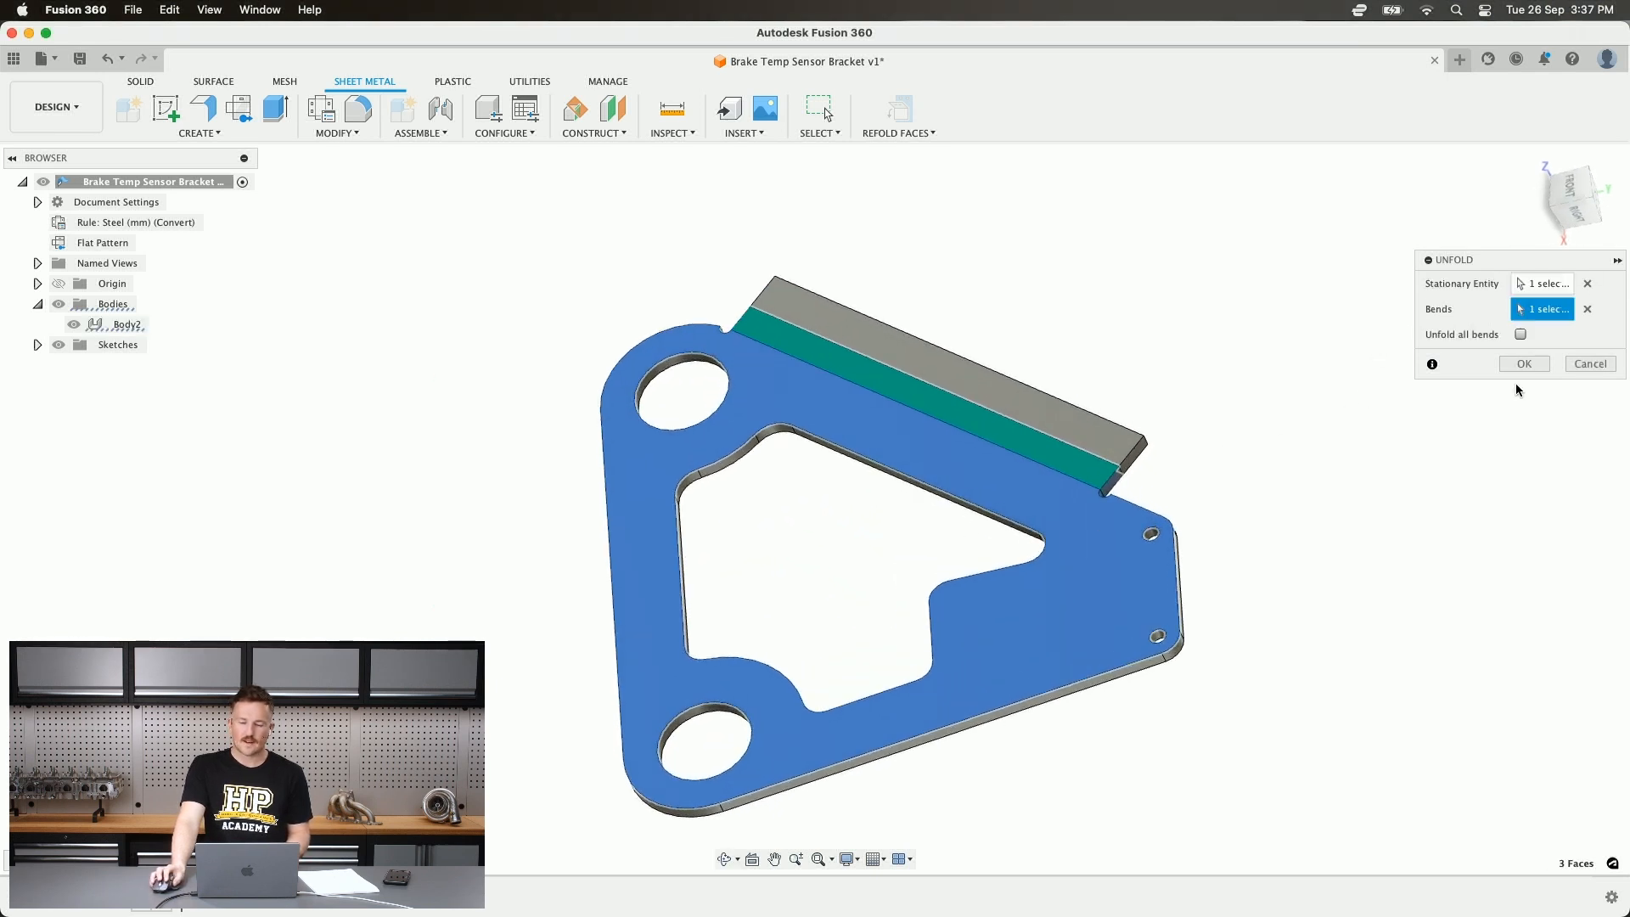
click(1521, 369)
scroll(313, 466, down, 3)
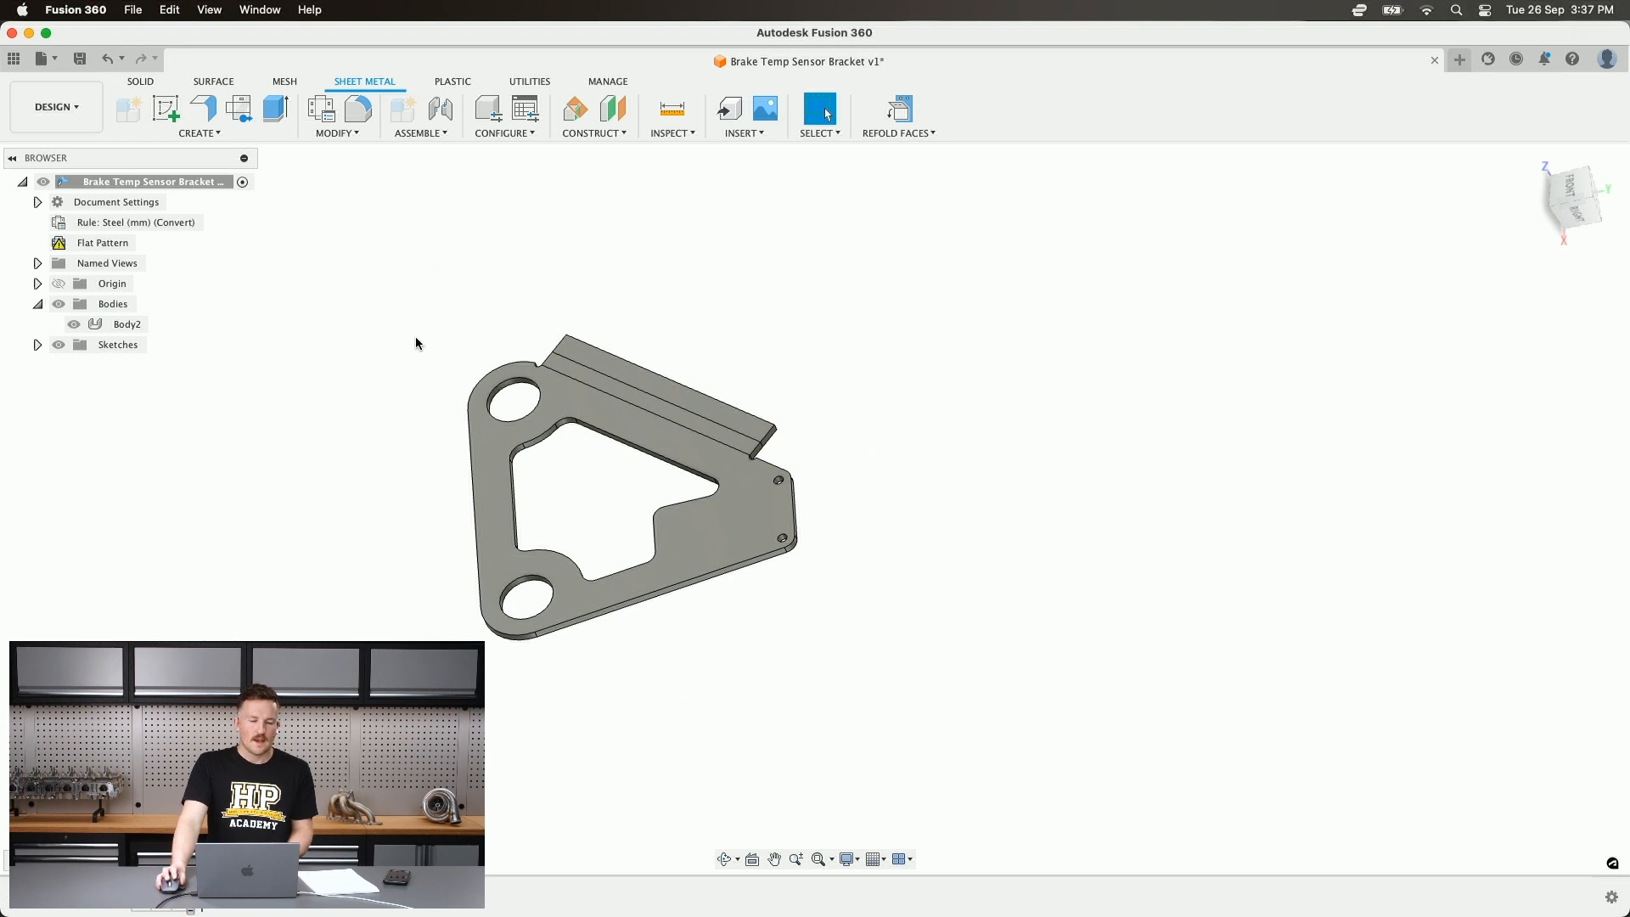
- Start a sketch on the bracket's main face and project the main face, the unfolded bend and the flange faces into it
click(166, 108)
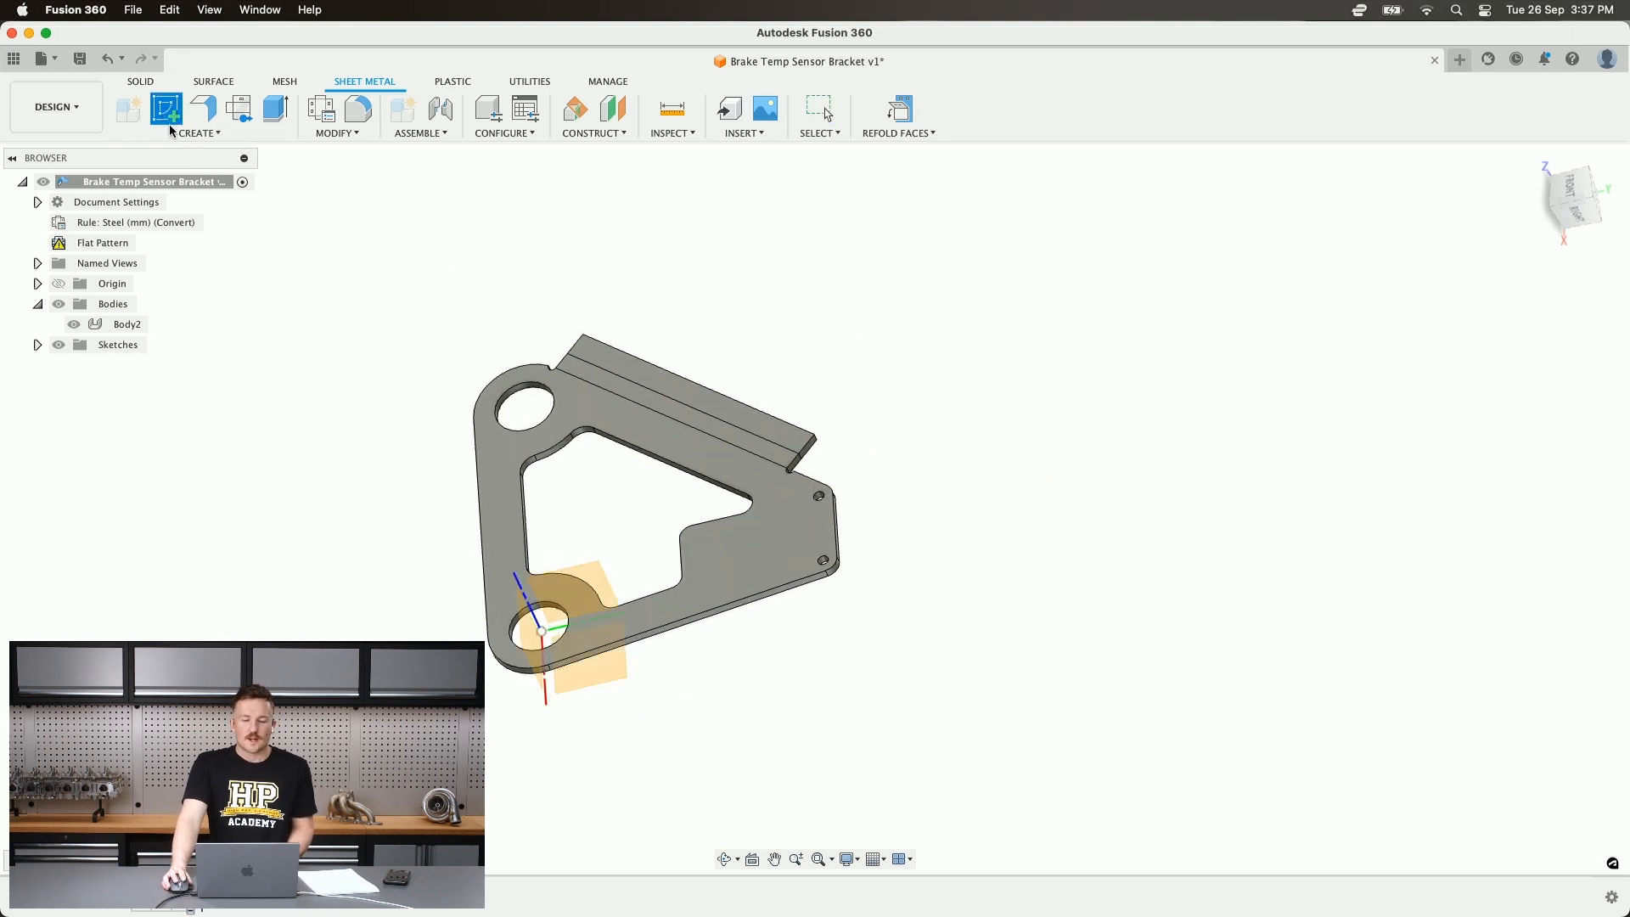
click(505, 473)
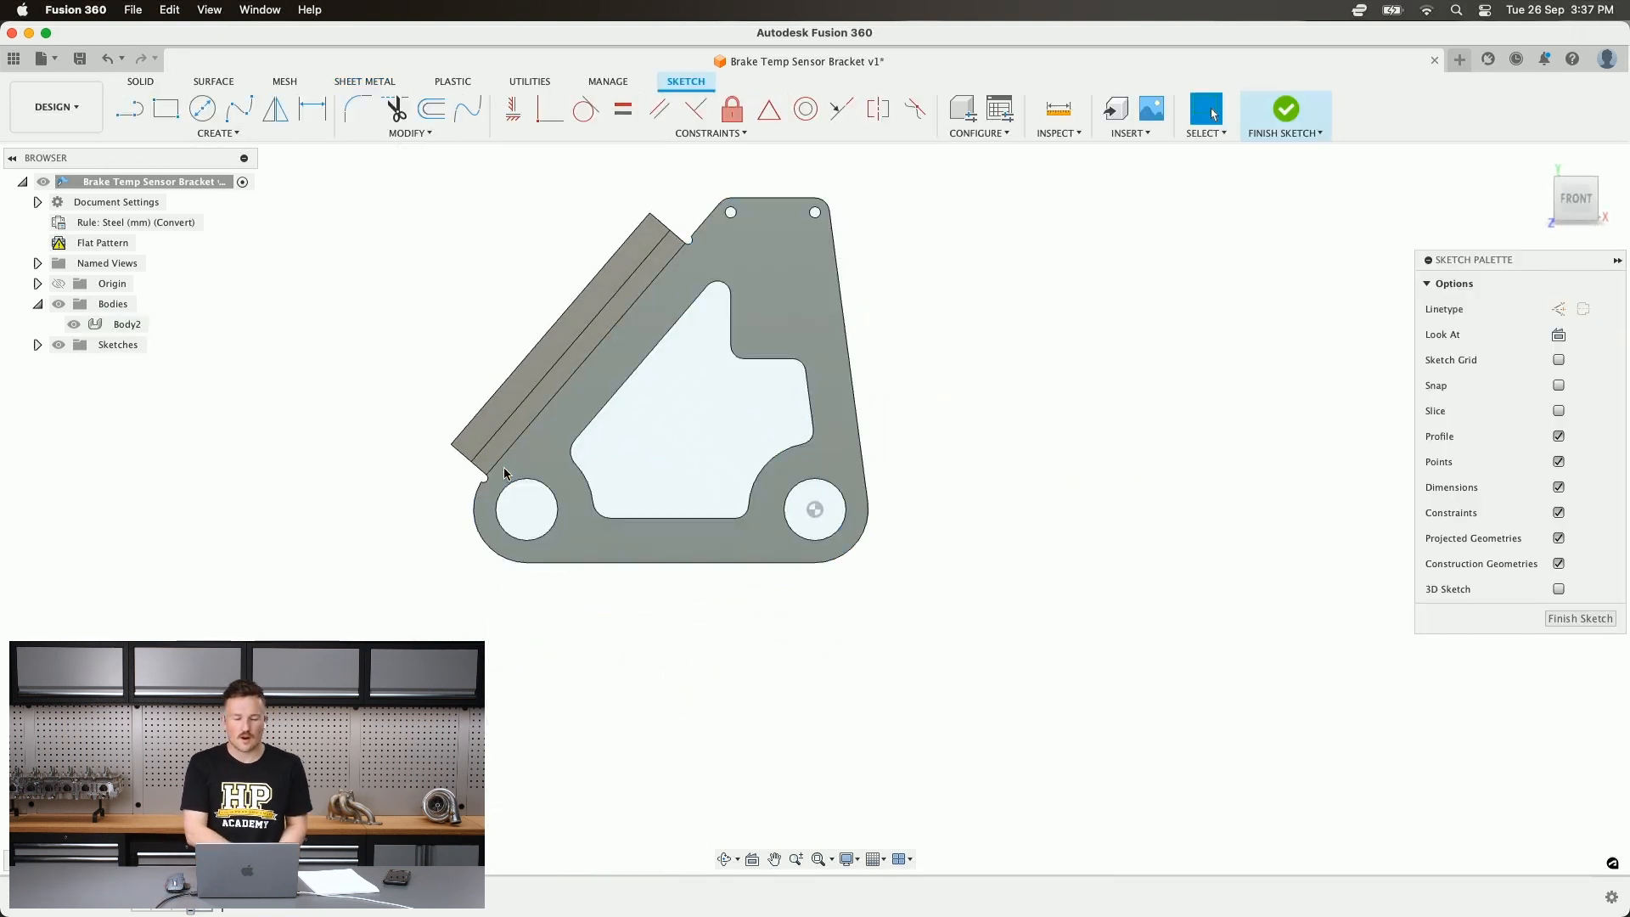
key(p)
click(833, 252)
click(794, 248)
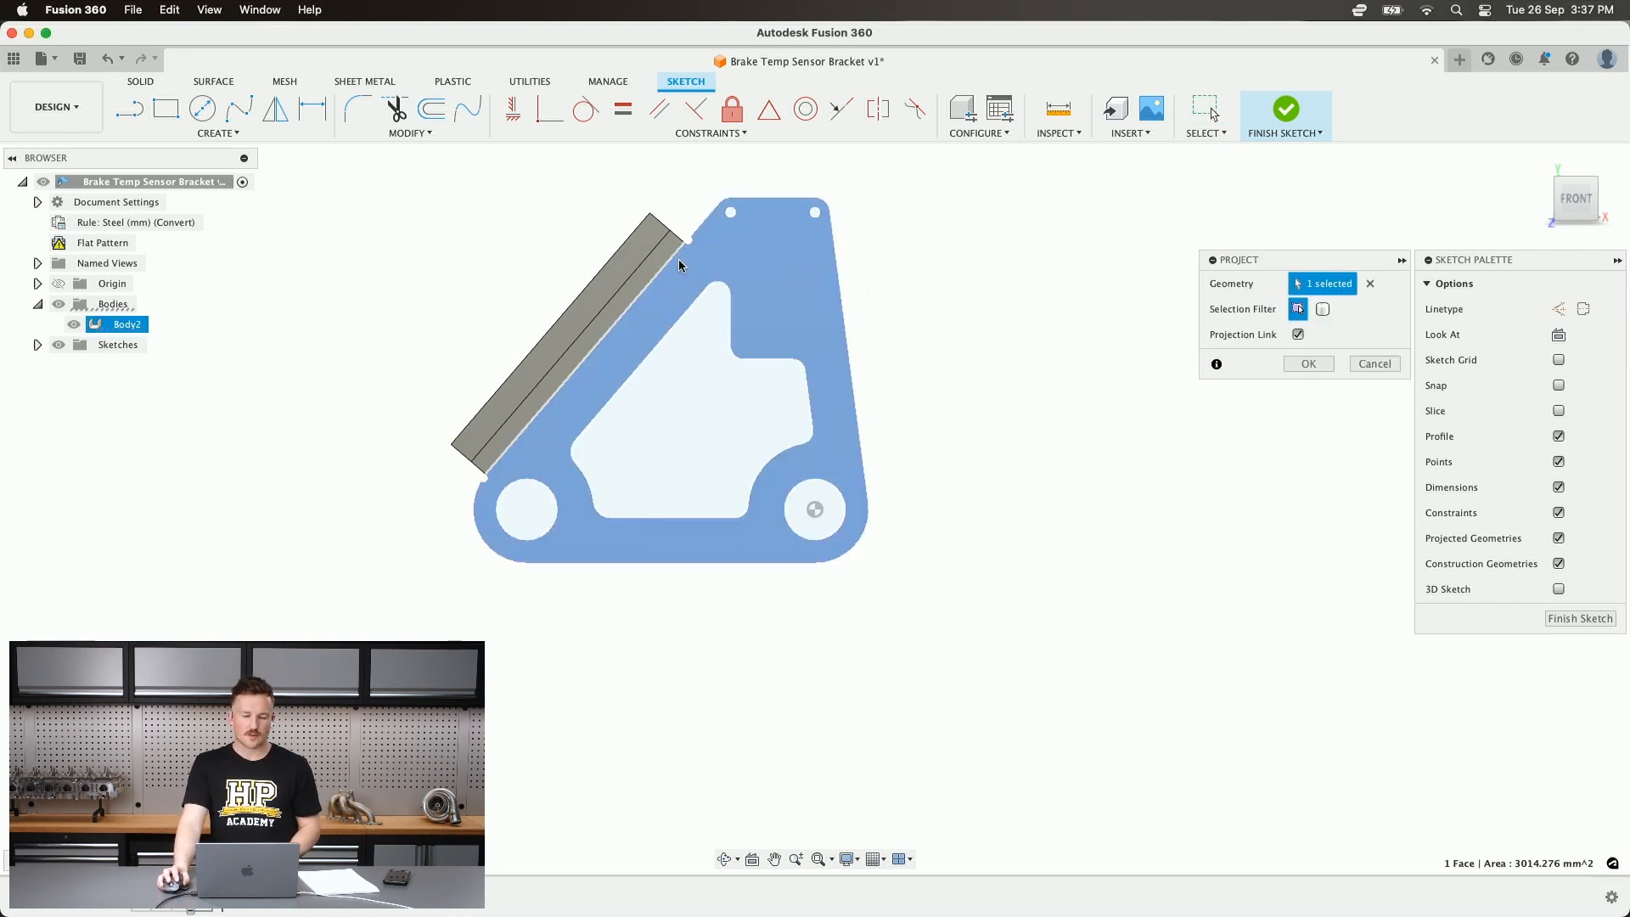
click(648, 252)
click(659, 263)
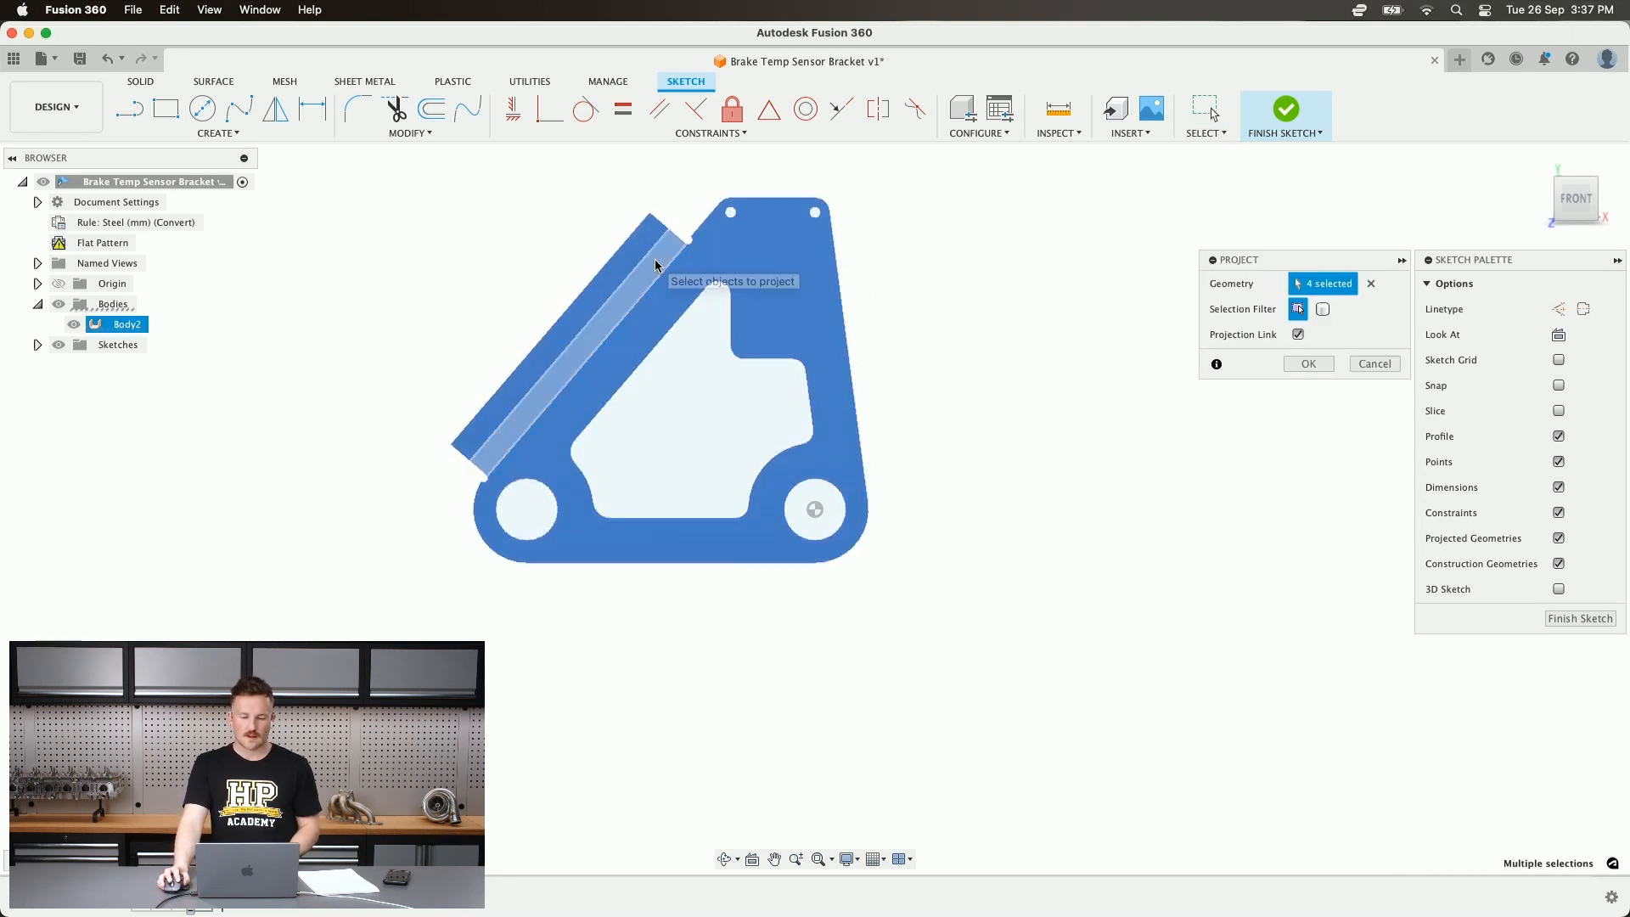
click(1308, 364)
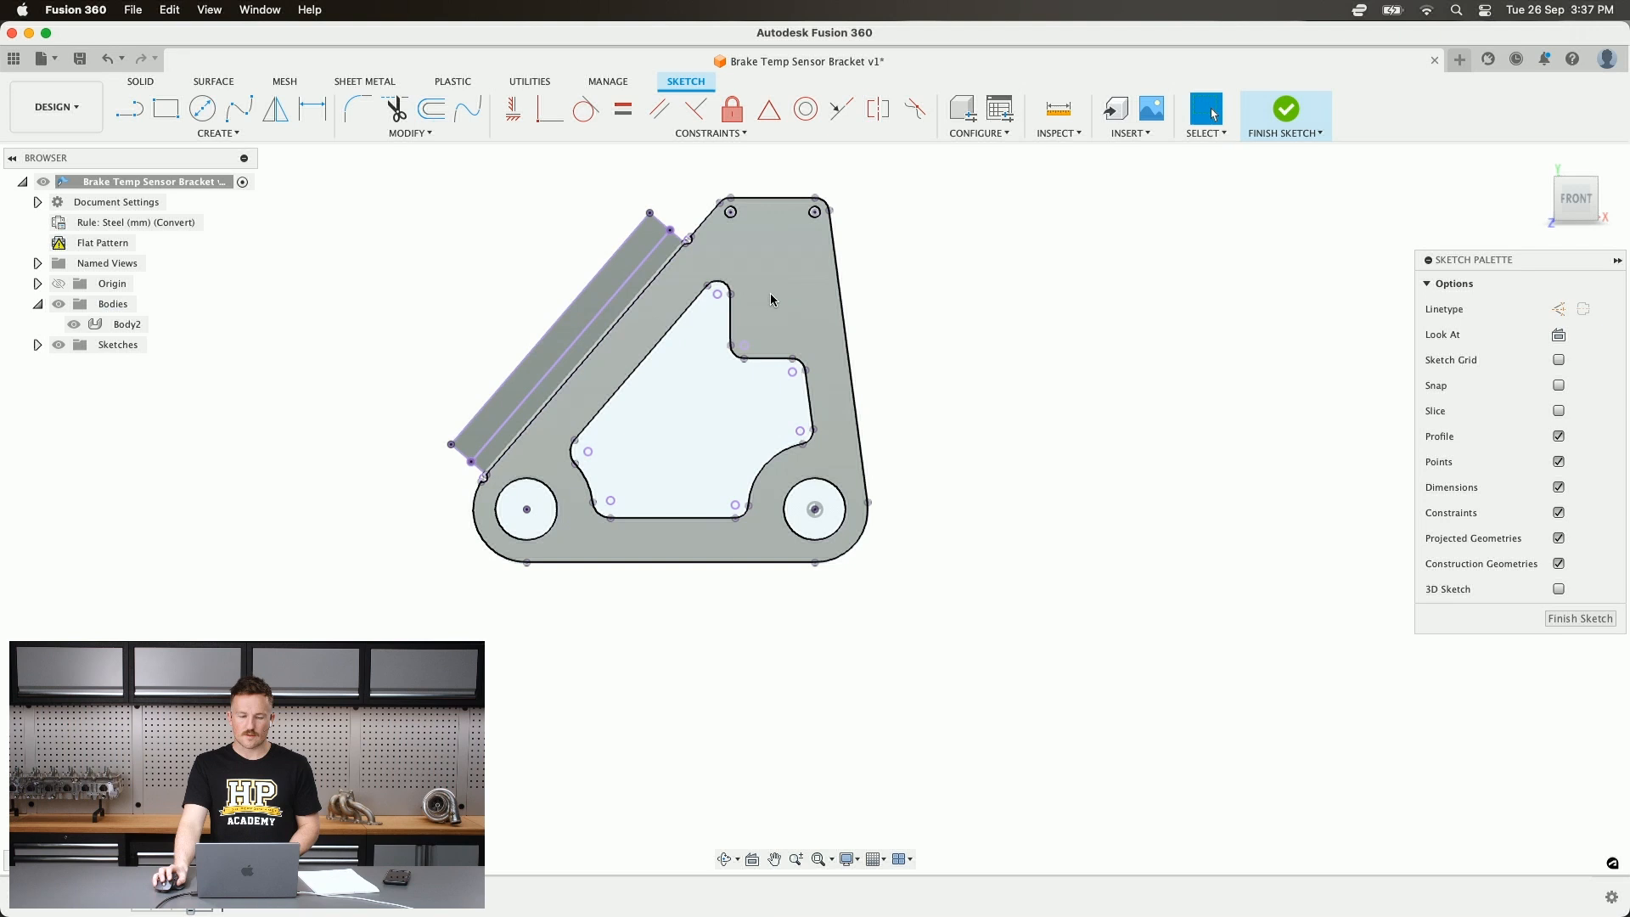
- Pick out the projected bend line beside the flange, clear the selection and finish the sketch
click(647, 293)
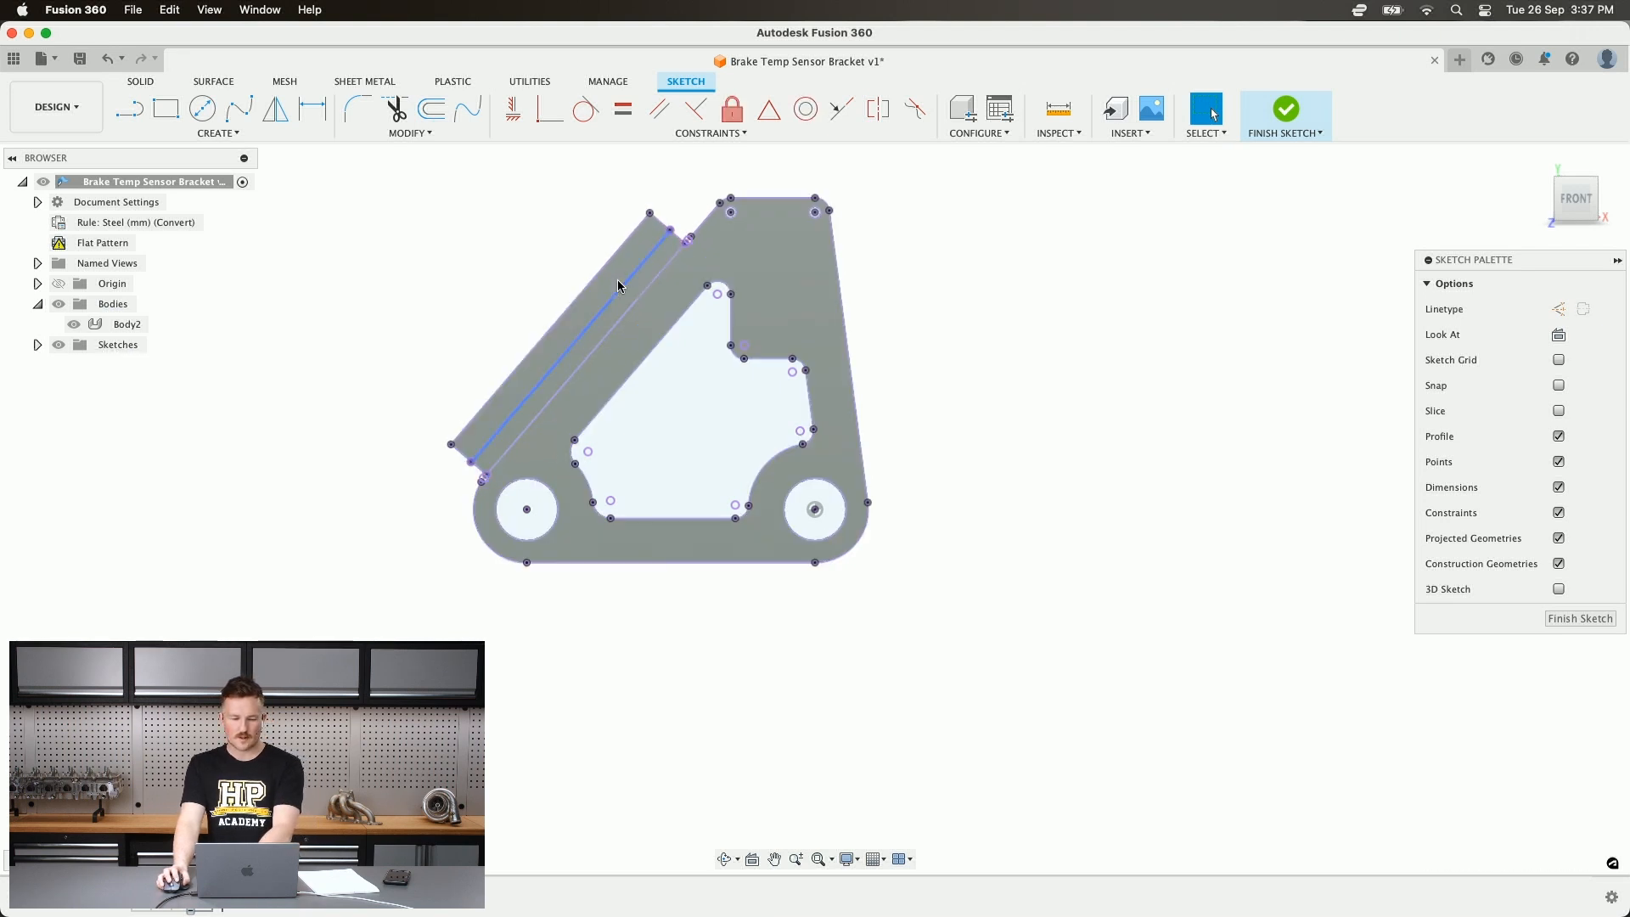
click(617, 287)
key(Escape)
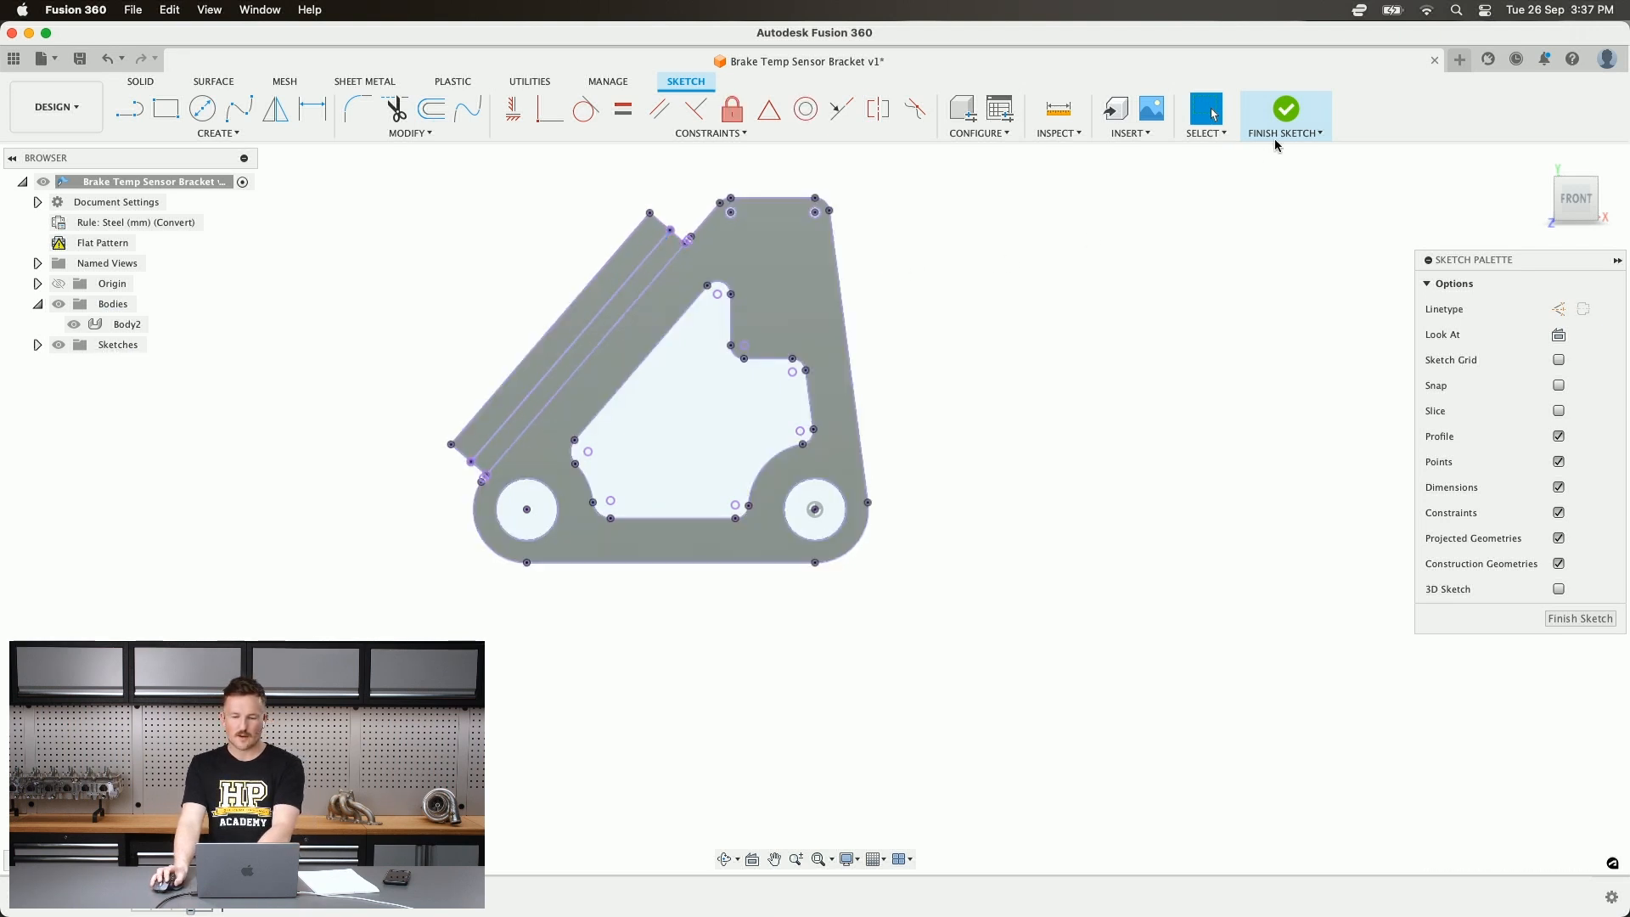
click(1285, 111)
- Examine the Save As DXF option for the projected outline sketch and leave without exporting
click(37, 344)
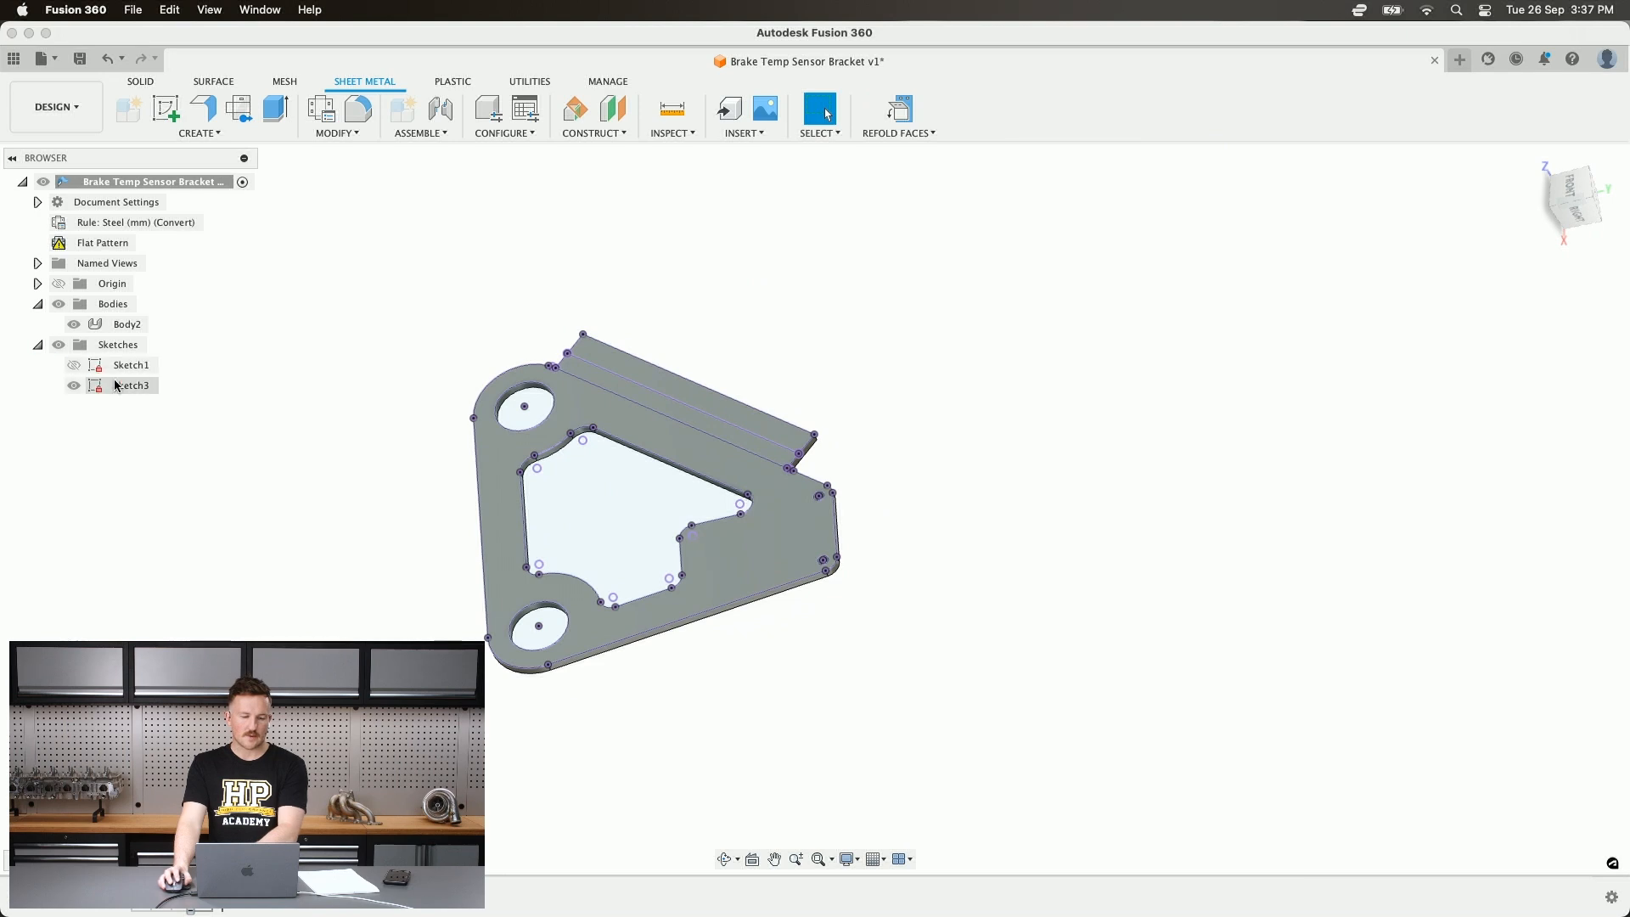
right_click(141, 394)
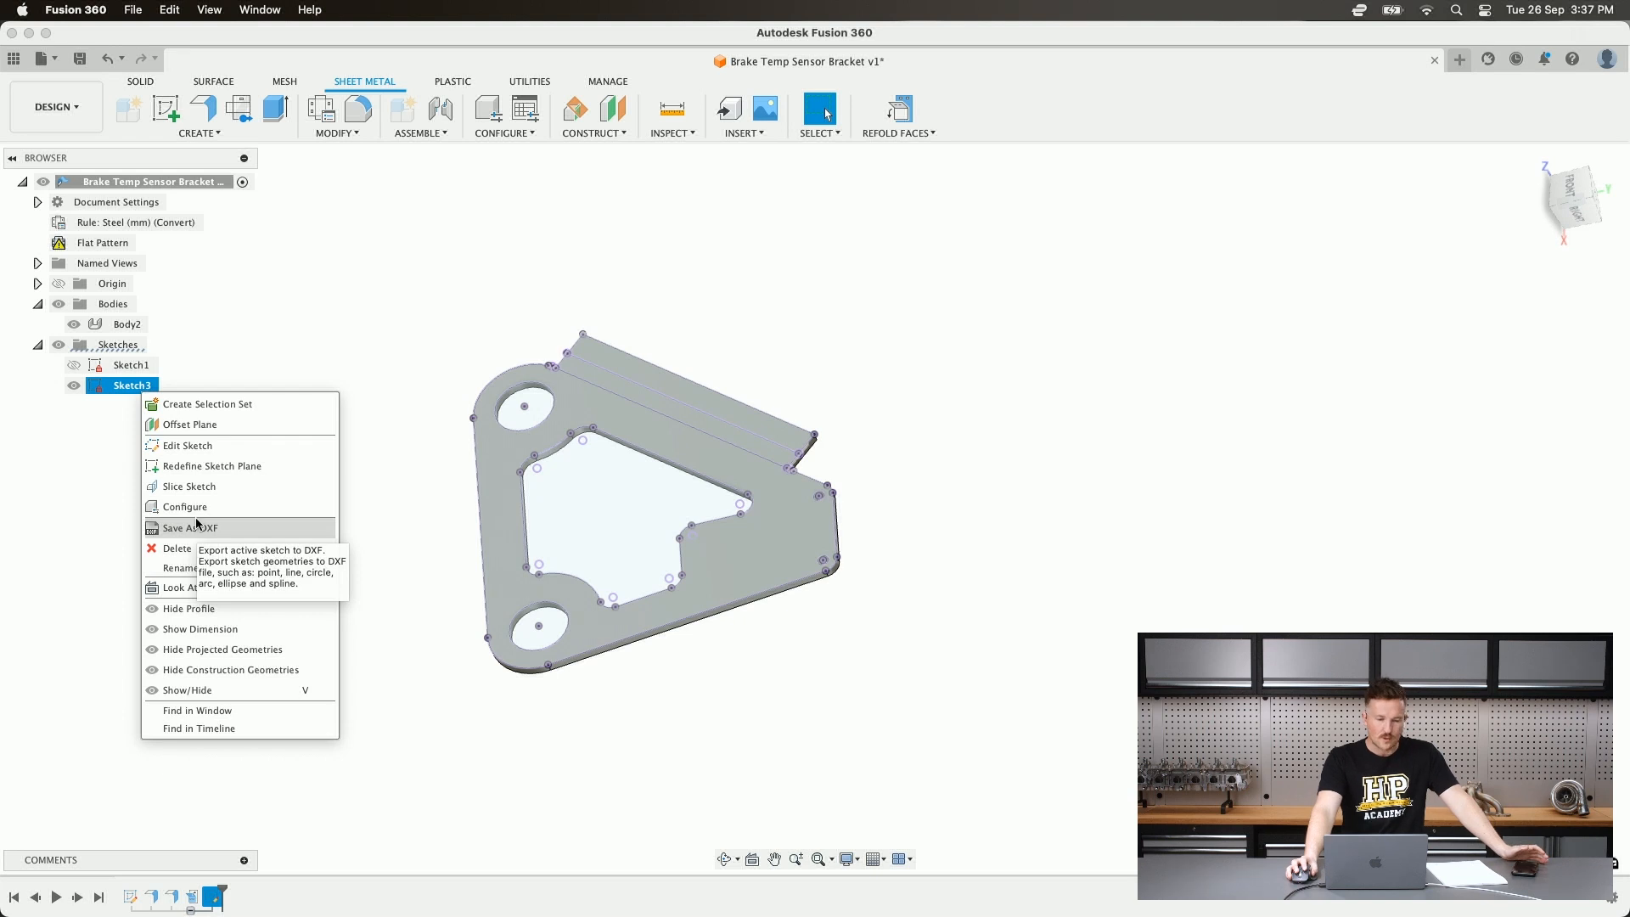
click(49, 354)
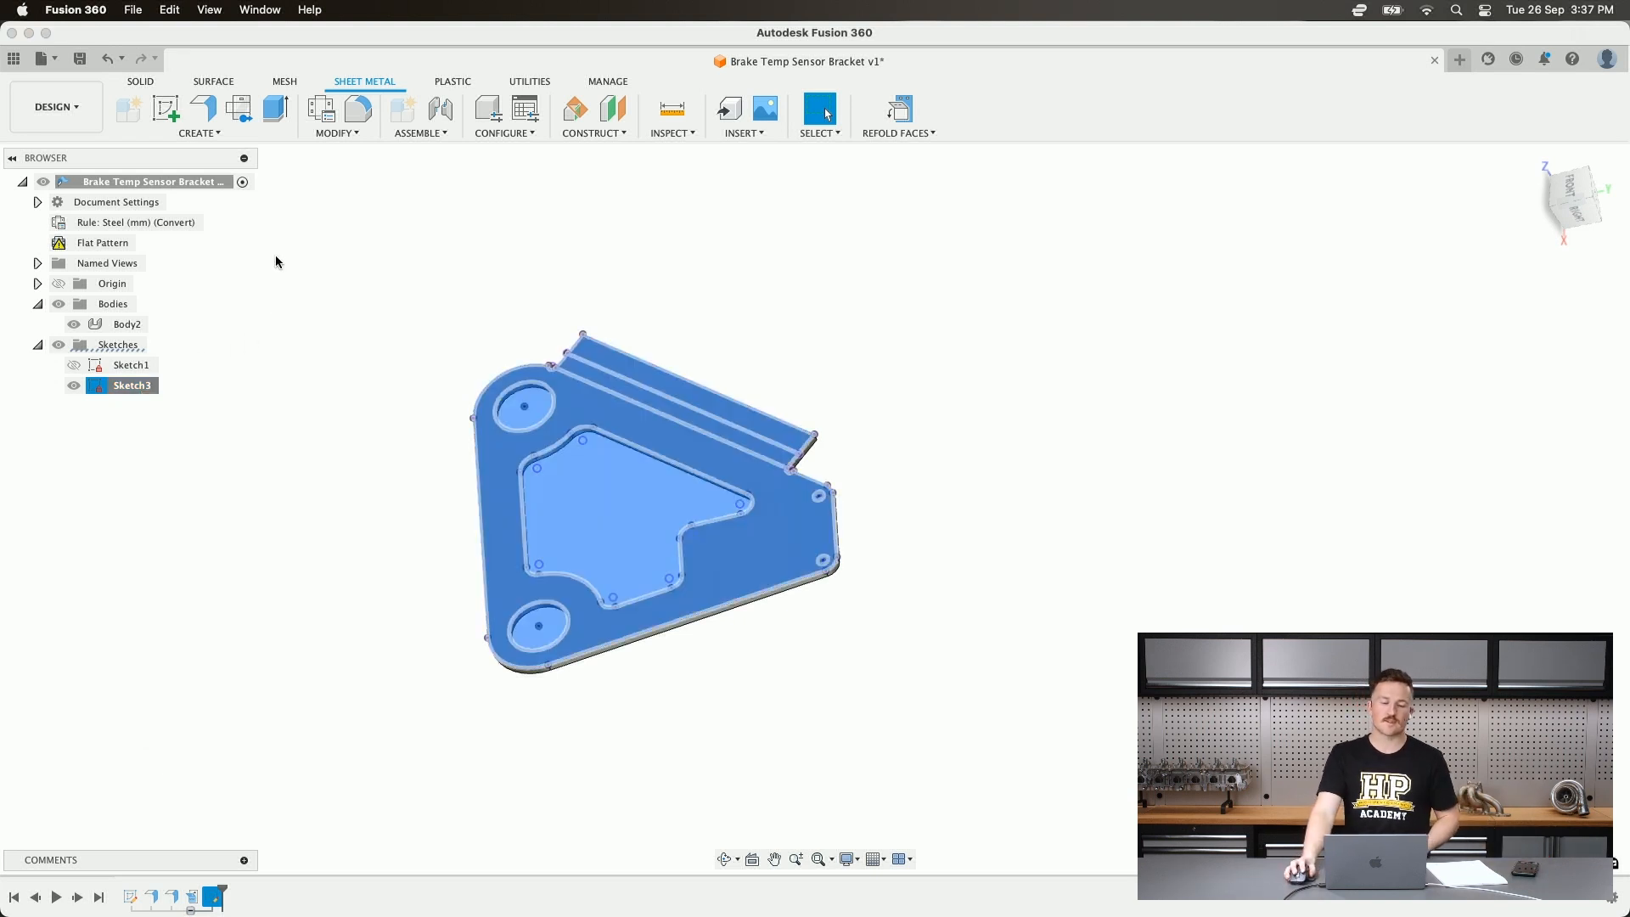
- Refold the flange's bend and hide the projected outline sketch, leaving the Bodies and Sketches folders collapsed
click(903, 110)
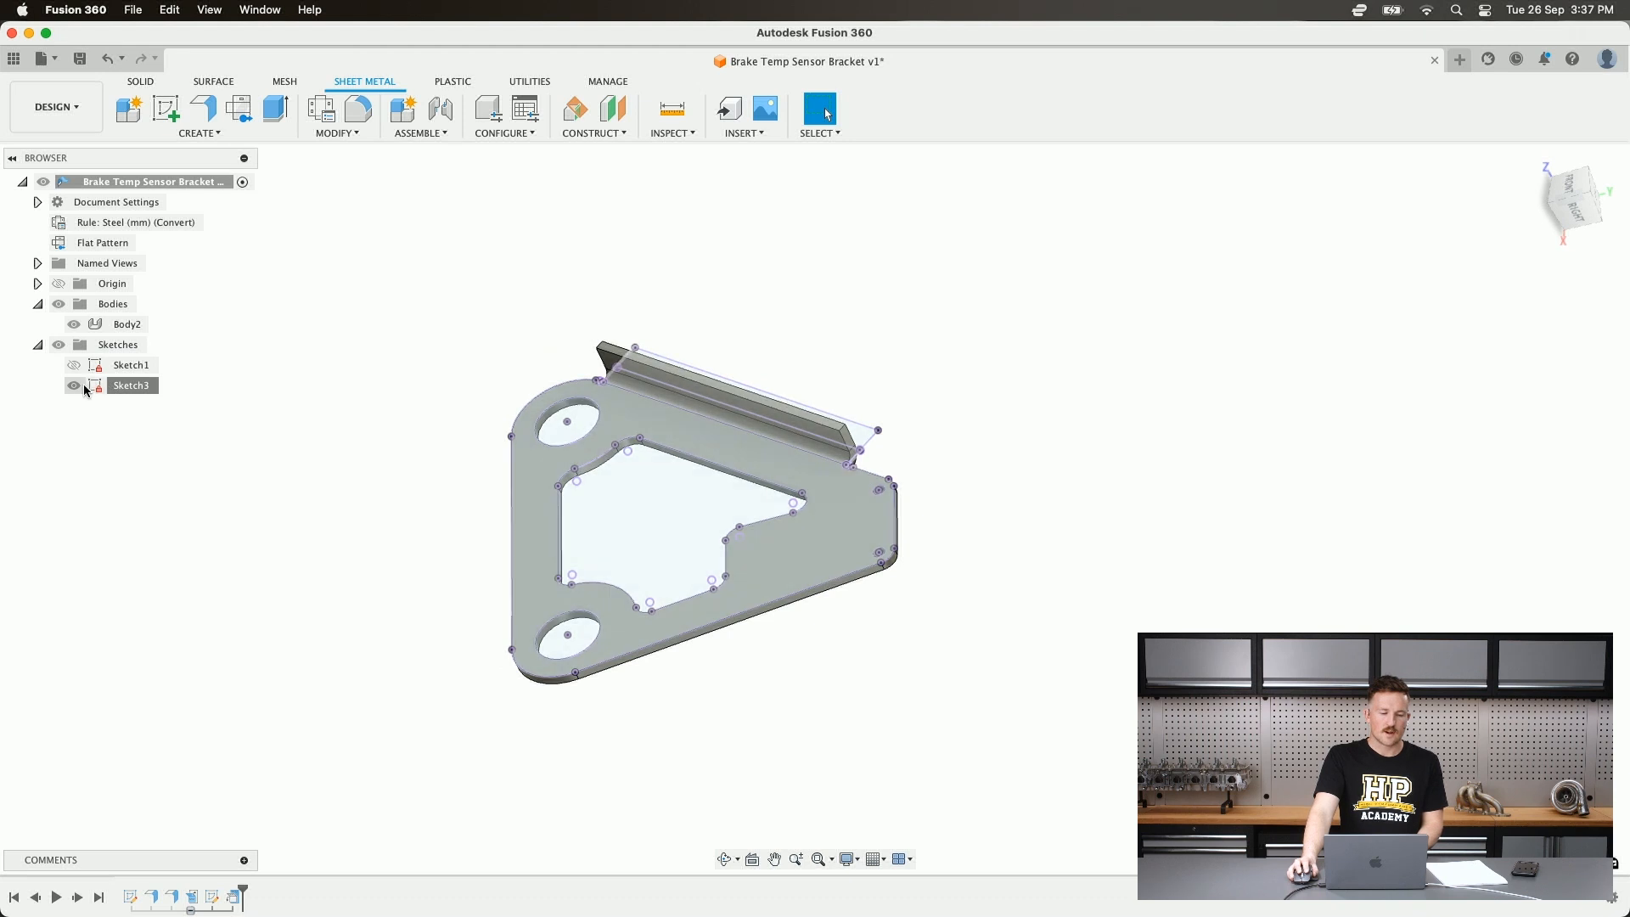
click(74, 385)
click(39, 345)
click(38, 345)
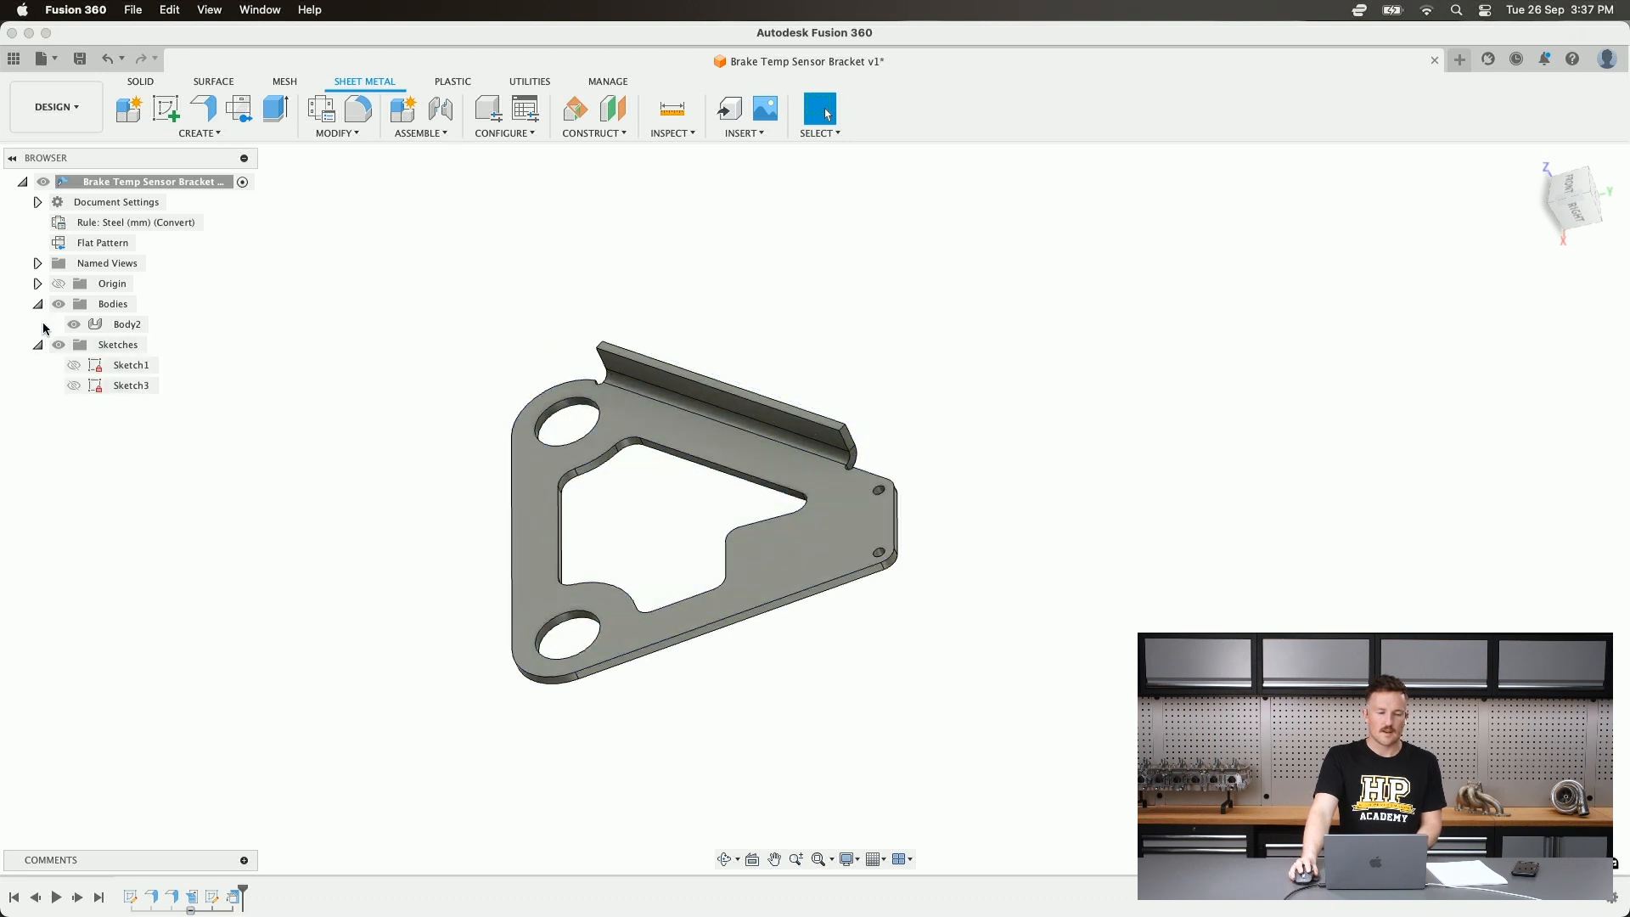
click(38, 345)
click(38, 304)
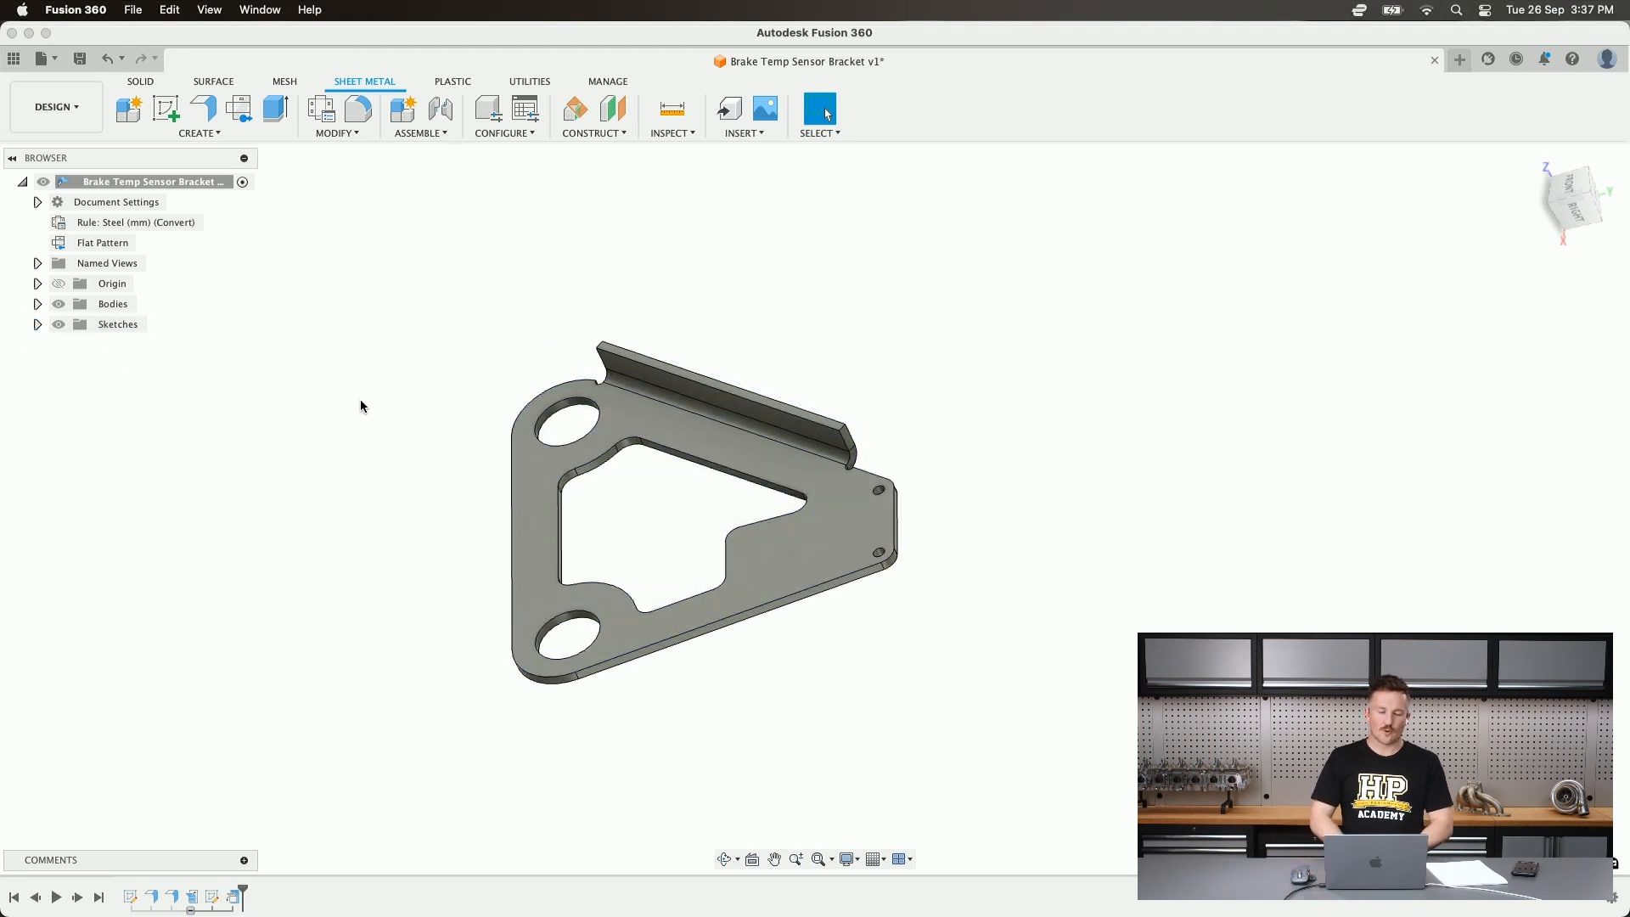